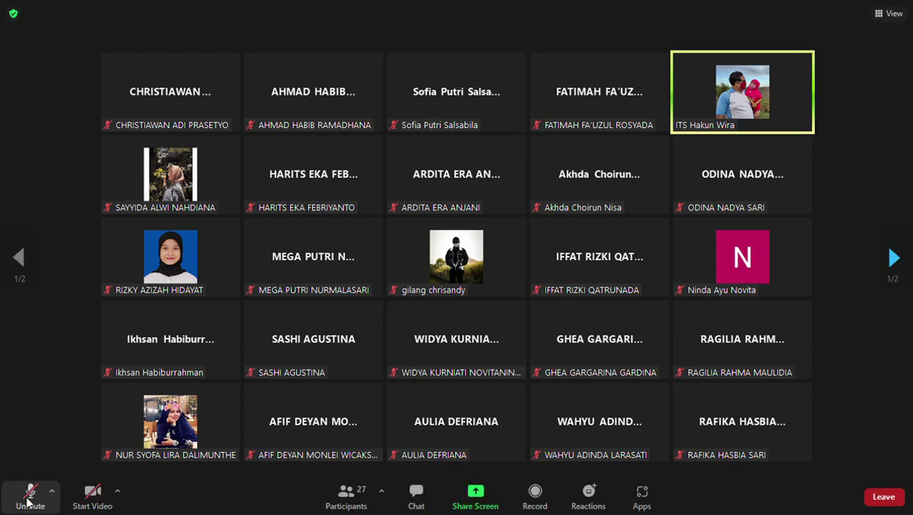
Unmute the microphone in the meeting
click(29, 497)
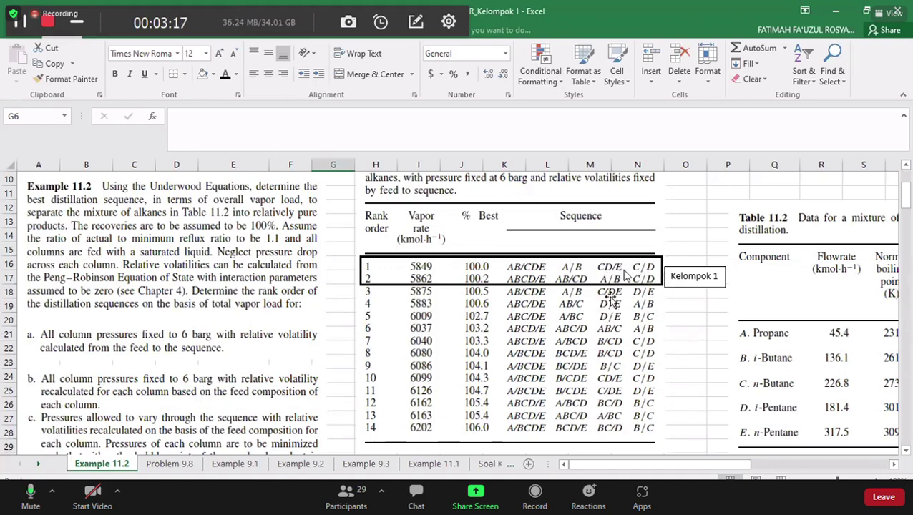
Examine the Example 11.2 problem statement, the ranked sequence table and the Rank Order 1 distillation column diagram
scroll(499, 313, down, 1)
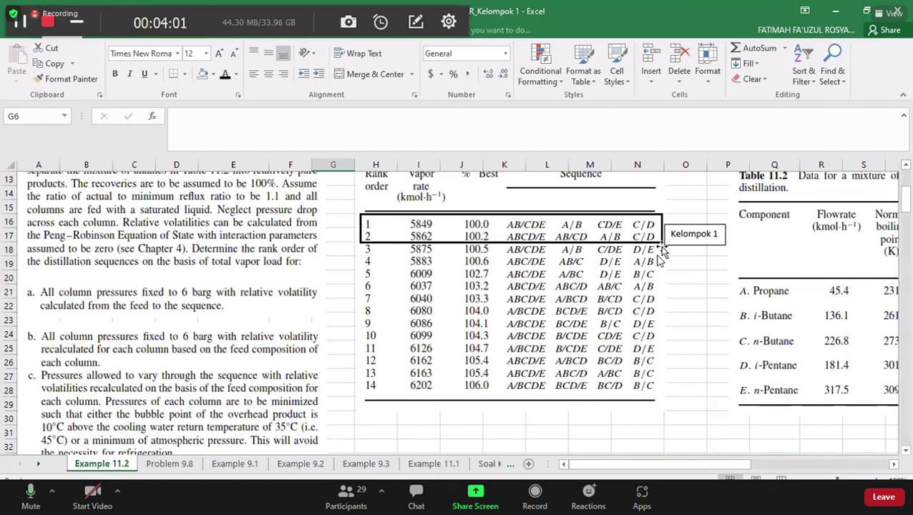
scroll(443, 329, down, 7)
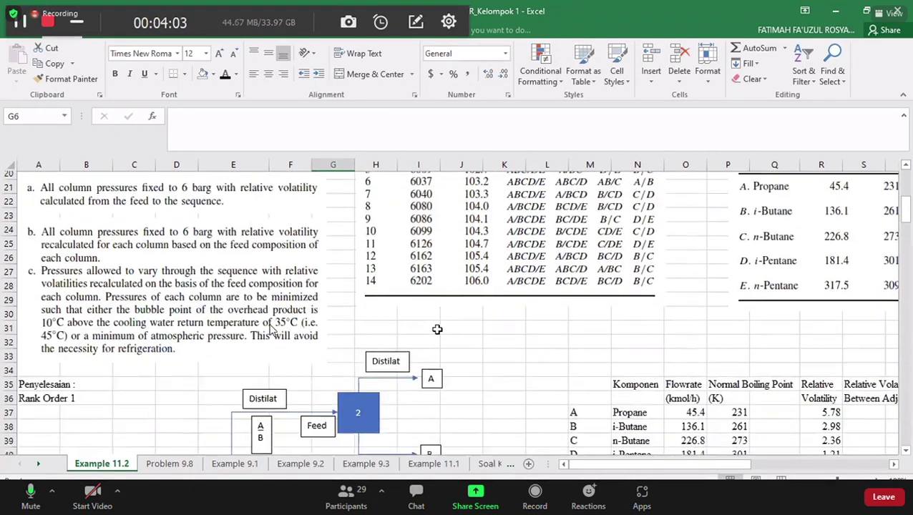
scroll(443, 328, up, 1)
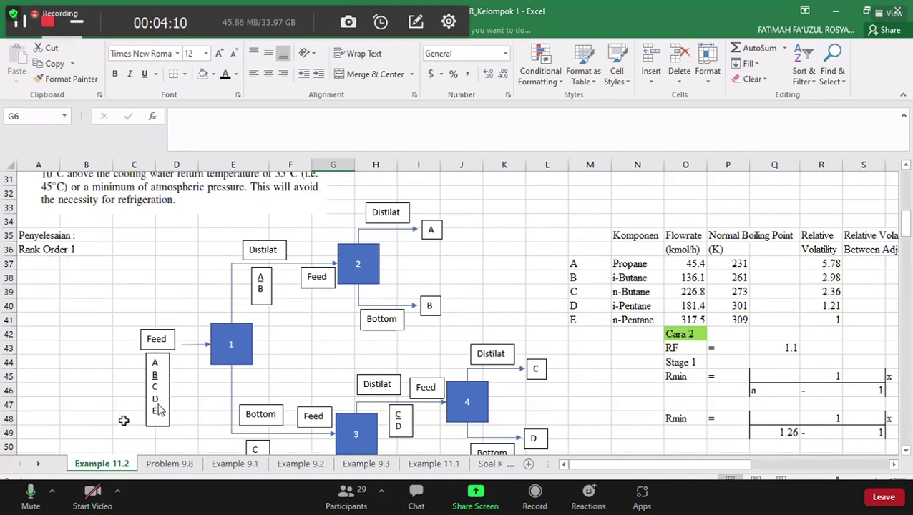
scroll(159, 392, down, 1)
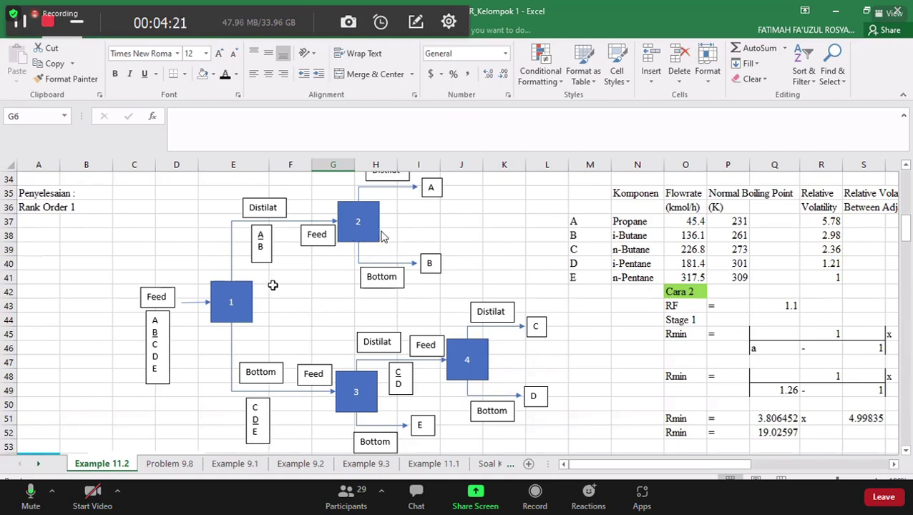
scroll(397, 240, up, 1)
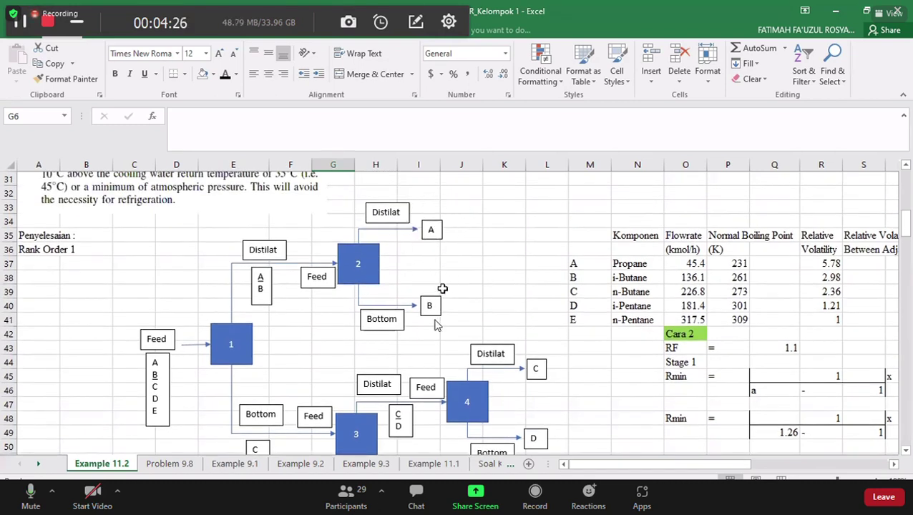
scroll(437, 339, down, 1)
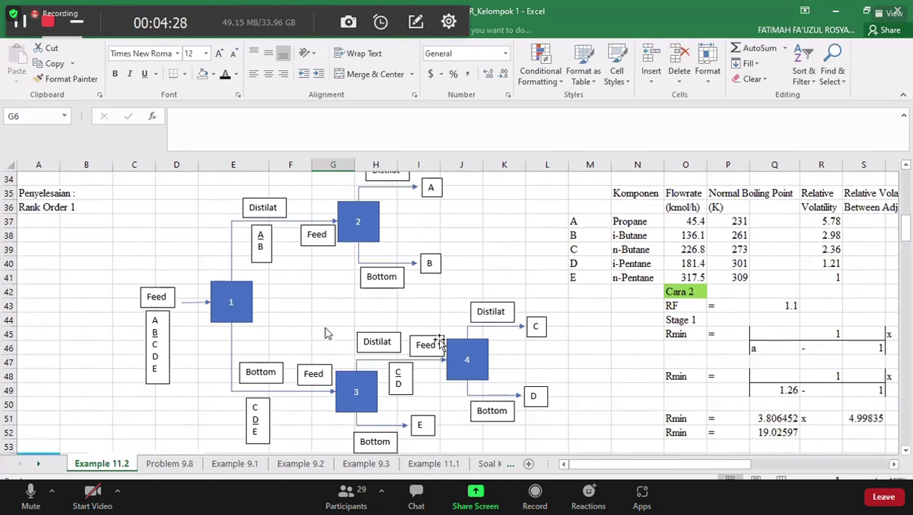
scroll(439, 331, down, 1)
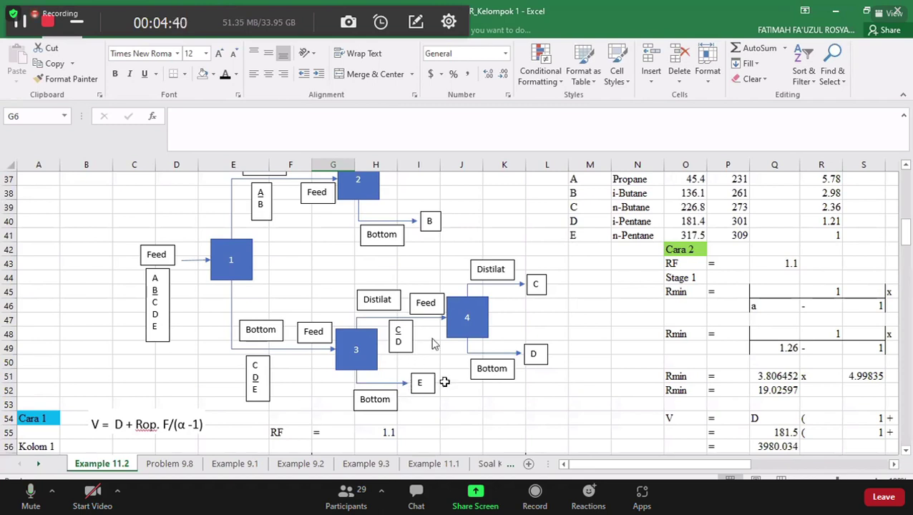
scroll(492, 348, up, 1)
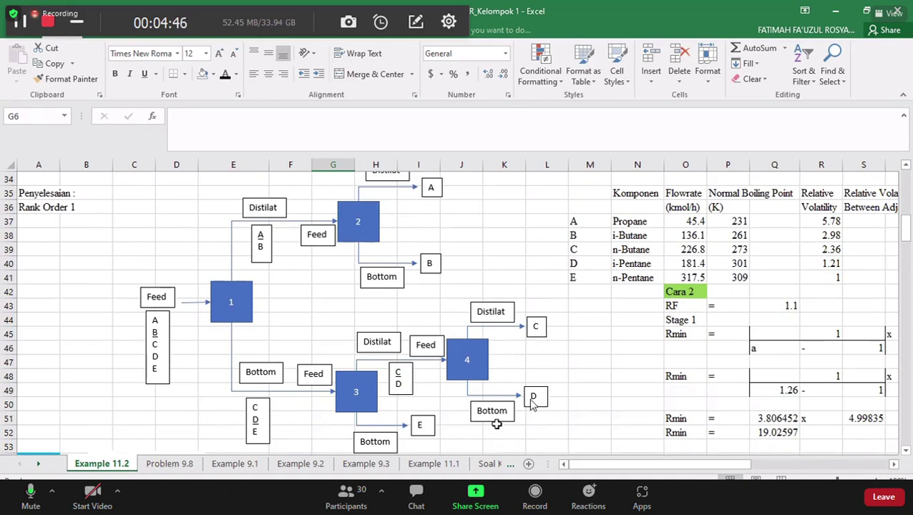
Review the Cara 1 vapor load equation for Kolom 1 and check the RF value in cell H55
scroll(533, 404, down, 4)
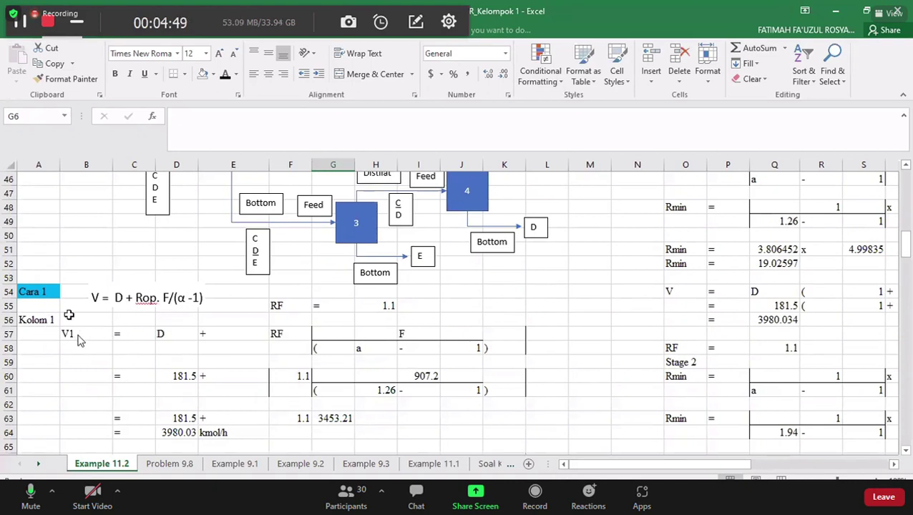
scroll(79, 340, down, 1)
scroll(45, 313, down, 1)
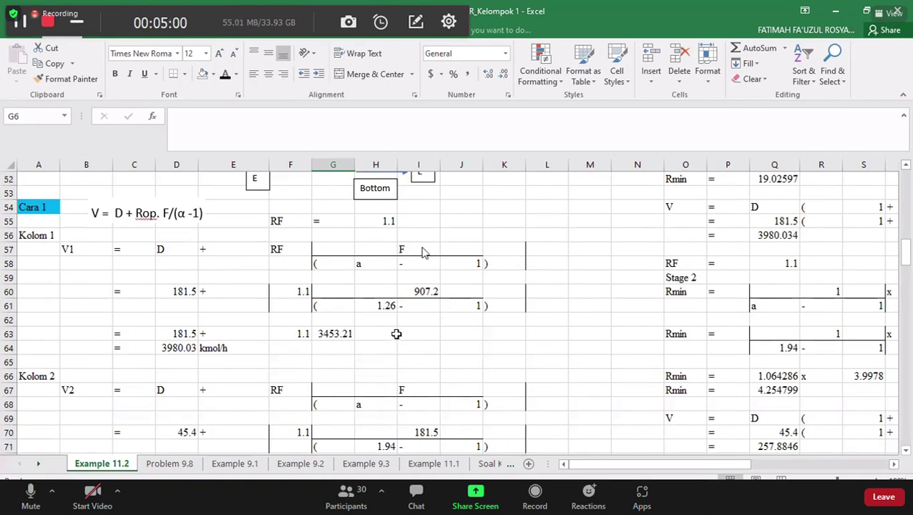
scroll(377, 238, up, 1)
click(391, 266)
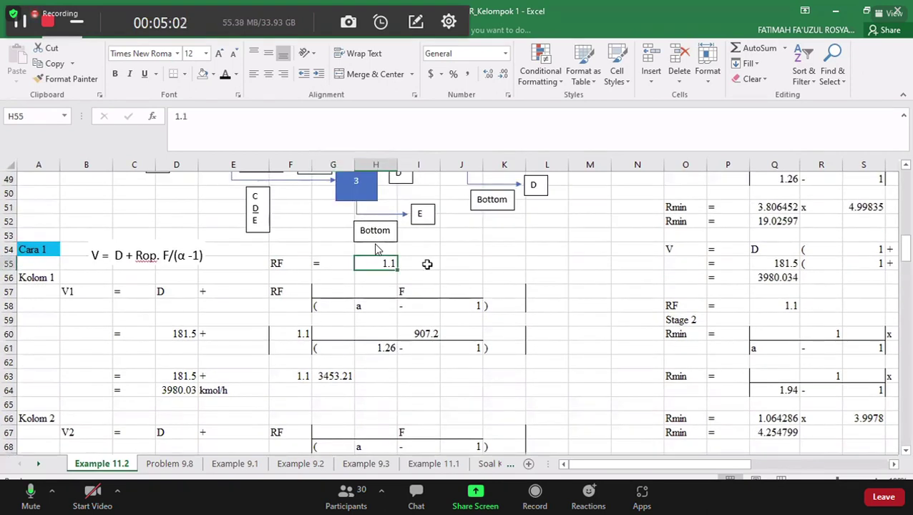
click(430, 263)
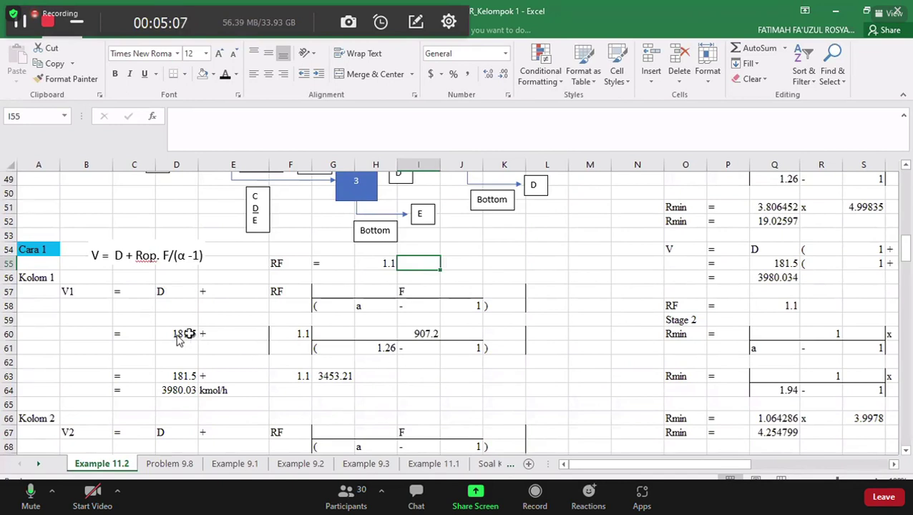
Inspect the Kolom 1 distillate formula in cell D60 and trace its references in the component flowrate table
click(179, 336)
double_click(179, 336)
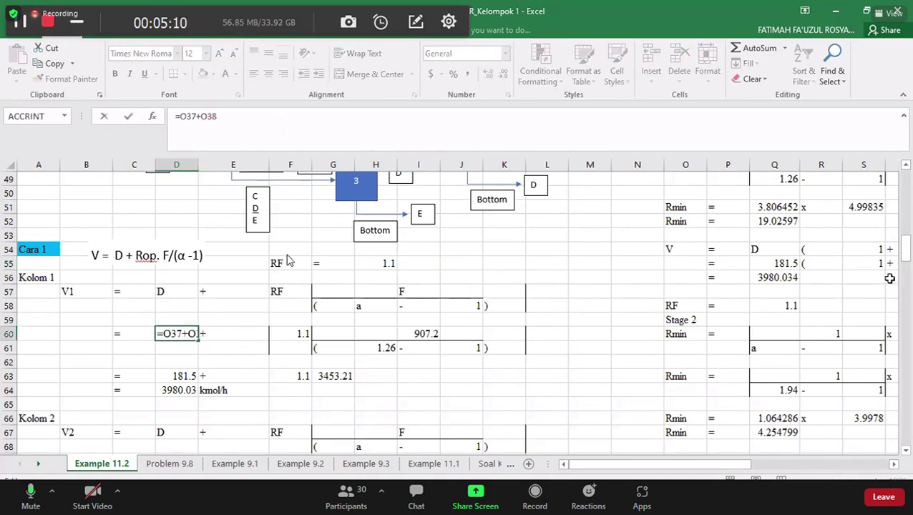
scroll(287, 261, up, 7)
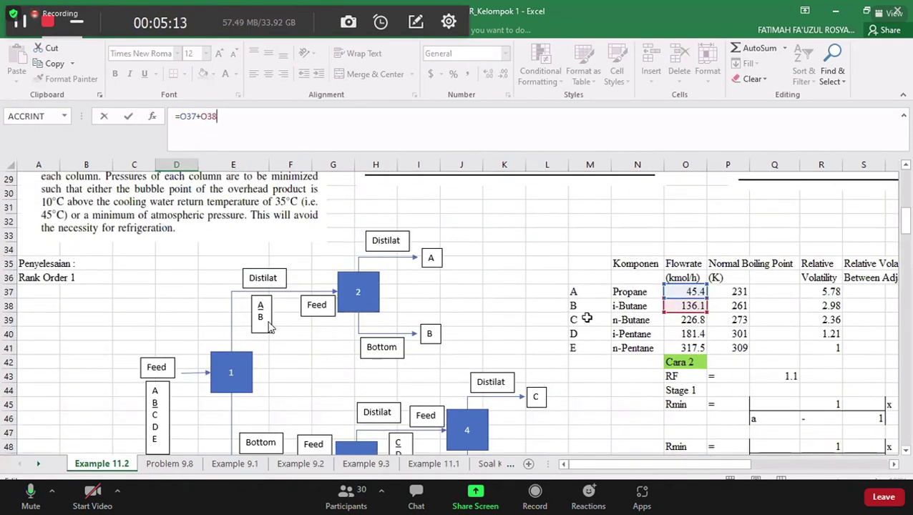
key(Return)
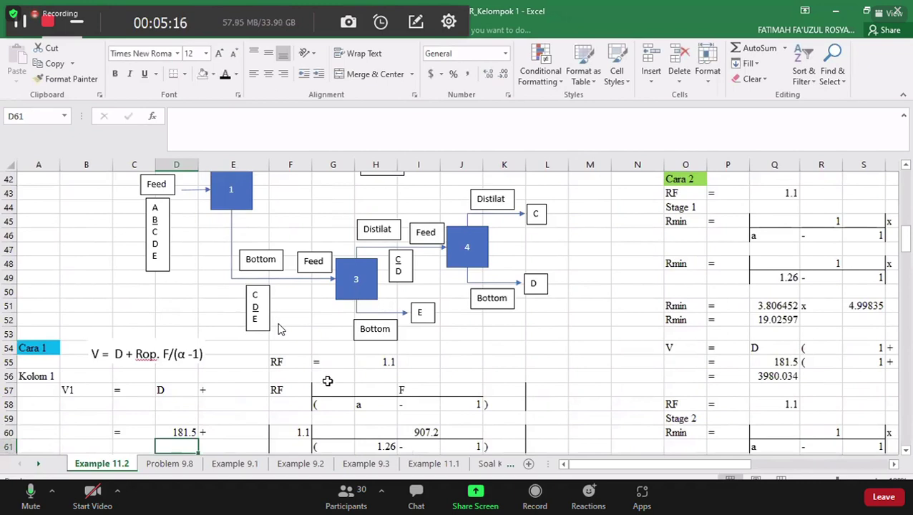
Inspect the Kolom 1 relative volatility formula in cell H61 and trace its reference among the adjacent-component volatilities
scroll(279, 329, down, 3)
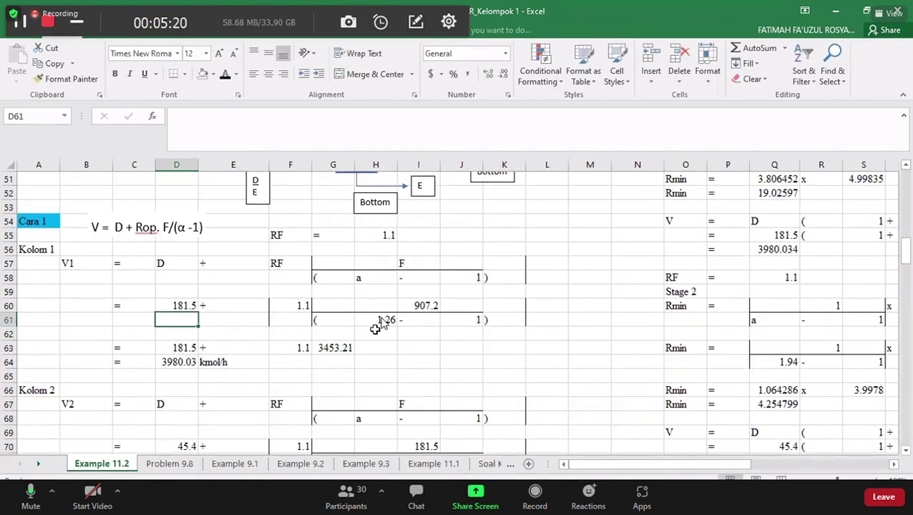
click(379, 322)
double_click(384, 322)
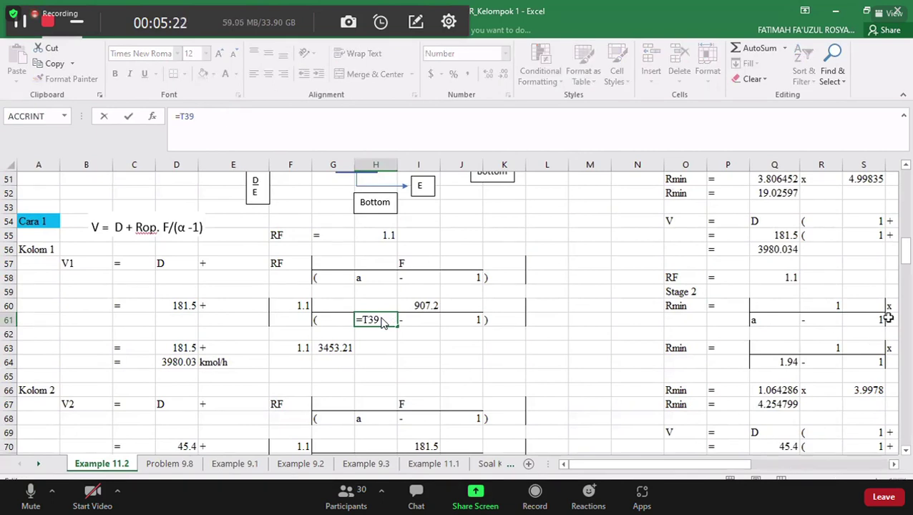
scroll(381, 324, up, 8)
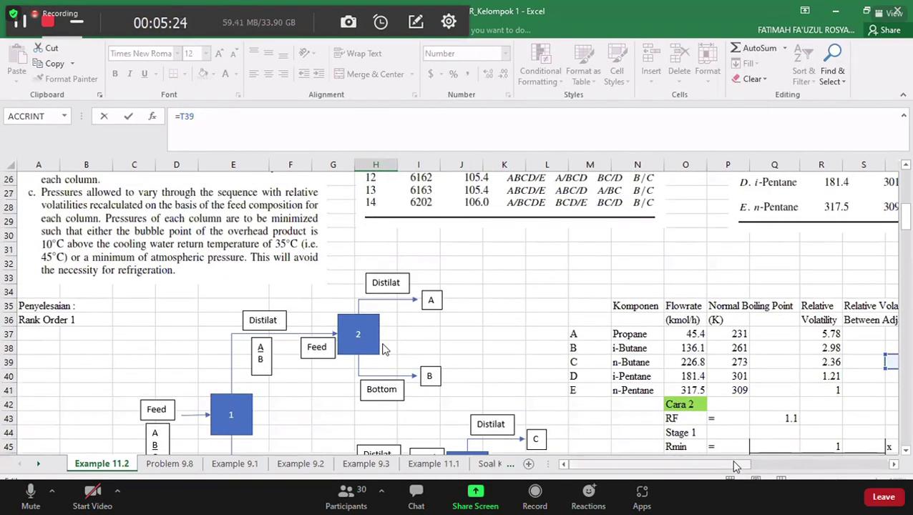
scroll(418, 326, right, 3)
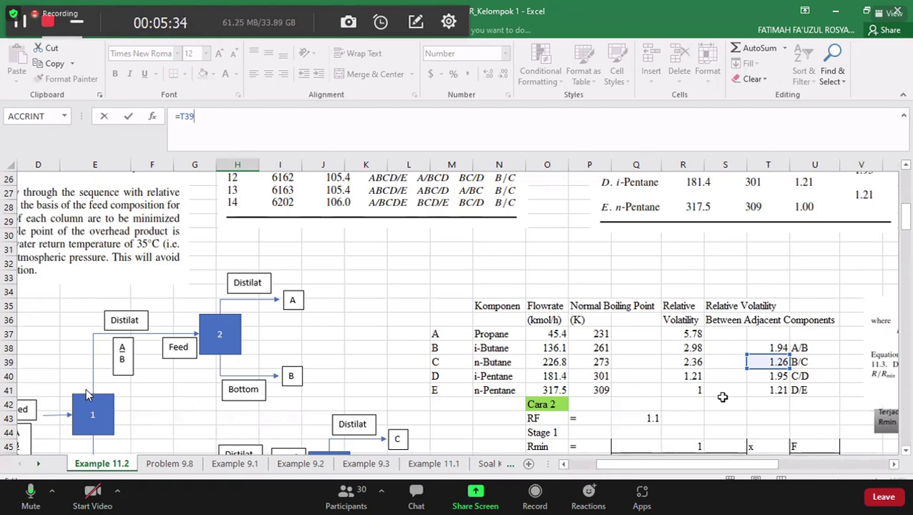
key(Return)
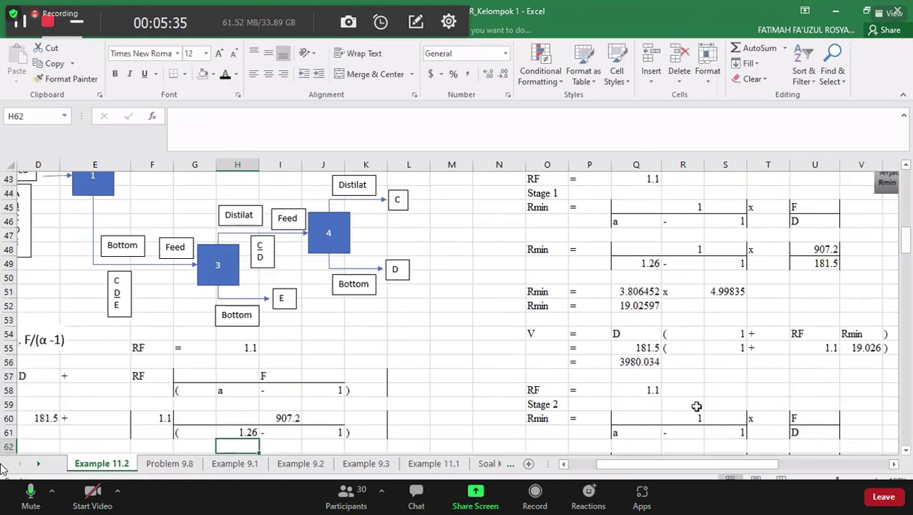
Inspect the Kolom 1 feed formula in cell I60 and trace its references in the component flowrate table
scroll(658, 450, left, 3)
scroll(310, 369, down, 2)
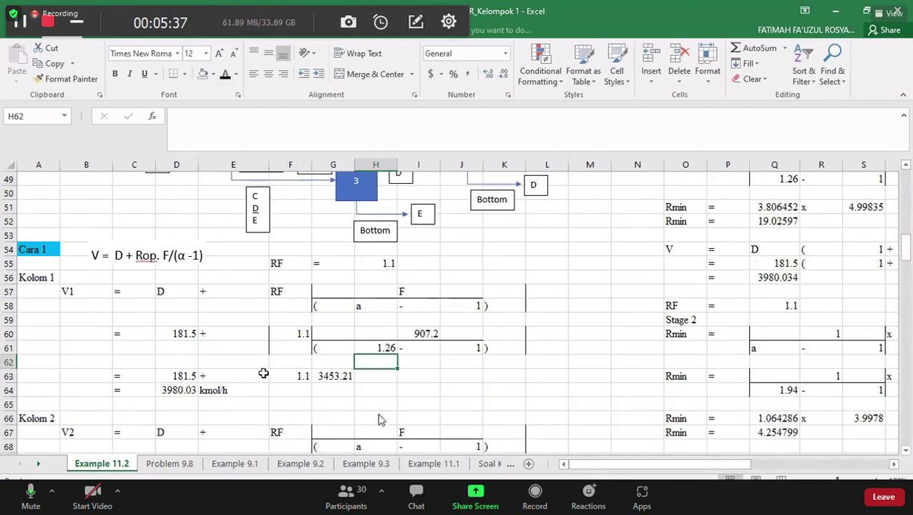
click(423, 336)
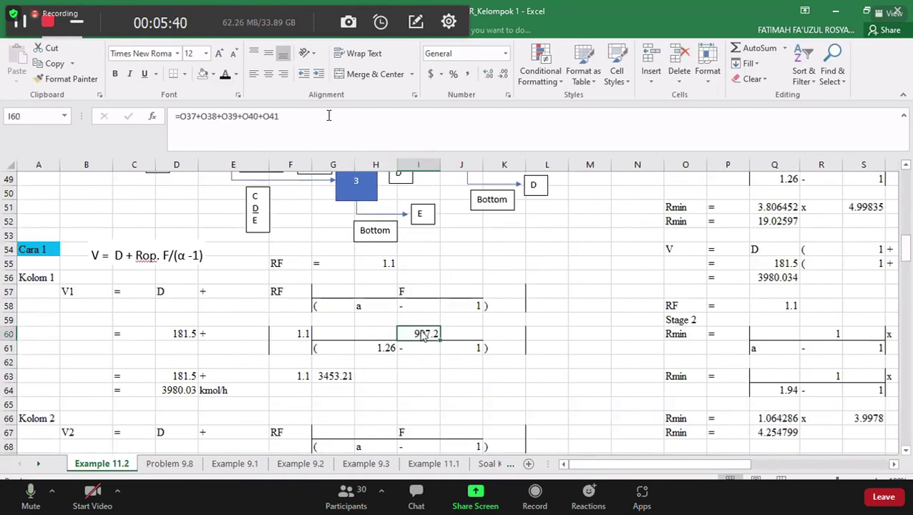
double_click(423, 336)
scroll(423, 336, up, 8)
scroll(425, 336, down, 2)
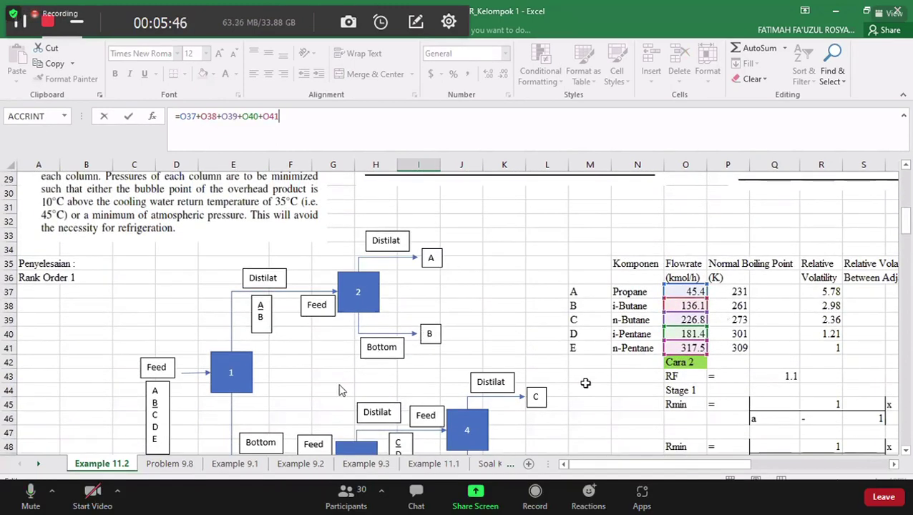
key(Return)
Check the formula behind the Kolom 1 vapor load V1 in cell D64
scroll(317, 397, down, 6)
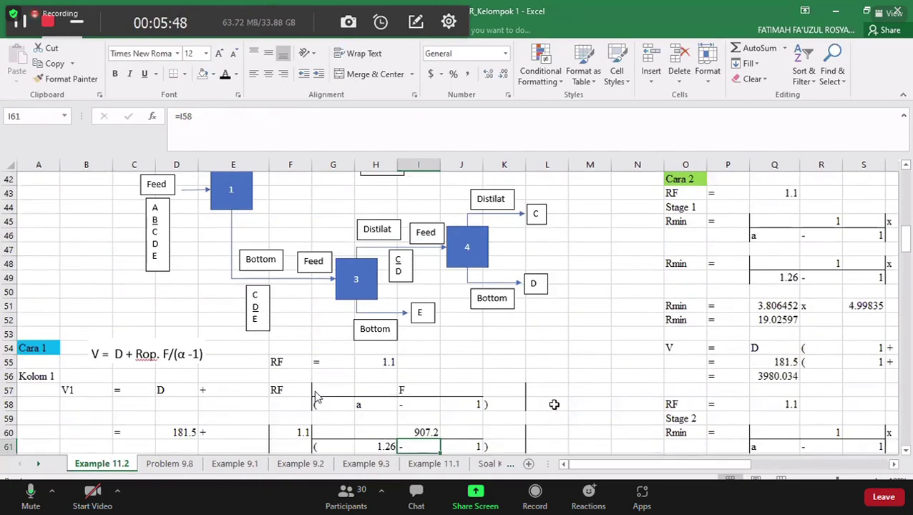
click(461, 390)
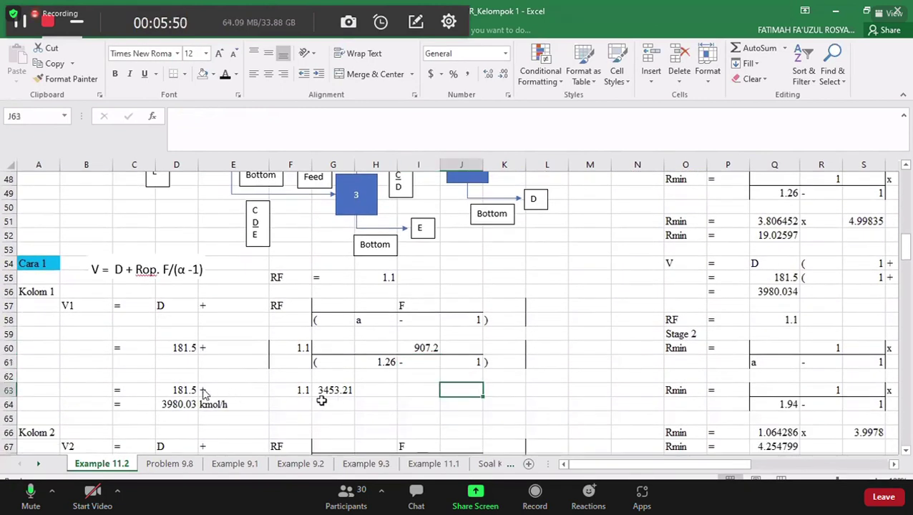
click(172, 406)
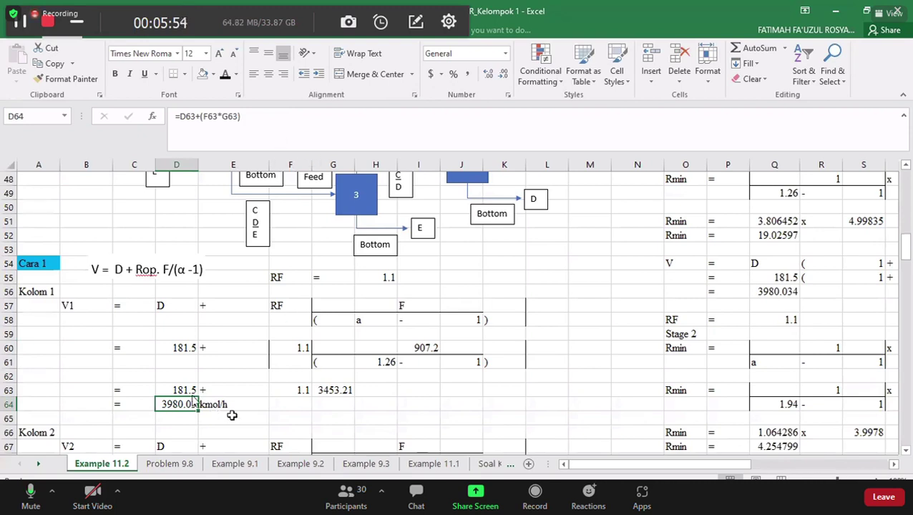
scroll(204, 405, down, 1)
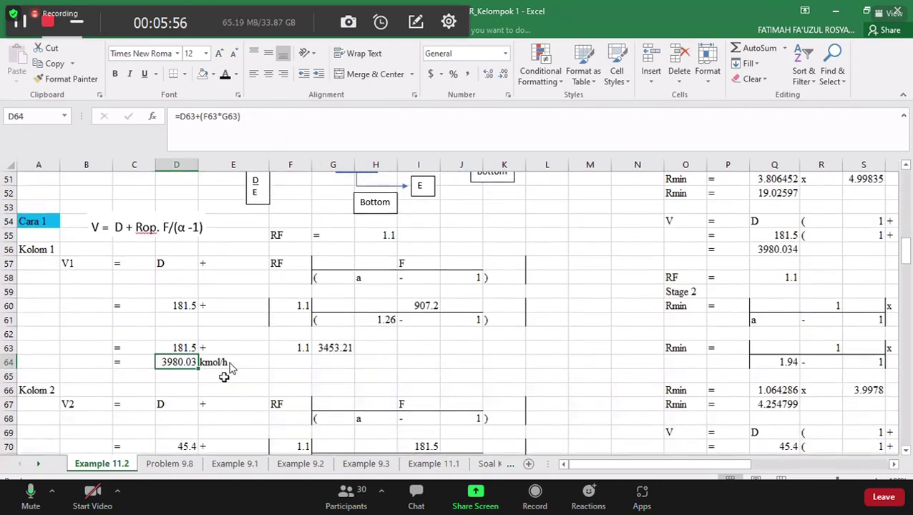
scroll(236, 372, down, 1)
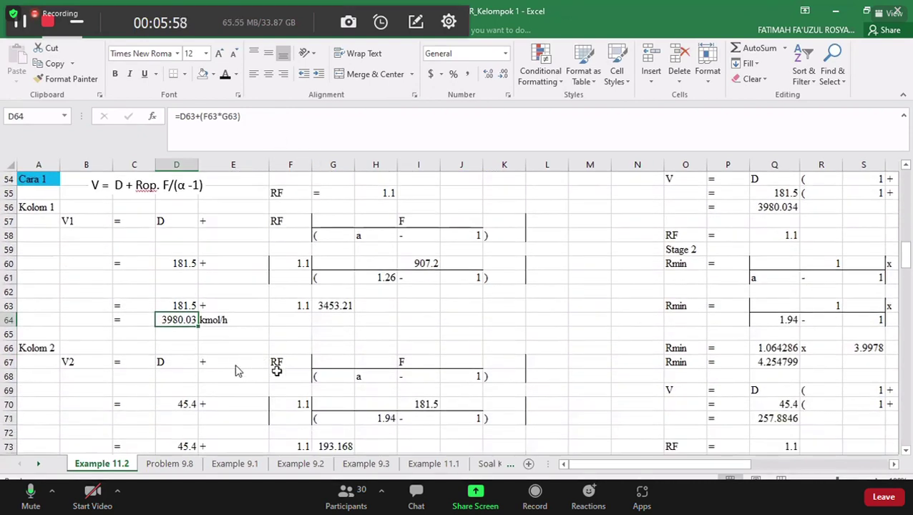
Inspect the Kolom 2 distillate formula in cell D70 and trace its reference to the propane flowrate
scroll(238, 372, down, 3)
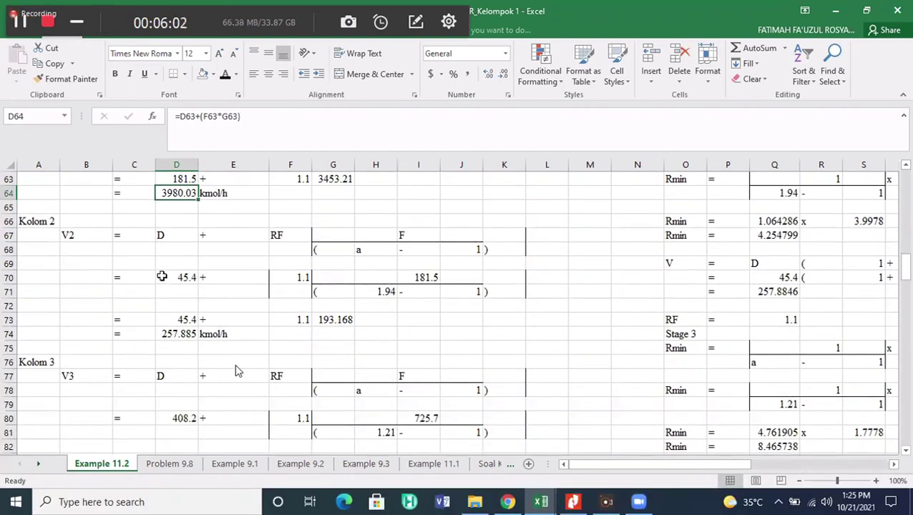
click(166, 277)
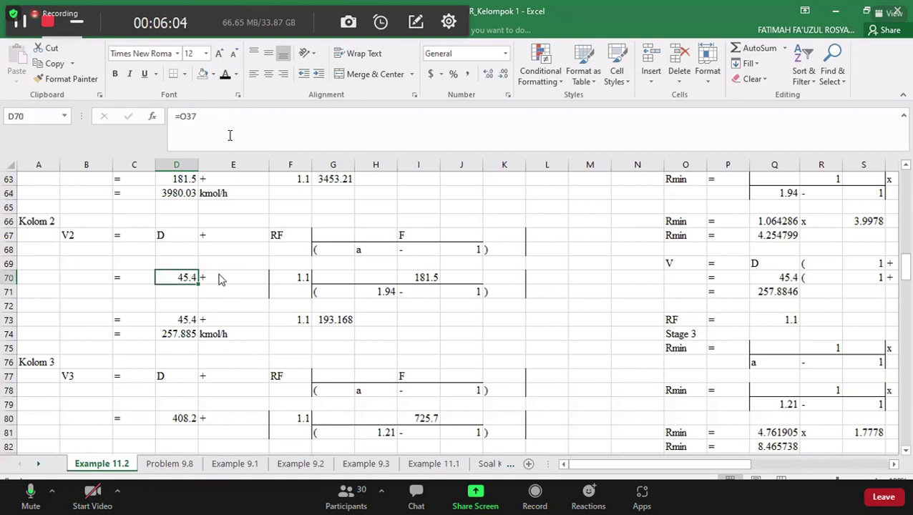
key(F2)
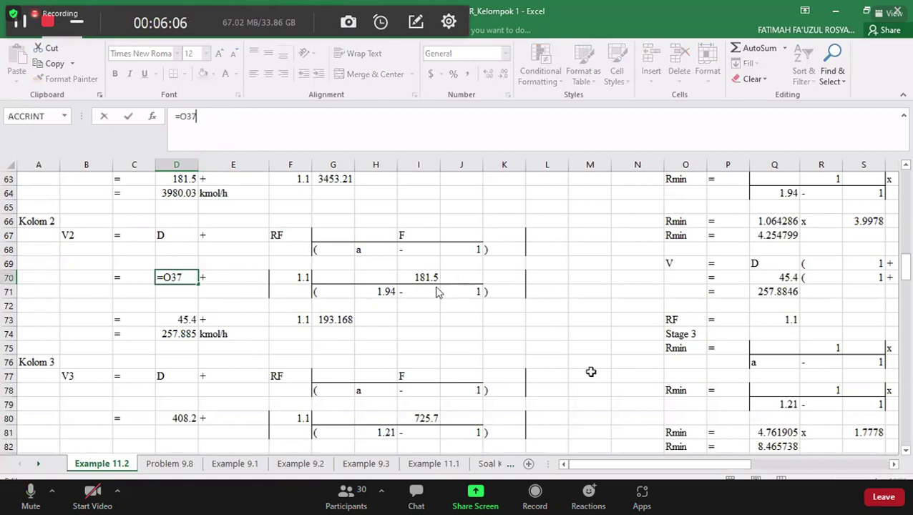
scroll(422, 270, right, 5)
drag(905, 269, 905, 230)
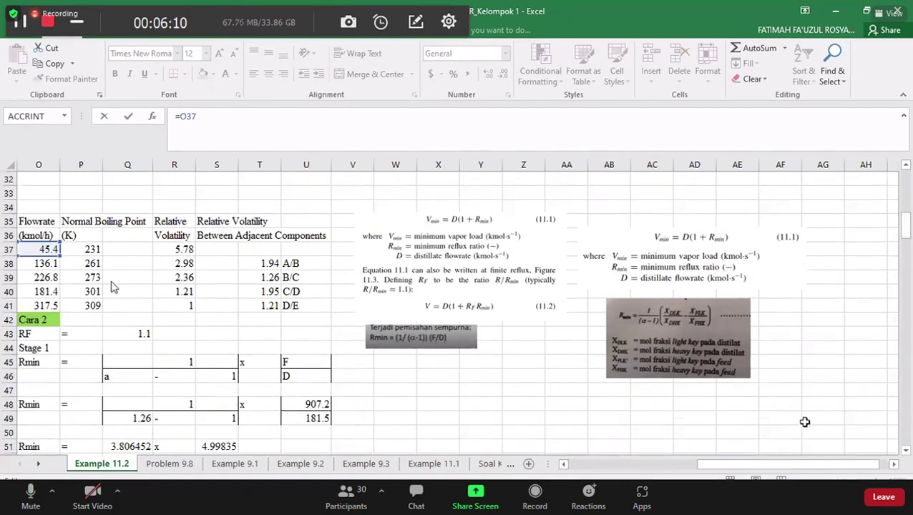
drag(761, 464, 734, 463)
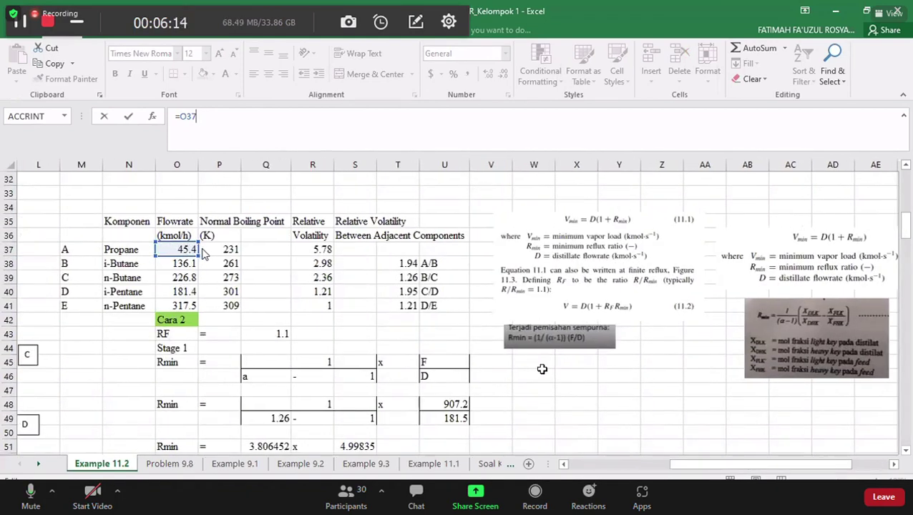
key(Return)
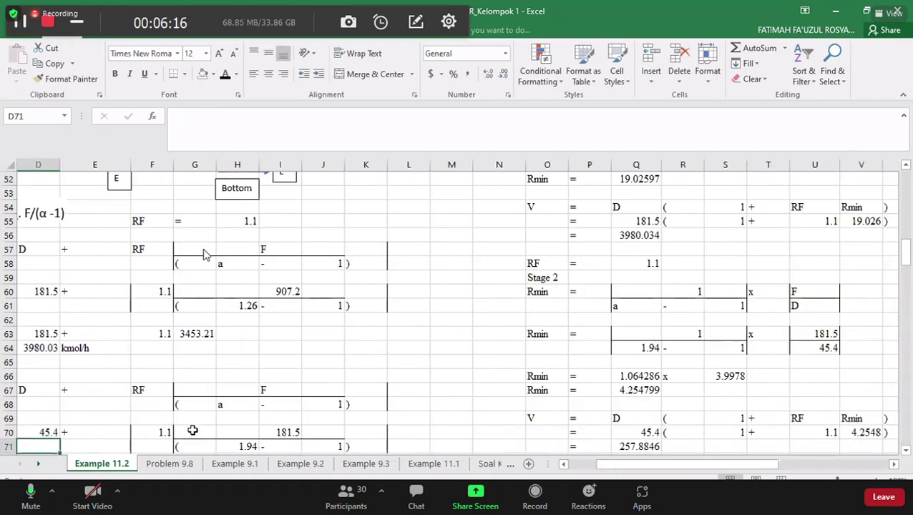
Inspect the Kolom 2 feed formula in cell I70 and trace its references in the component flowrate table
scroll(193, 435, down, 1)
click(260, 392)
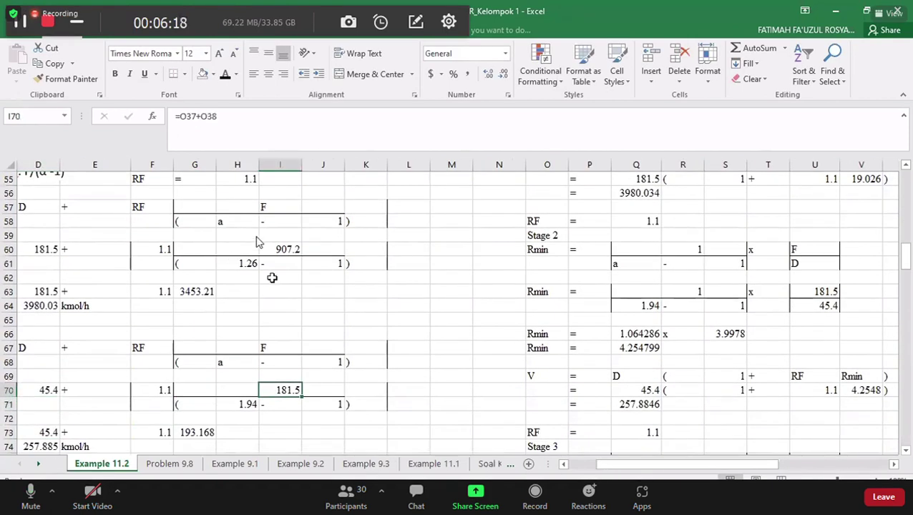
click(256, 115)
drag(907, 281, 906, 242)
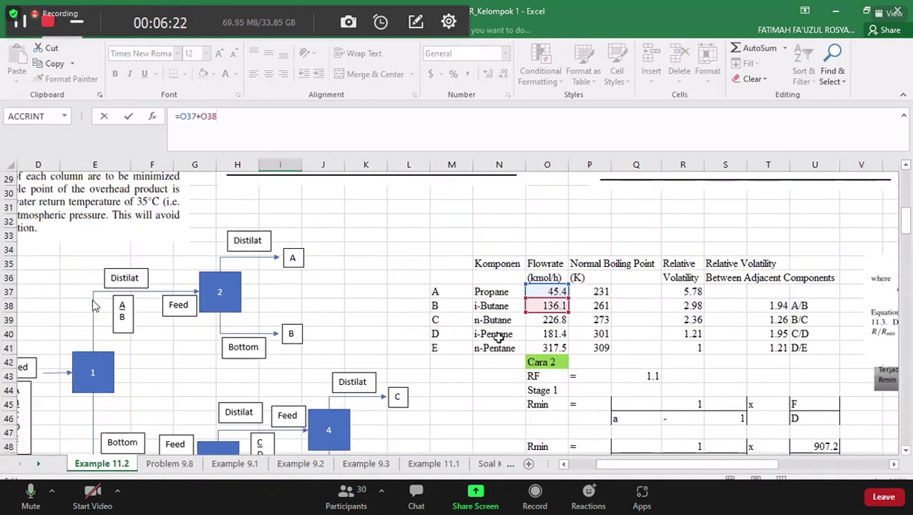
key(Return)
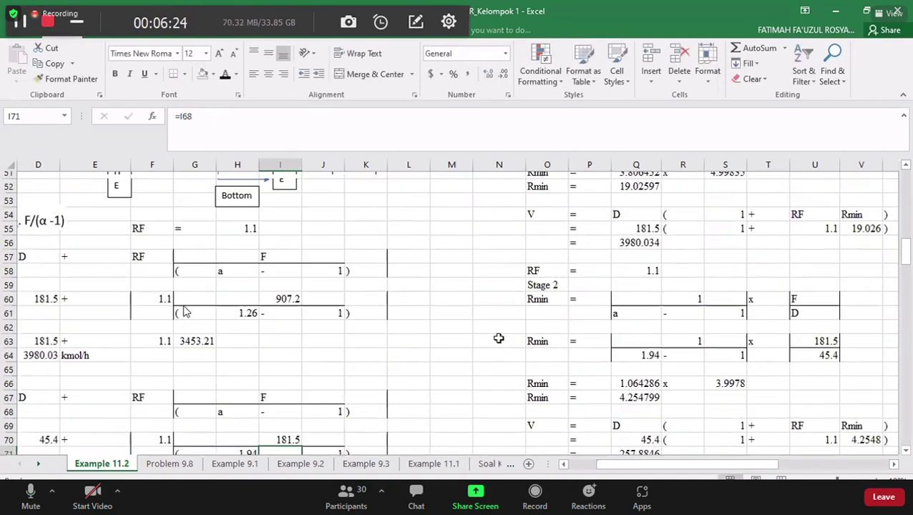
Inspect the Kolom 2 relative volatility formula in cell H71 and trace its reference among the adjacent-component volatilities
drag(609, 466, 570, 465)
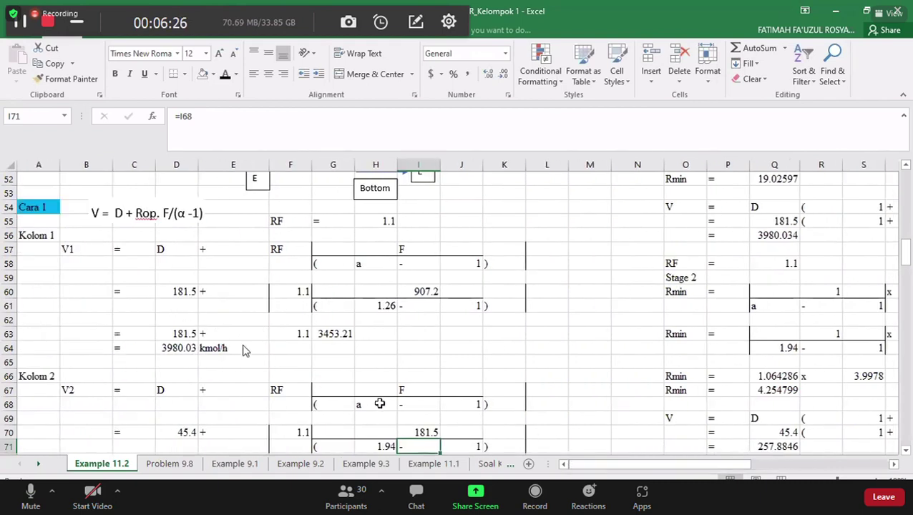
scroll(247, 351, down, 2)
key(Left)
key(F2)
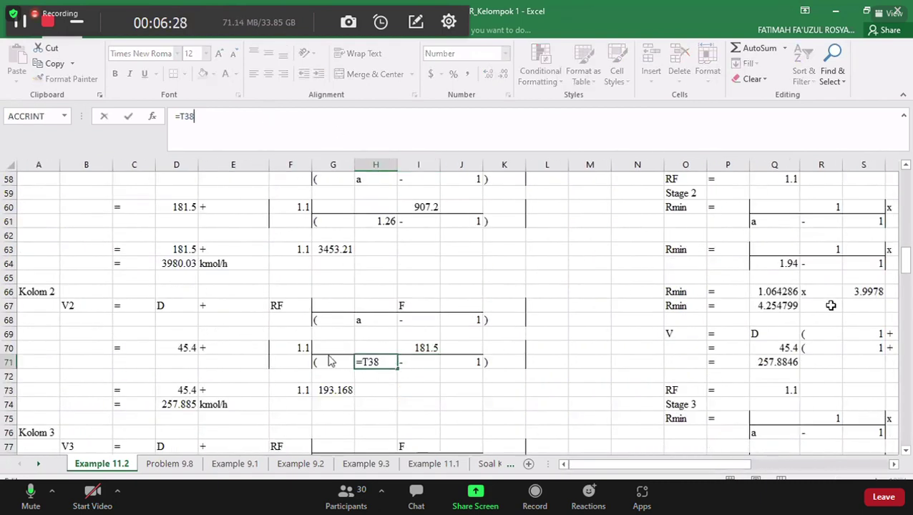
scroll(443, 363, up, 9)
scroll(444, 363, up, 1)
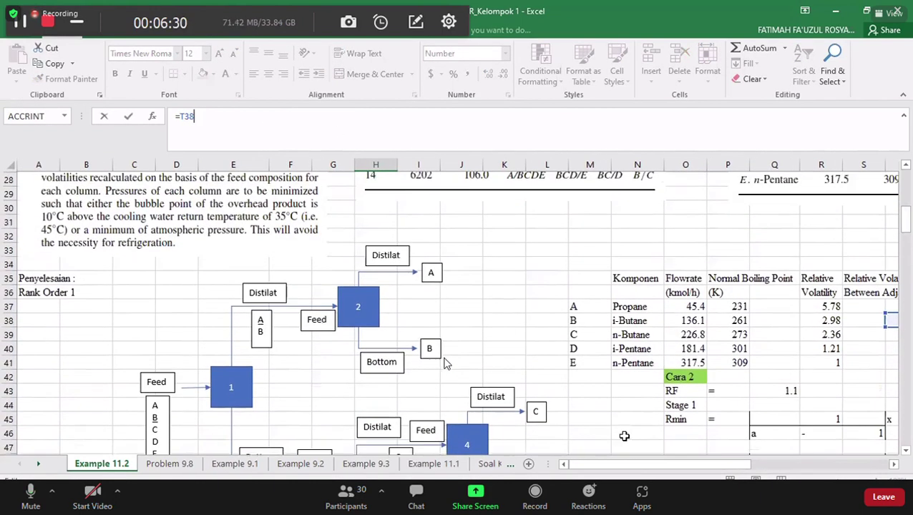
drag(632, 464, 655, 470)
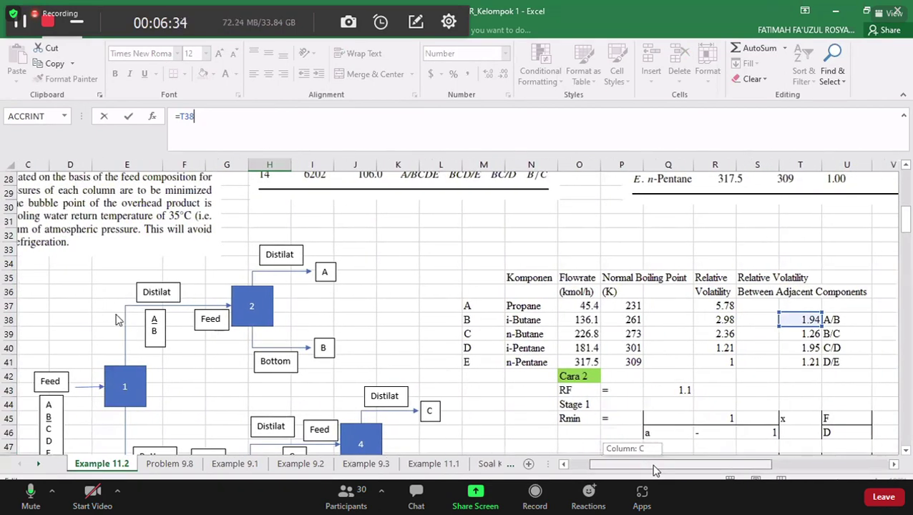
drag(655, 469, 635, 469)
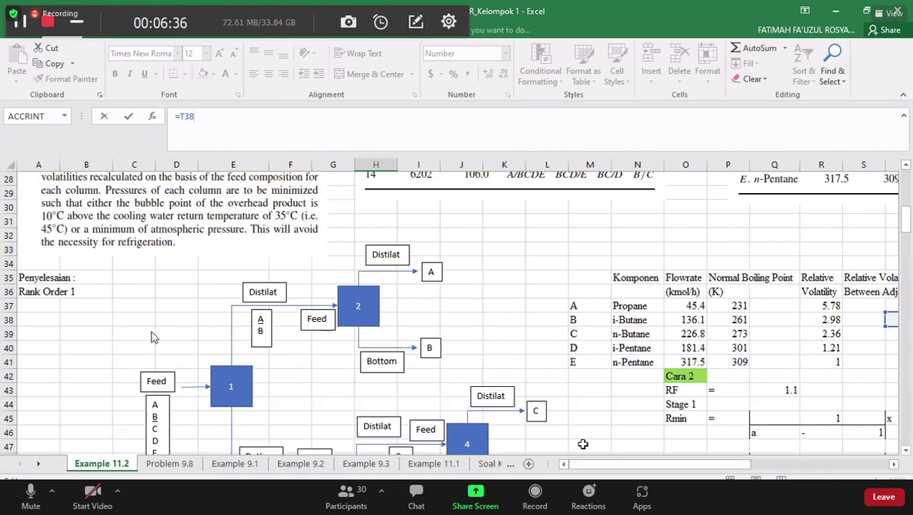
key(Return)
Check the formulas behind the vapor loads V2 in cell D74 and V3 in cell D84
scroll(558, 429, down, 4)
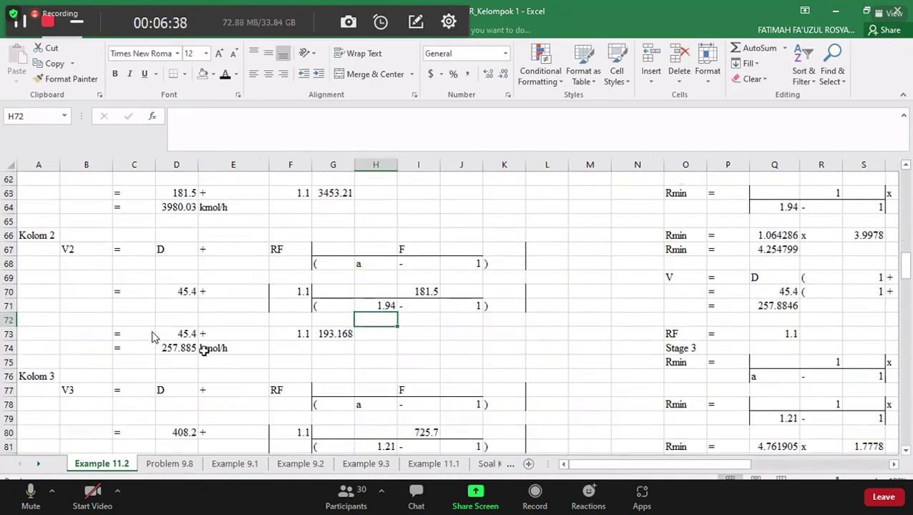
click(189, 348)
scroll(265, 364, down, 1)
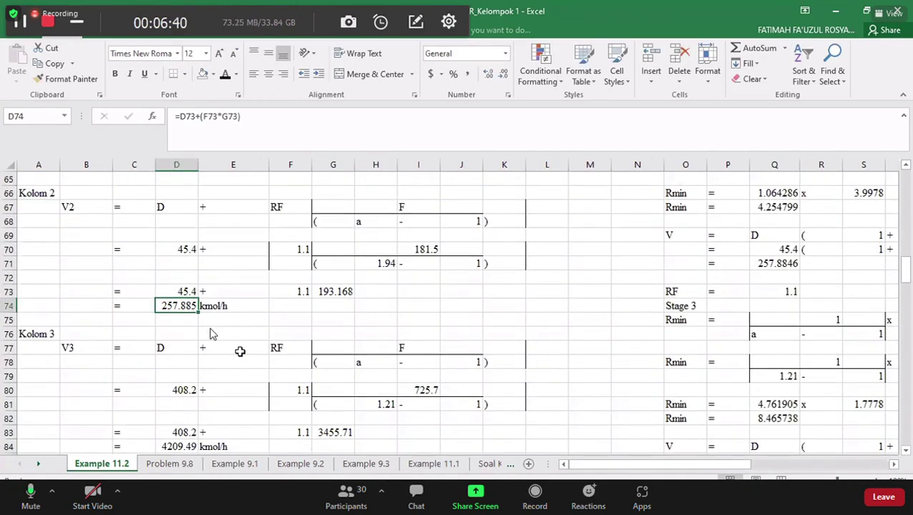
scroll(211, 334, down, 3)
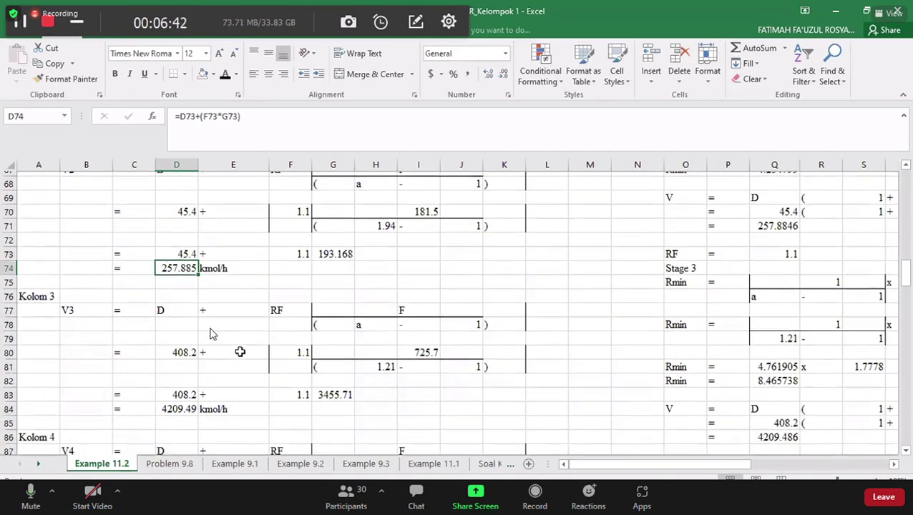
click(192, 322)
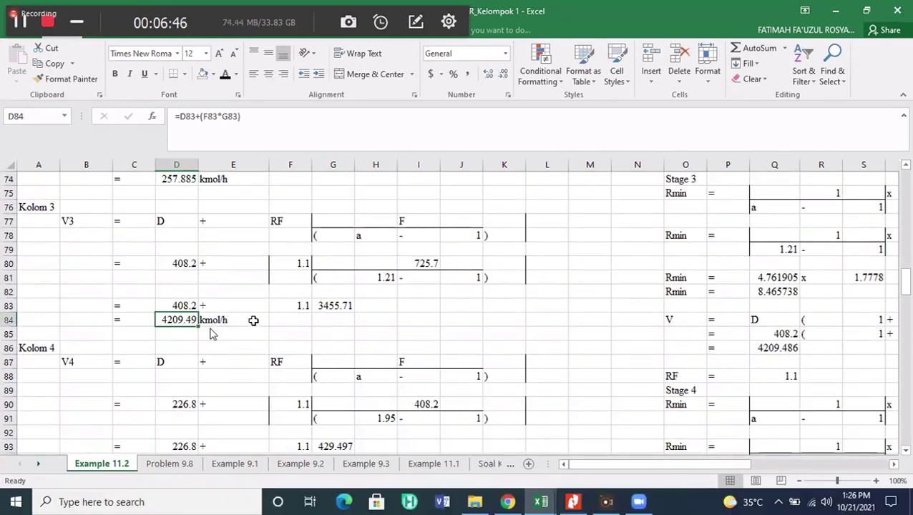
Inspect the Kolom 3 distillate formula in cell D80 and trace its references in the flowrate table and the sequence diagram
click(180, 263)
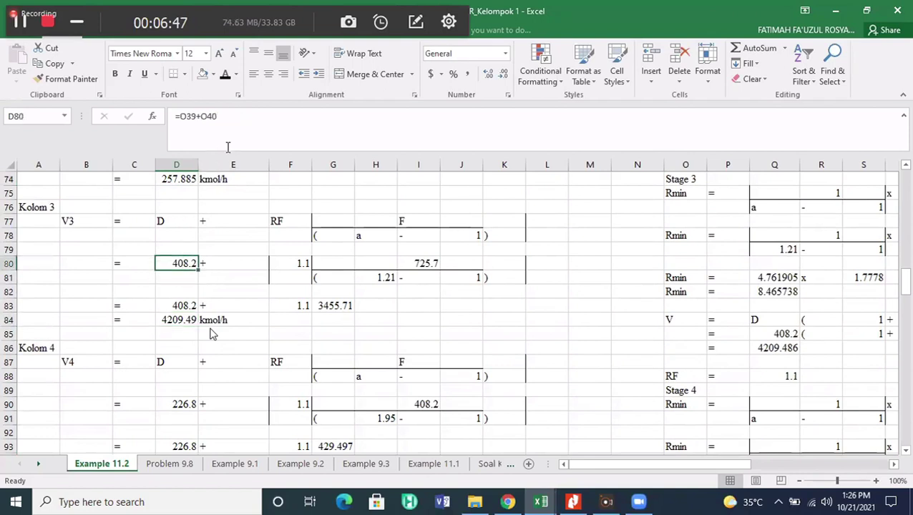
click(264, 128)
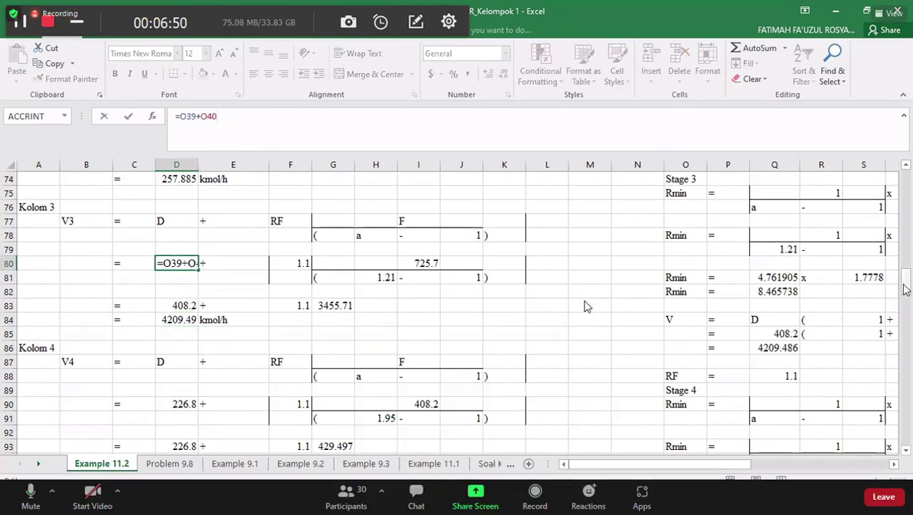
scroll(586, 306, up, 15)
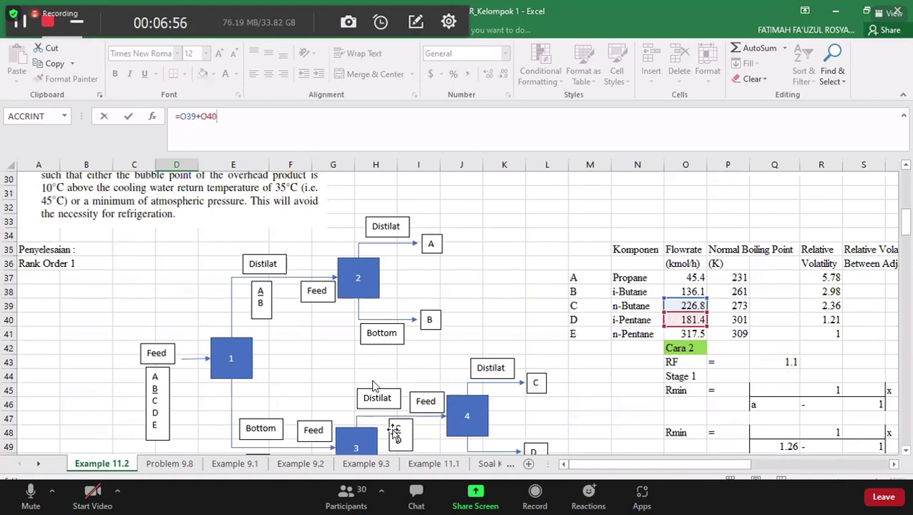
click(907, 235)
drag(907, 235, 906, 242)
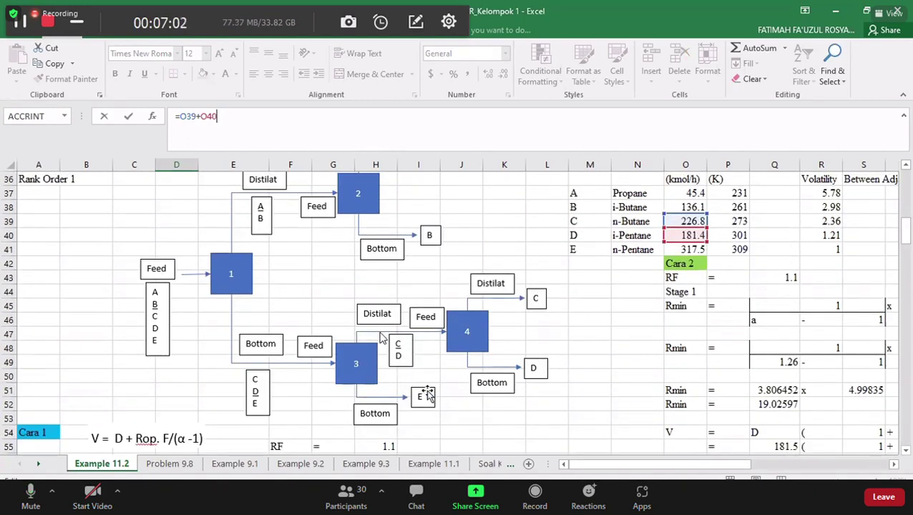
key(Return)
Inspect the Kolom 3 feed formula in cell I80 and trace its references in the component flowrate table
scroll(426, 326, down, 2)
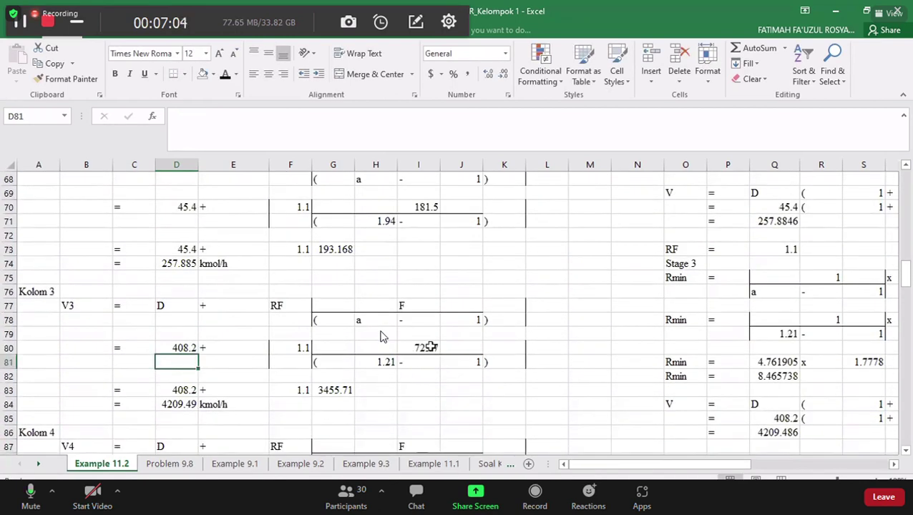
click(426, 347)
click(300, 123)
drag(905, 273, 906, 230)
scroll(381, 336, up, 1)
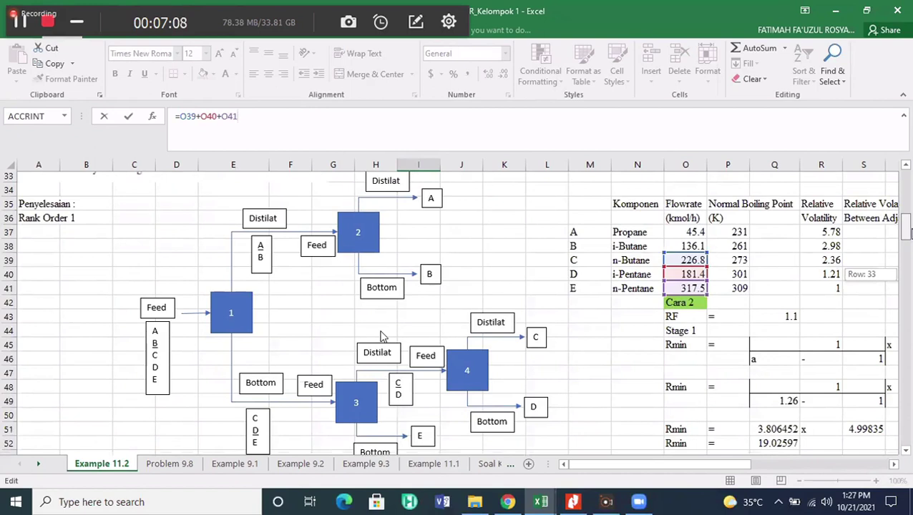
scroll(300, 340, down, 13)
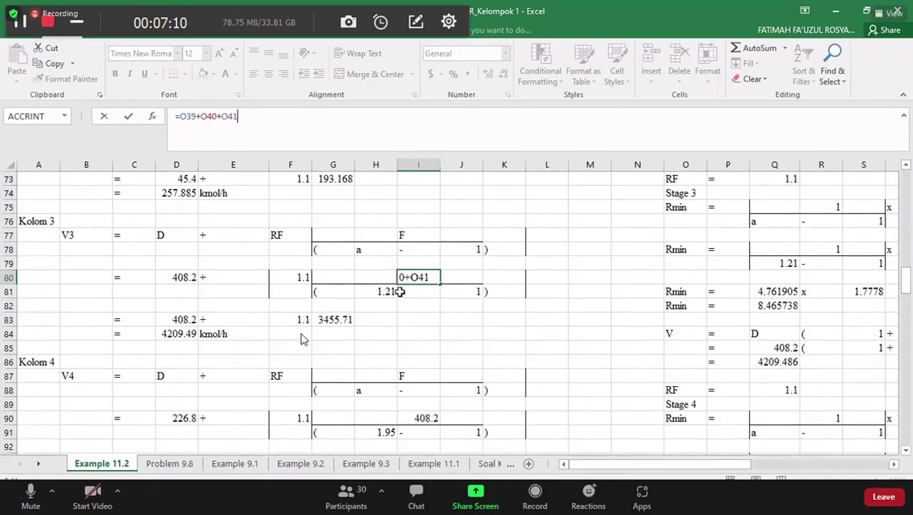
Inspect the Kolom 3 relative volatility formula in cell H81 and trace its reference among the adjacent-component volatilities
click(385, 293)
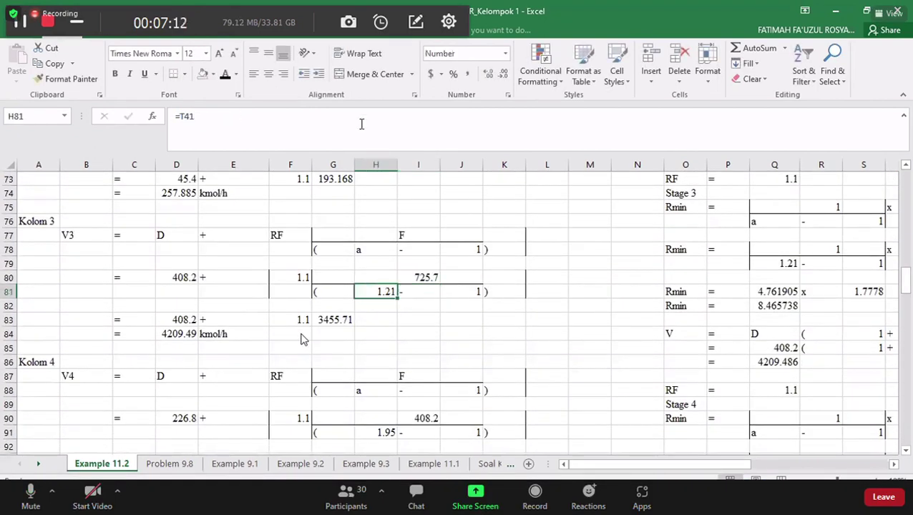
key(F2)
scroll(495, 363, up, 16)
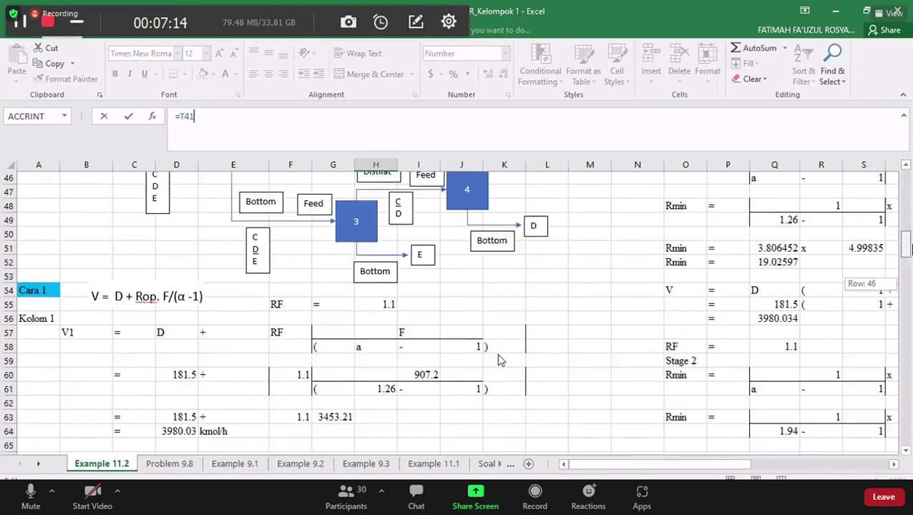
drag(580, 464, 621, 464)
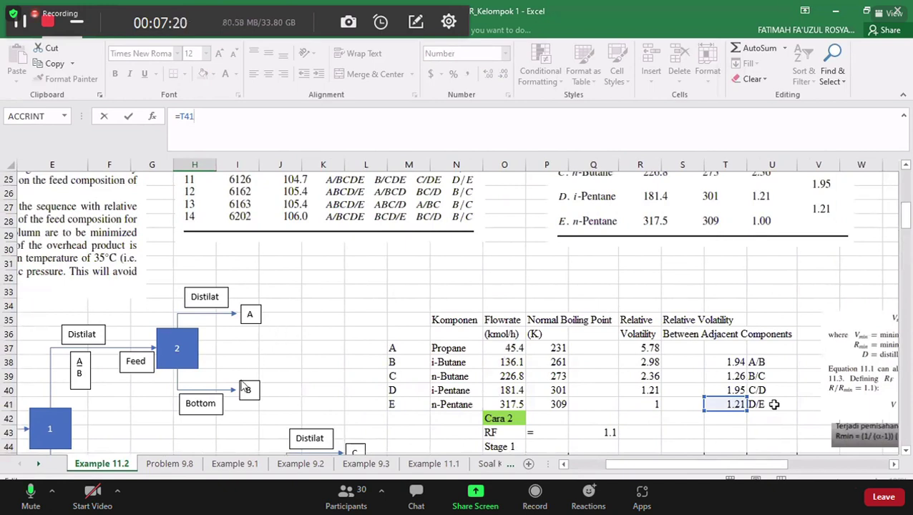
key(Return)
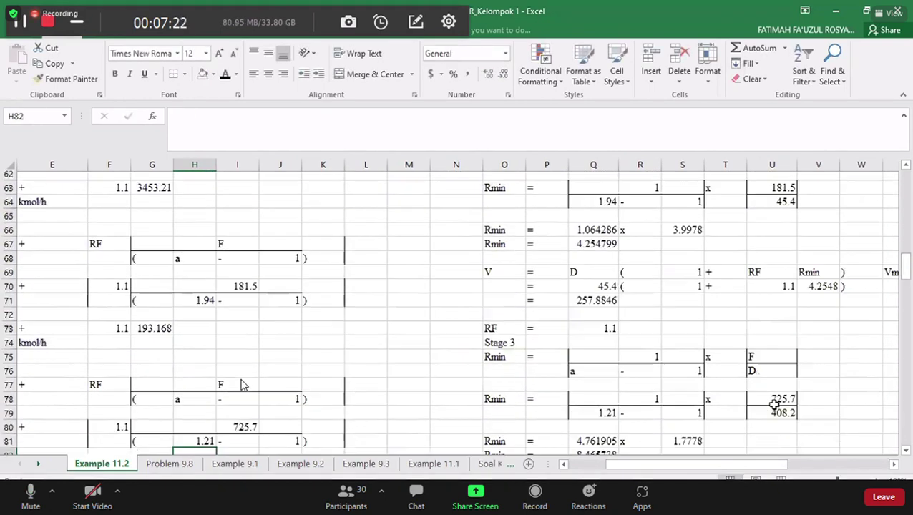
Check the formula behind the Kolom 3 vapor load V3 in cell D84
drag(649, 463, 613, 464)
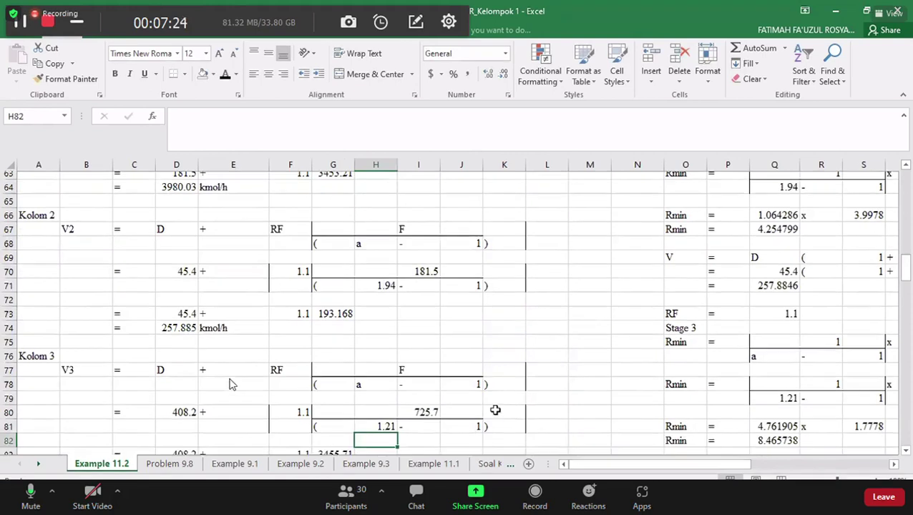
scroll(220, 381, down, 1)
click(191, 429)
Inspect the Kolom 4 distillate formula in cell D90 and trace its reference to the n-Butane flowrate
scroll(219, 383, down, 3)
scroll(220, 382, down, 2)
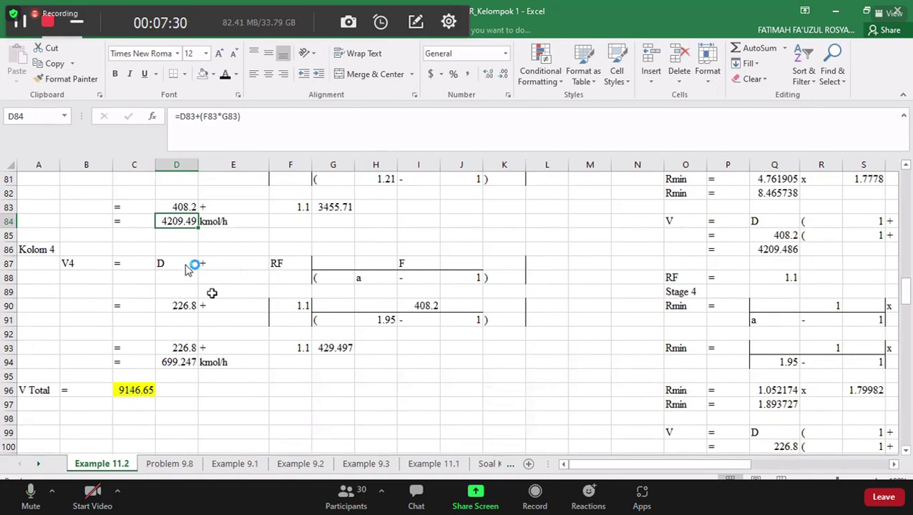
click(190, 303)
click(261, 129)
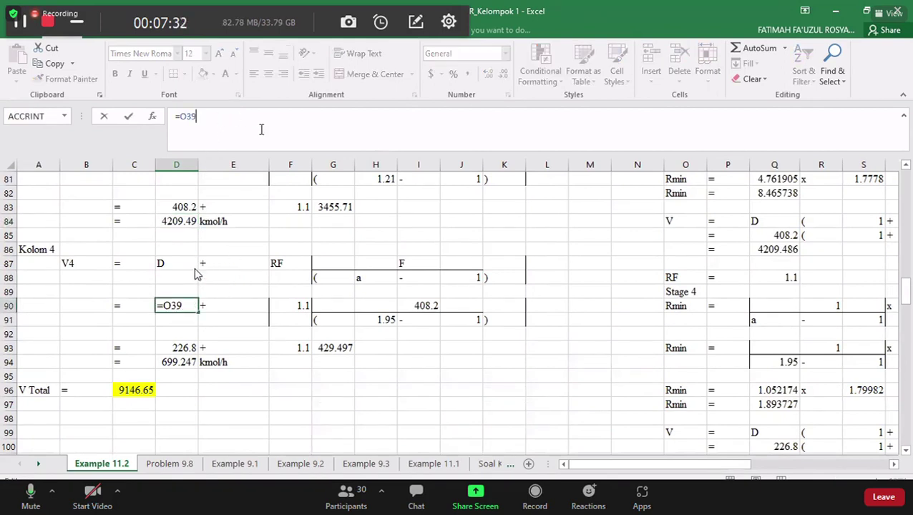
drag(905, 304, 644, 315)
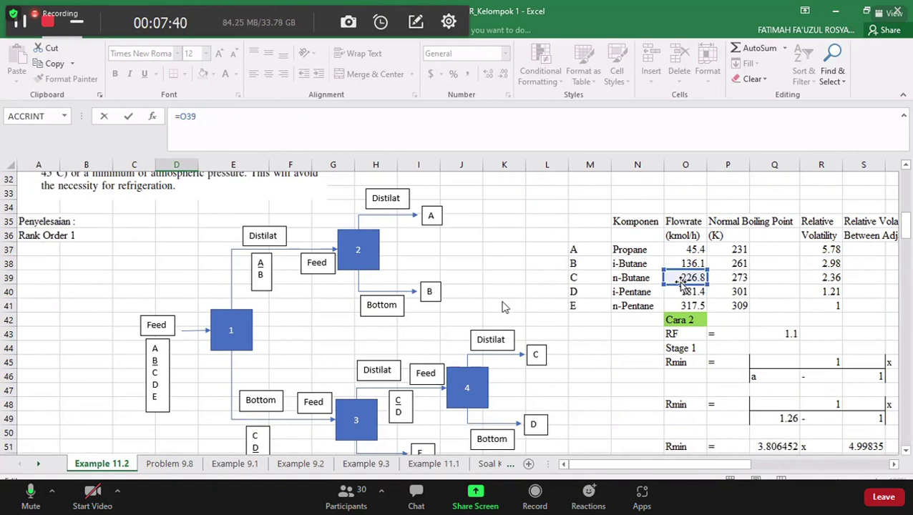
key(Escape)
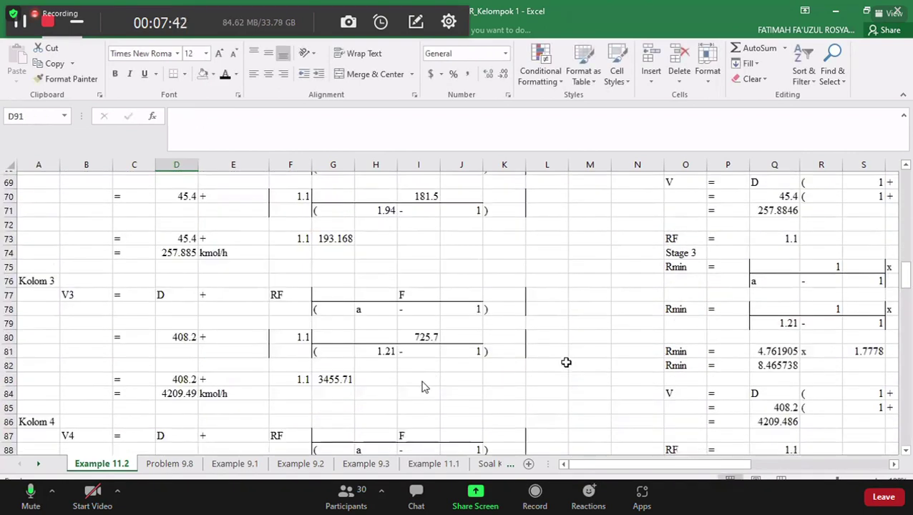
Inspect the Kolom 4 feed formula in cell I90
scroll(422, 372, down, 3)
click(429, 347)
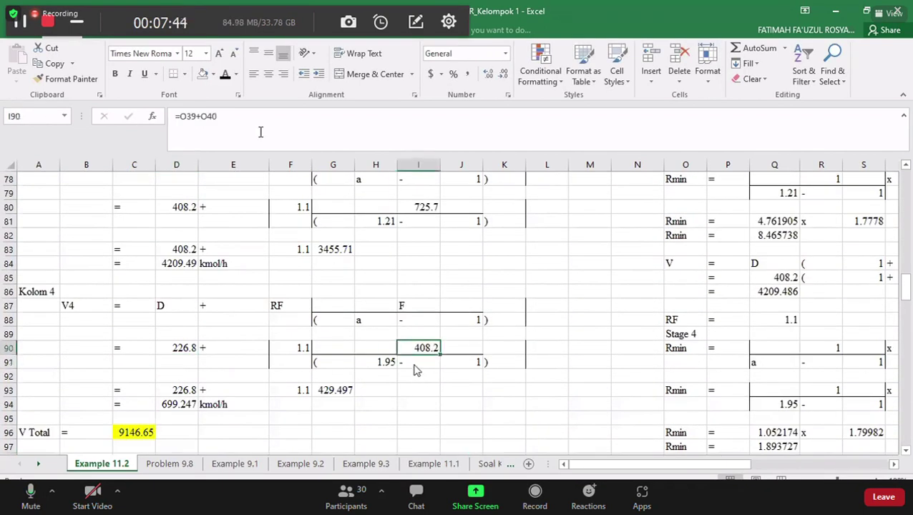
key(F2)
key(Return)
key(Return)
key(Return)
Inspect the Kolom 4 relative volatility formula in cell H91 and trace its reference among the adjacent-component volatilities
click(386, 362)
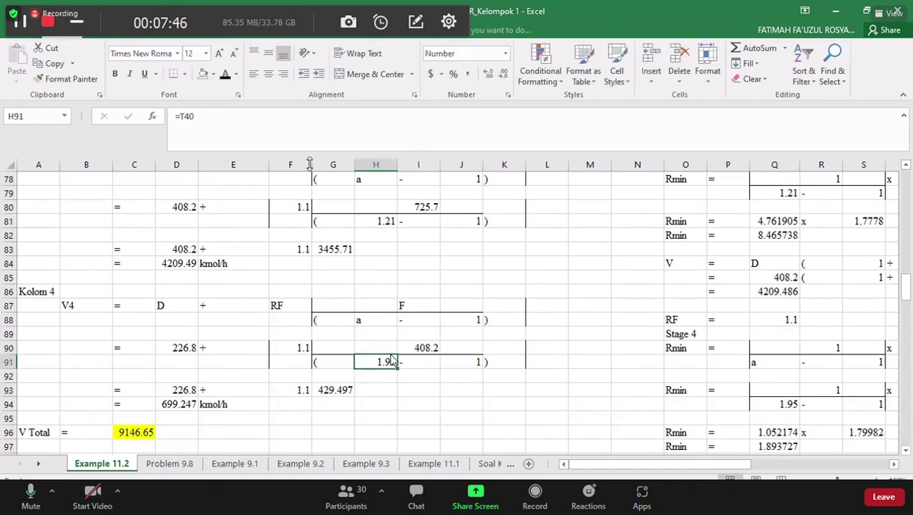
key(F2)
scroll(397, 361, up, 15)
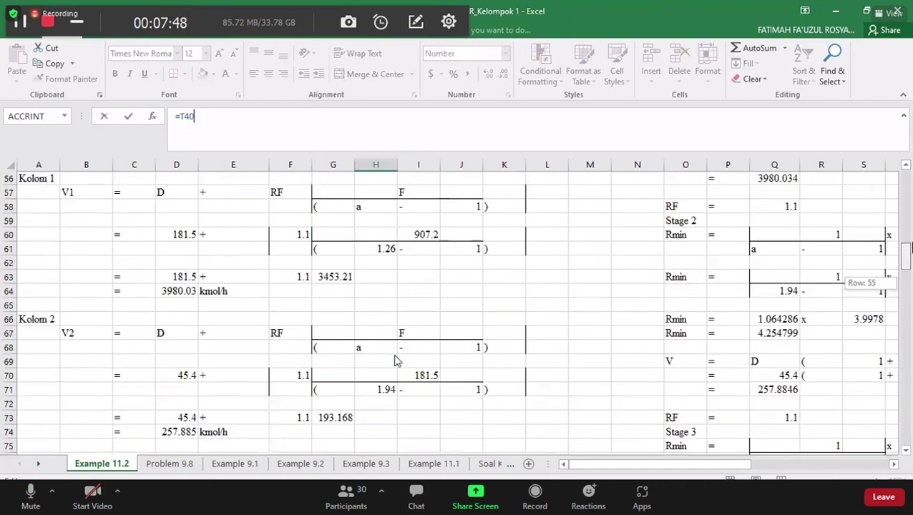
drag(743, 465, 786, 470)
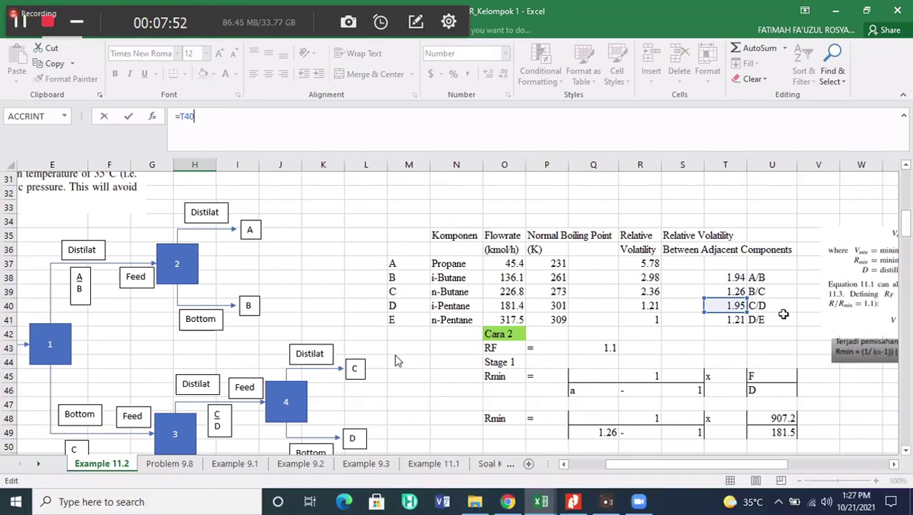
key(Return)
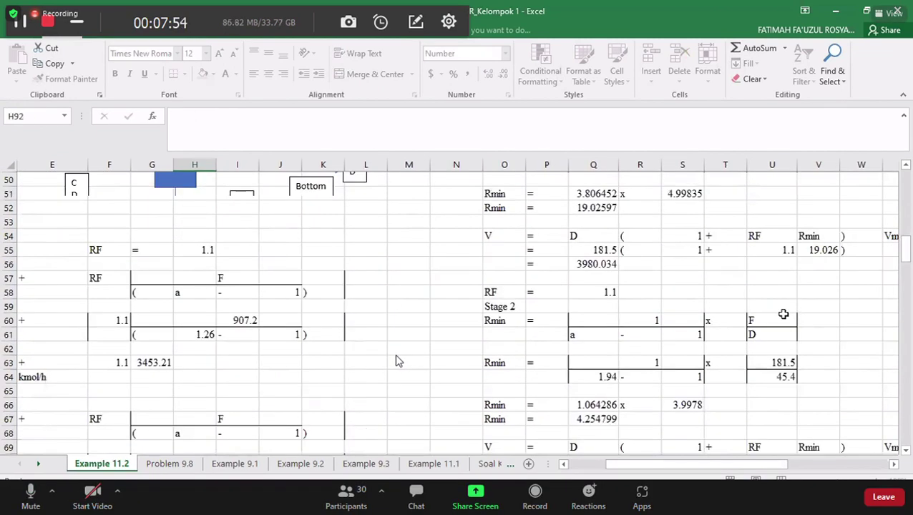
Check the formula behind the Kolom 4 vapor load V4 in cell D94
scroll(501, 403, down, 3)
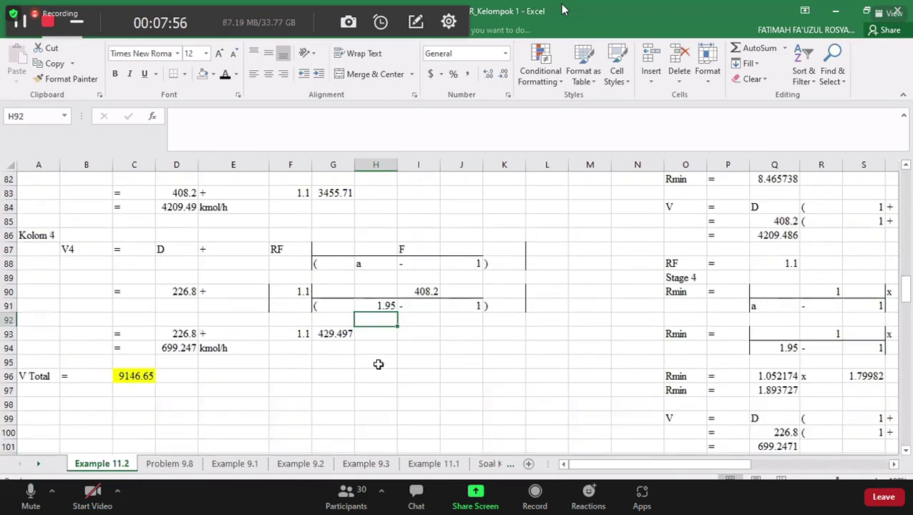
click(186, 347)
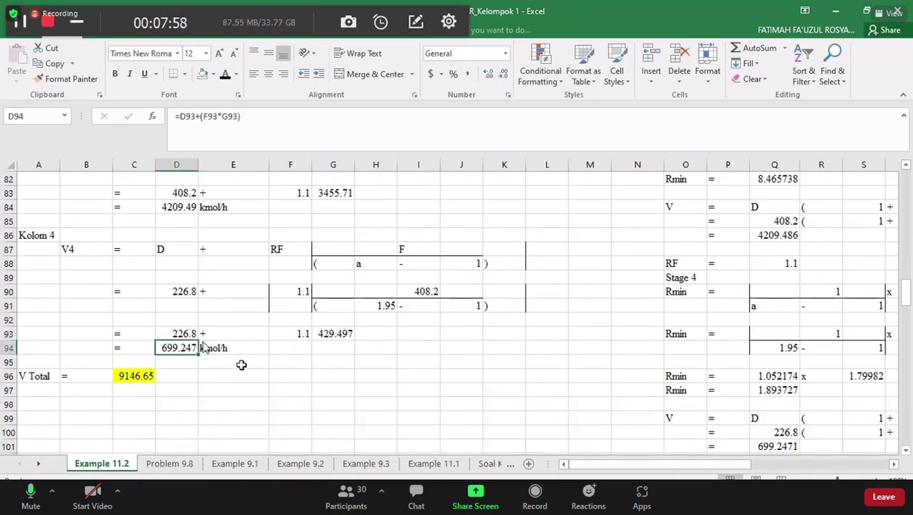
Inspect the V Total formula in cell C96 and trace its references to the vapor loads of the four columns
scroll(241, 364, down, 1)
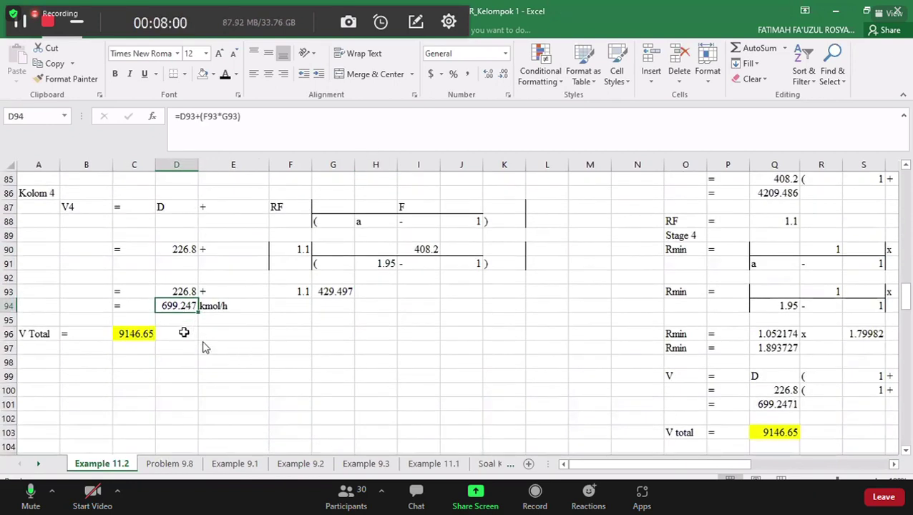
click(135, 334)
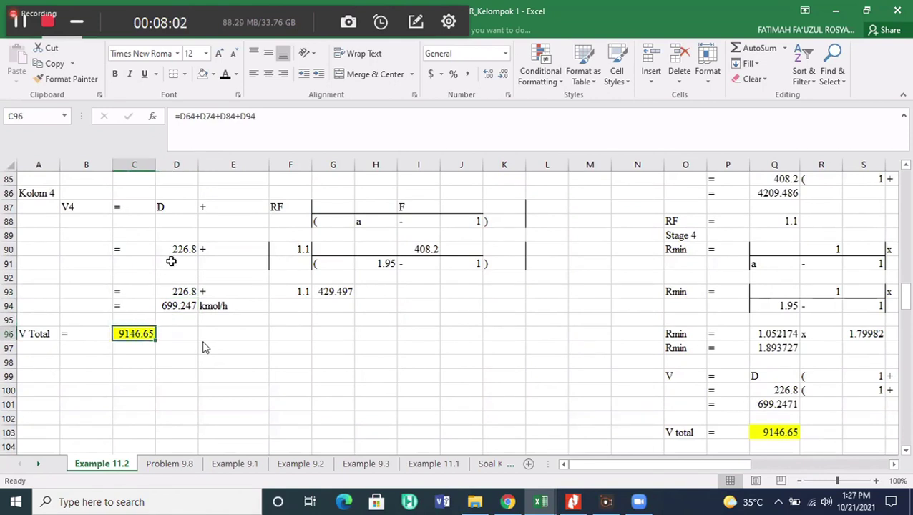
click(272, 117)
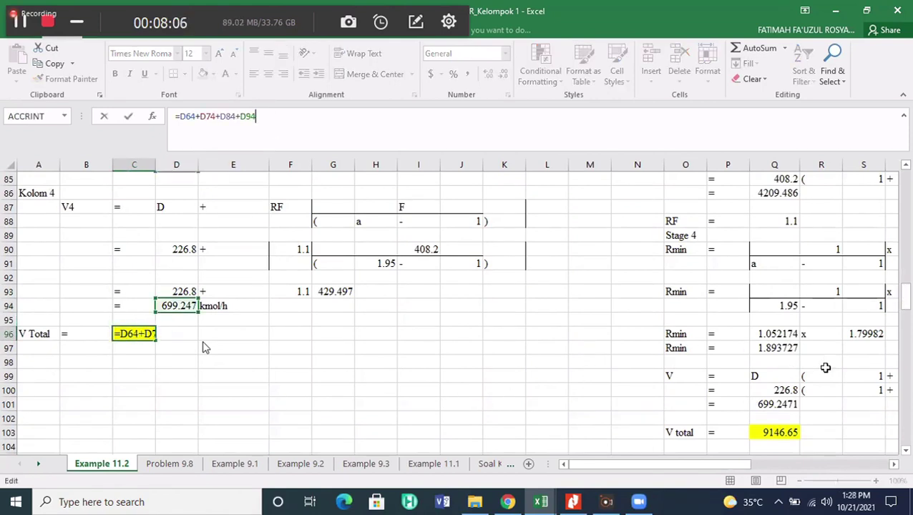
key(Return)
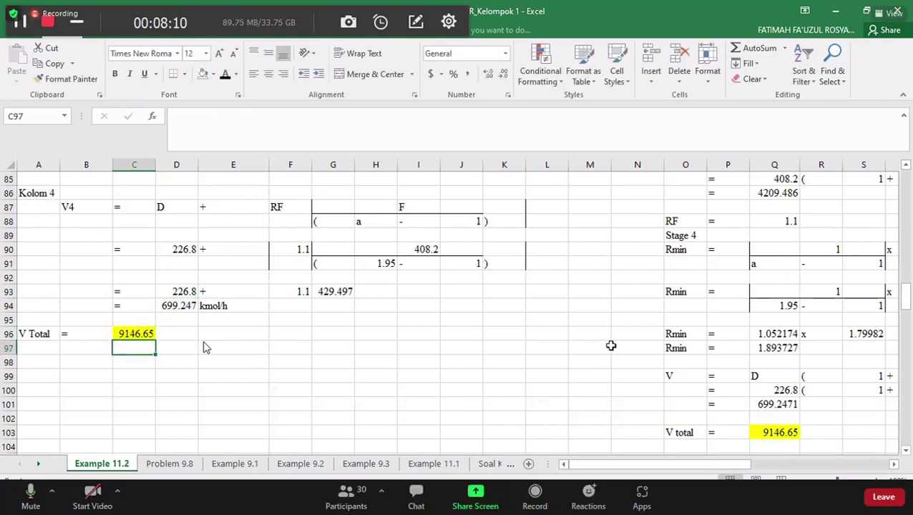
Review the Cara 2 calculations for Rank Order 1, from the Stage 1 Rmin equations to V total in cell Q103
scroll(616, 343, up, 15)
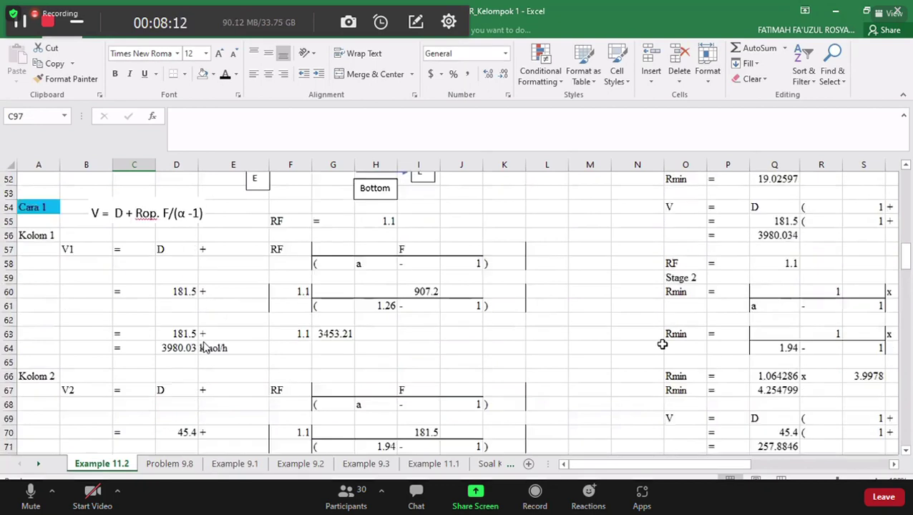
scroll(644, 371, right, 6)
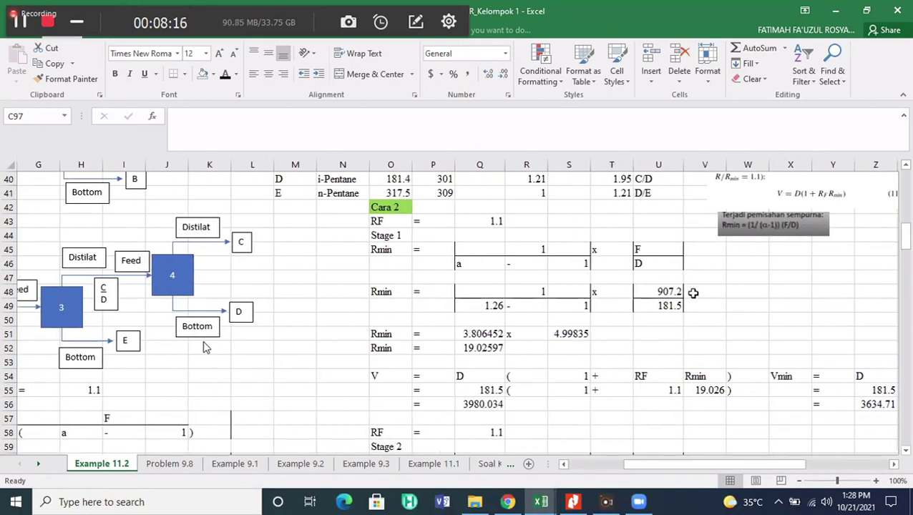
scroll(692, 293, down, 10)
scroll(694, 292, up, 6)
scroll(695, 292, up, 5)
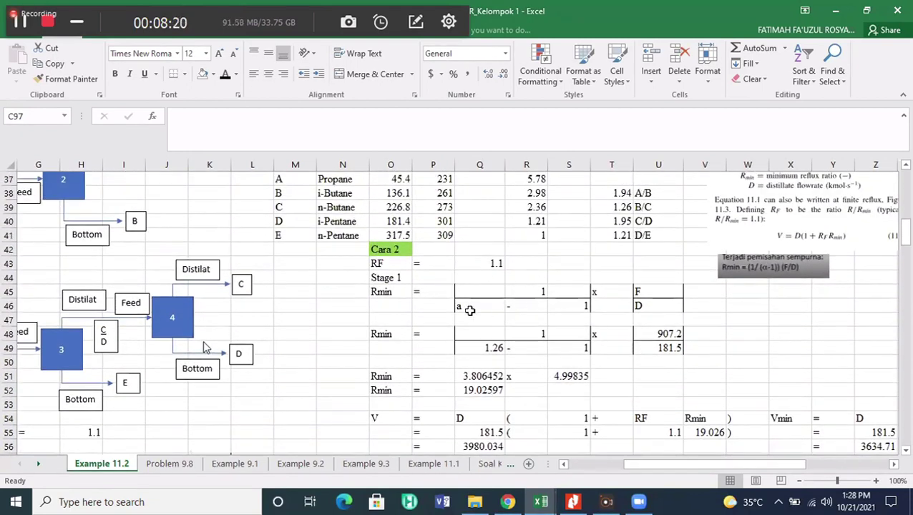
scroll(572, 336, down, 13)
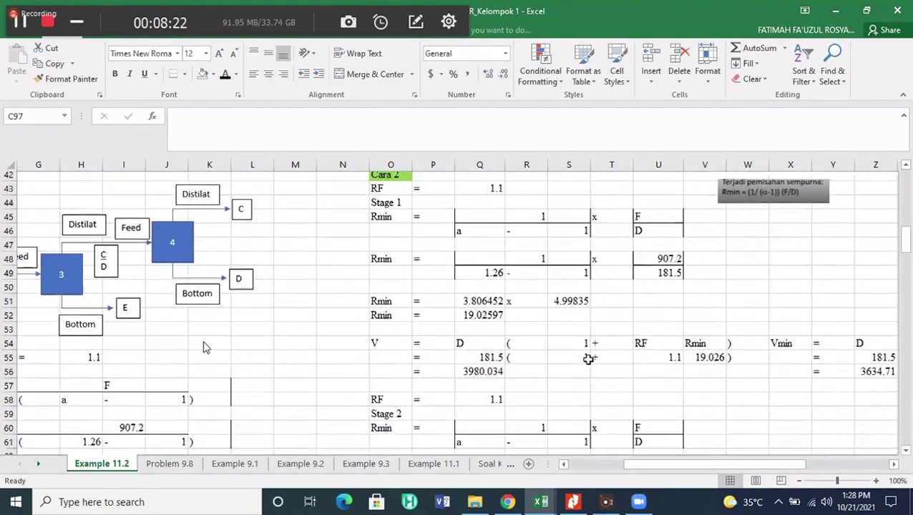
scroll(588, 350, down, 7)
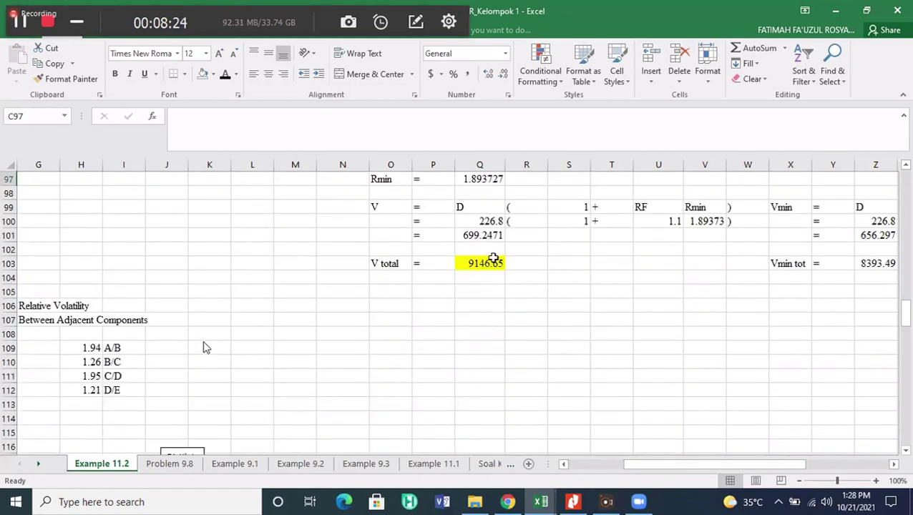
click(494, 262)
click(542, 314)
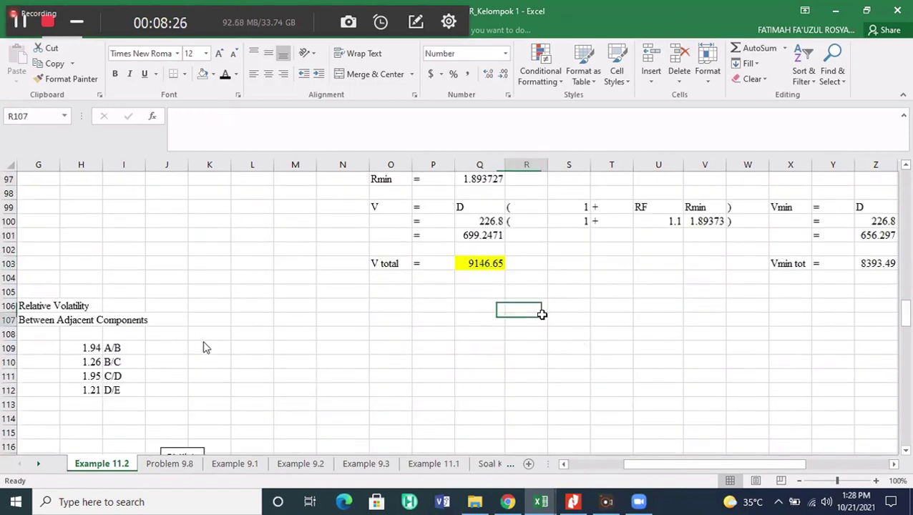
Examine the Rank Order 2 column sequence diagram beside Table 11.3
drag(652, 466, 592, 466)
scroll(402, 362, down, 5)
scroll(402, 362, down, 1)
scroll(390, 361, up, 1)
scroll(360, 363, down, 2)
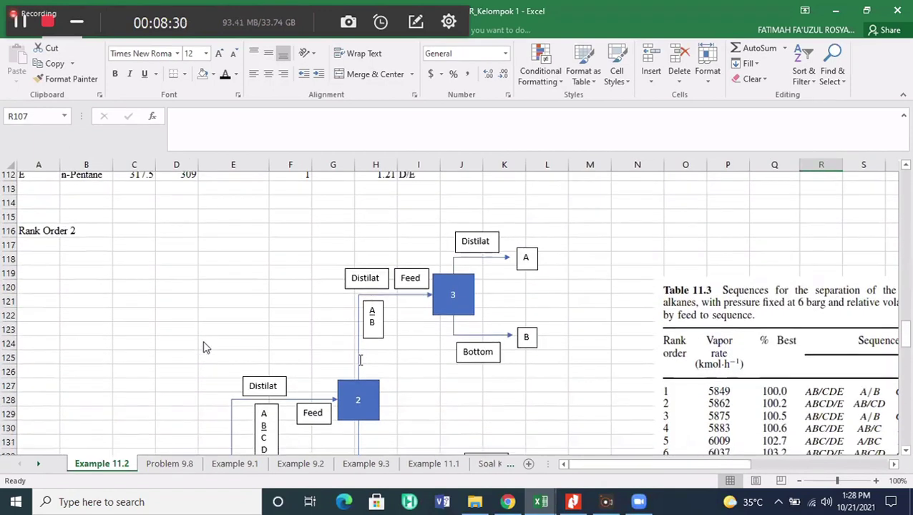
scroll(203, 347, down, 2)
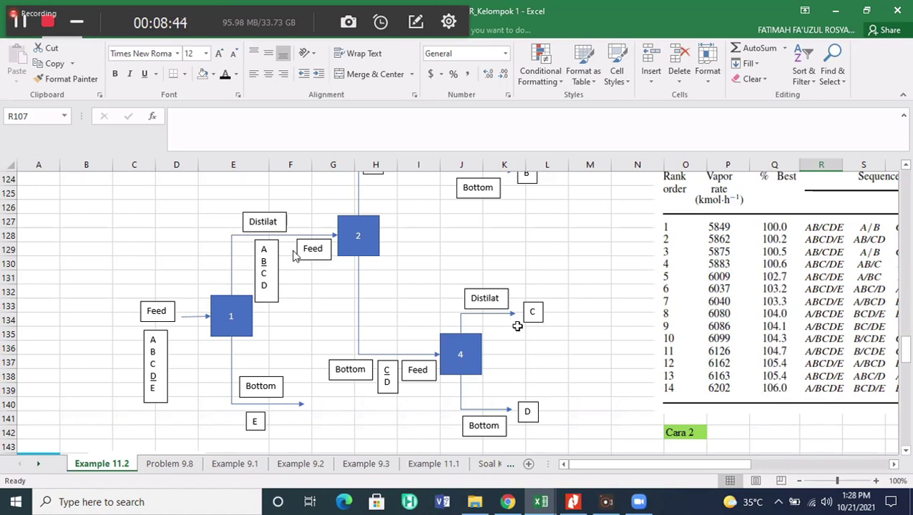
scroll(517, 326, up, 4)
scroll(519, 320, down, 3)
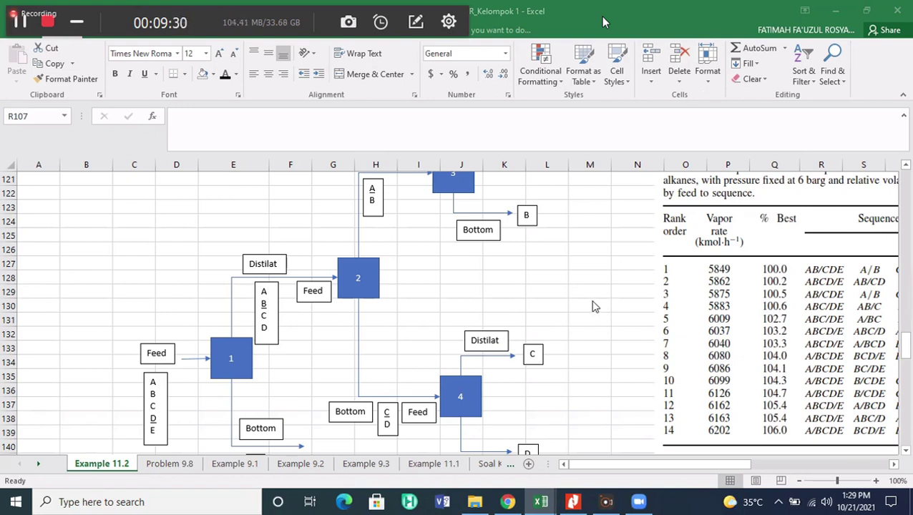
Compare the Rank Order 1 column sequence diagram with the Rank Order 2 diagram
click(590, 305)
scroll(588, 293, up, 20)
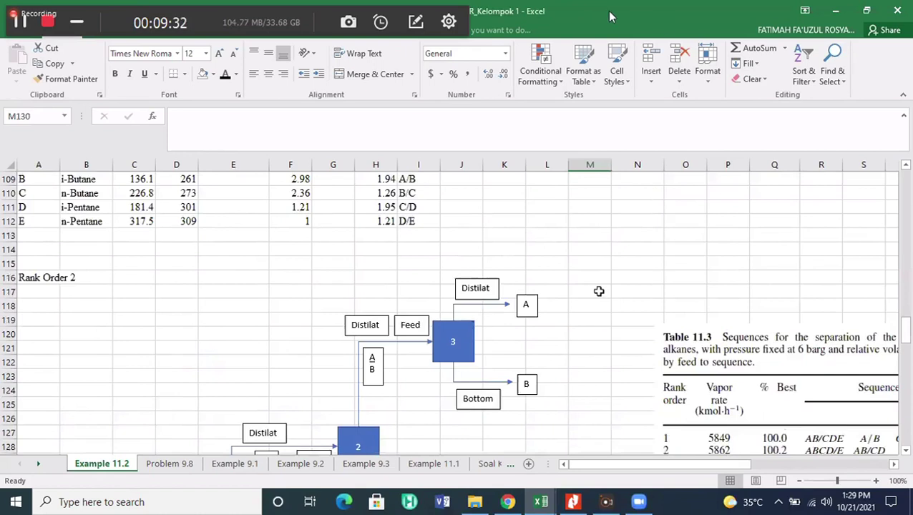
scroll(602, 296, up, 6)
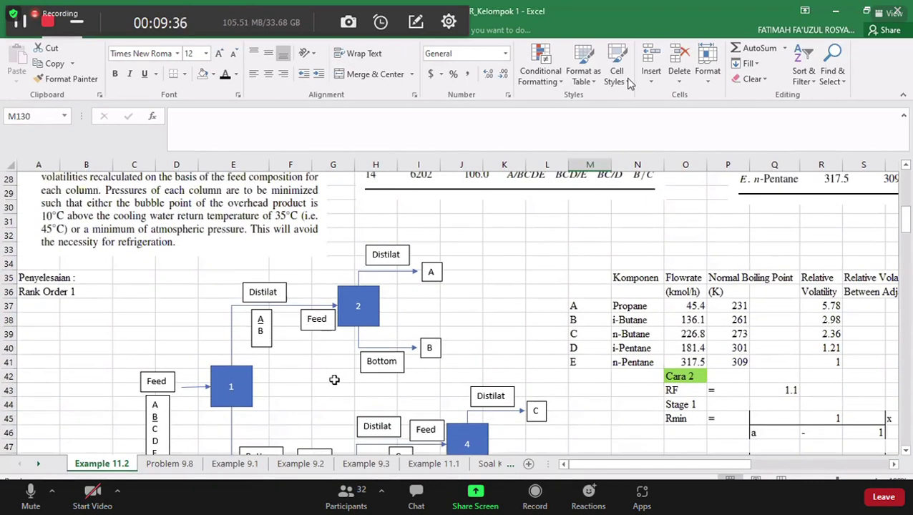
scroll(358, 376, down, 2)
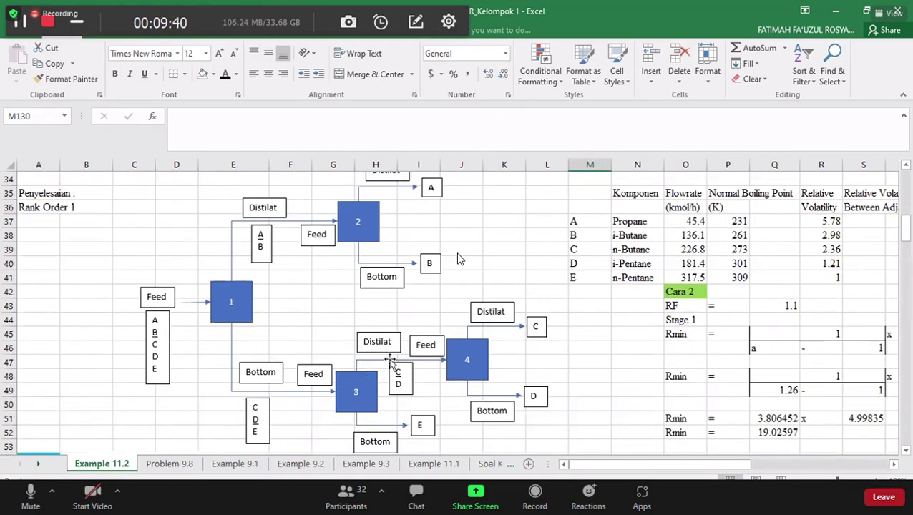
scroll(388, 359, down, 20)
scroll(388, 359, down, 6)
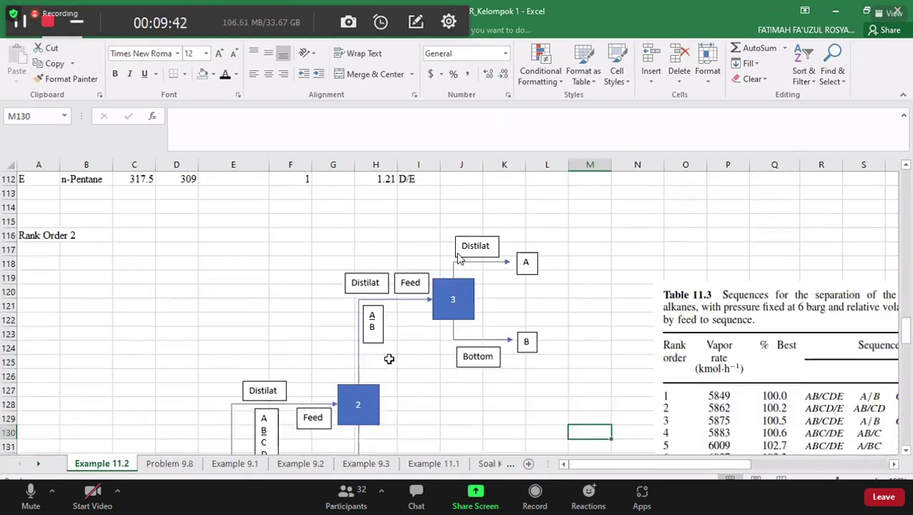
scroll(414, 354, up, 1)
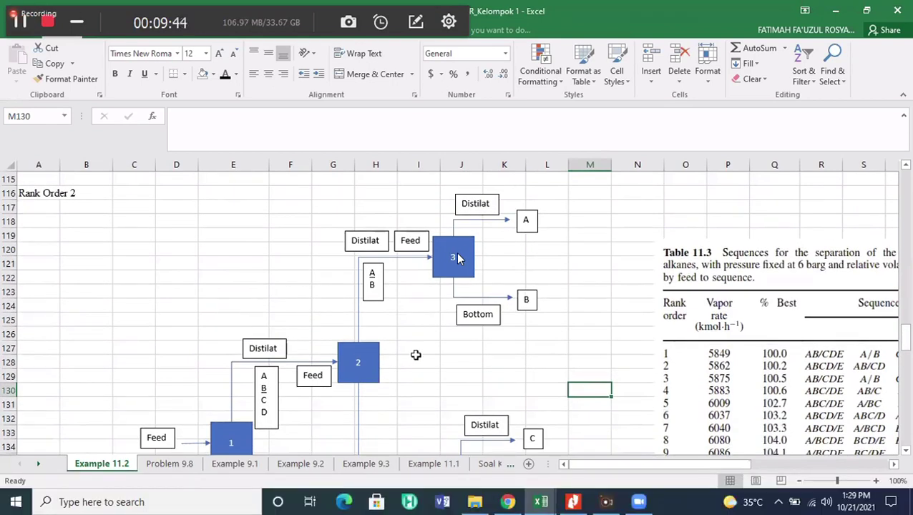
click(473, 348)
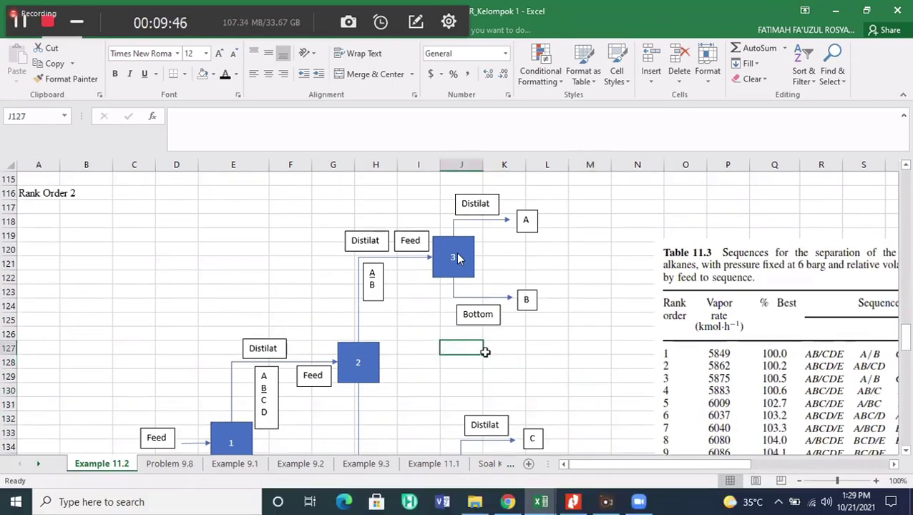
scroll(432, 326, down, 1)
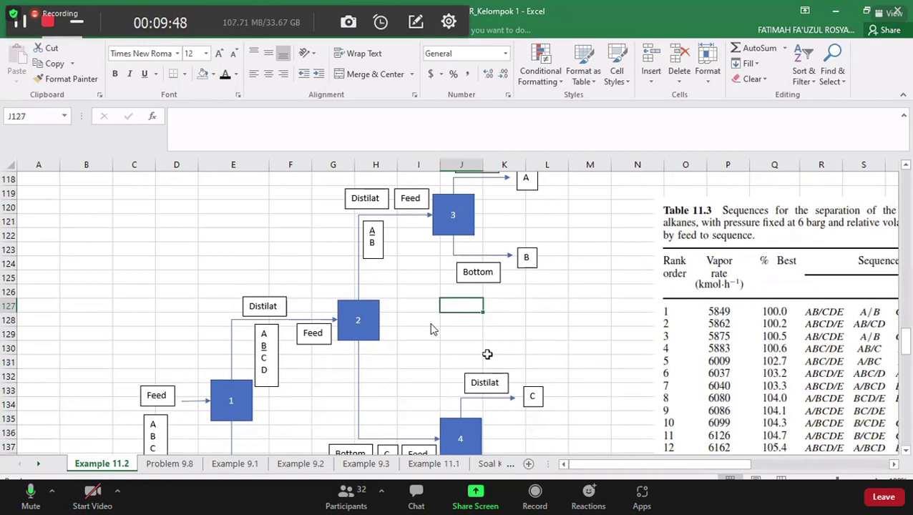
Review the Rank Order 2 Kolom 4 calculation and inspect the V Total formula in cell C186
scroll(486, 354, down, 3)
scroll(486, 354, down, 17)
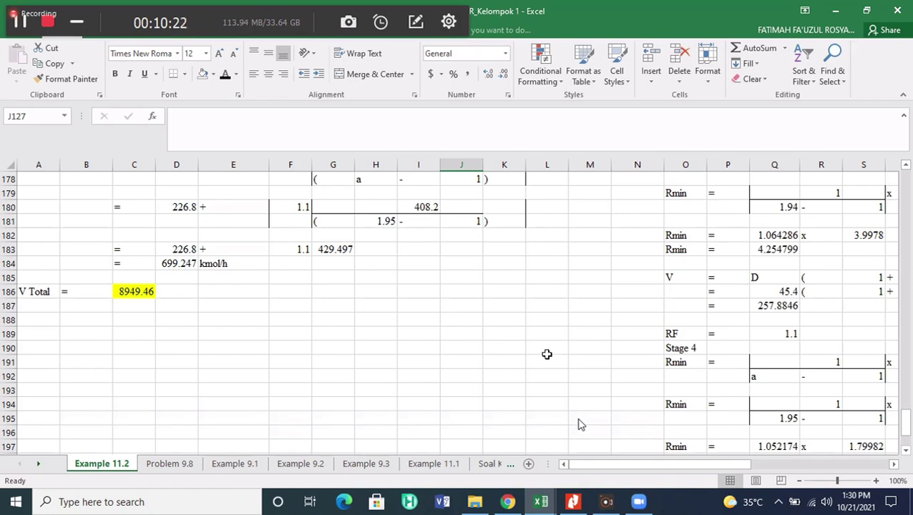
scroll(580, 425, up, 1)
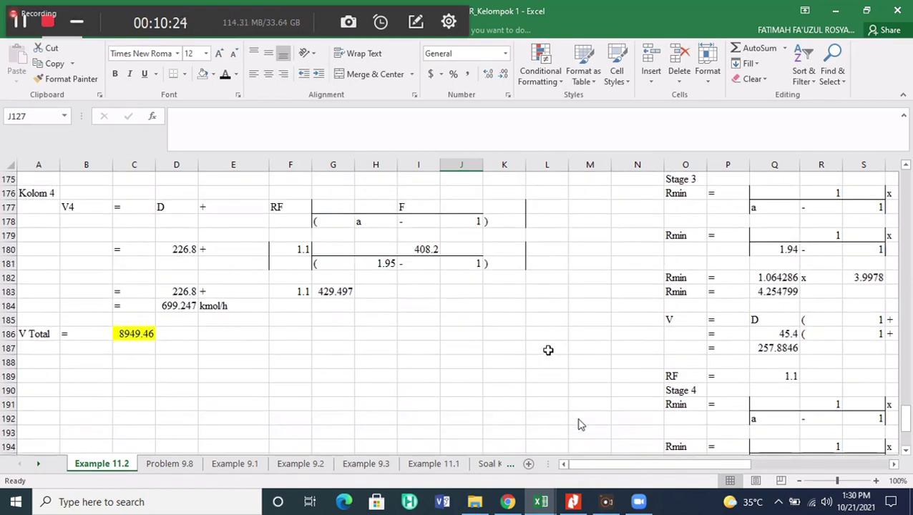
click(137, 348)
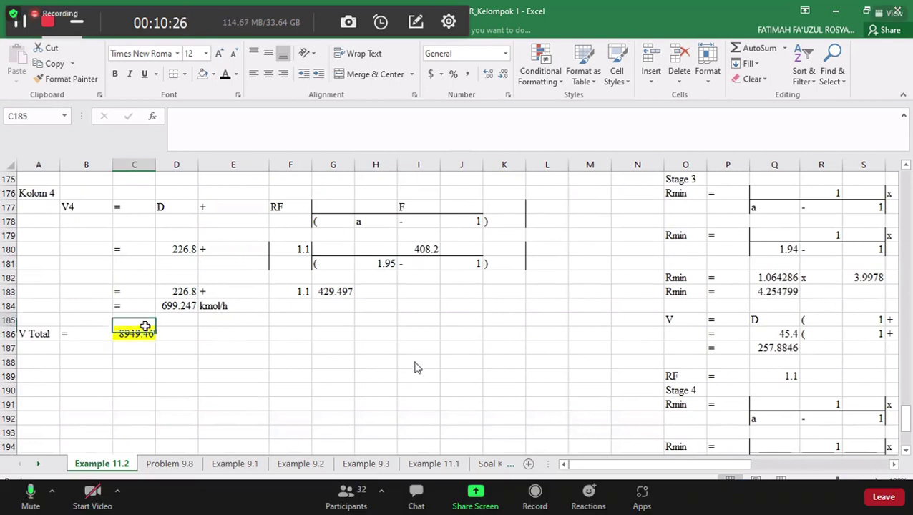
click(146, 333)
scroll(143, 336, down, 2)
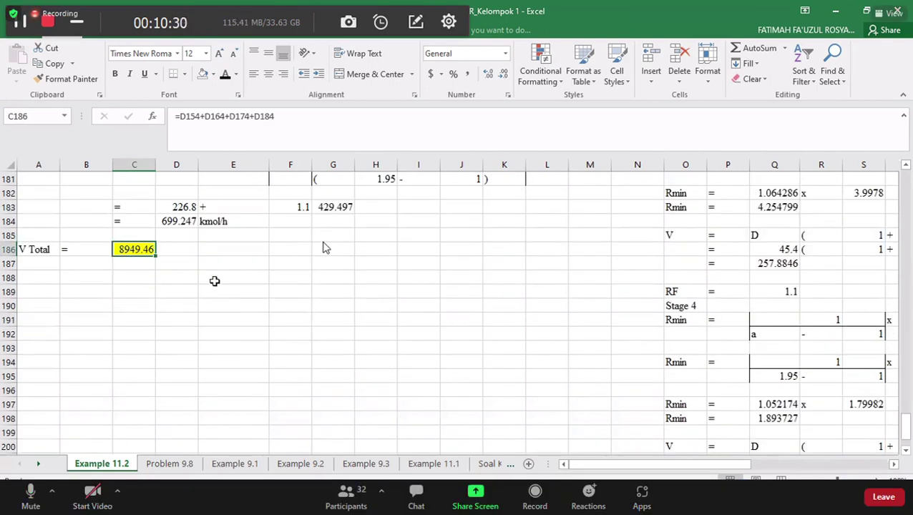
scroll(214, 280, up, 1)
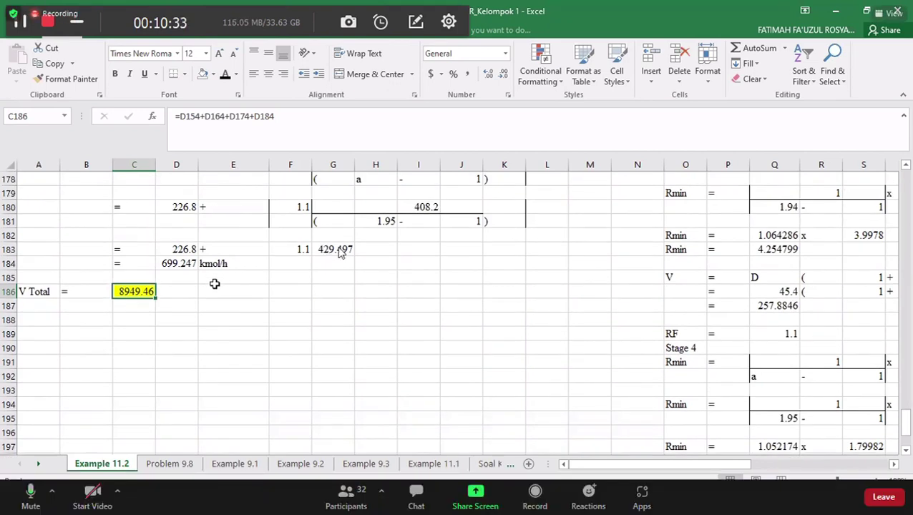
scroll(212, 283, up, 1)
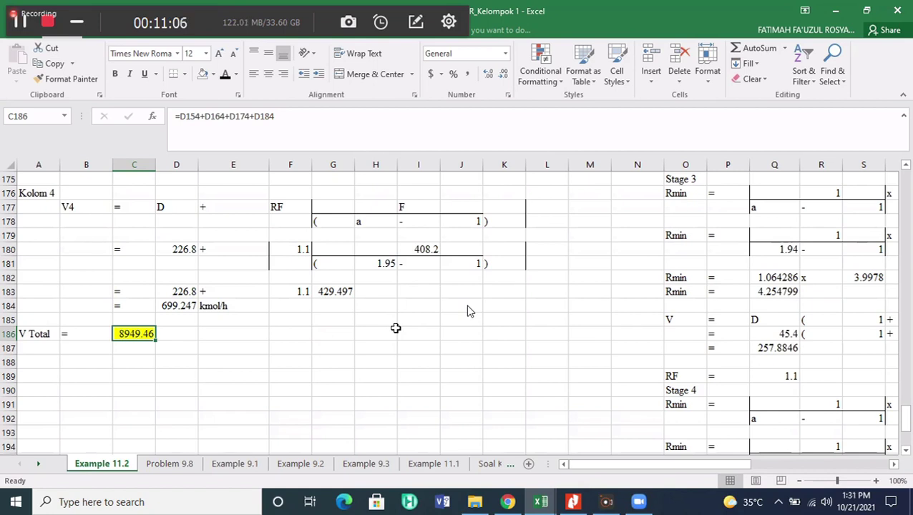
scroll(468, 311, up, 1)
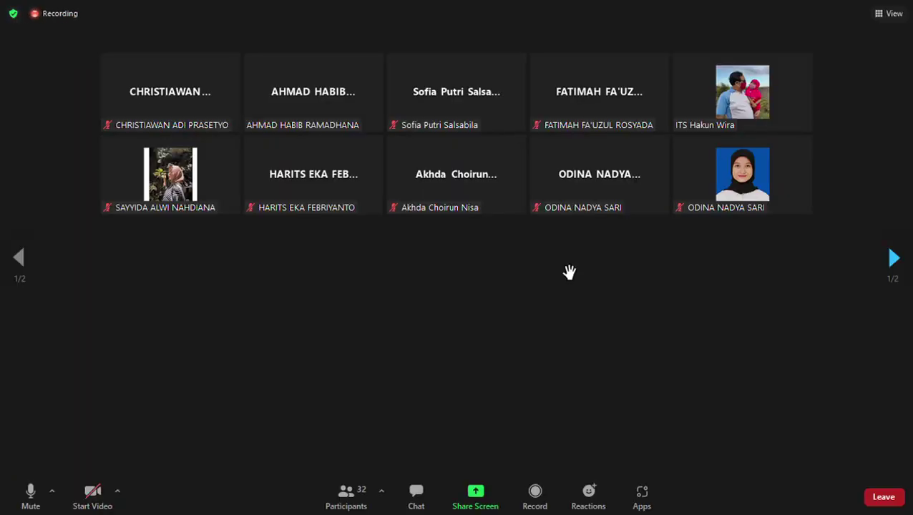
Mute the microphone in the Zoom meeting
click(27, 502)
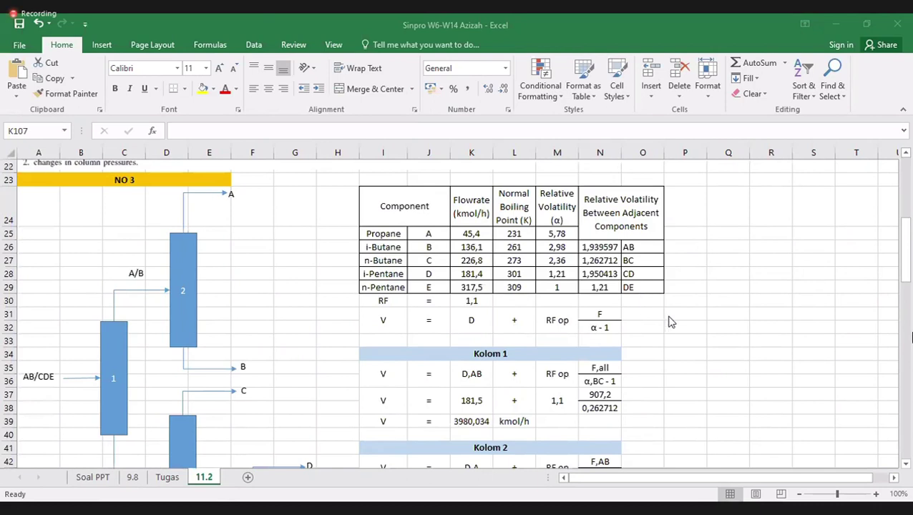
Examine the NO 3 sequence diagram on sheet 11.2 alongside the component table and the vapor load calculations for Kolom 1 to 4
scroll(670, 324, down, 1)
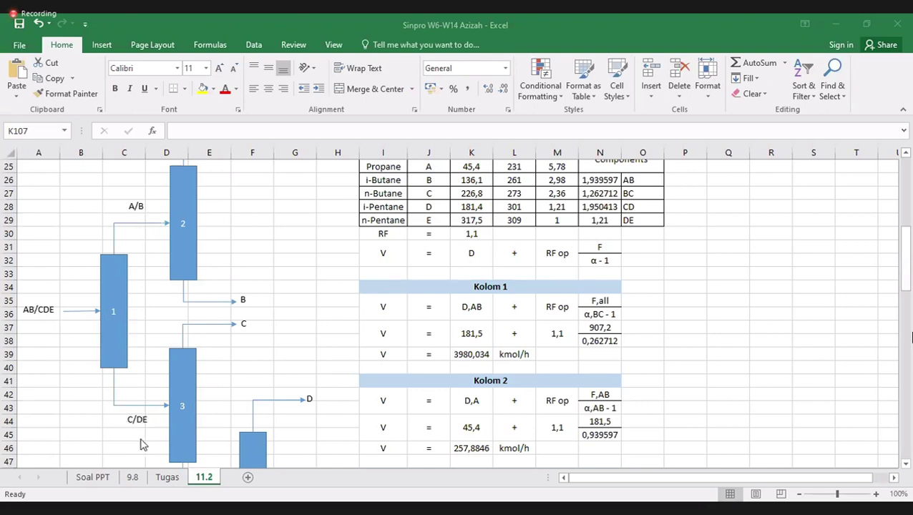
scroll(192, 240, up, 1)
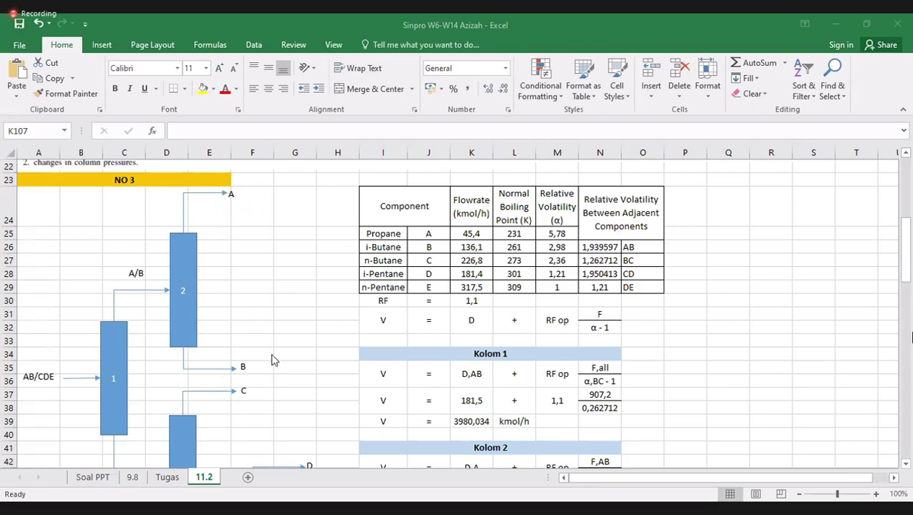
scroll(261, 338, down, 3)
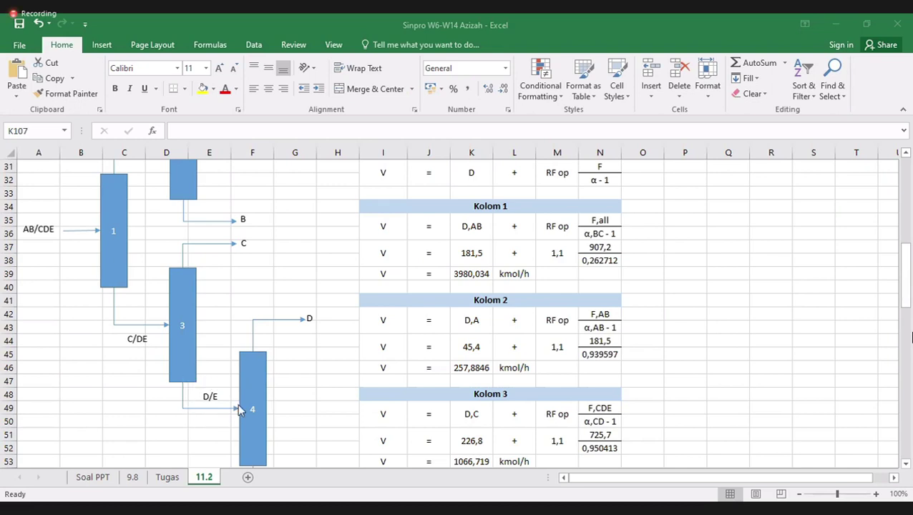
scroll(286, 367, down, 2)
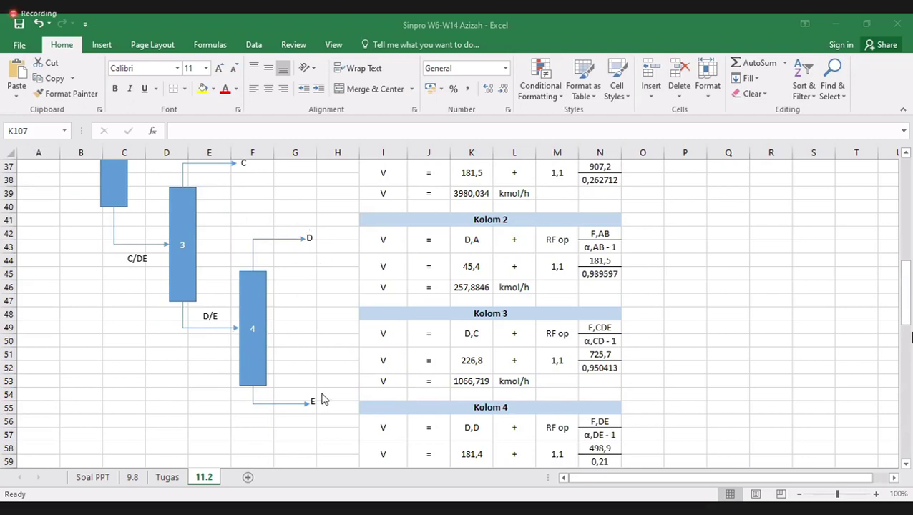
scroll(326, 405, up, 4)
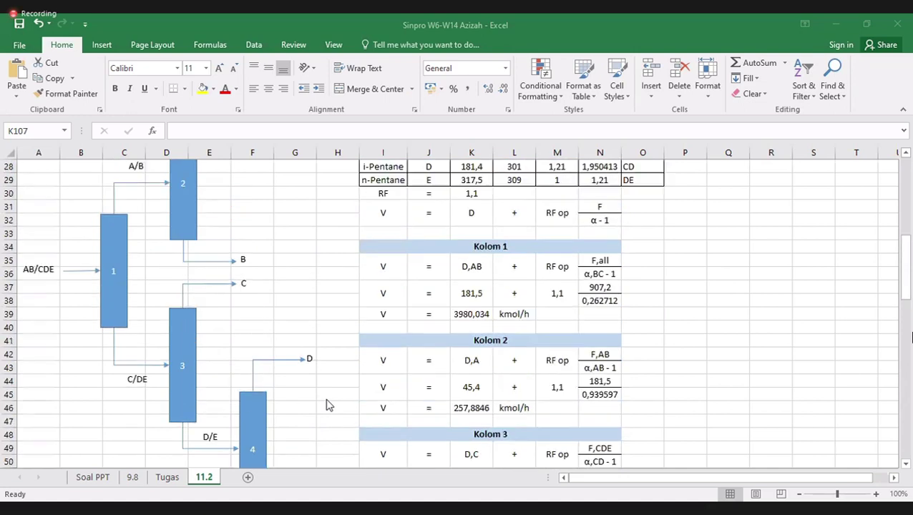
scroll(326, 405, up, 1)
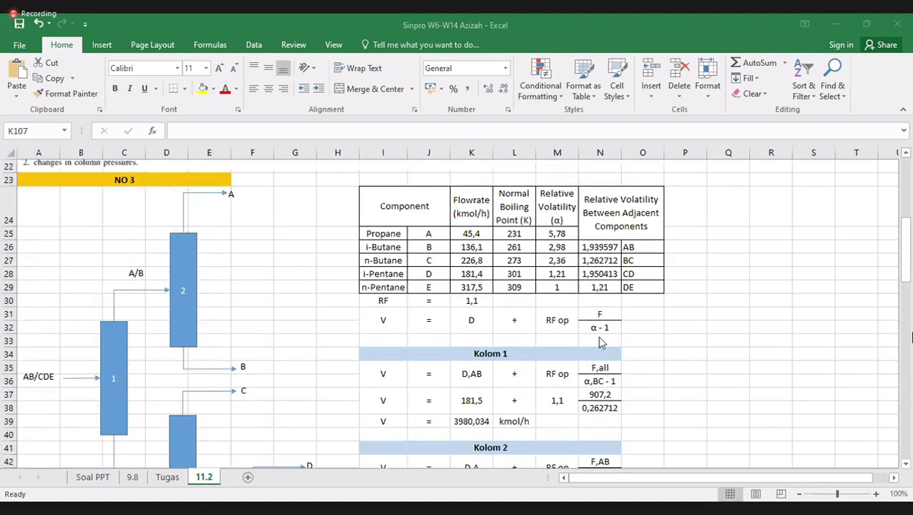
scroll(773, 315, down, 1)
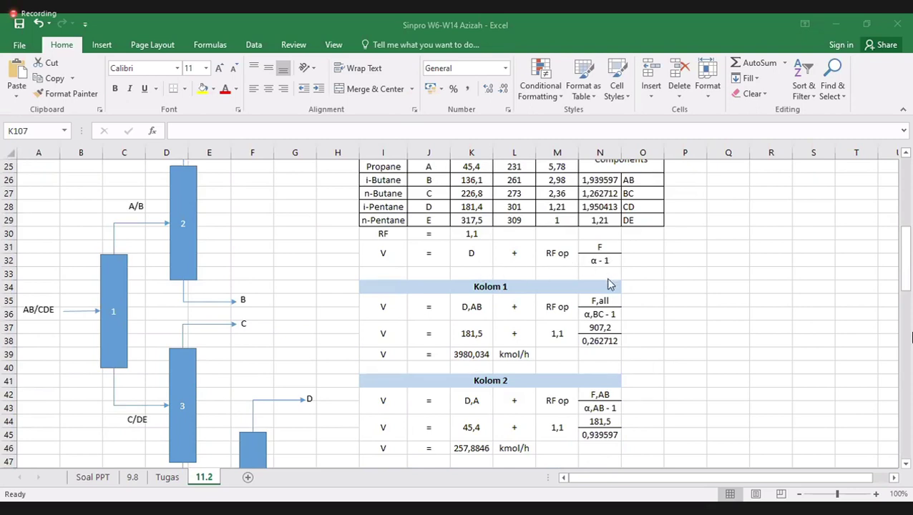
Trace the Kolom 1 distillate formula in cell K37 to its referenced flowrates in the component table
click(480, 313)
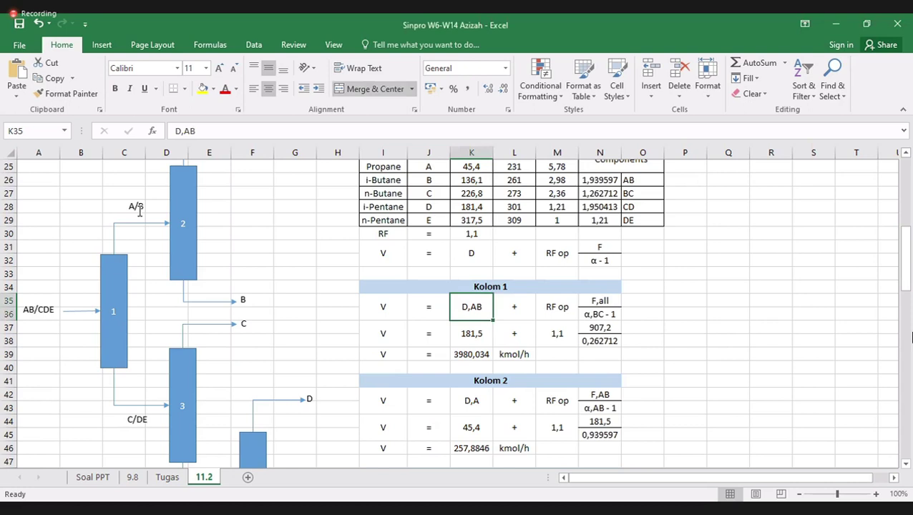
click(481, 323)
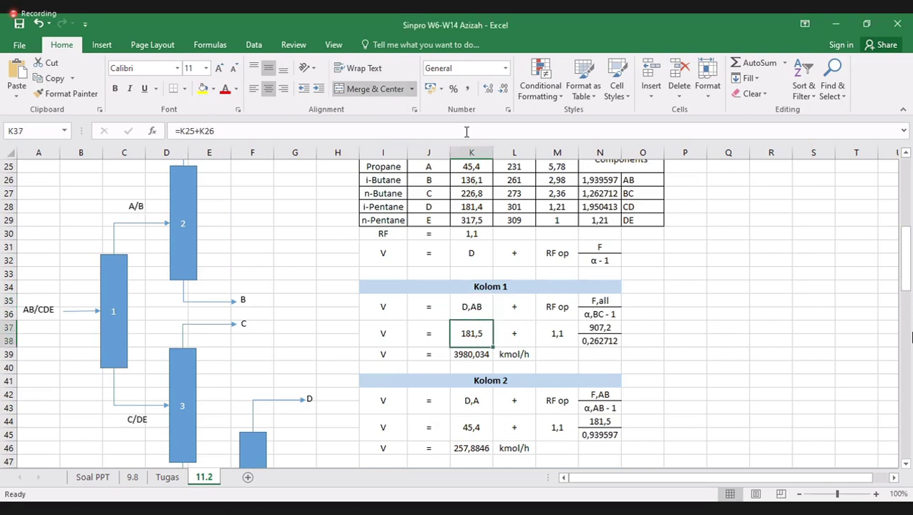
double_click(481, 323)
scroll(510, 248, up, 1)
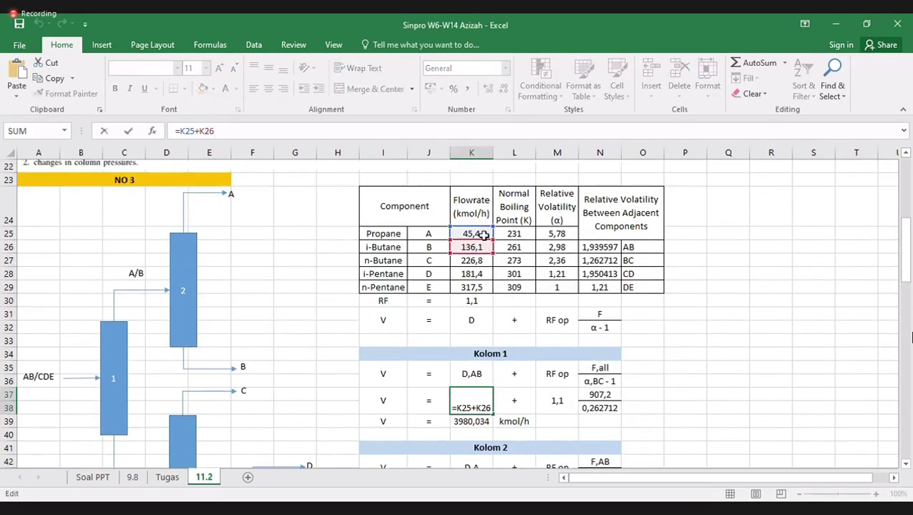
click(652, 391)
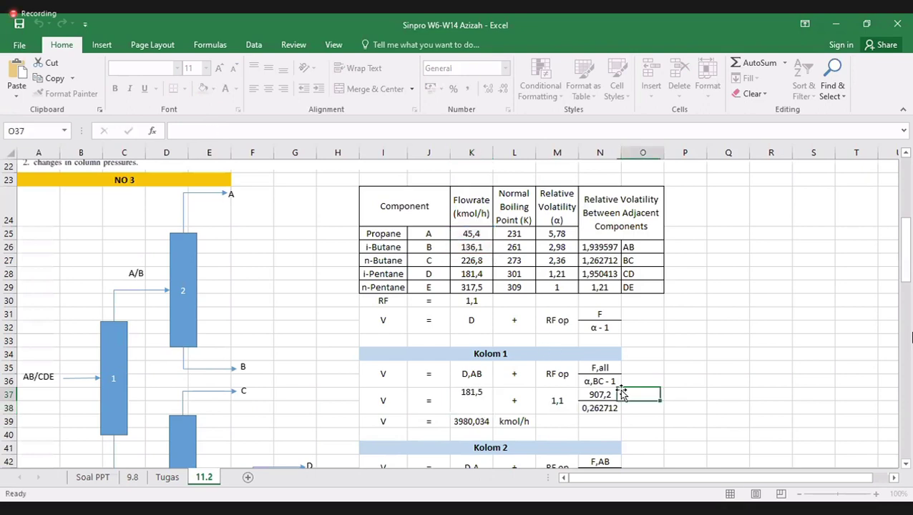
Inspect the RF reference used for Kolom 1 in cell M37, leaving its formula as it is
double_click(552, 399)
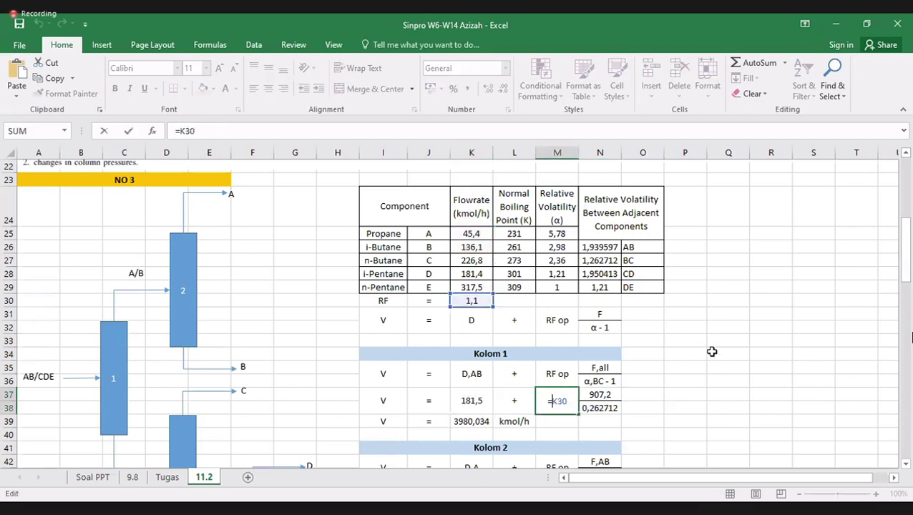
click(684, 380)
key(BackSpace)
key(BackSpace)
key(BackSpace)
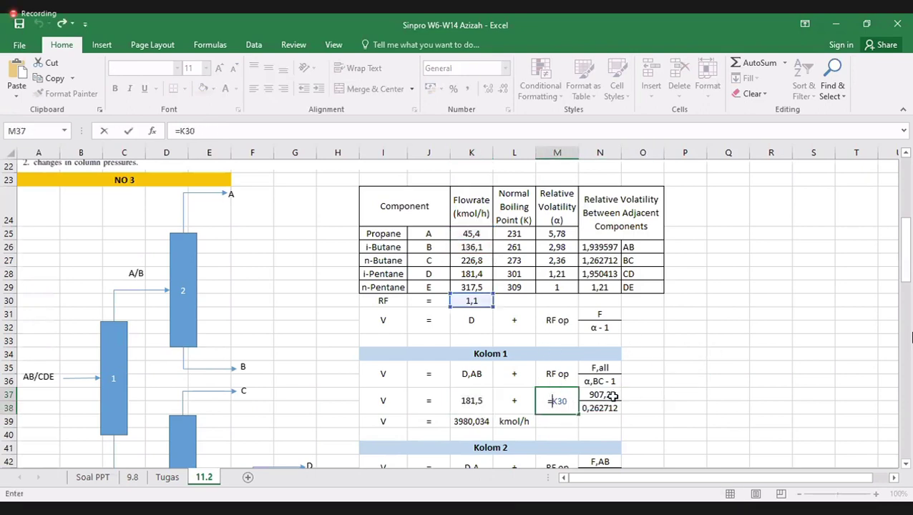
key(Return)
Trace the Kolom 1 total feed formula in cell N37 to the component flowrates it sums
click(608, 395)
scroll(694, 362, down, 1)
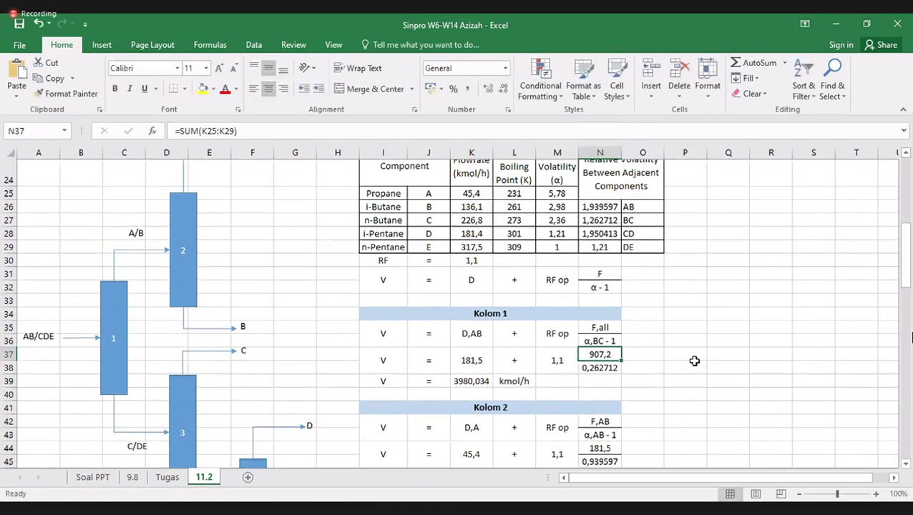
click(585, 130)
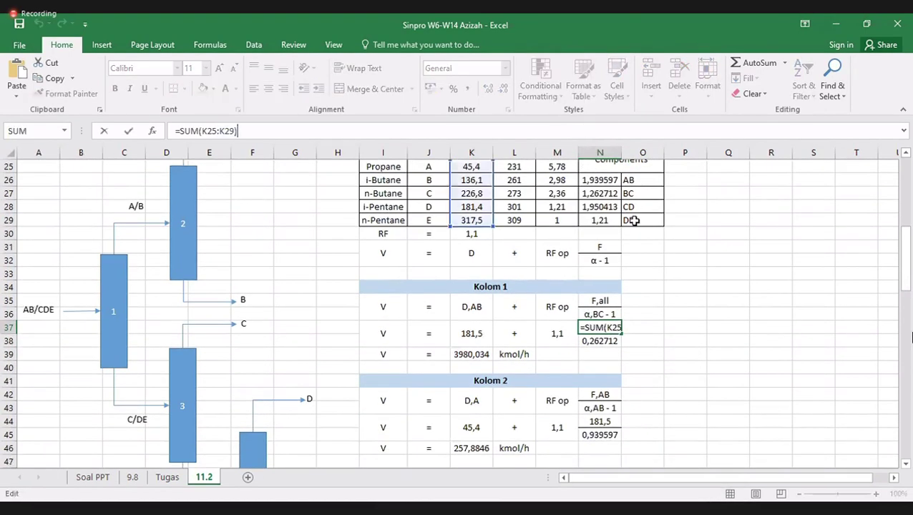
scroll(634, 220, up, 1)
key(Return)
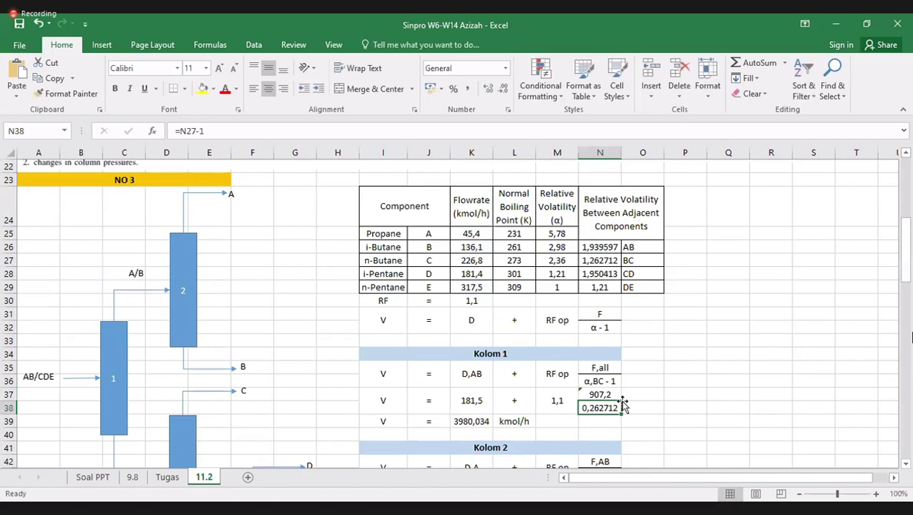
Inspect the Kolom 1 relative volatility formula in N38 and the vapor load formula in K39
scroll(640, 358, down, 1)
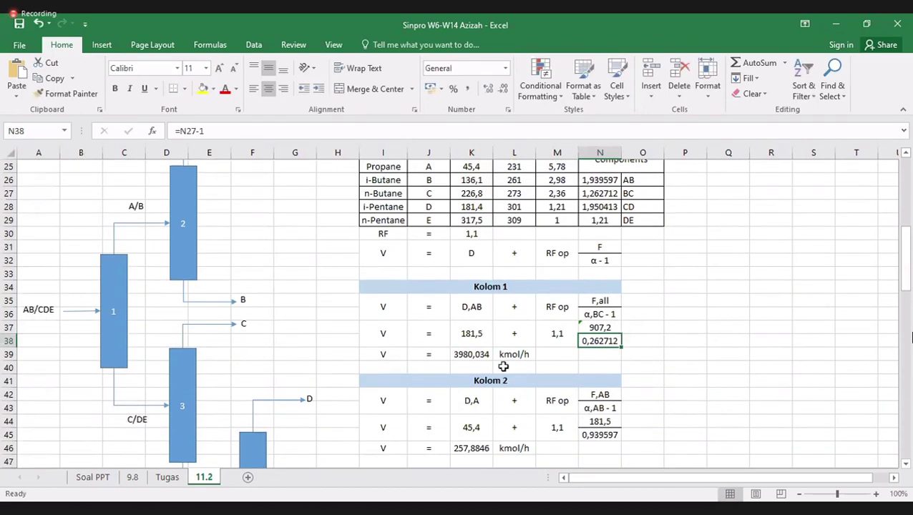
click(544, 131)
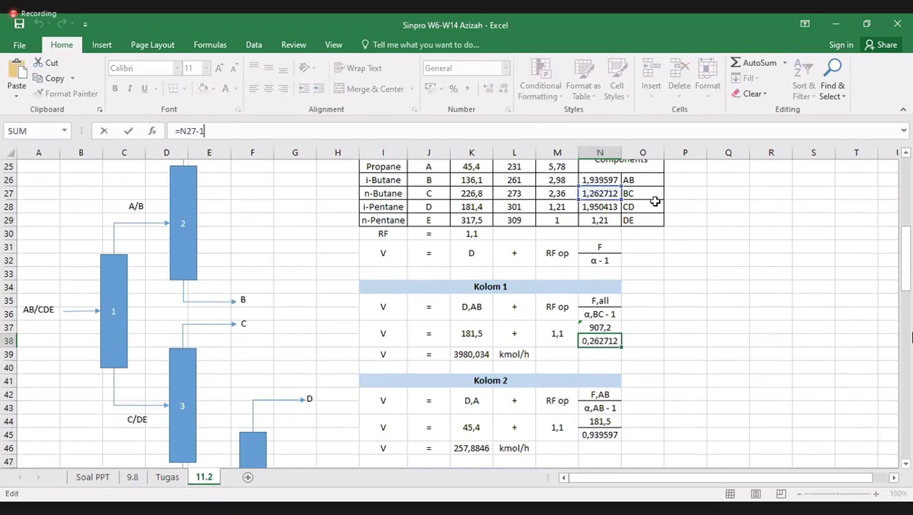
scroll(656, 201, up, 1)
key(Return)
scroll(694, 299, down, 1)
click(477, 355)
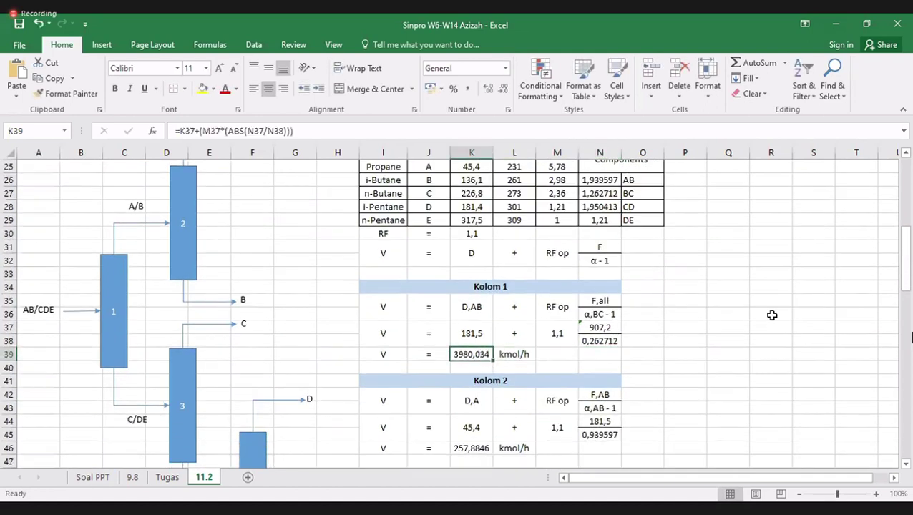
Examine the NO 3 sequence diagram around column 2 alongside the Kolom 2 calculation
scroll(758, 317, down, 1)
scroll(696, 326, down, 1)
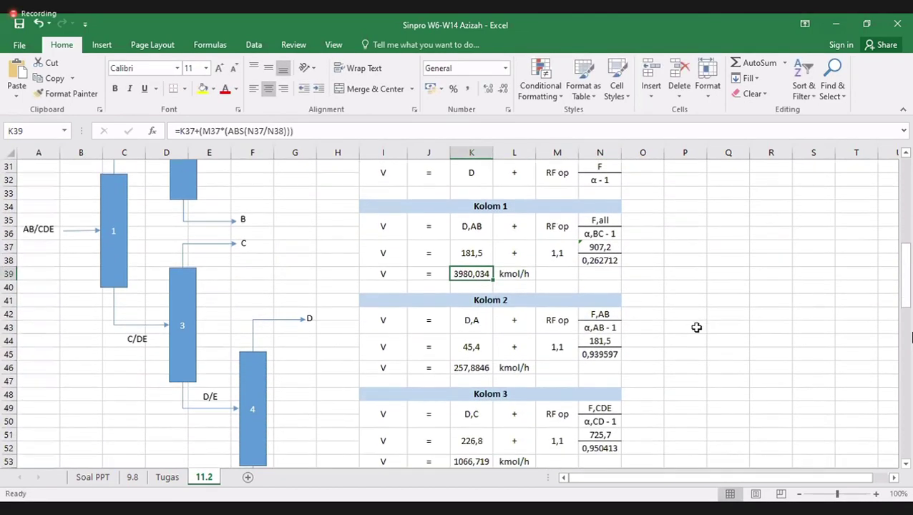
scroll(696, 327, down, 2)
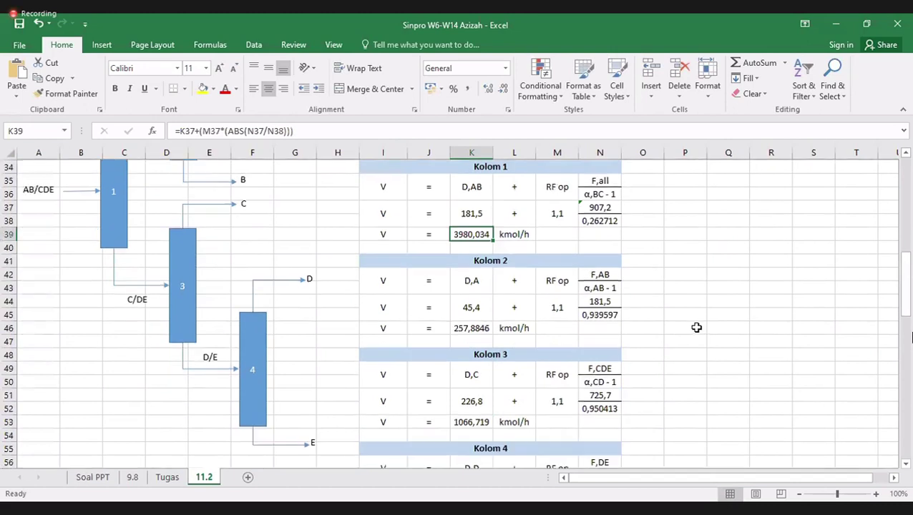
scroll(694, 326, up, 1)
scroll(599, 287, up, 2)
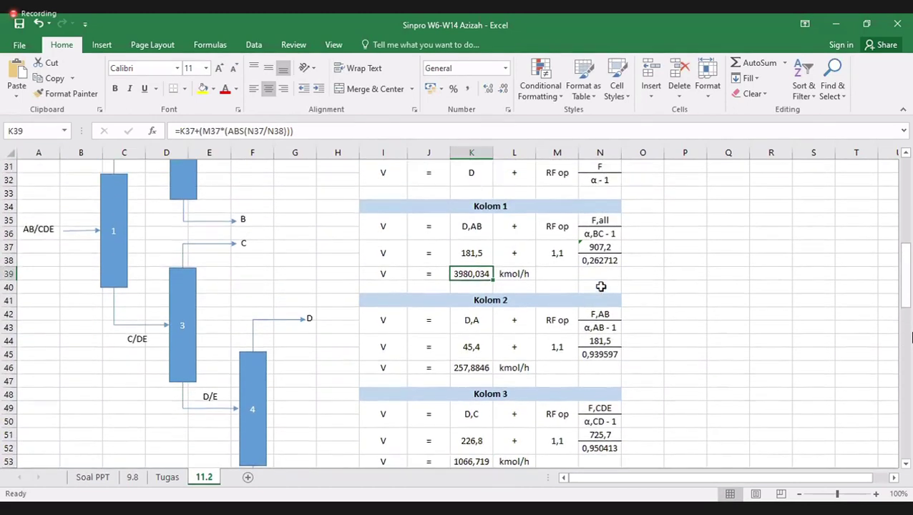
scroll(599, 290, up, 1)
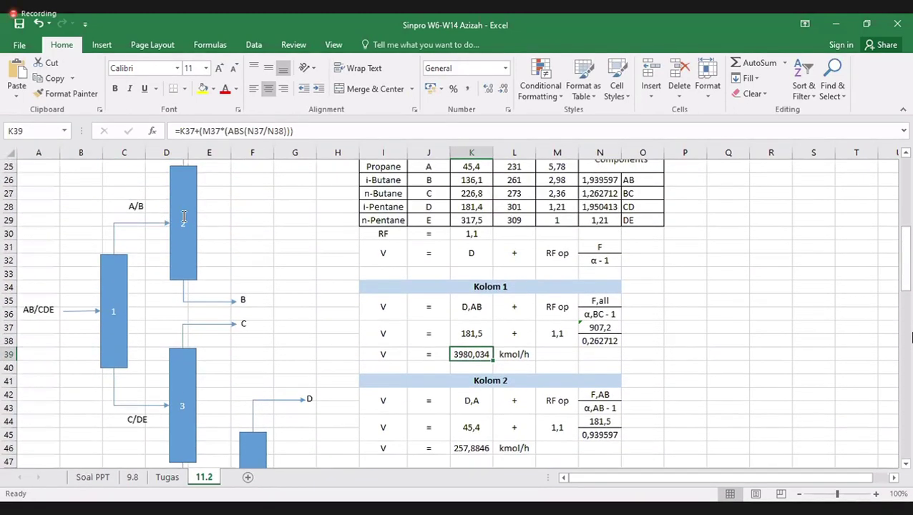
scroll(215, 203, up, 1)
click(329, 228)
scroll(427, 278, down, 1)
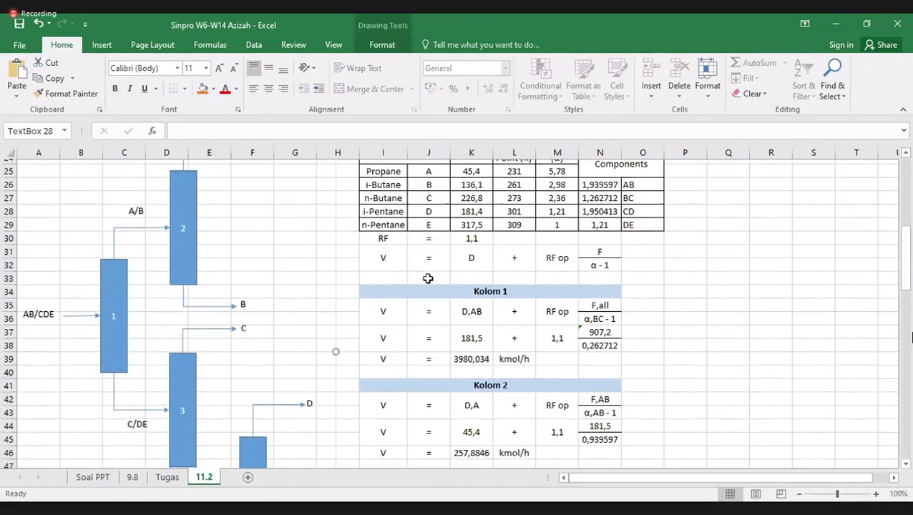
Trace the Kolom 2 distillate formula in cell K44 to its flowrate in the component table
scroll(427, 278, down, 1)
click(471, 386)
key(F2)
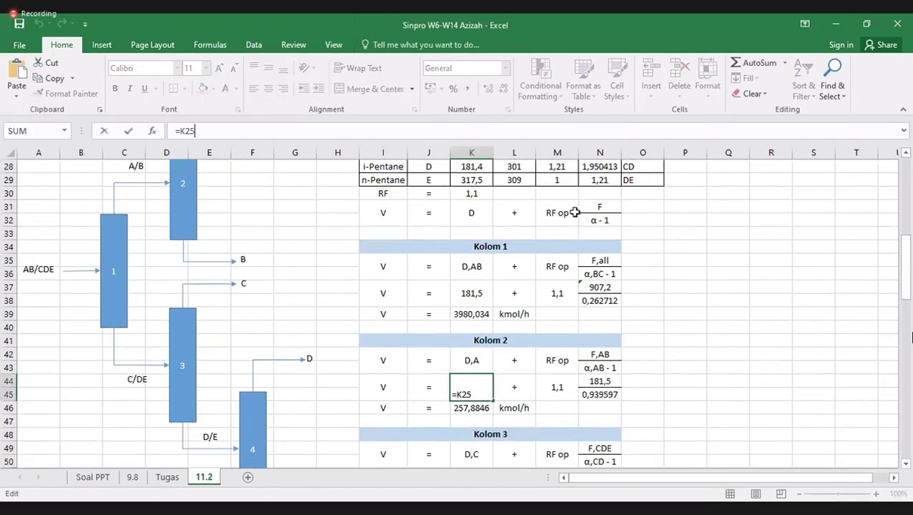
scroll(578, 229, up, 2)
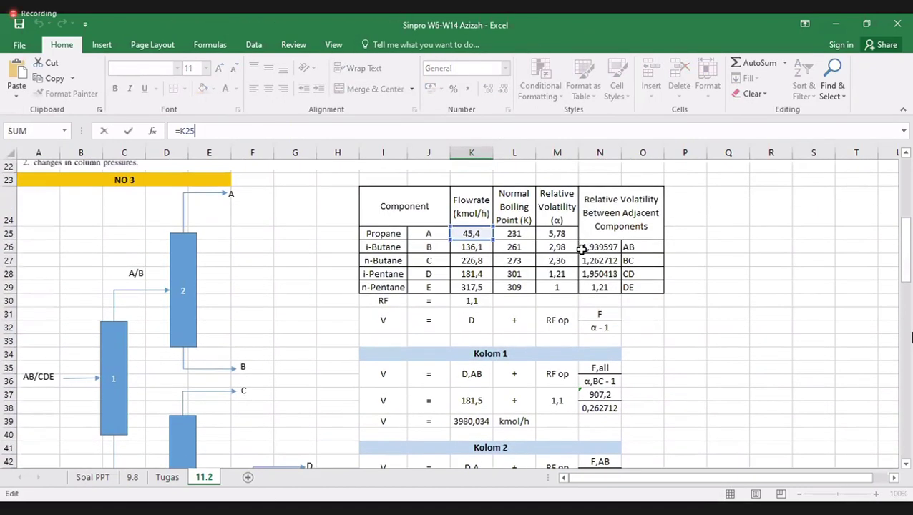
scroll(581, 248, down, 2)
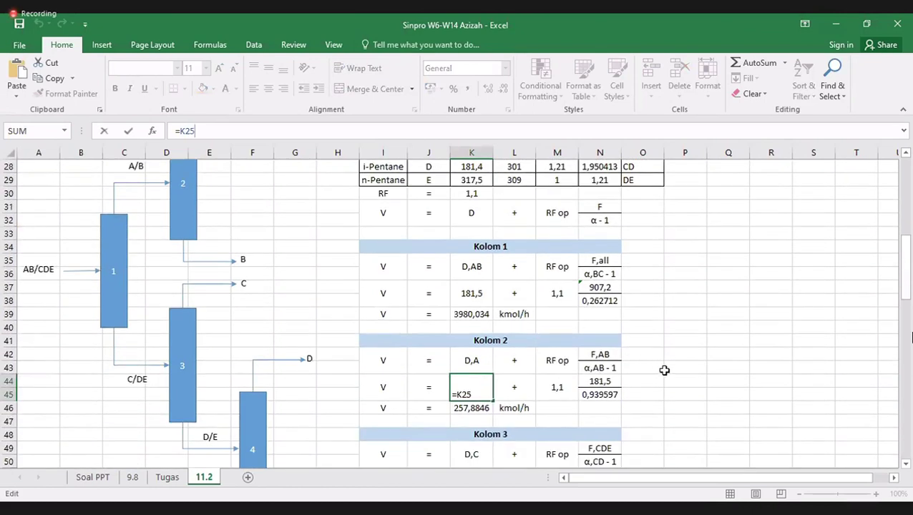
key(Return)
Trace the Kolom 2 feed formula in cell N44 to the component flowrates it adds
click(599, 387)
scroll(136, 218, up, 1)
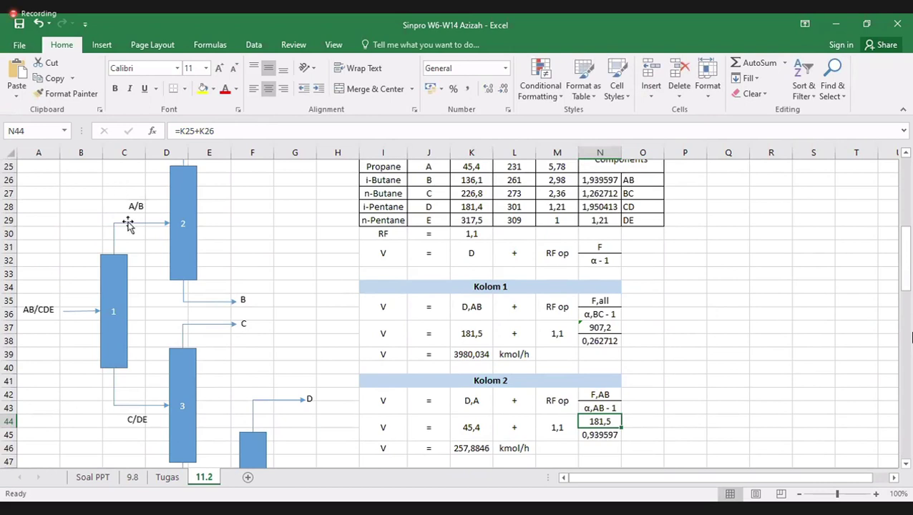
click(493, 127)
scroll(608, 261, up, 1)
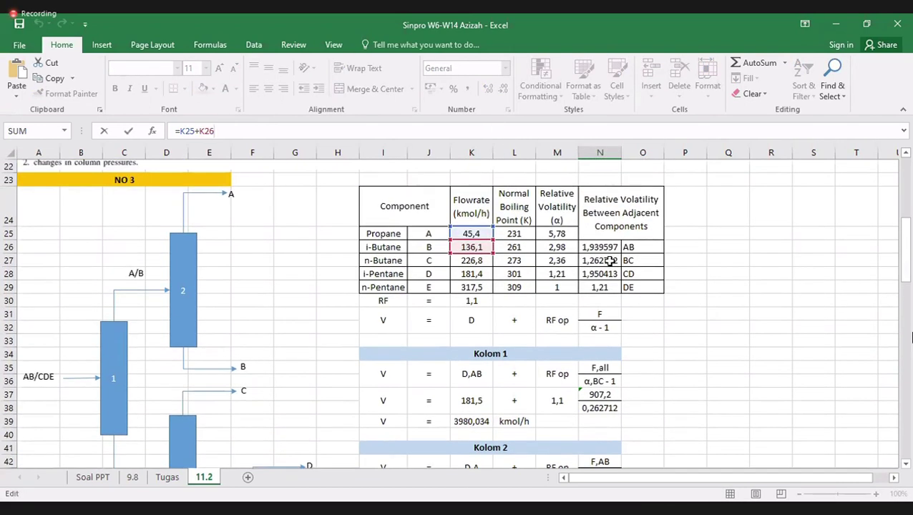
scroll(608, 264, down, 2)
key(Return)
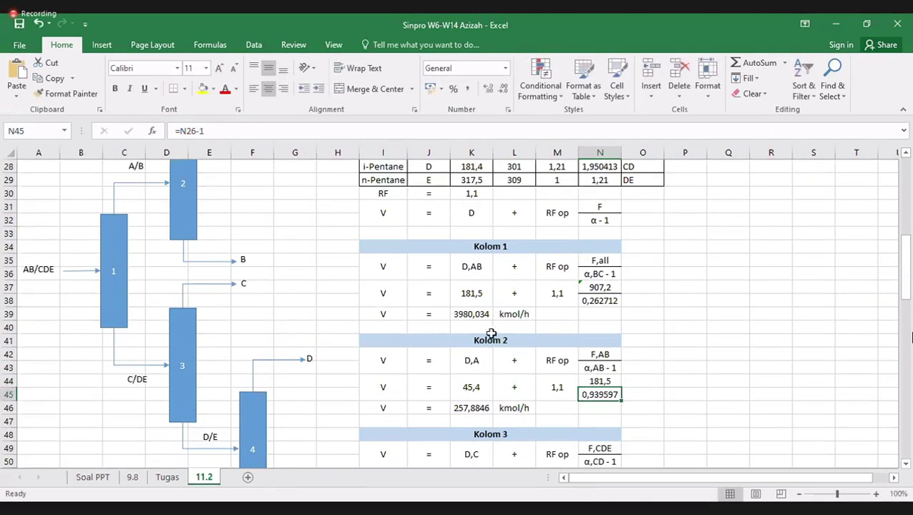
Trace the Kolom 2 relative volatility formula in cell N45 to its value in the component table
scroll(492, 333, up, 1)
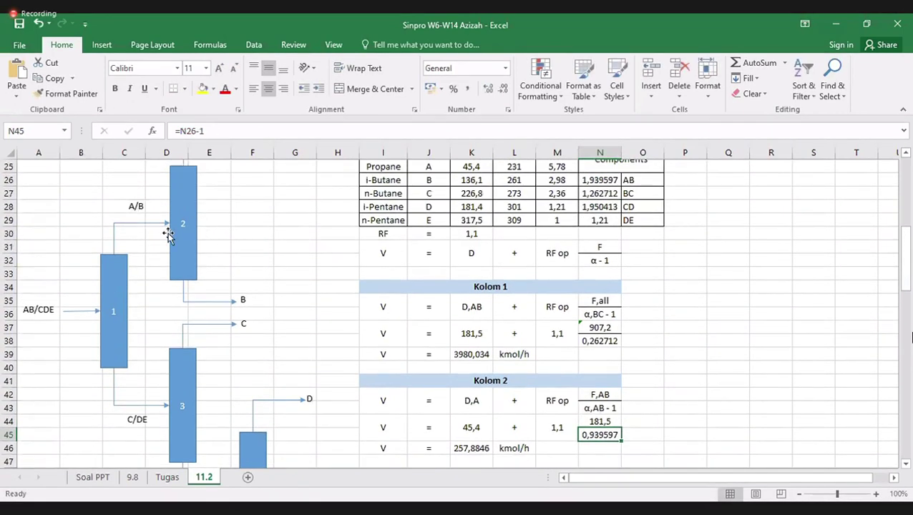
key(F2)
scroll(695, 220, up, 1)
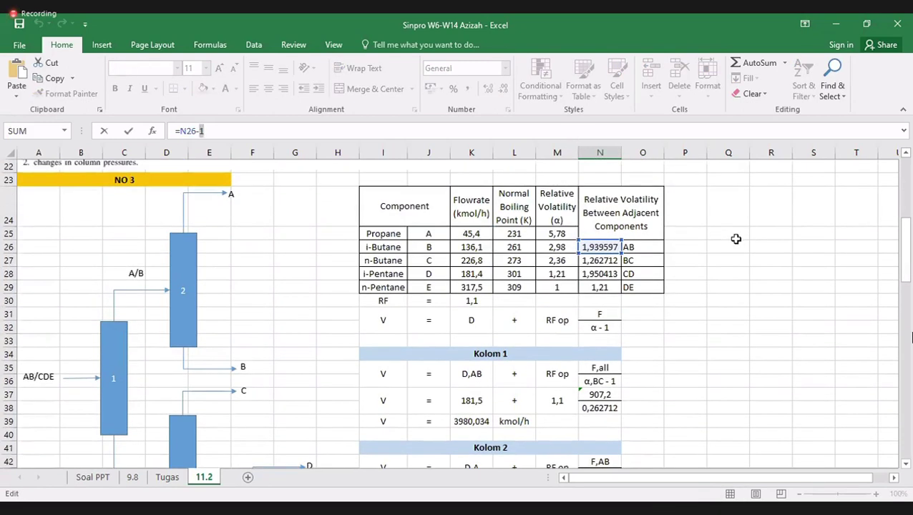
scroll(735, 239, down, 1)
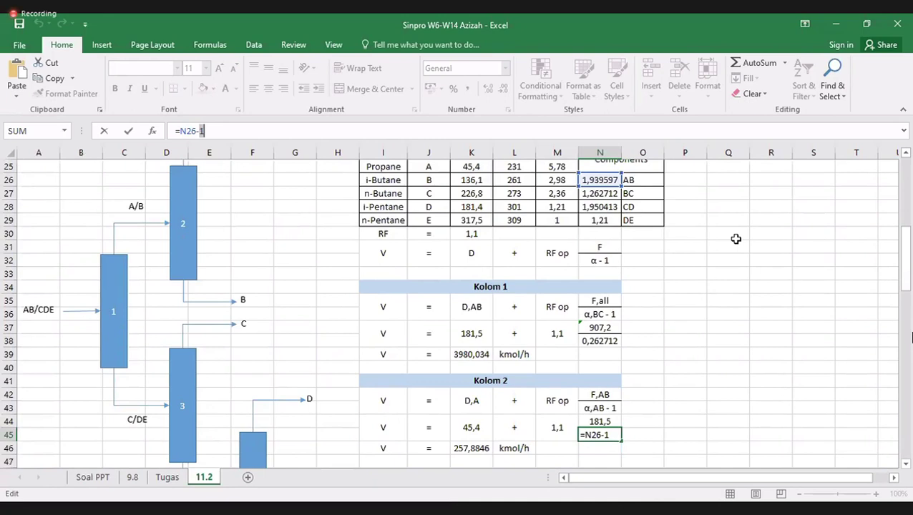
key(Return)
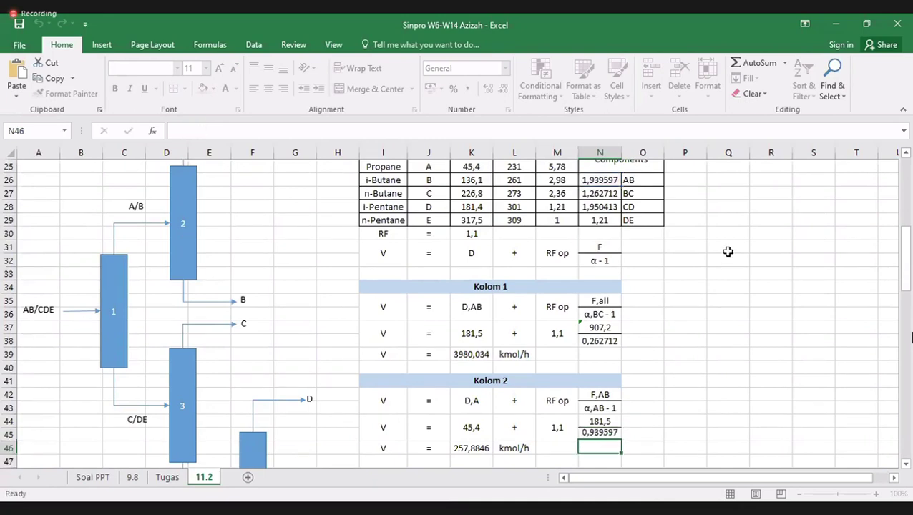
Inspect the Kolom 2 vapor load formula in K46 and review the Kolom 3 calculation beside the C/DE split
scroll(723, 262, down, 1)
scroll(517, 374, down, 2)
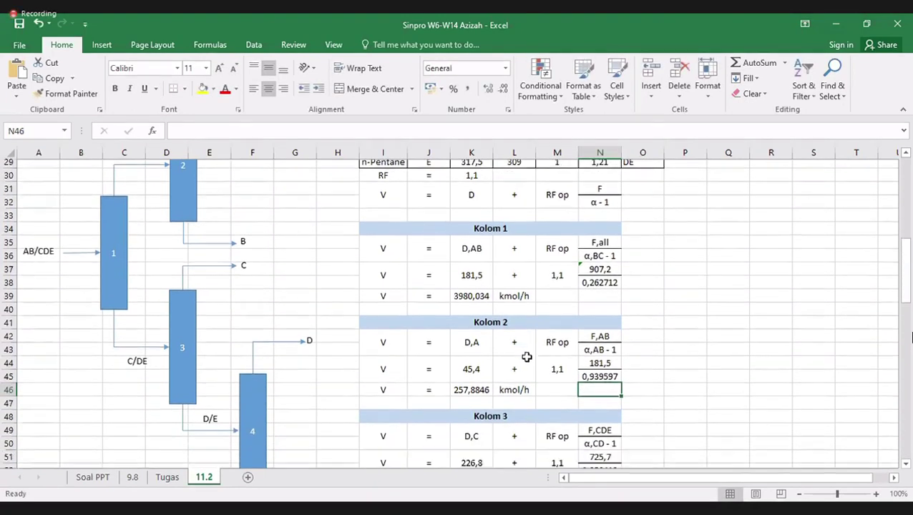
click(485, 327)
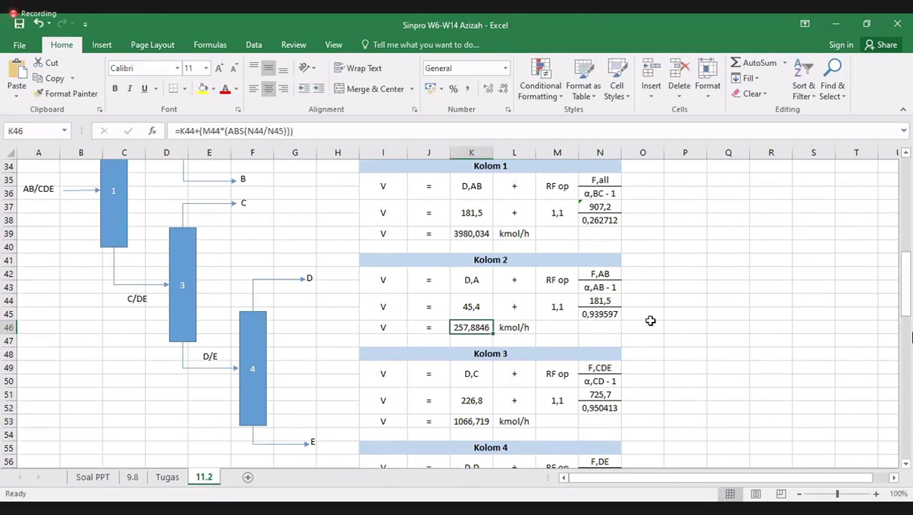
scroll(651, 320, down, 1)
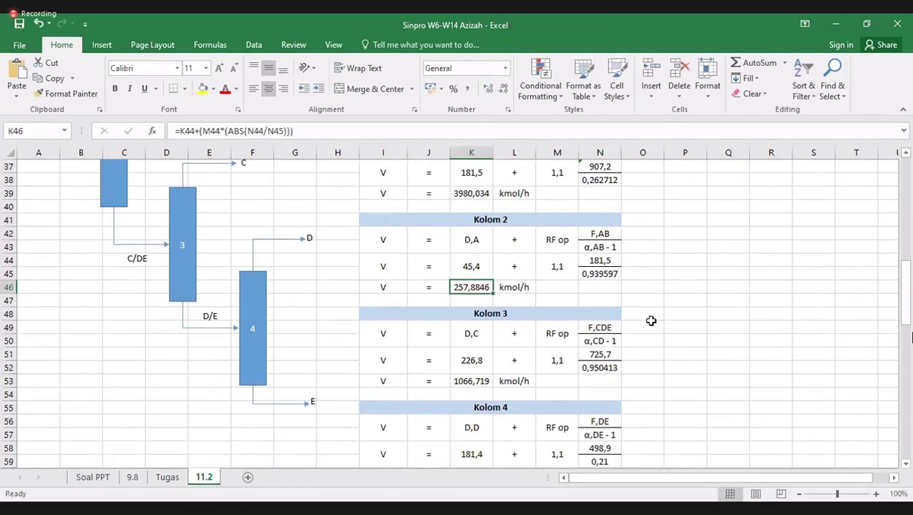
scroll(650, 320, down, 1)
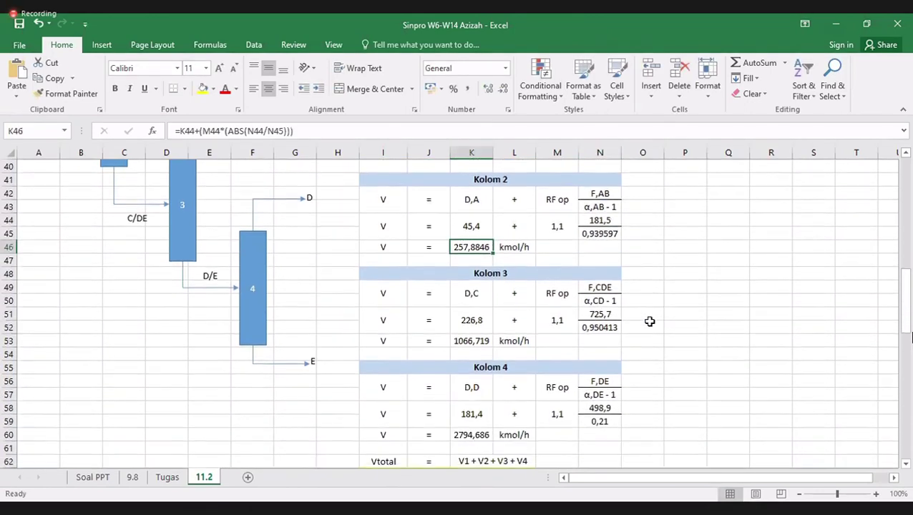
key(Down)
scroll(367, 285, up, 2)
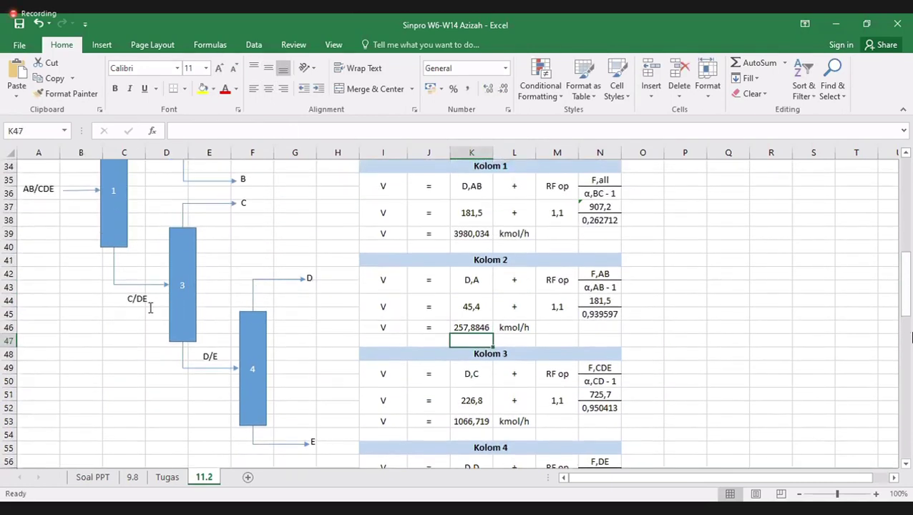
Trace the Kolom 3 feed formula in N51 to its component flowrates and check the distillate reference in K51
click(614, 400)
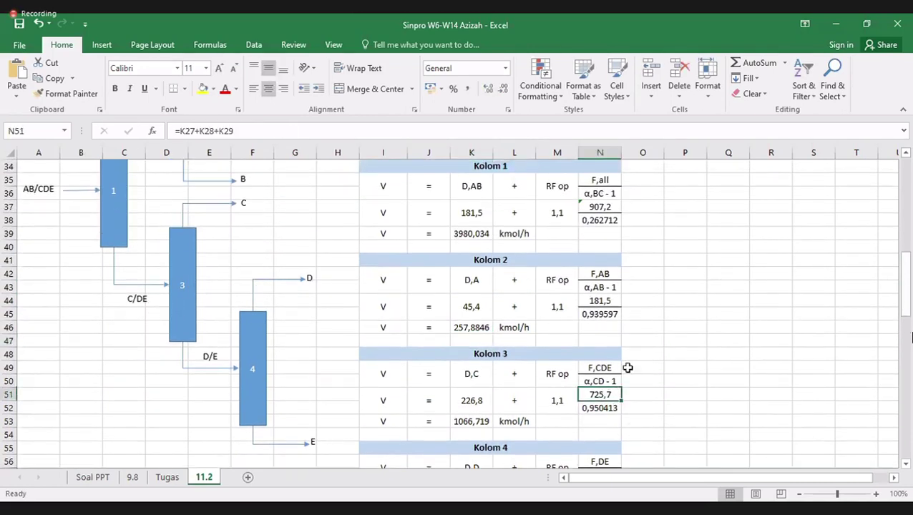
click(612, 130)
scroll(703, 238, up, 4)
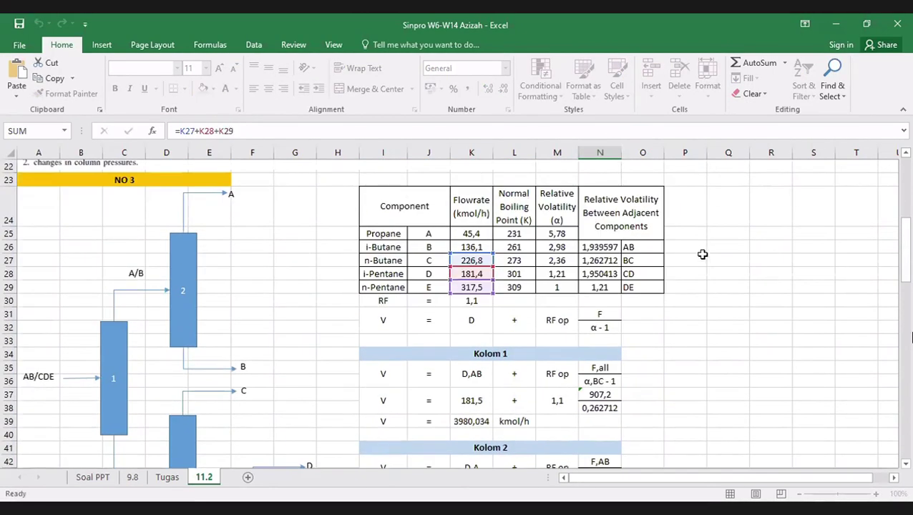
key(Return)
scroll(703, 265, down, 4)
click(472, 413)
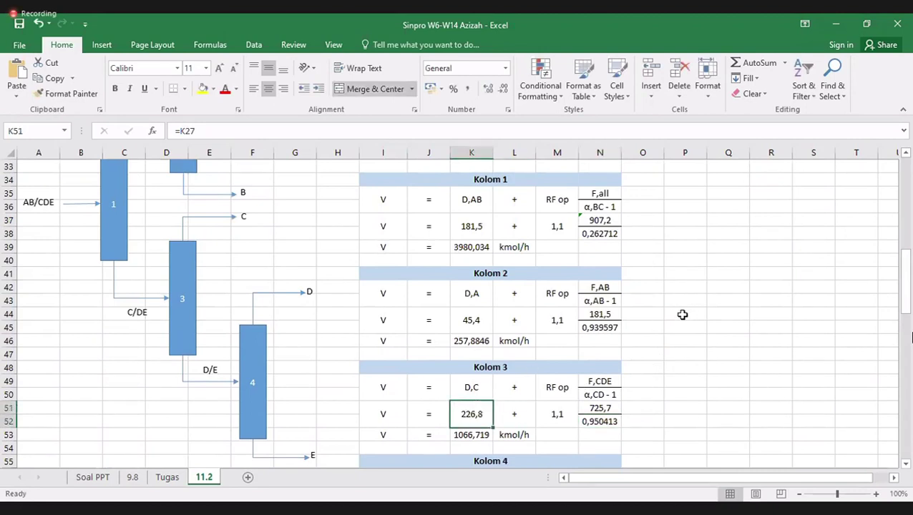
Trace the Kolom 3 distillate reference in K51 to the component C flowrate in the NO 3 component table
click(581, 133)
scroll(673, 270, up, 2)
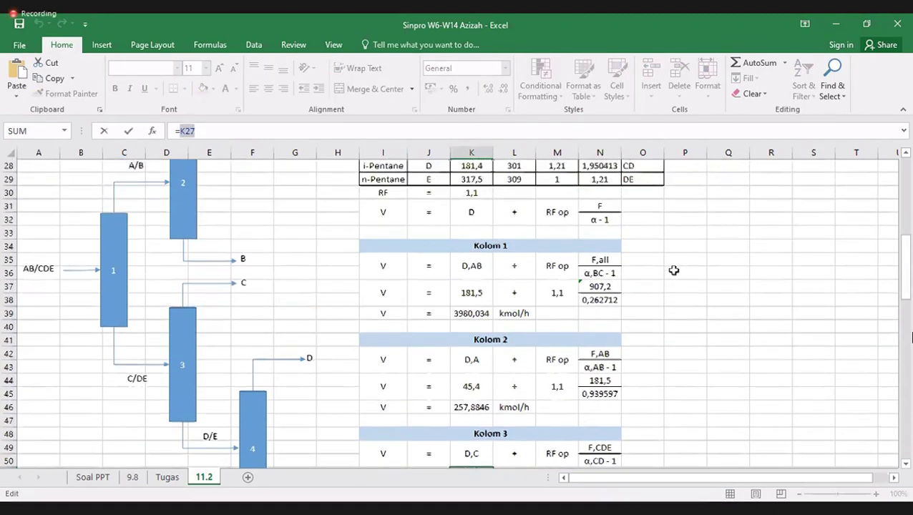
scroll(673, 271, up, 2)
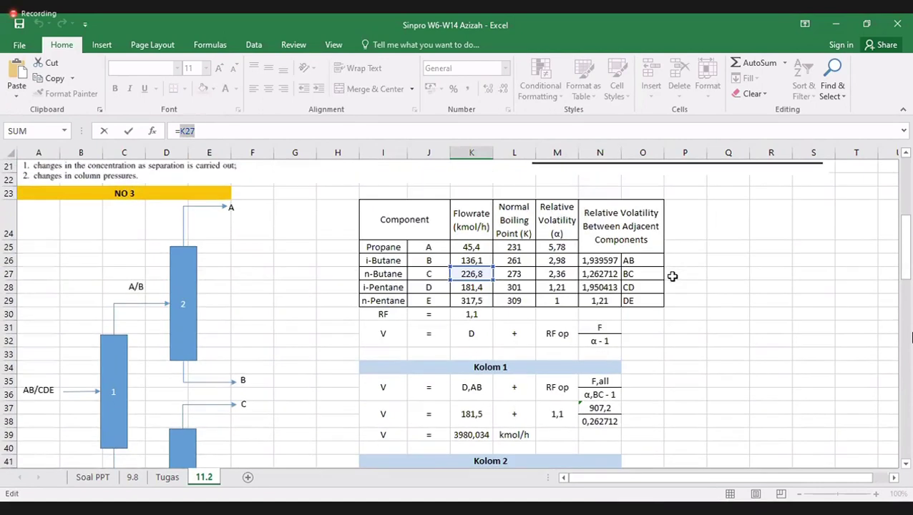
key(Return)
Review the Kolom 4 calculation and trace its distillate reference in K58 to the component D flowrate
scroll(673, 284, down, 3)
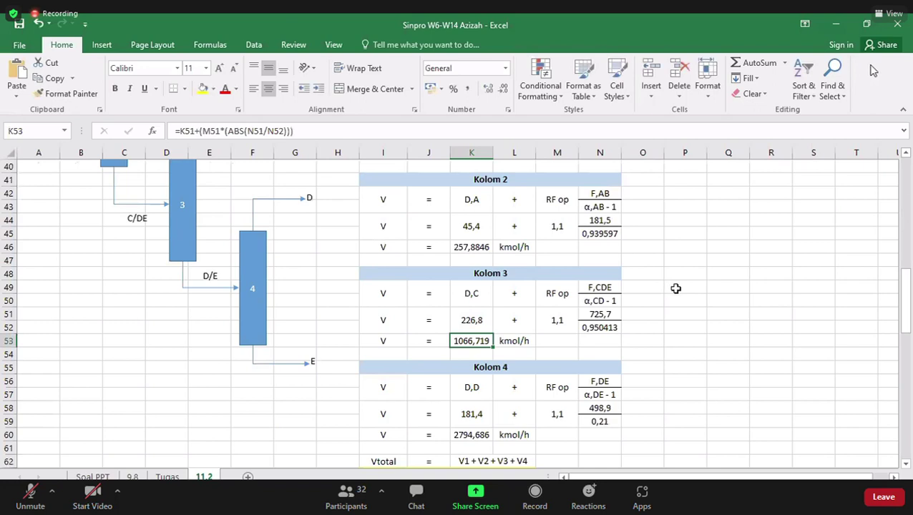
scroll(675, 288, down, 1)
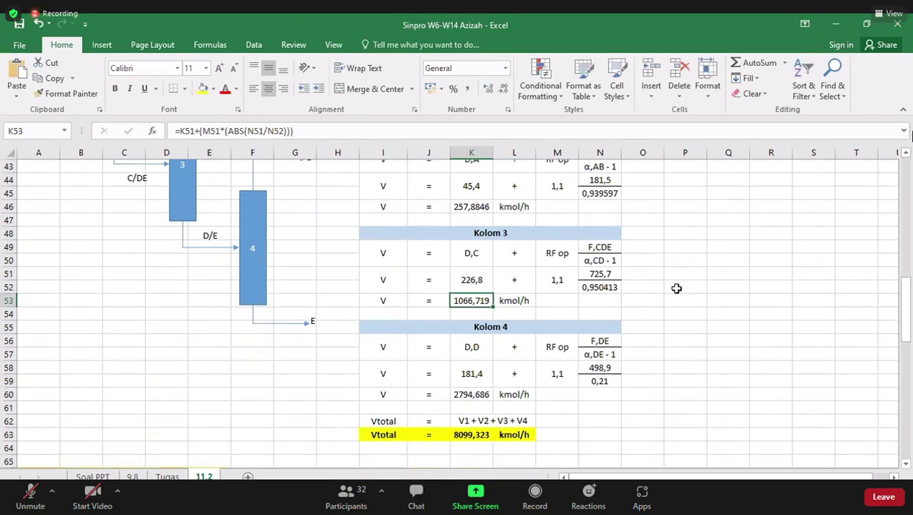
scroll(675, 288, down, 1)
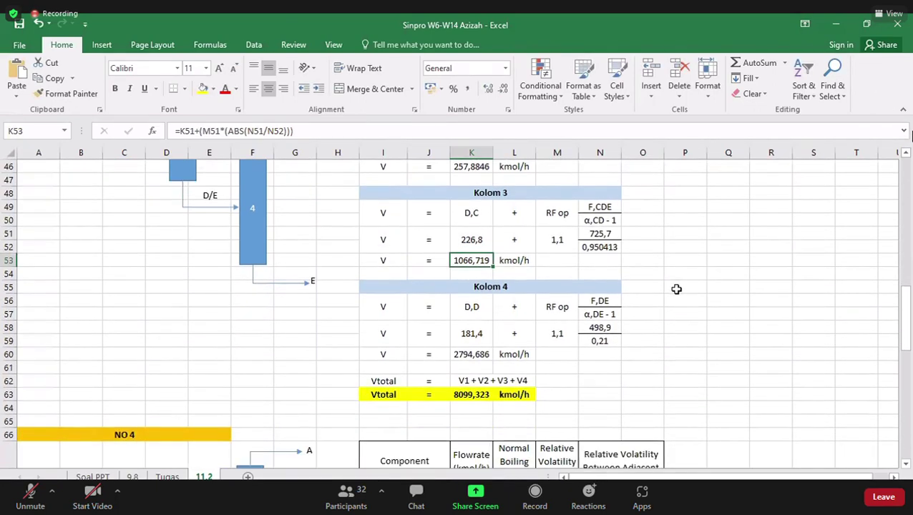
scroll(672, 295, up, 1)
scroll(672, 296, up, 1)
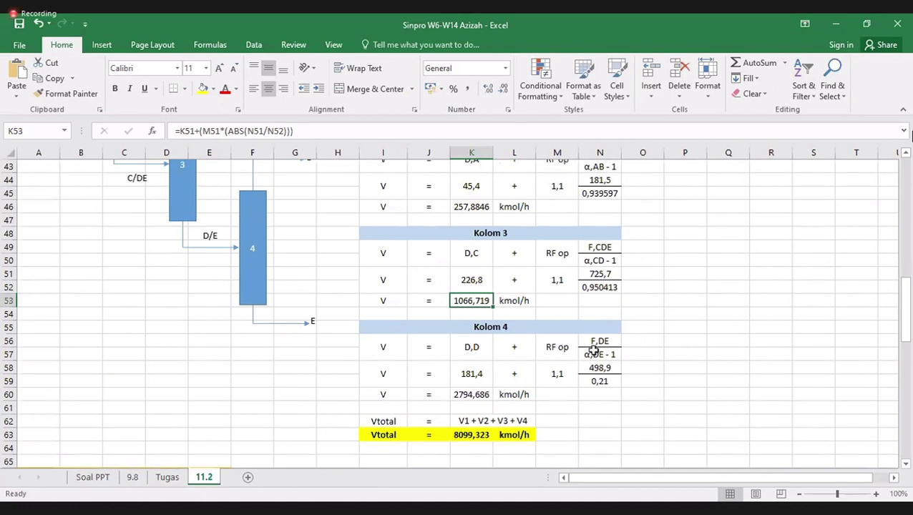
click(458, 370)
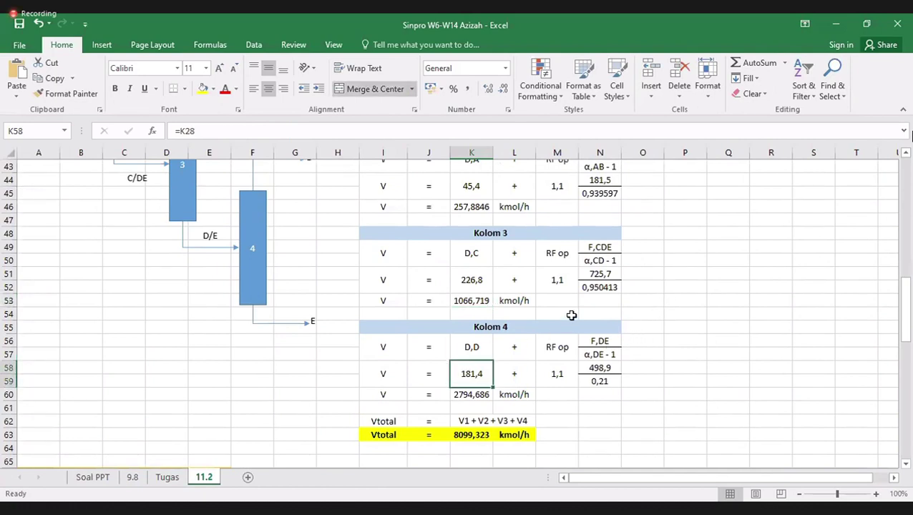
click(563, 131)
scroll(633, 234, up, 4)
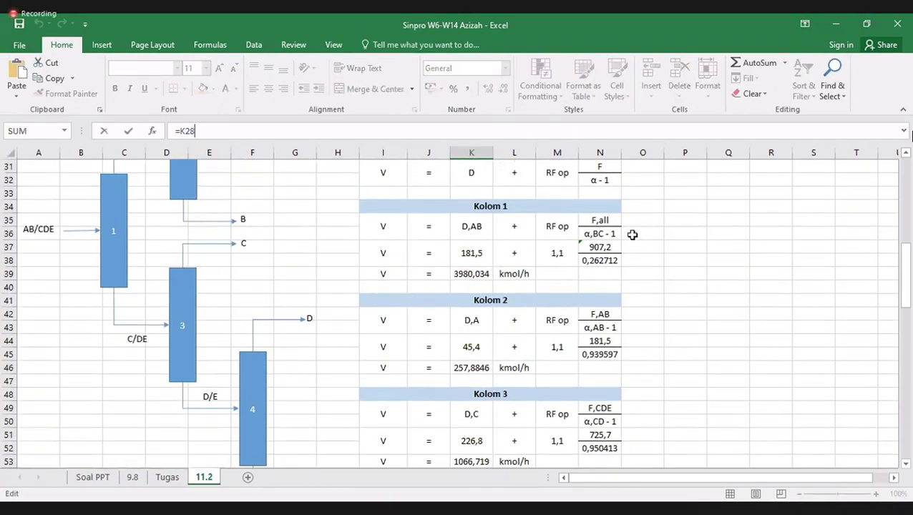
scroll(632, 233, up, 3)
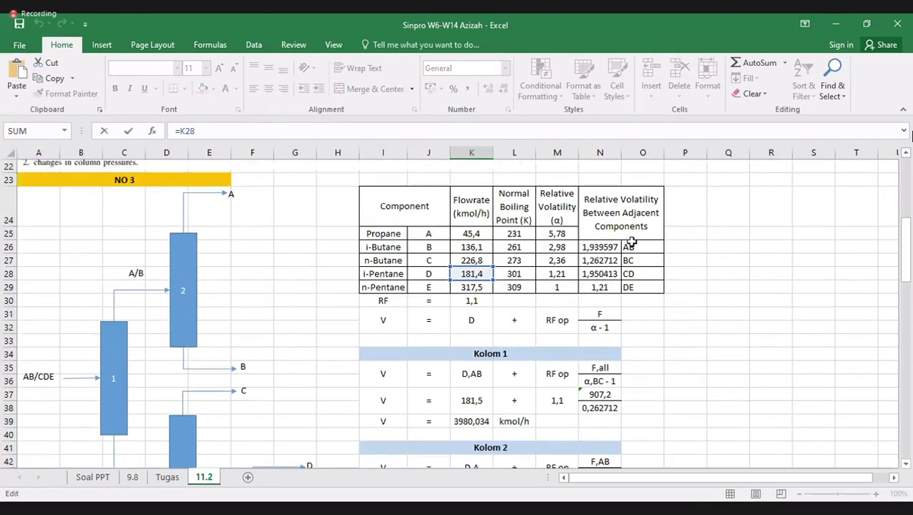
key(Return)
Trace the Kolom 4 feed formula in N58 to the D and E flowrates it adds
scroll(632, 243, down, 6)
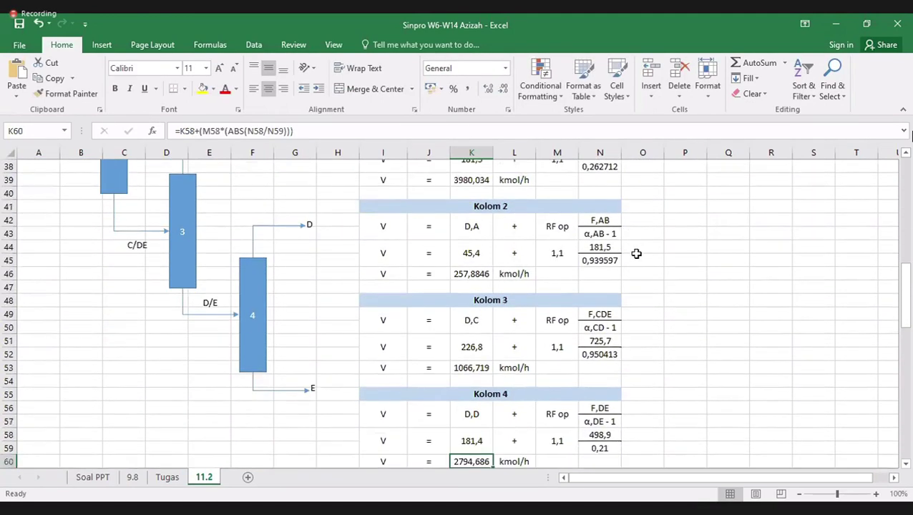
click(613, 394)
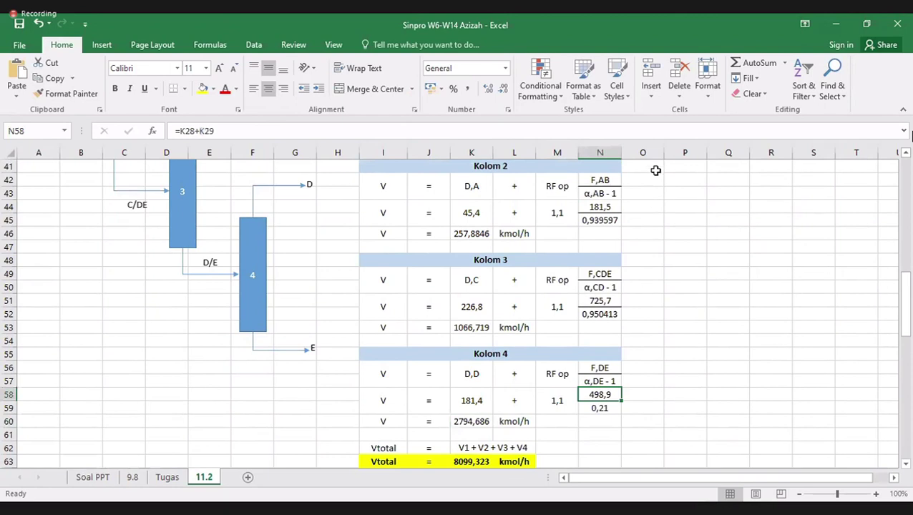
double_click(434, 130)
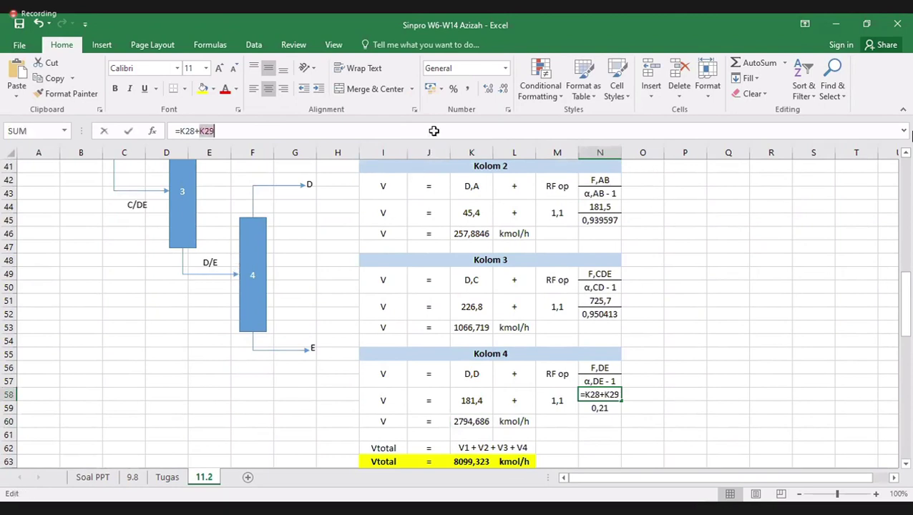
scroll(739, 283, up, 5)
scroll(740, 283, up, 2)
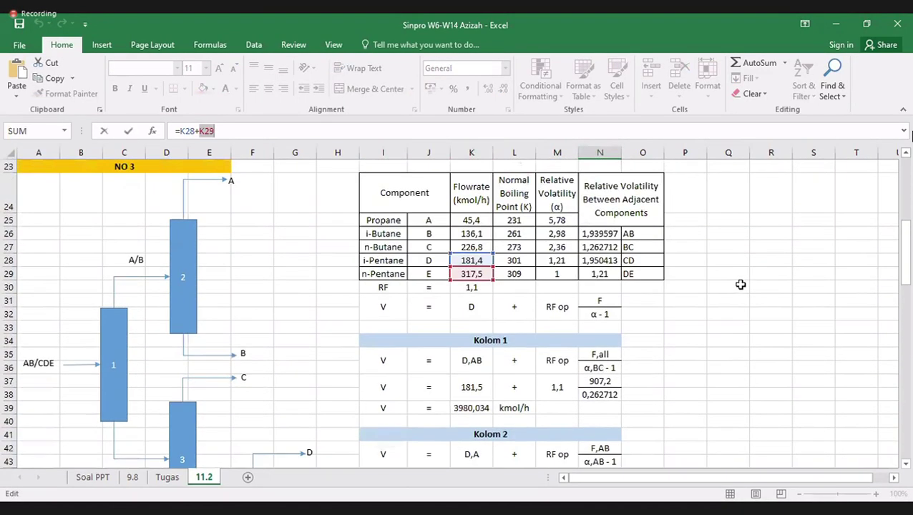
key(Return)
Trace the Kolom 4 relative volatility formula in N59 to the DE value in the component table
scroll(741, 284, down, 6)
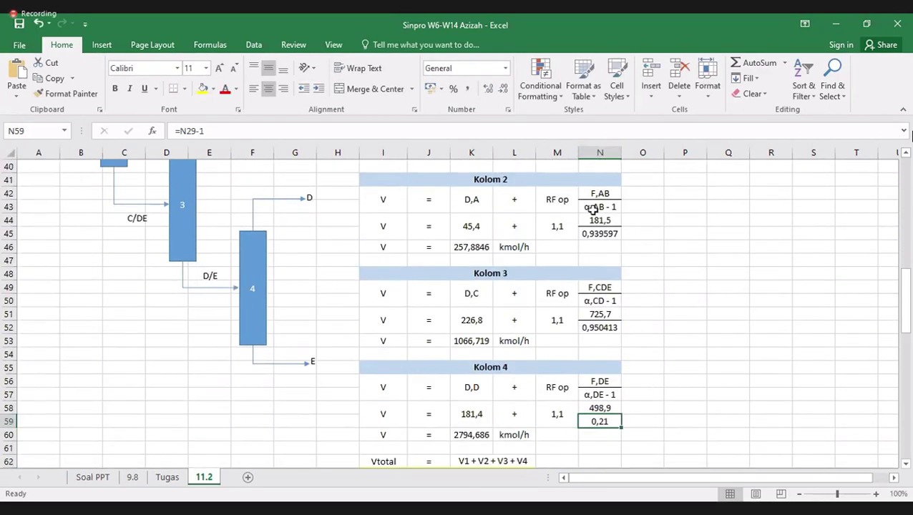
click(601, 130)
scroll(708, 256, up, 6)
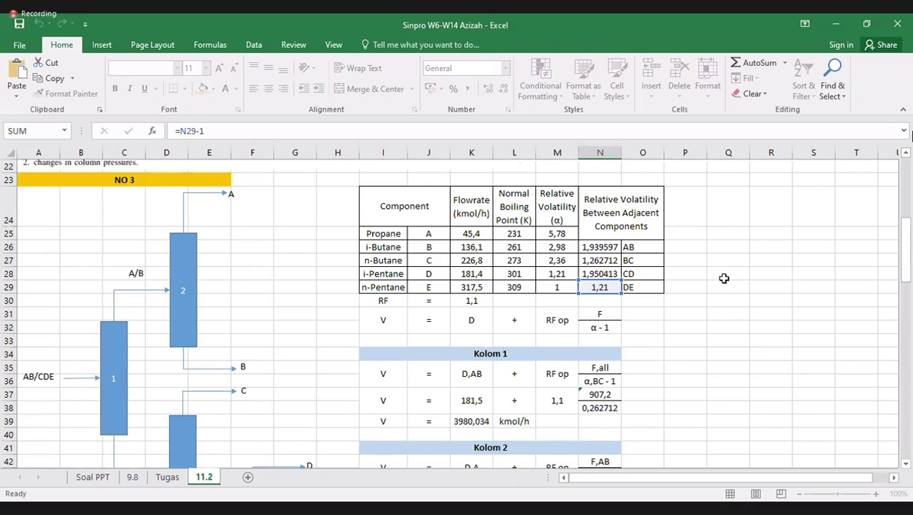
key(Return)
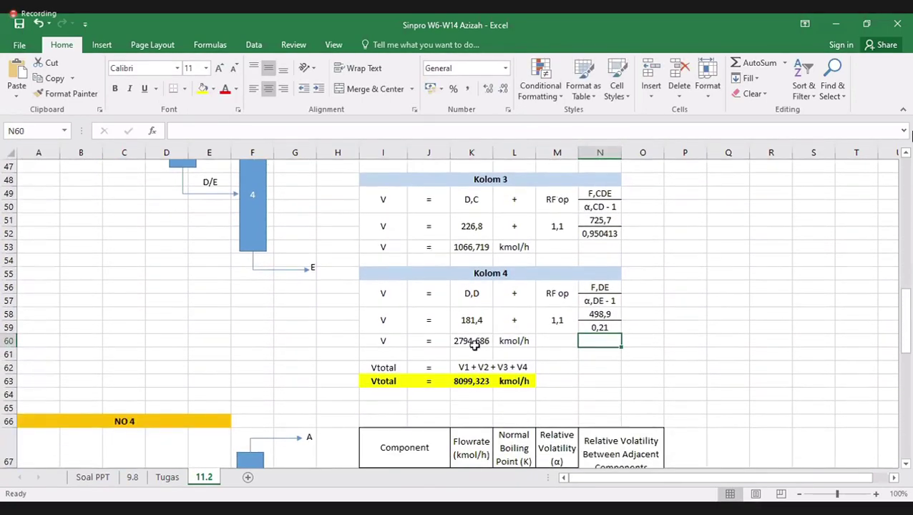
Inspect the Kolom 4 vapor load formula in K60 and the Vtotal formula in K63
double_click(474, 342)
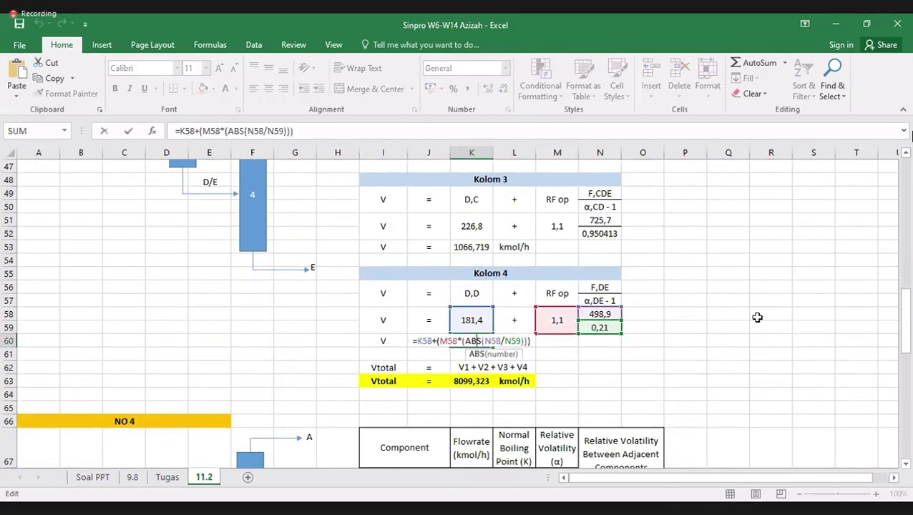
key(Return)
scroll(708, 308, down, 2)
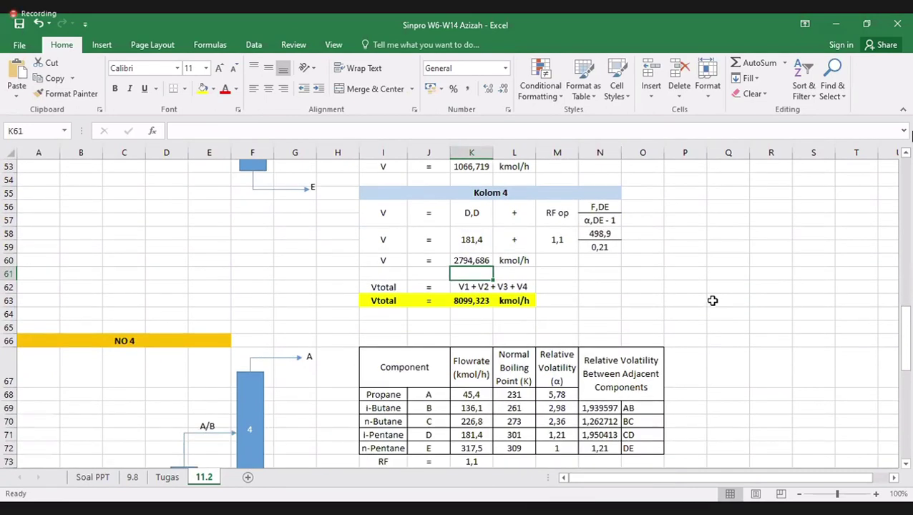
click(466, 300)
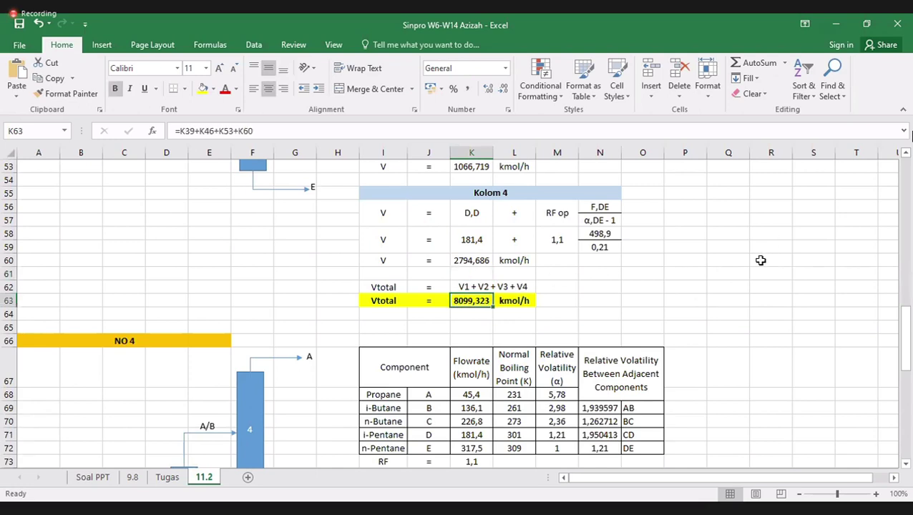
Compare the NO 3 solution with the ranked sequence table and component data of the original example
scroll(736, 275, up, 11)
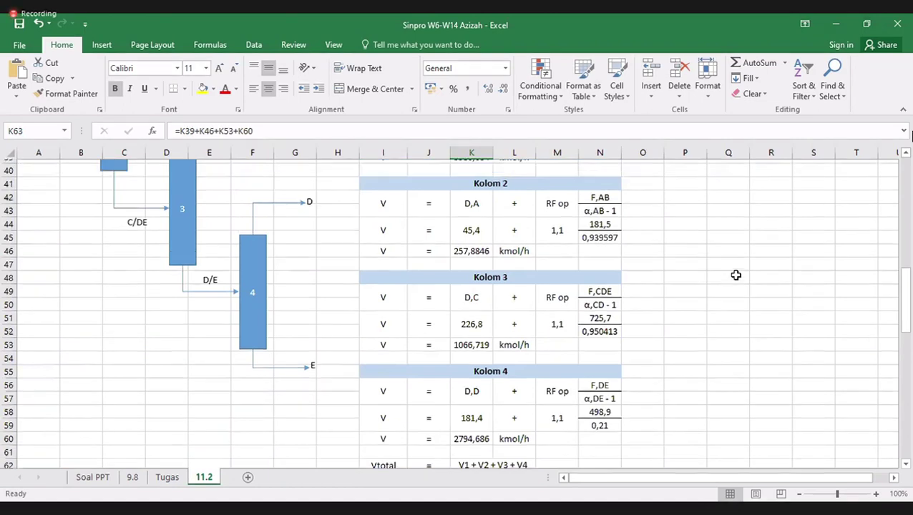
scroll(736, 278, up, 5)
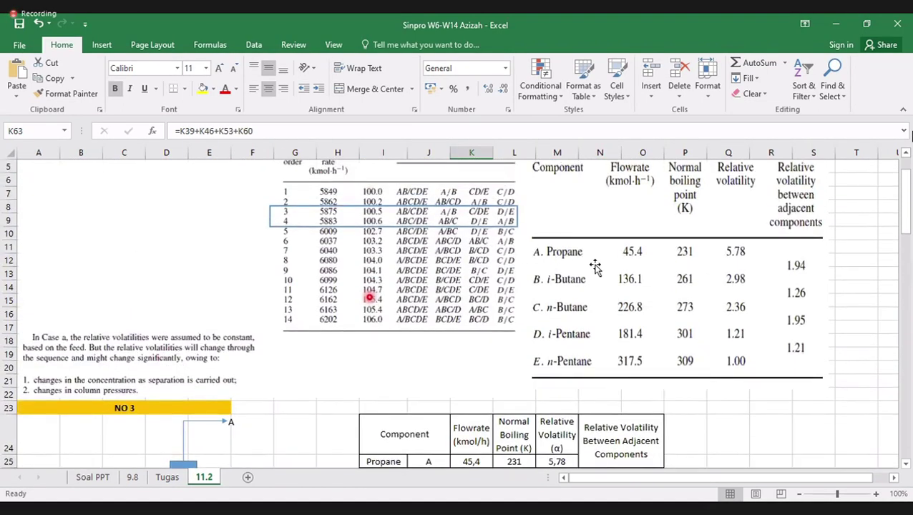
scroll(593, 264, down, 4)
scroll(598, 265, down, 12)
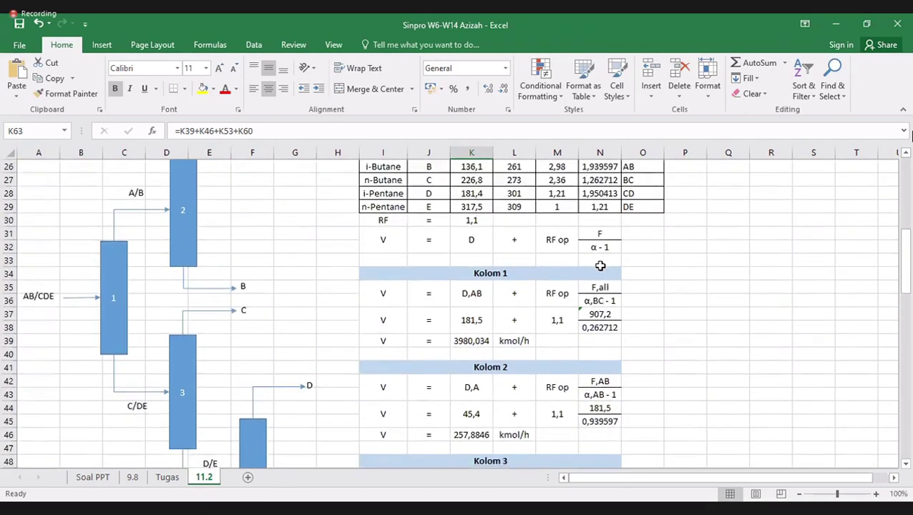
Examine the NO 4 column diagram, component table and vapor load calculations for Kolom 1 to 4
scroll(599, 265, down, 4)
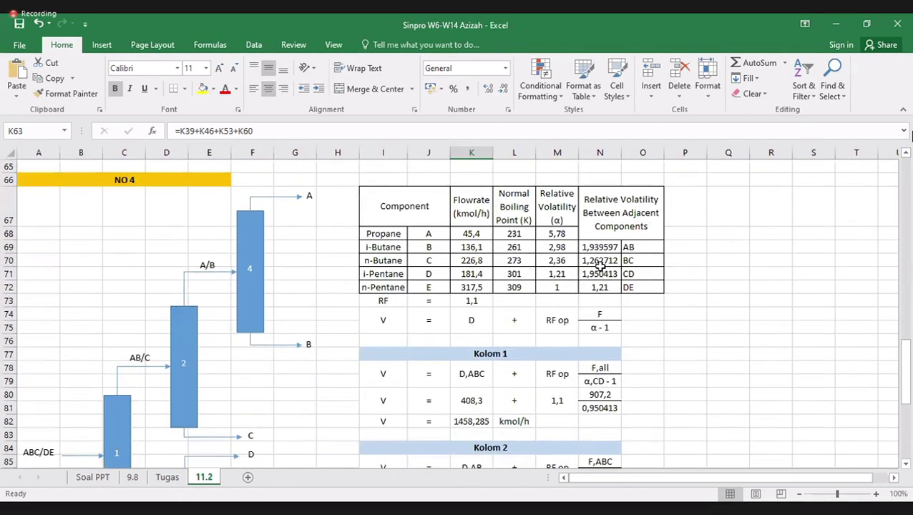
scroll(600, 266, down, 2)
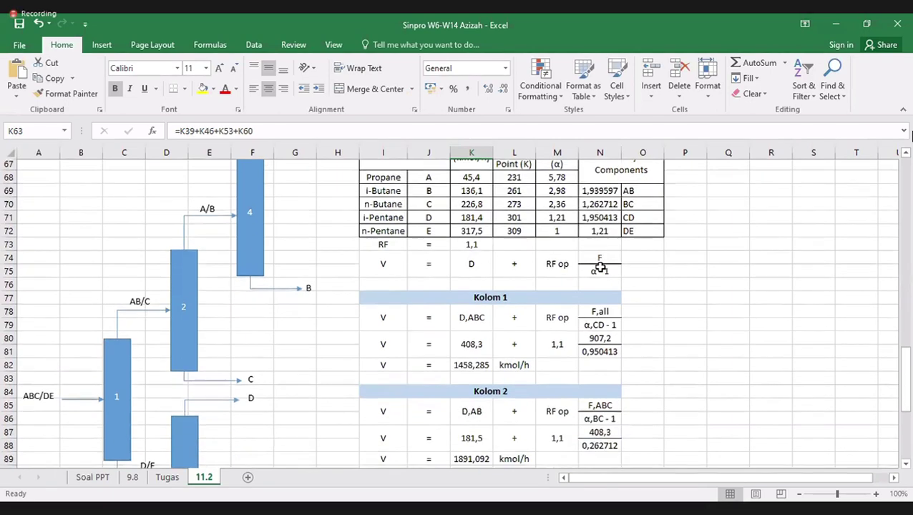
scroll(649, 283, up, 1)
scroll(650, 283, up, 5)
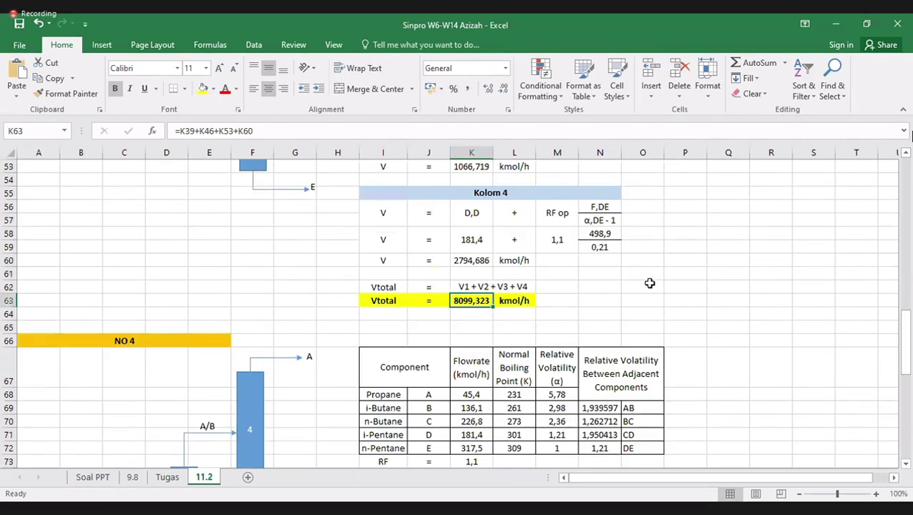
scroll(649, 283, down, 9)
scroll(650, 283, down, 3)
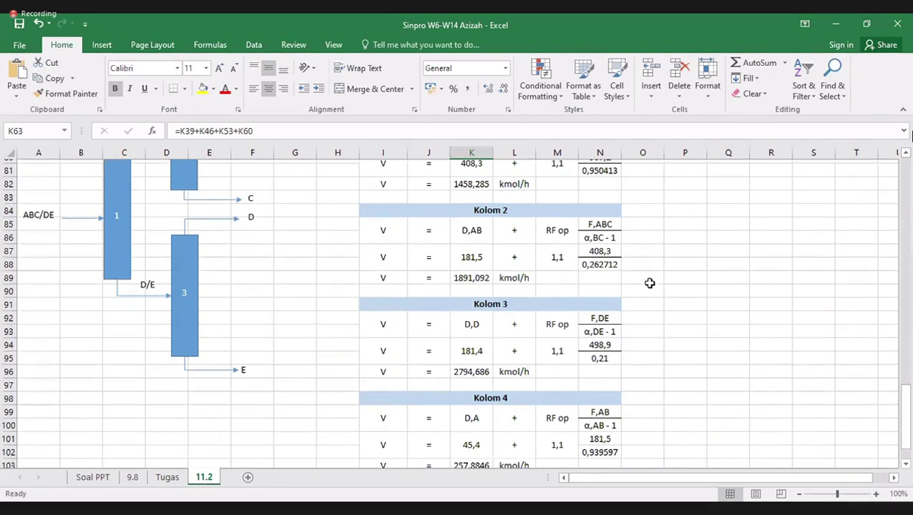
scroll(649, 283, up, 3)
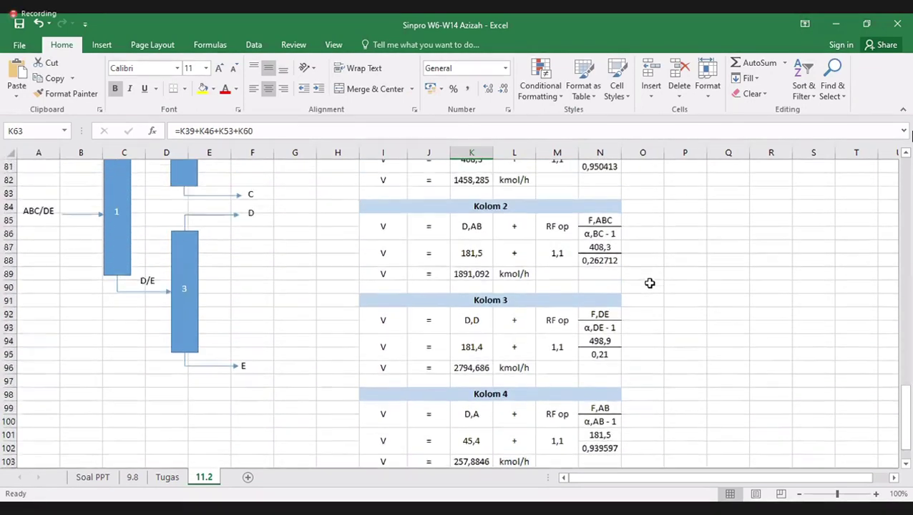
scroll(649, 284, up, 2)
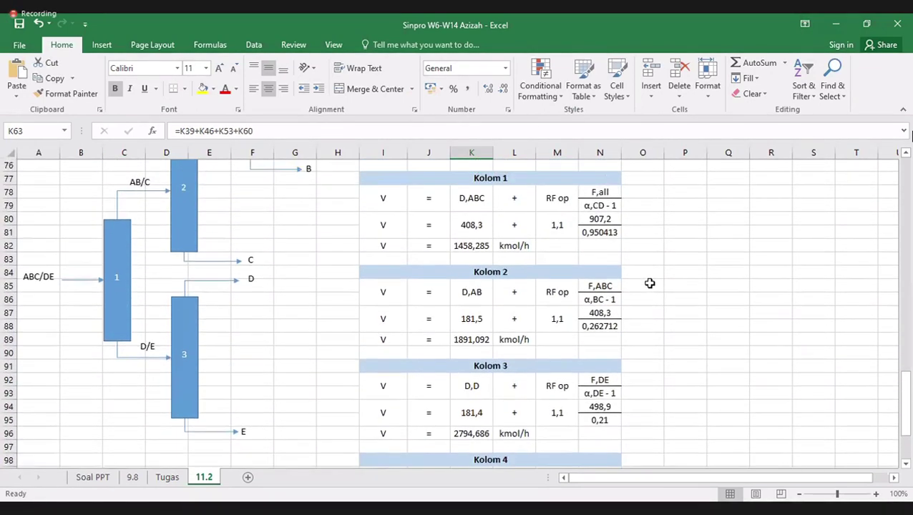
scroll(649, 283, up, 14)
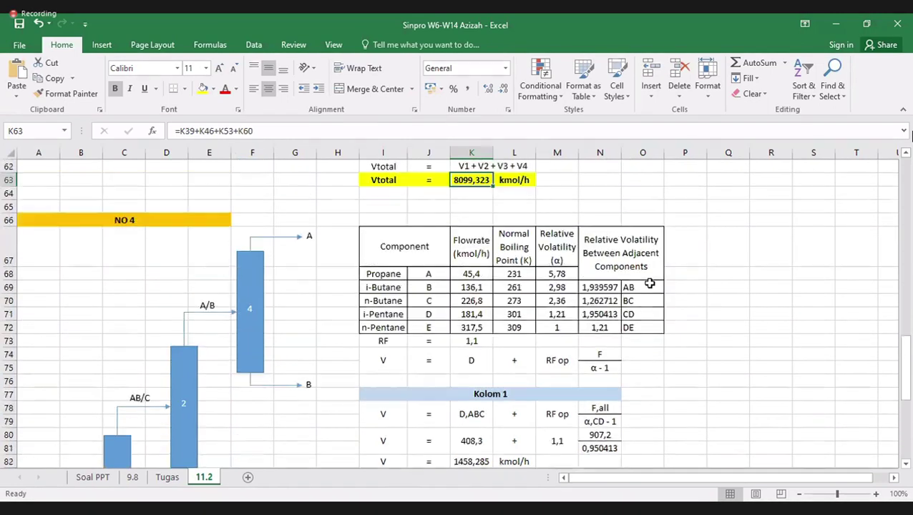
scroll(649, 285, up, 3)
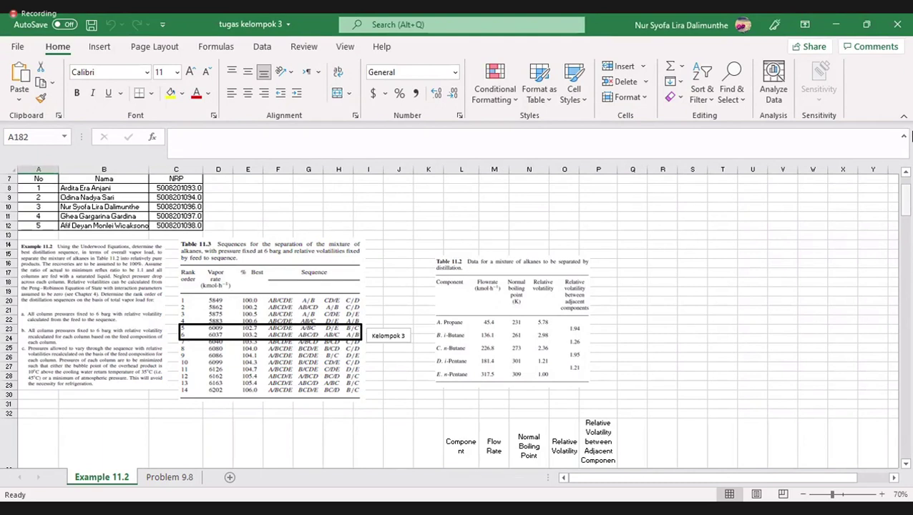
Review the sequences ranked 5 and 6 and the component data table in the tugas kelompok 3 workbook
scroll(910, 136, down, 3)
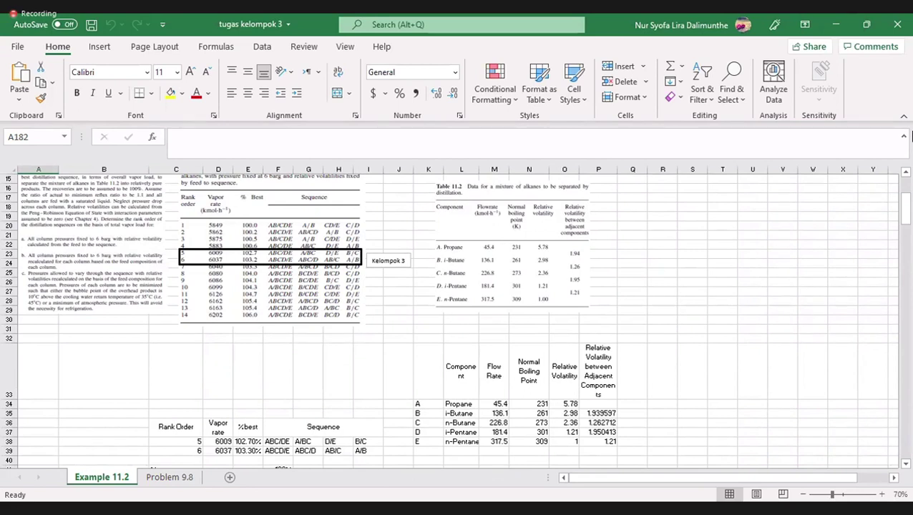
click(217, 338)
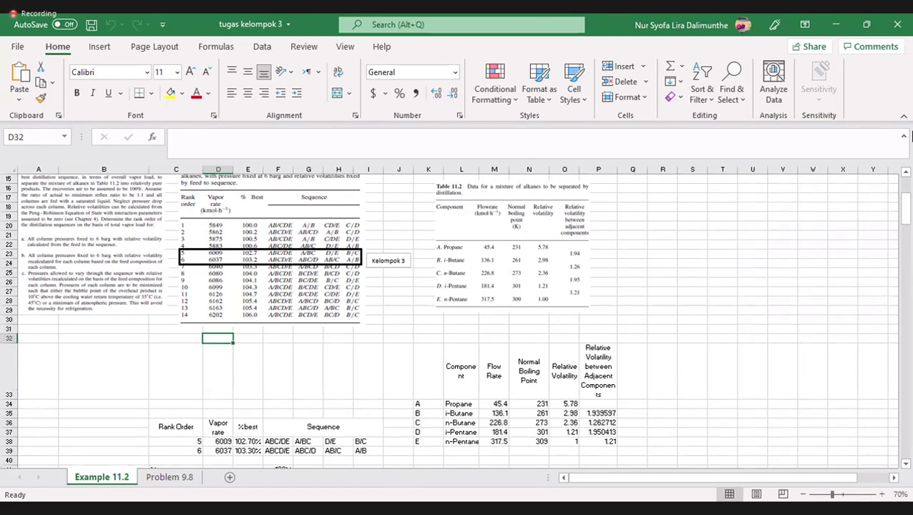
mouse_move(905, 201)
mouse_down()
mouse_move(906, 214)
mouse_move(905, 207)
mouse_up()
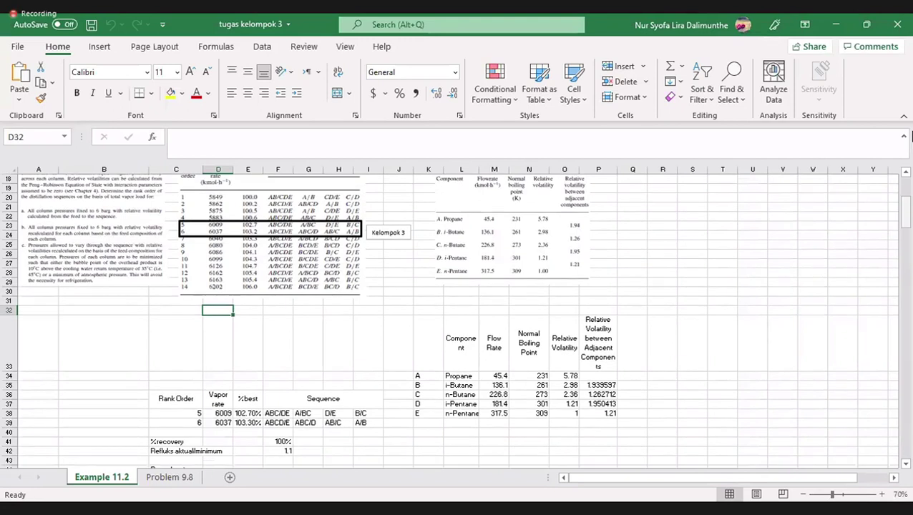
Move the cell selection down column D to D42, in the row of the actual-to-minimum reflux ratio
key(Down)
key(Down)
key(Down)
key(Down)
key(Down)
key(Down)
key(Down)
key(Down)
key(Down)
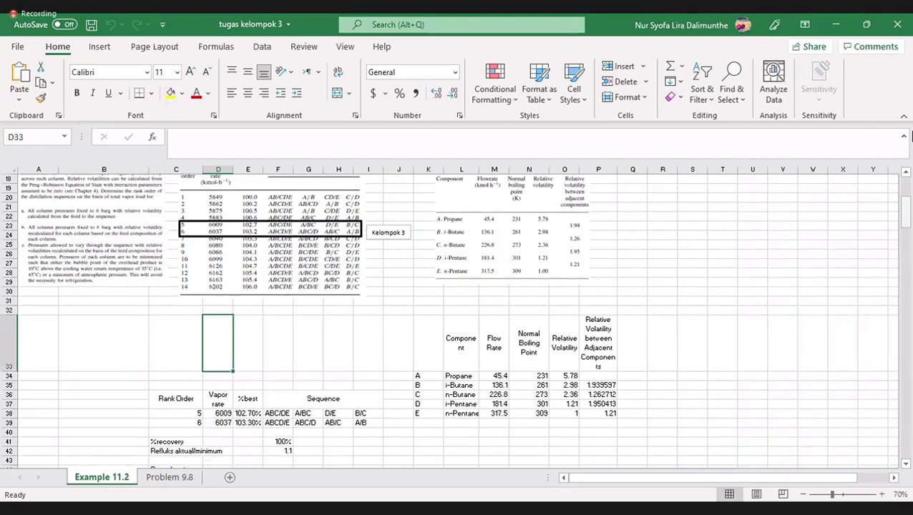
key(Down)
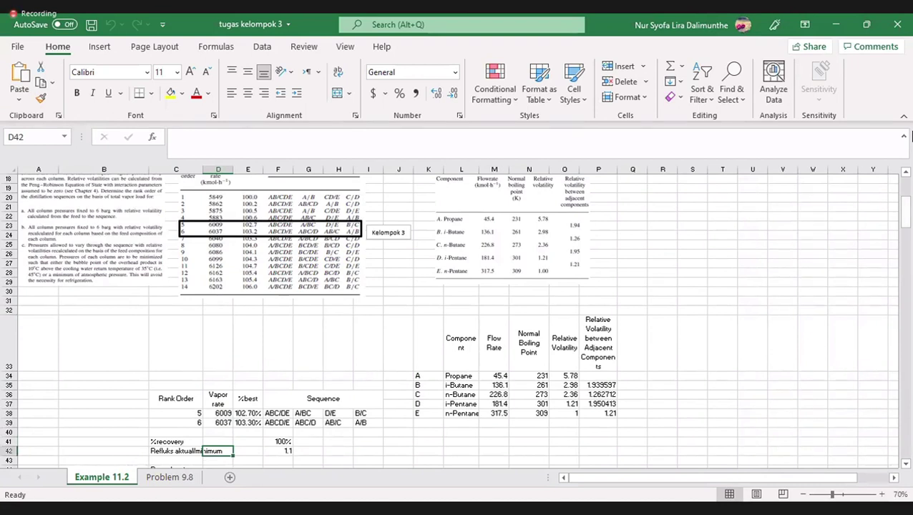
Enlarge the sheet to 100% and review the ranked sequences 5 and 6, component data, recovery and reflux ratio
click(882, 494)
scroll(910, 137, up, 2)
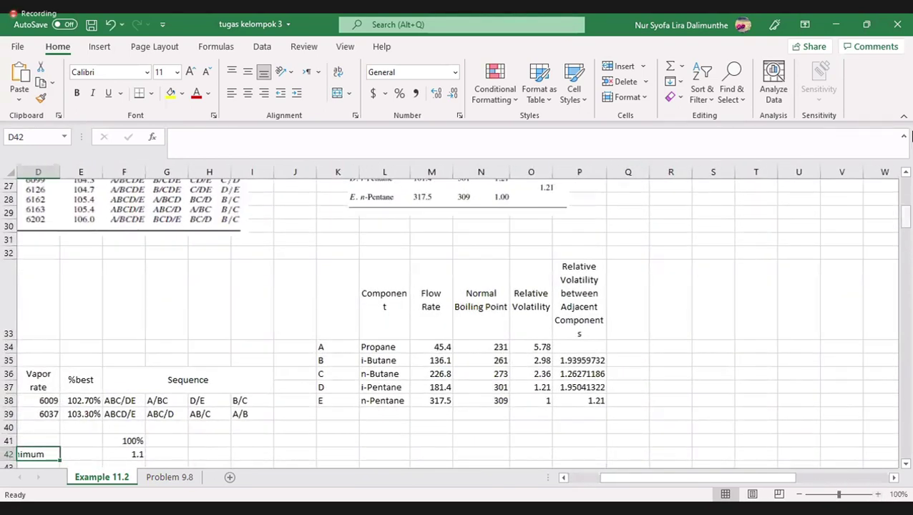
scroll(910, 136, up, 2)
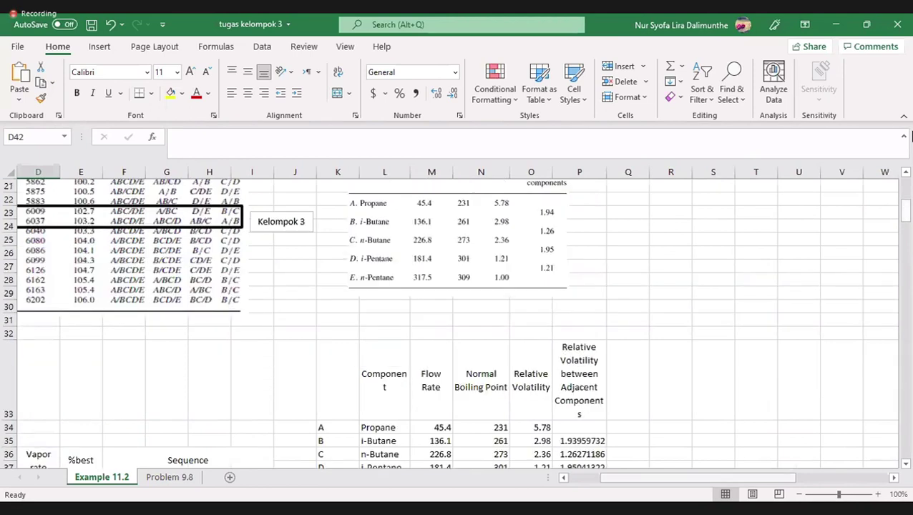
scroll(910, 136, left, 2)
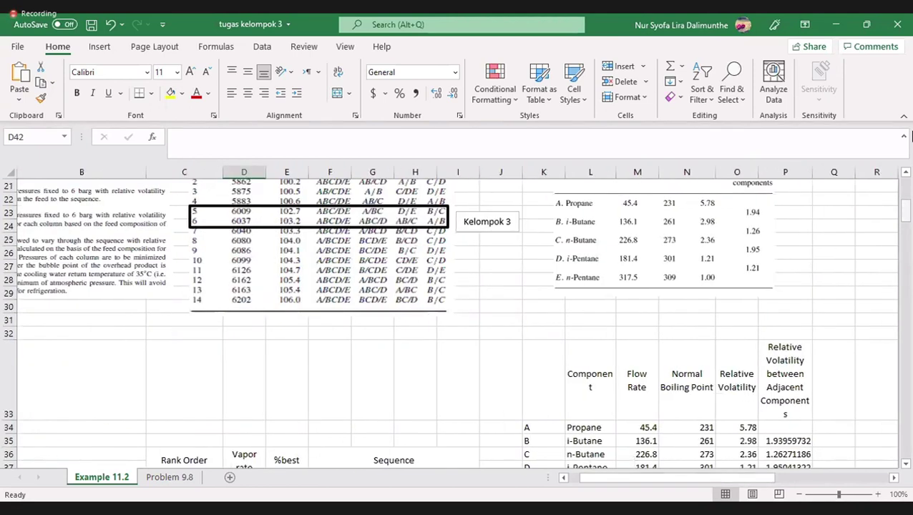
scroll(911, 137, up, 2)
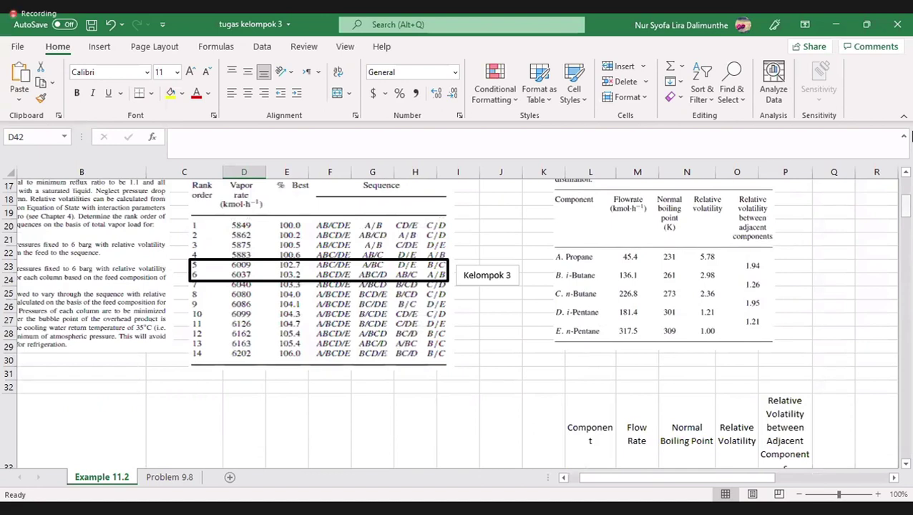
scroll(911, 136, down, 3)
scroll(911, 136, down, 3)
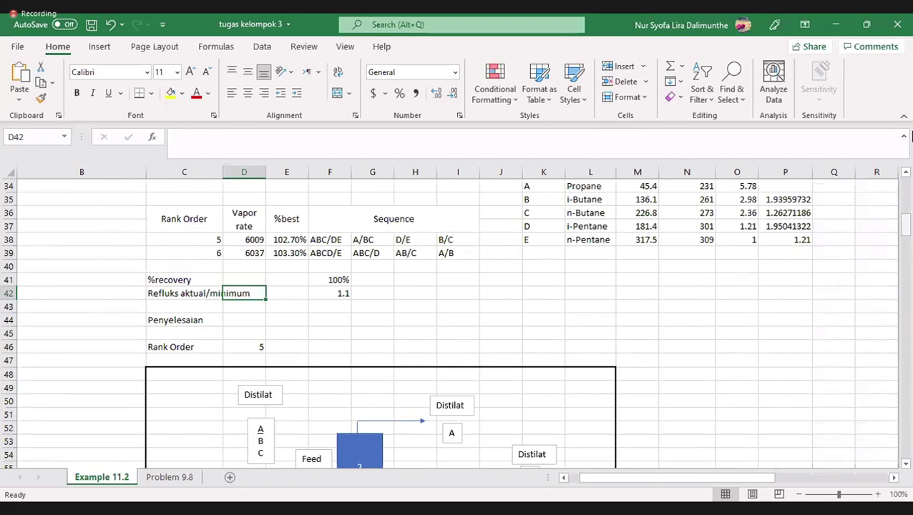
scroll(910, 136, up, 2)
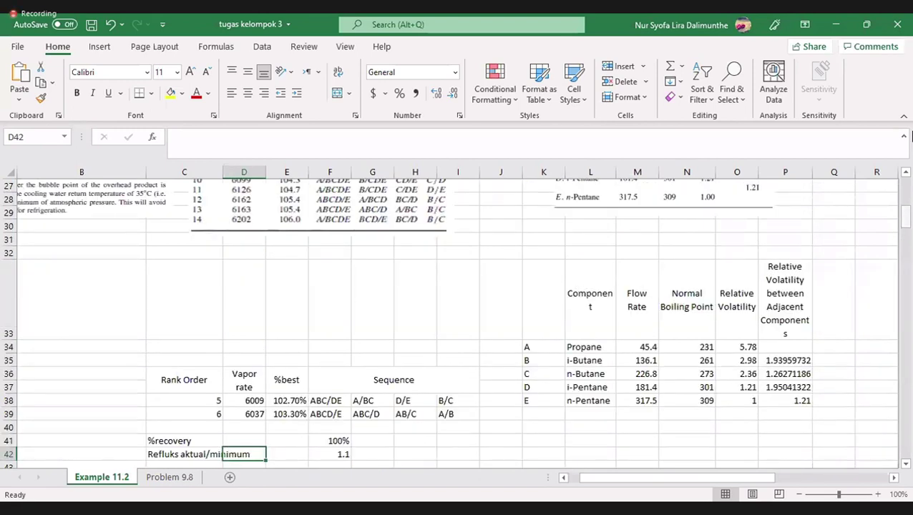
scroll(910, 136, down, 3)
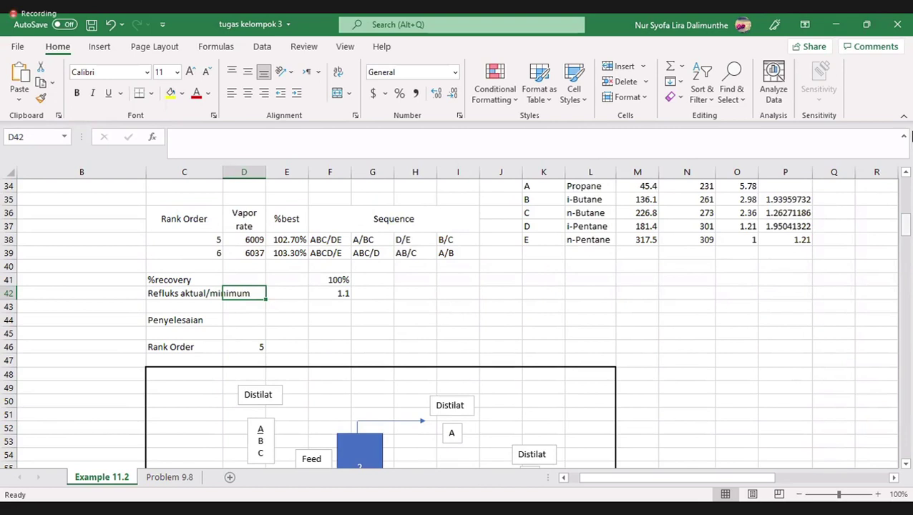
Examine the rank order 5 column diagram, following the feed, distillate and bottom streams through columns 1 to 4
drag(905, 226, 904, 231)
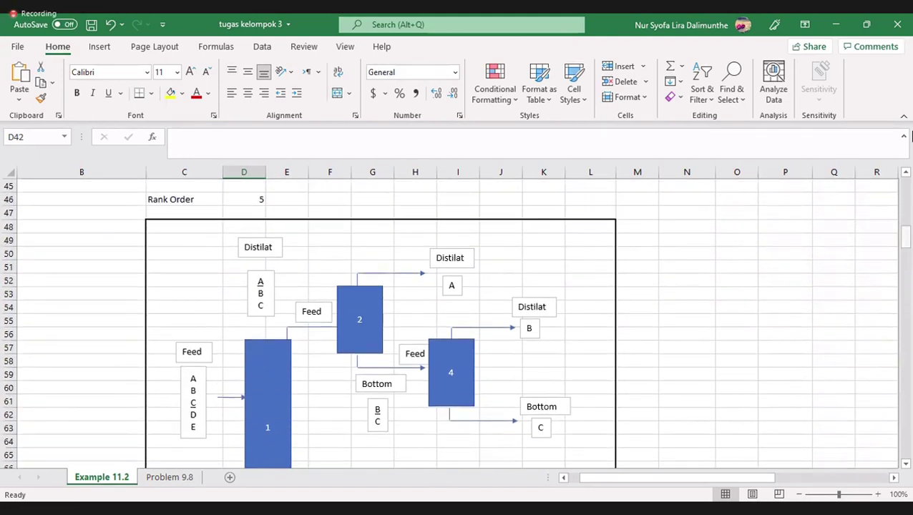
drag(904, 237, 905, 203)
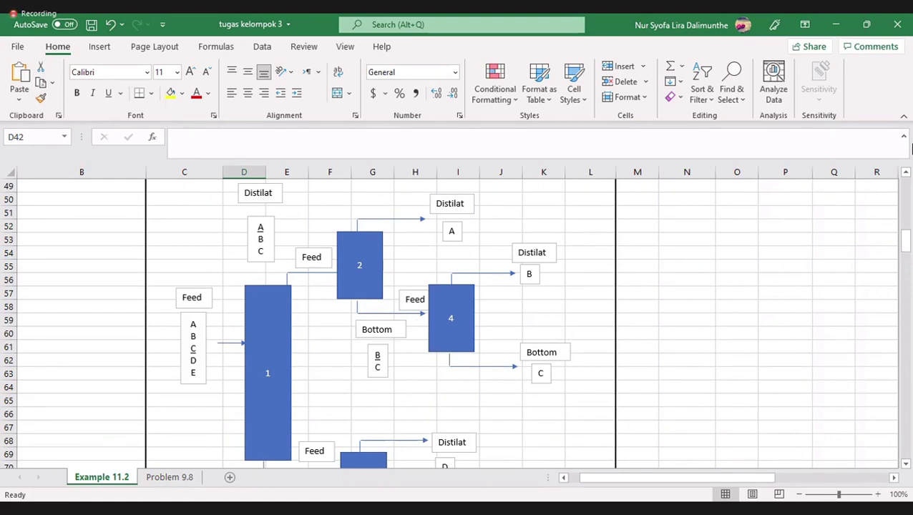
drag(905, 240, 905, 242)
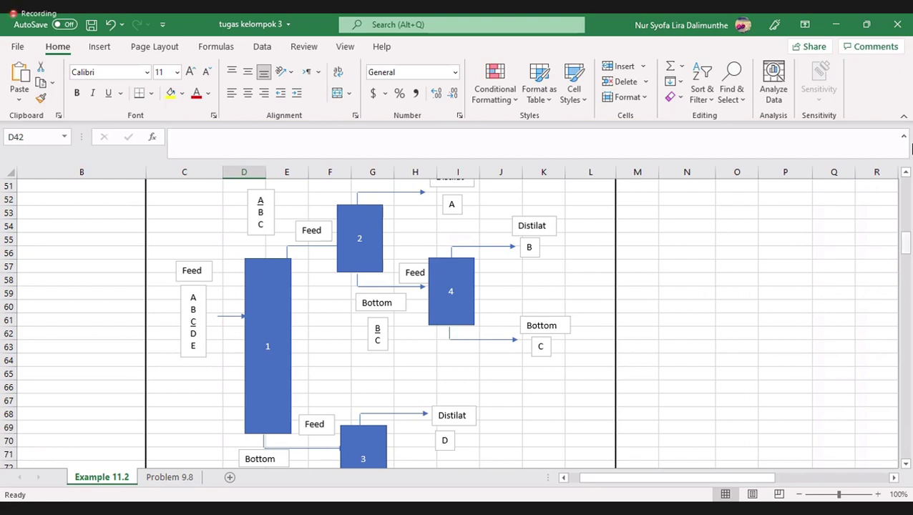
scroll(911, 148, up, 2)
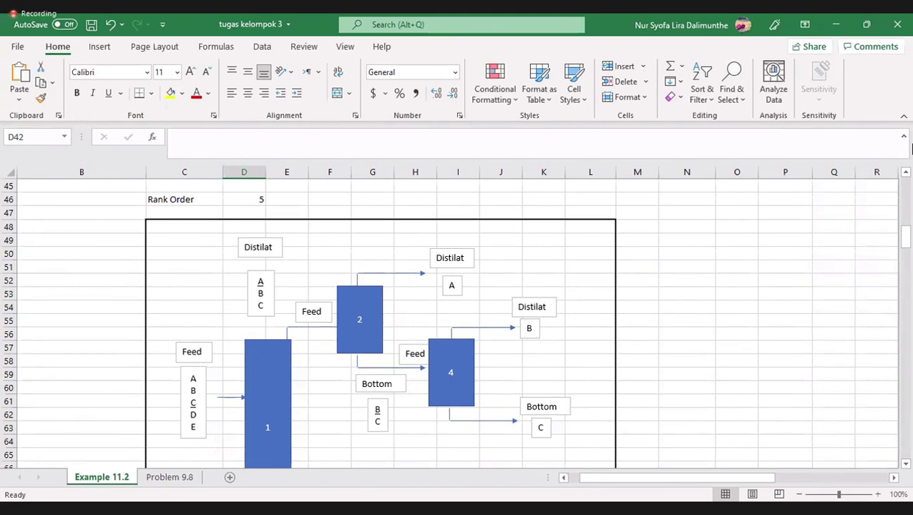
drag(905, 238, 904, 252)
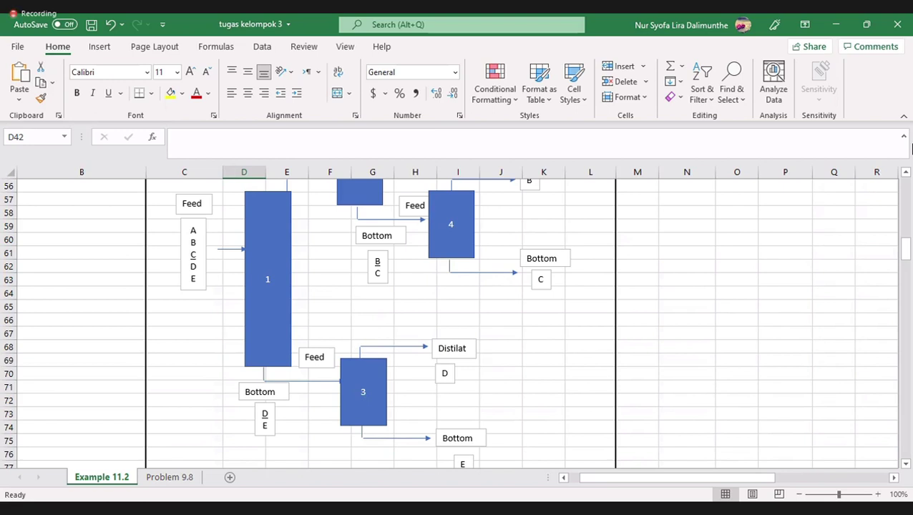
drag(905, 250, 905, 241)
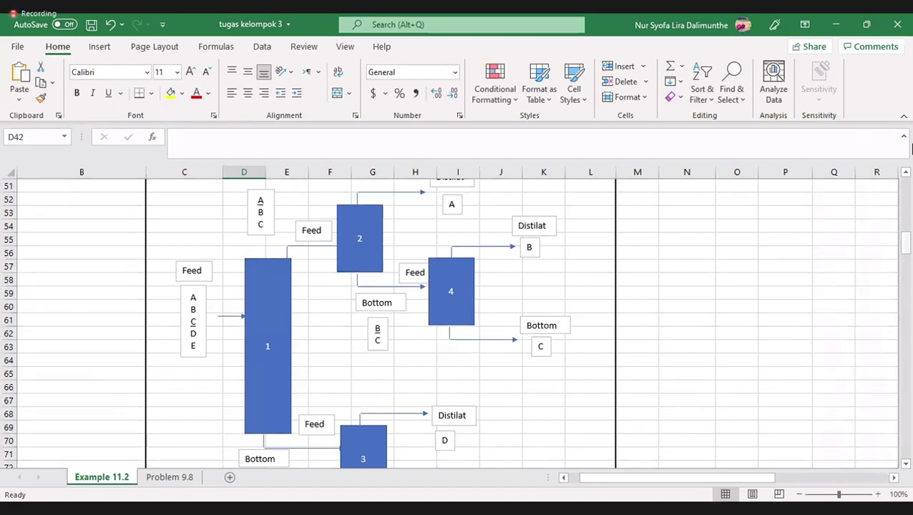
Examine the Cara 1 vapor load calculation for Kolom 1 and inspect the distillate formula in F89
drag(905, 244, 906, 280)
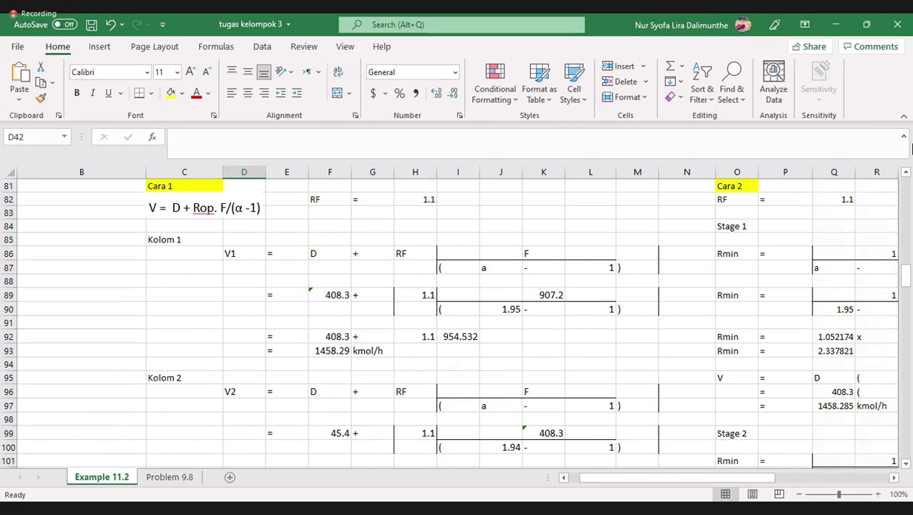
drag(906, 279, 906, 280)
drag(911, 146, 912, 147)
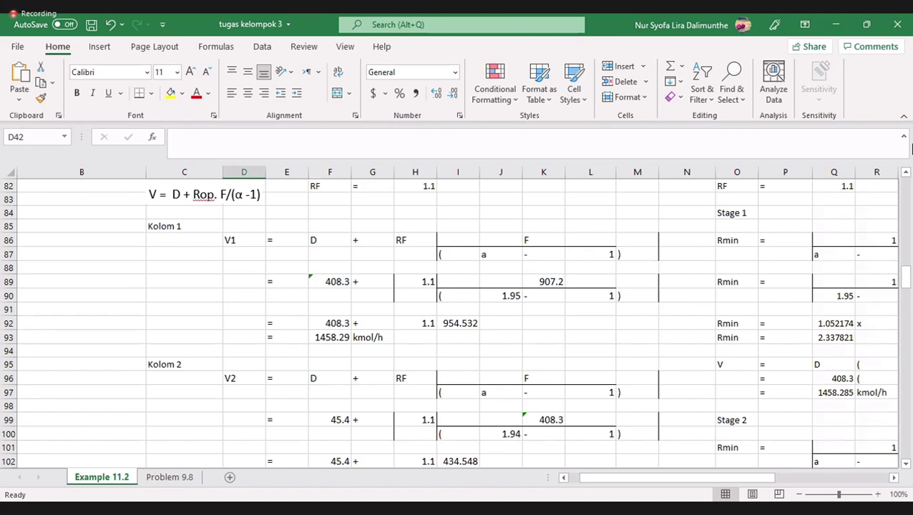
click(330, 282)
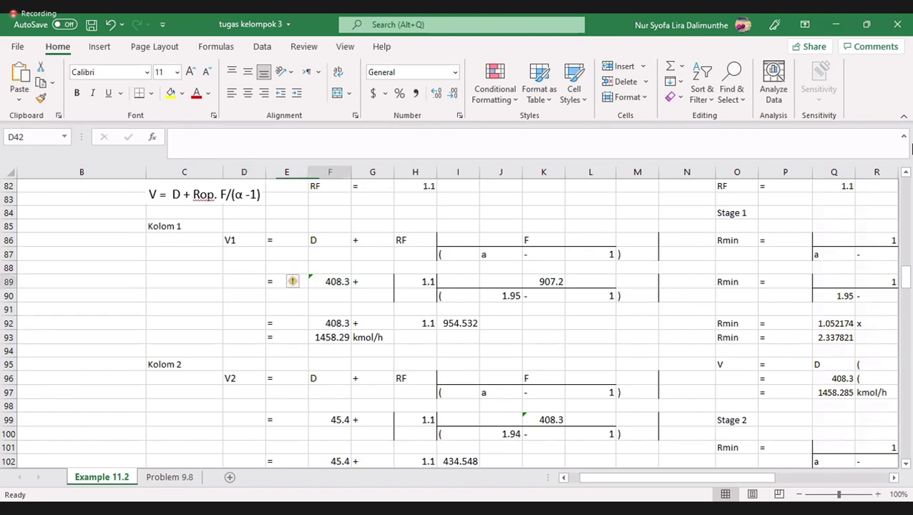
key(F2)
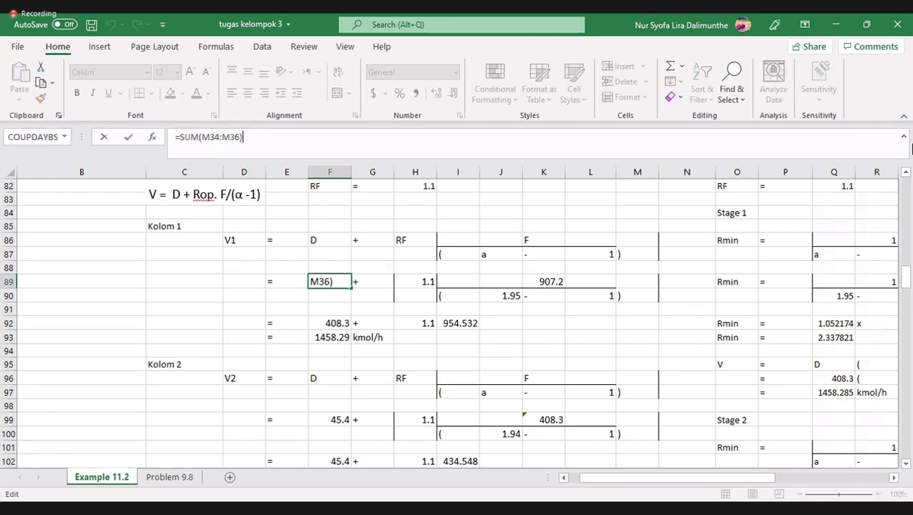
scroll(911, 146, up, 13)
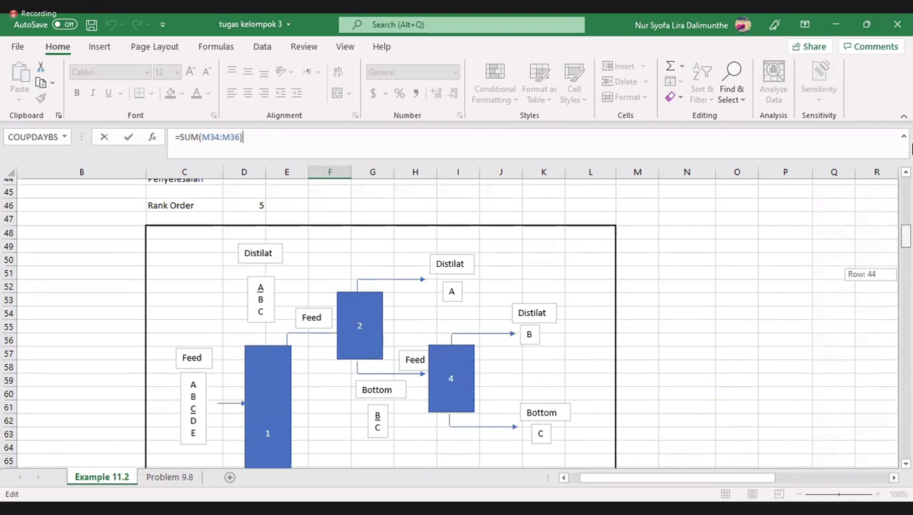
scroll(910, 147, up, 5)
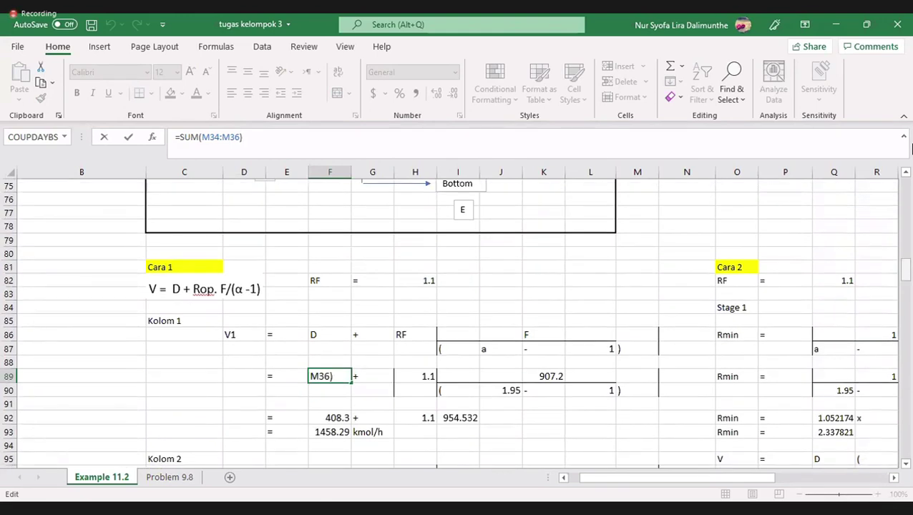
key(Return)
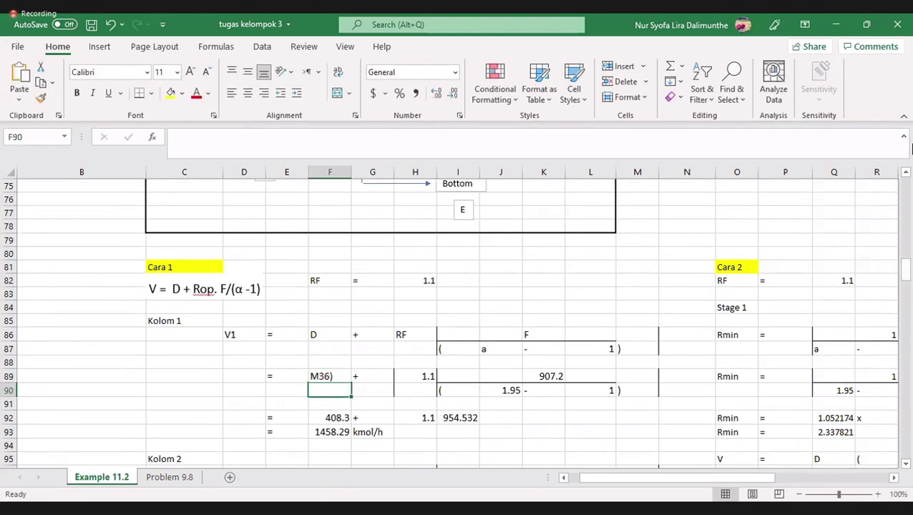
key(Up)
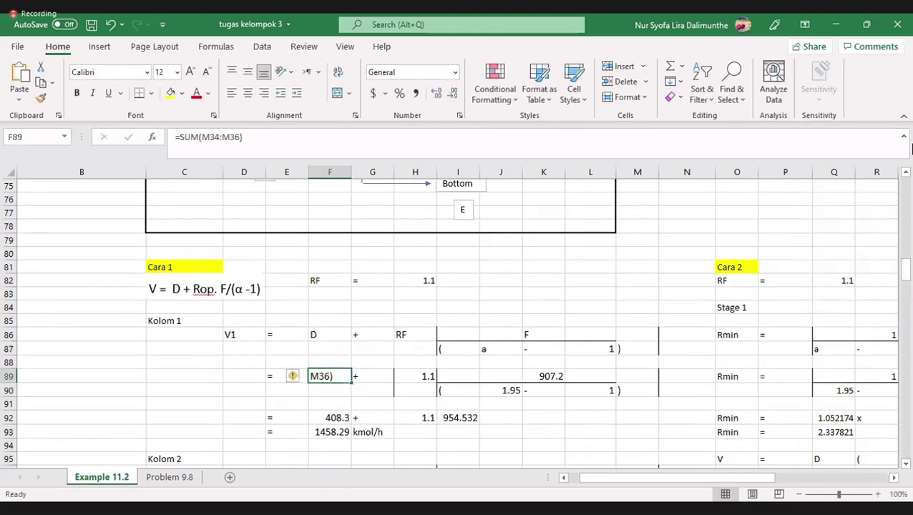
key(F2)
key(Return)
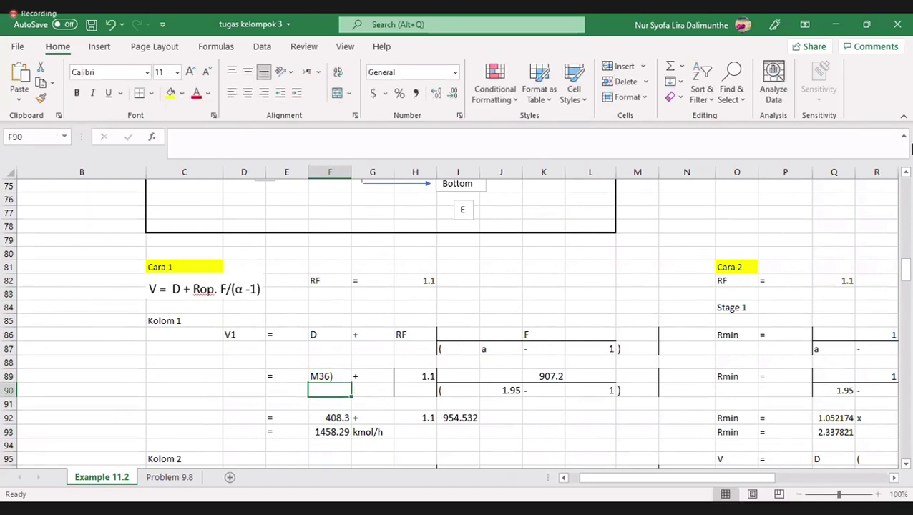
key(F2)
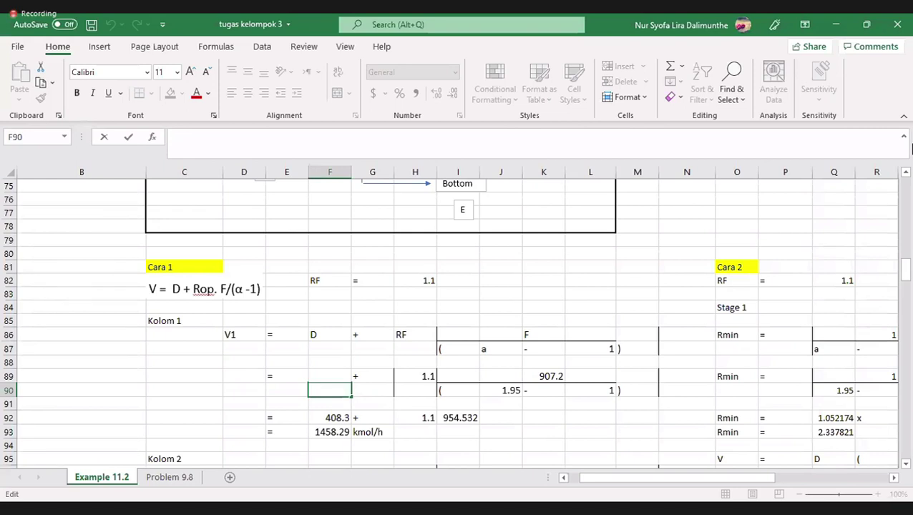
key(Escape)
key(Up)
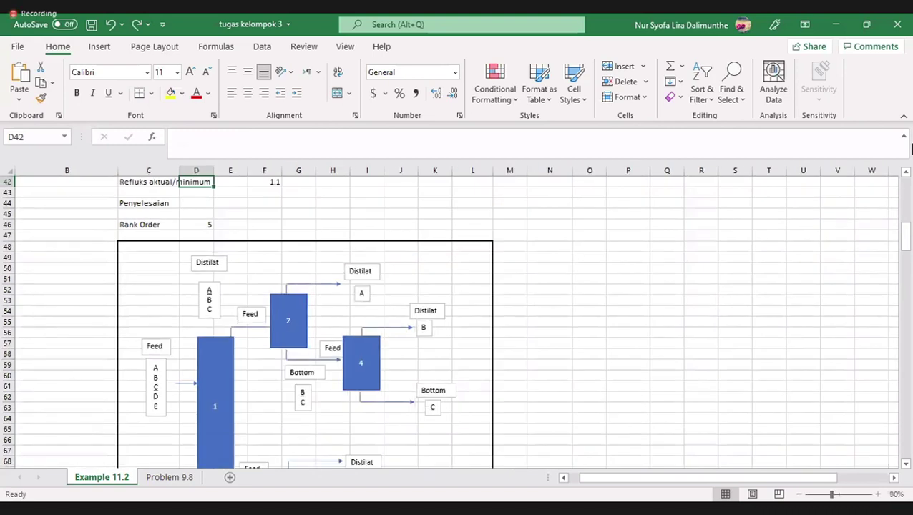
Return to the Kolom 1 calculation at 100% zoom with the distillate value in F89 selected
drag(905, 236, 905, 275)
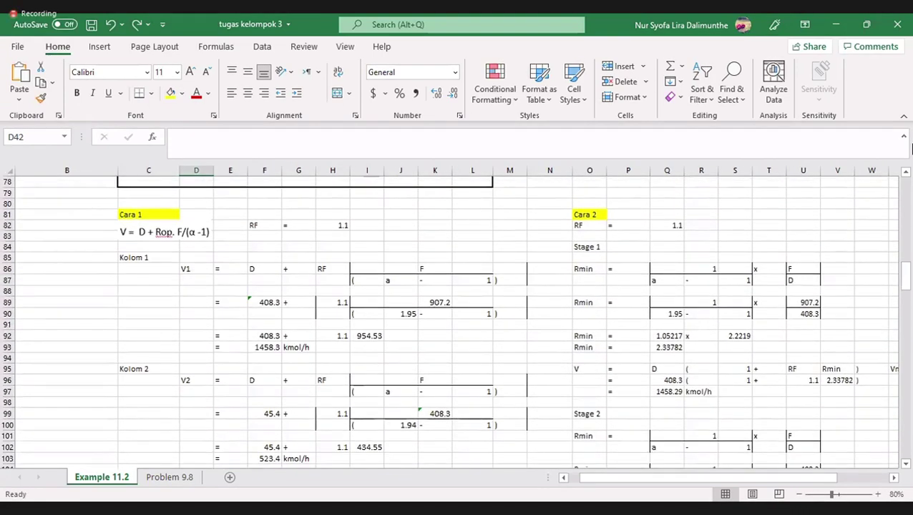
scroll(911, 148, up, 3)
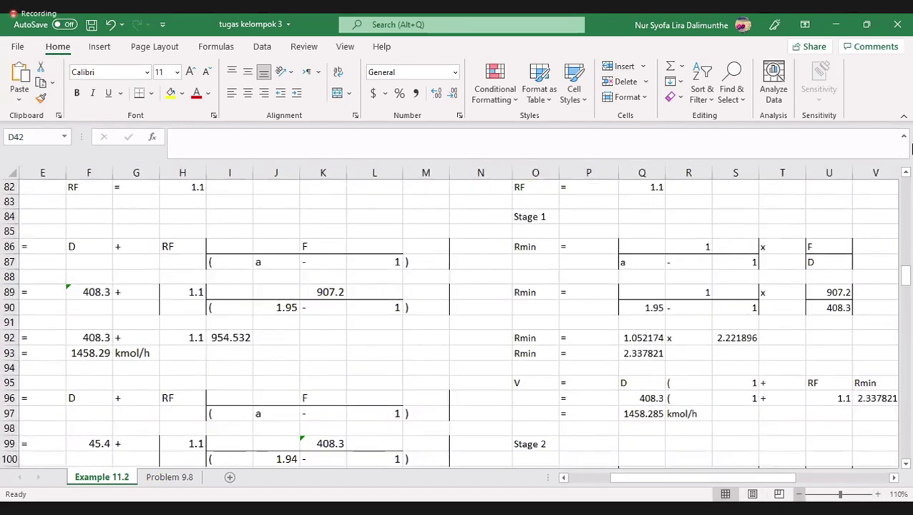
scroll(911, 148, down, 1)
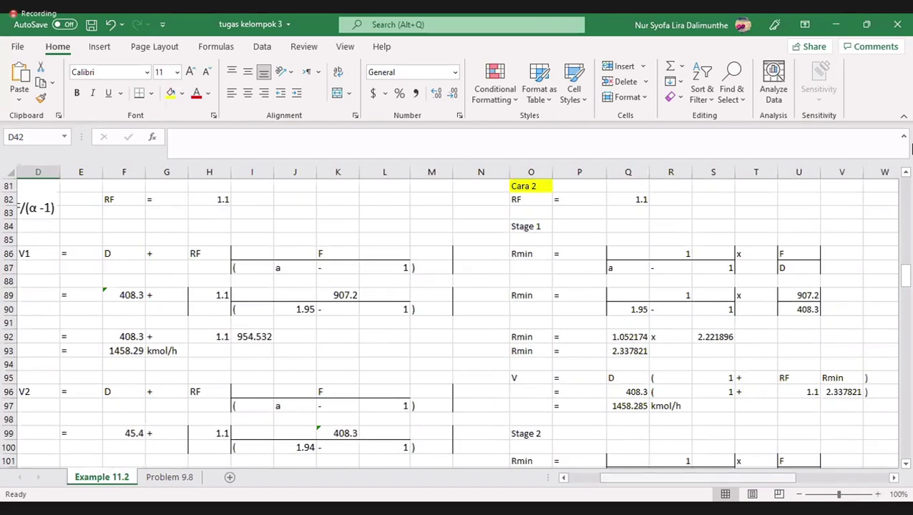
key(ctrl+z)
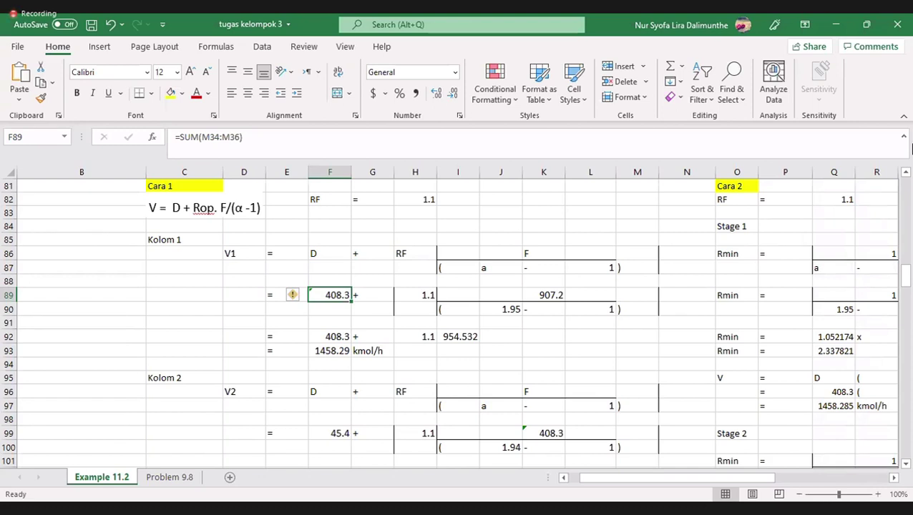
Check the Kolom 1 feed formula in K89 against the flow rates in the component table
key(Right)
key(Right)
key(Right)
key(Right)
key(Right)
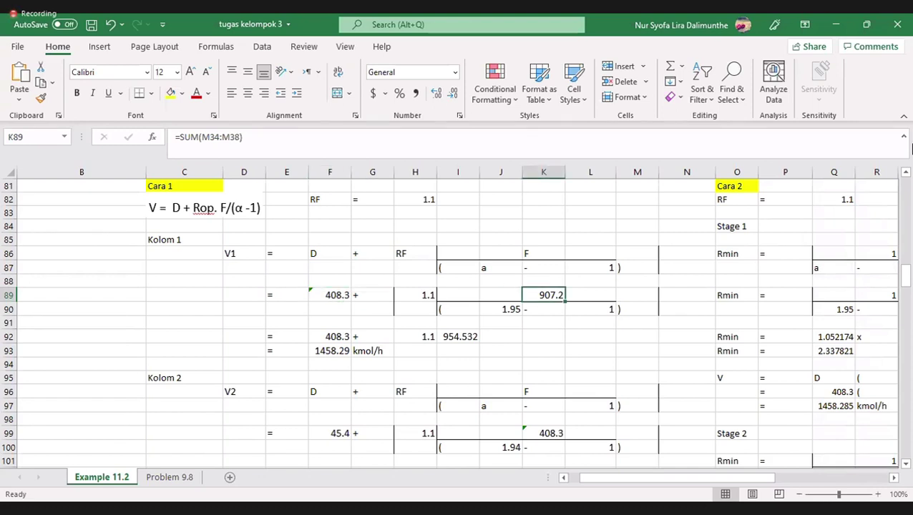
scroll(912, 148, up, 14)
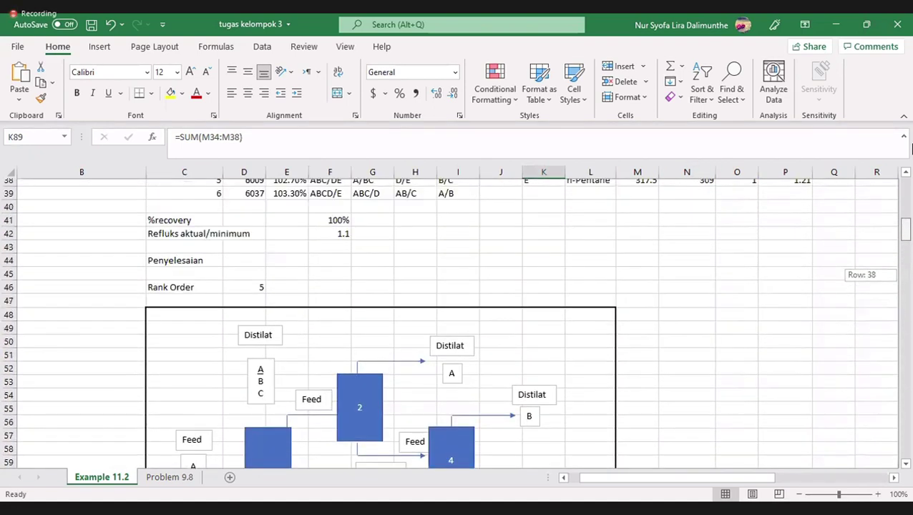
scroll(911, 148, up, 4)
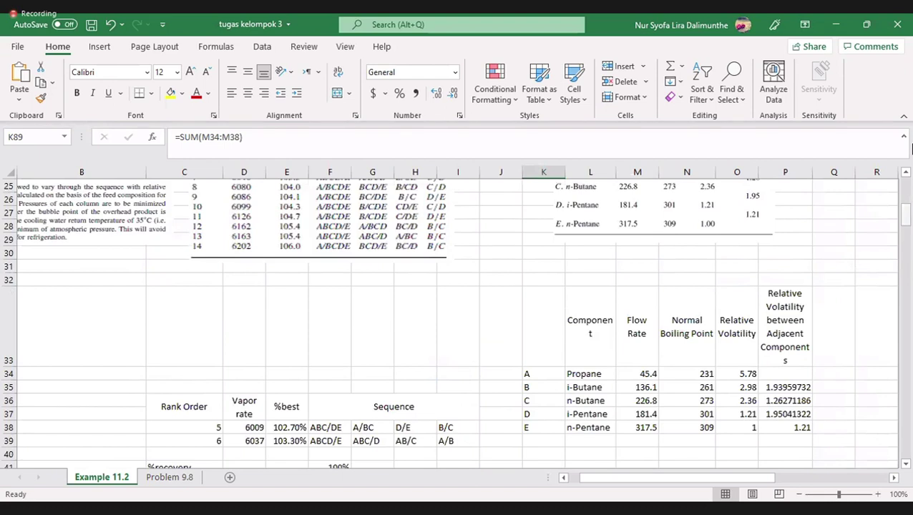
scroll(911, 148, down, 18)
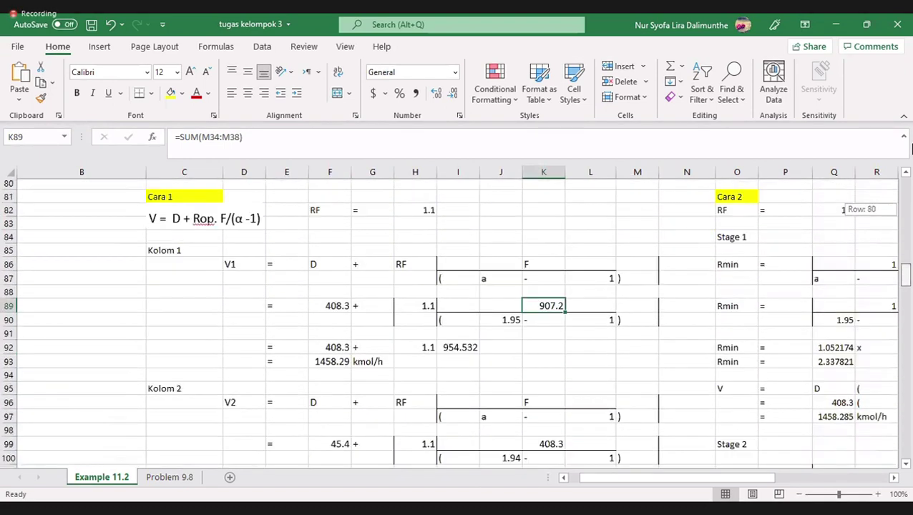
Check the Kolom 1 volatility reference in J90 against the relative volatilities between adjacent components in the component table
key(Left)
key(Down)
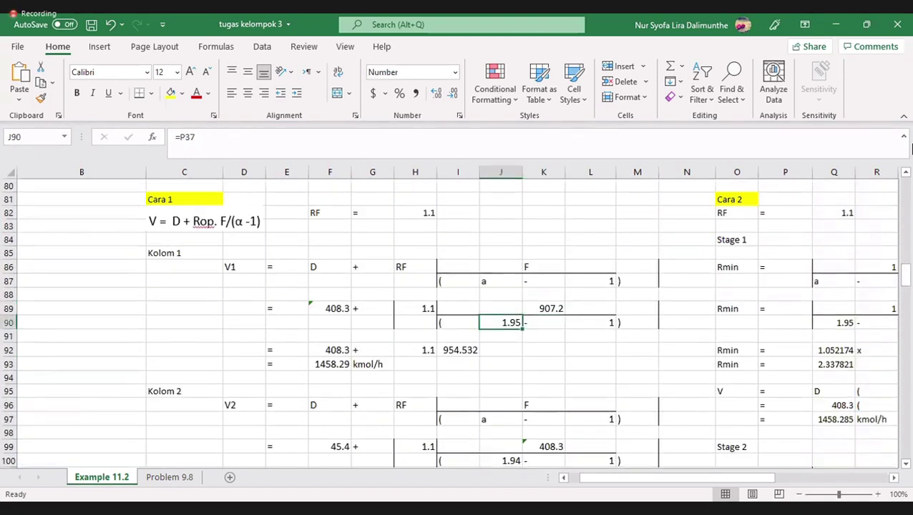
scroll(911, 148, up, 8)
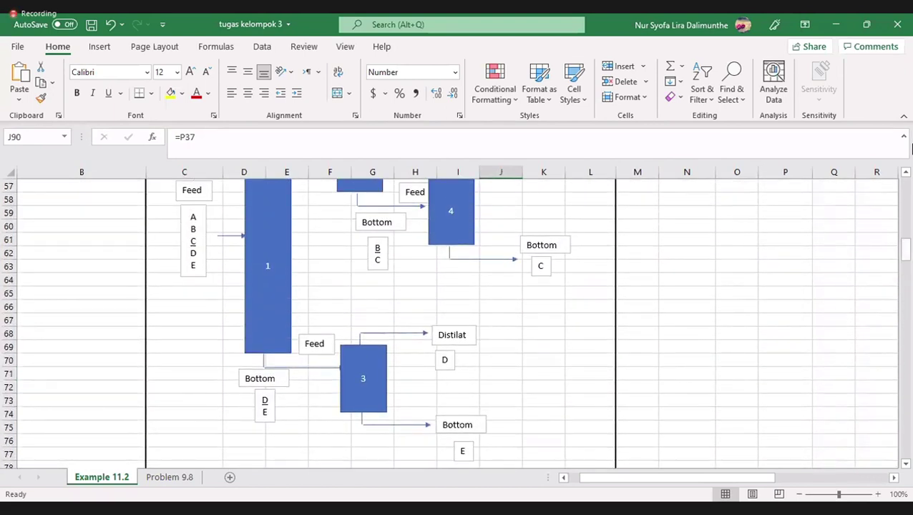
scroll(911, 148, up, 6)
scroll(911, 148, up, 2)
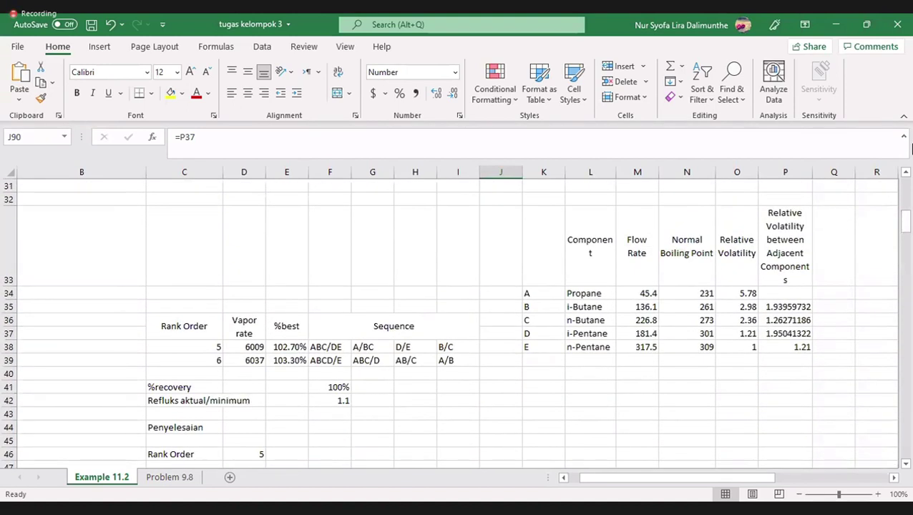
Trace the Kolom 1 volatility to P37 and inspect which relative volatilities its ratio formula uses
key(ctrl+bracketleft)
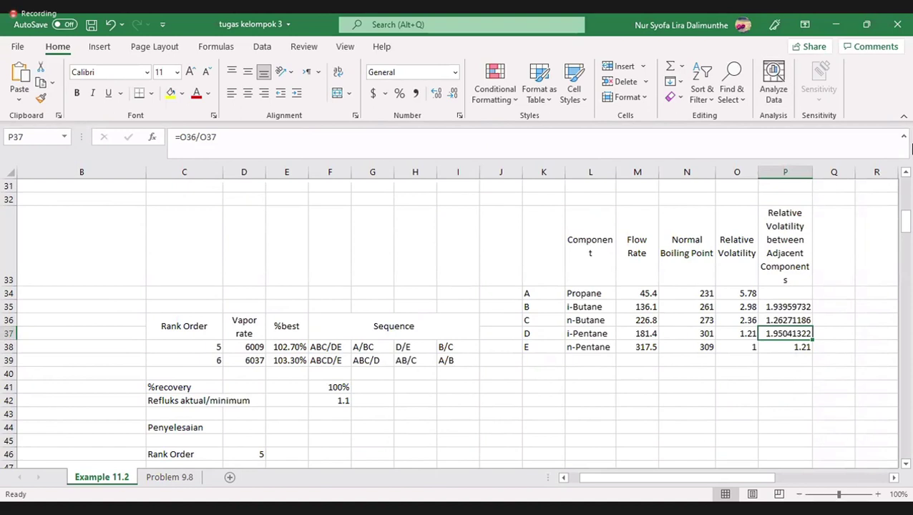
key(F2)
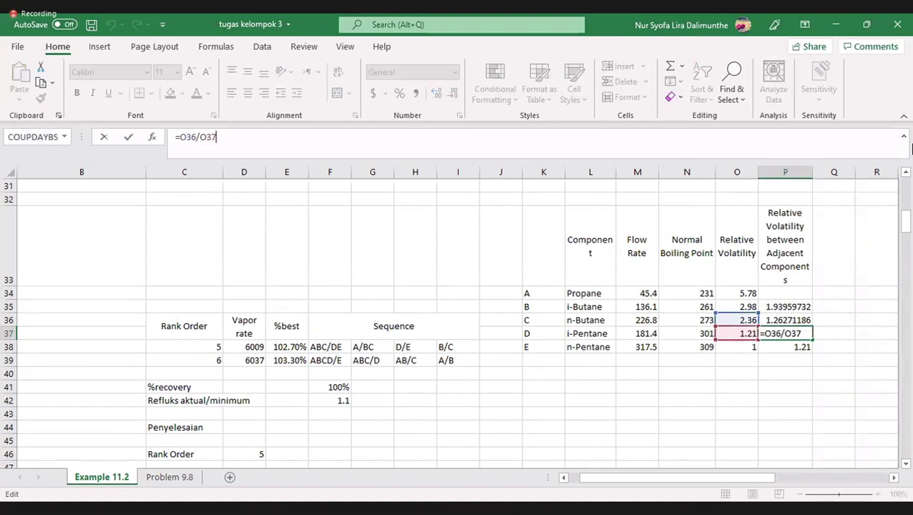
key(Return)
Check the Kolom 2 distillate formula in F99 against the distillate of column 2 in the sequence diagram
drag(906, 221, 905, 274)
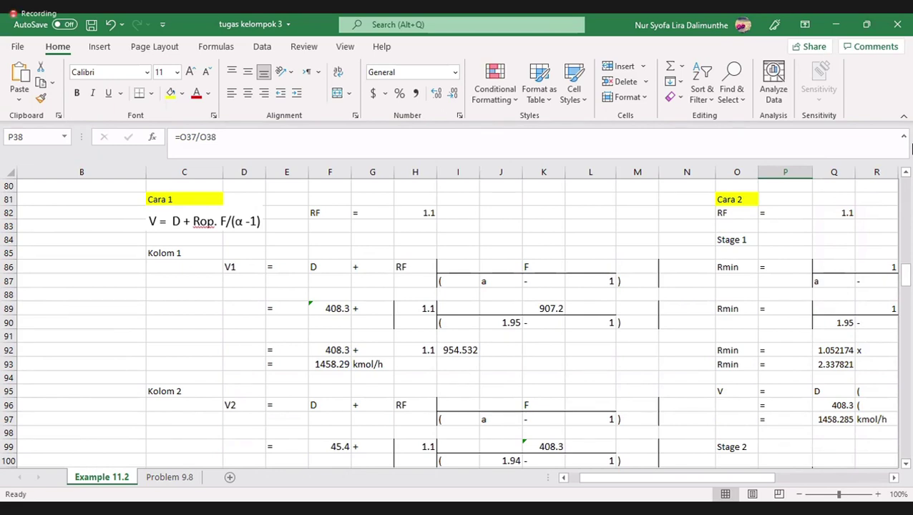
drag(905, 275, 906, 284)
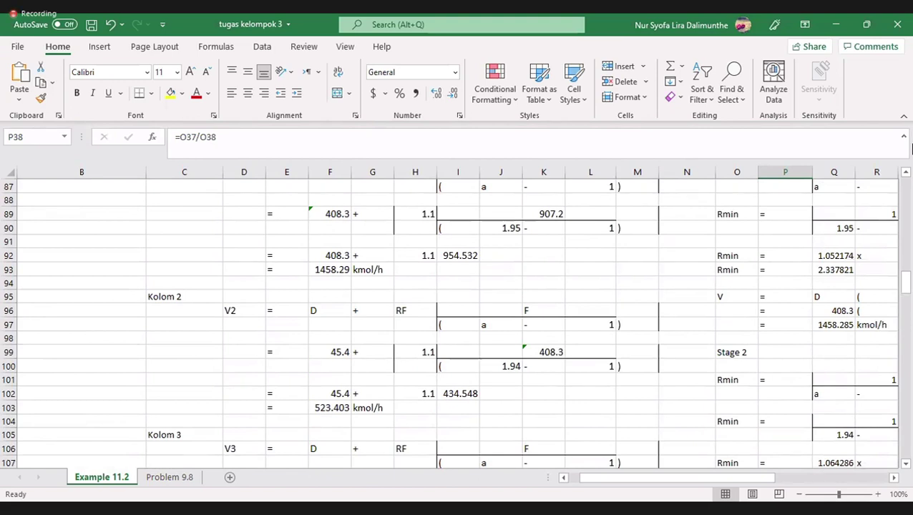
click(329, 352)
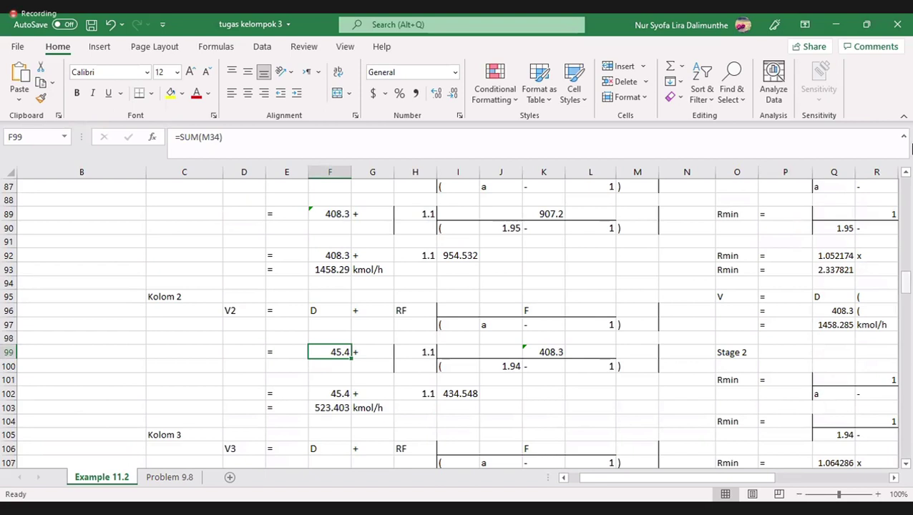
drag(905, 283, 905, 241)
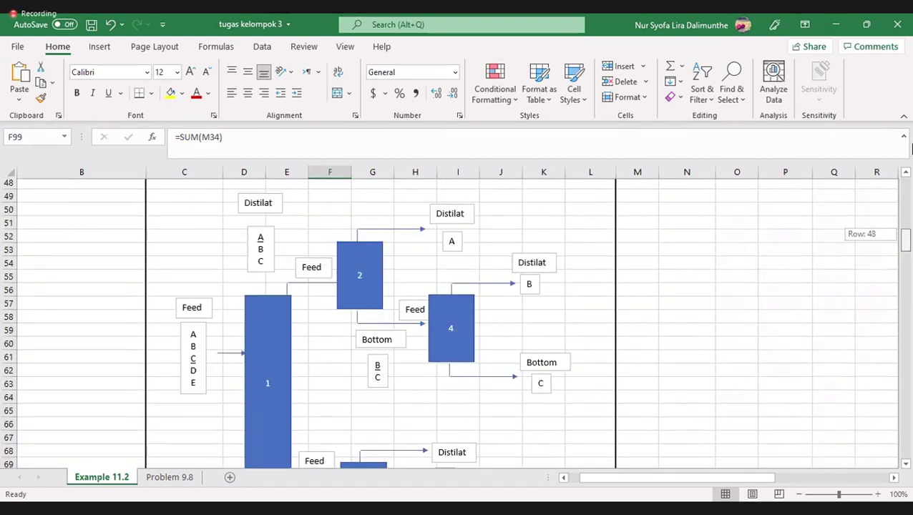
drag(912, 147, 911, 147)
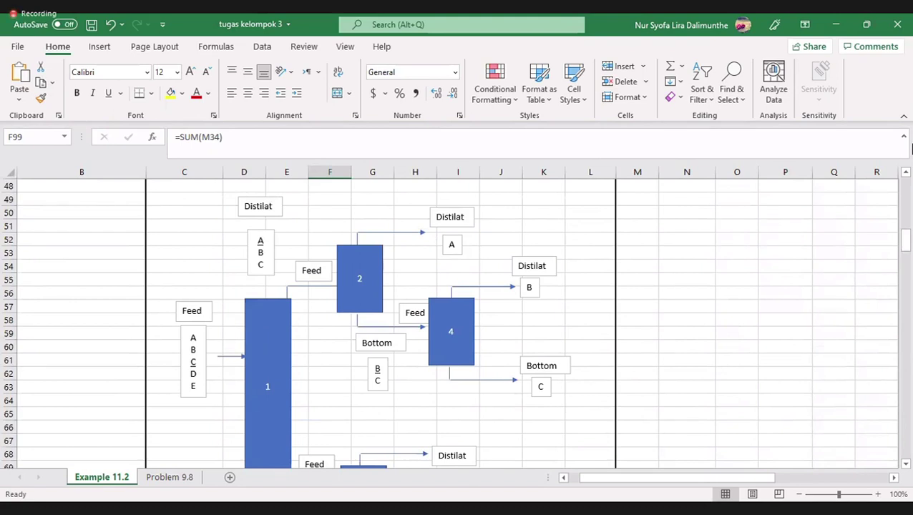
drag(906, 241, 905, 279)
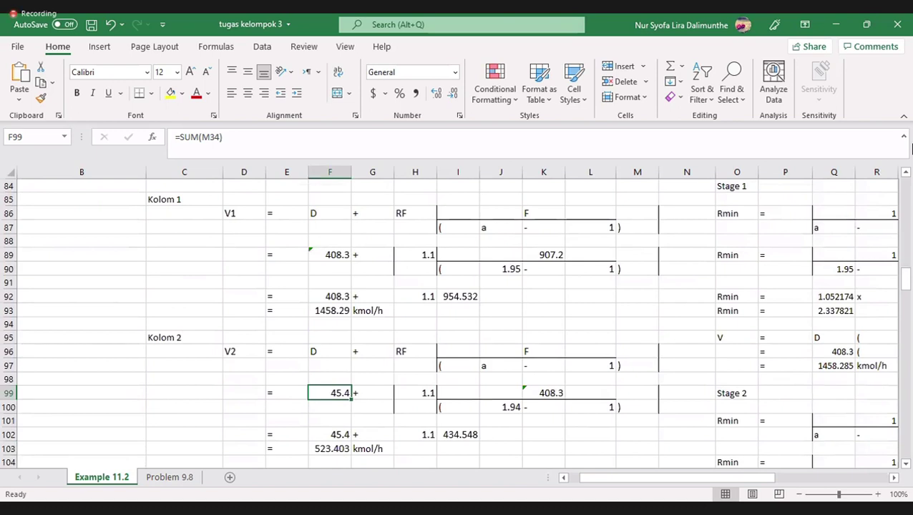
Inspect the Kolom 2 feed formula in K99
key(Right)
key(Right)
key(Right)
key(Right)
key(Right)
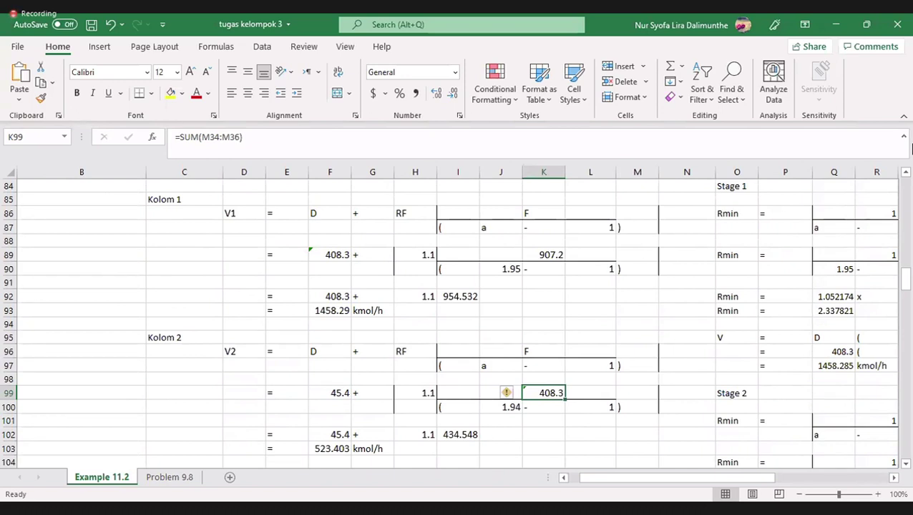
Check the Kolom 2 volatility reference in J100 against the relative volatilities between adjacent components in the component table
key(Left)
key(Down)
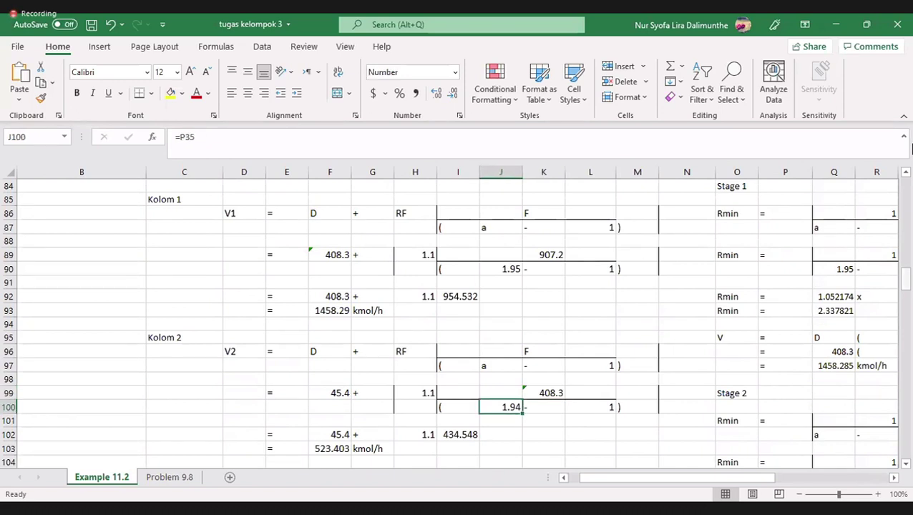
scroll(911, 147, up, 10)
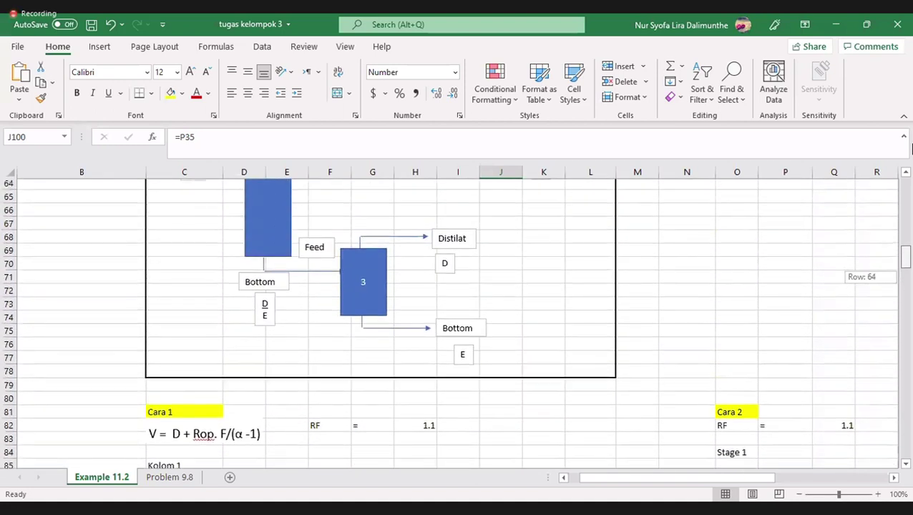
scroll(911, 146, up, 6)
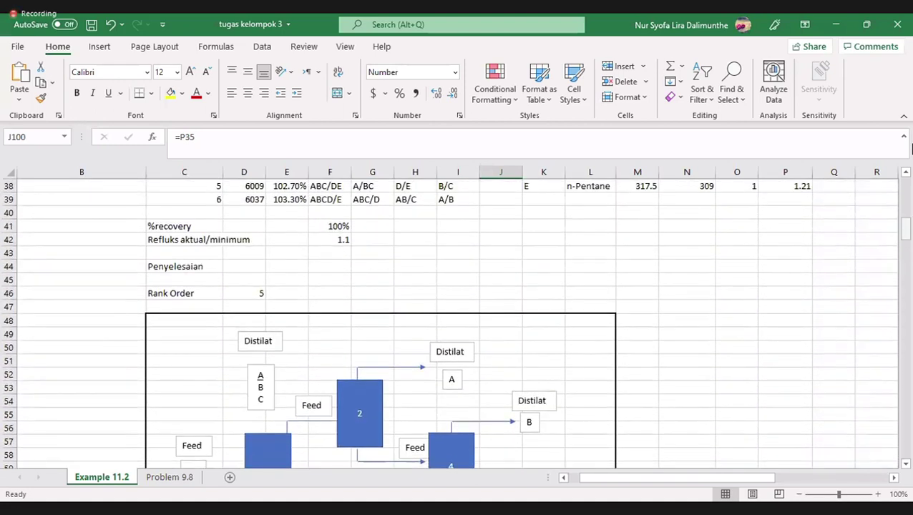
scroll(911, 147, up, 3)
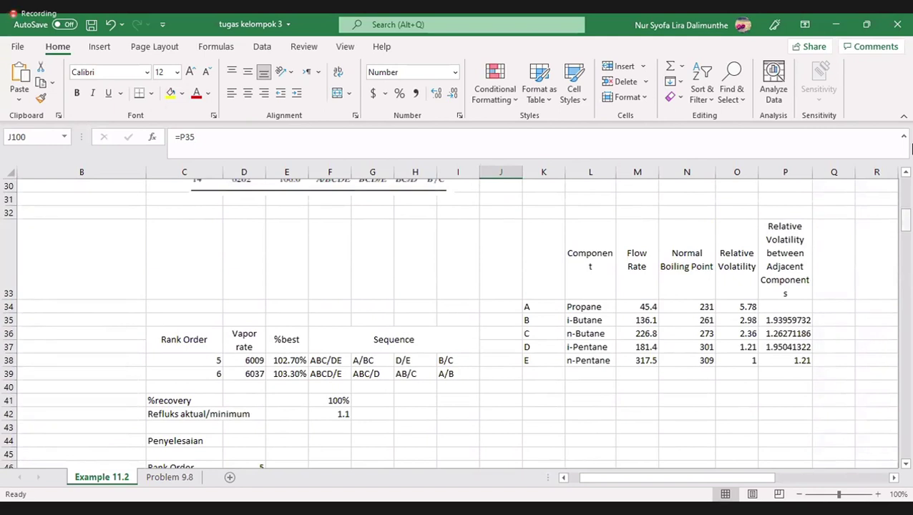
Check the Kolom 3 distillate reference in F109 against the distillate of column 3 in the sequence diagram
drag(905, 220, 906, 289)
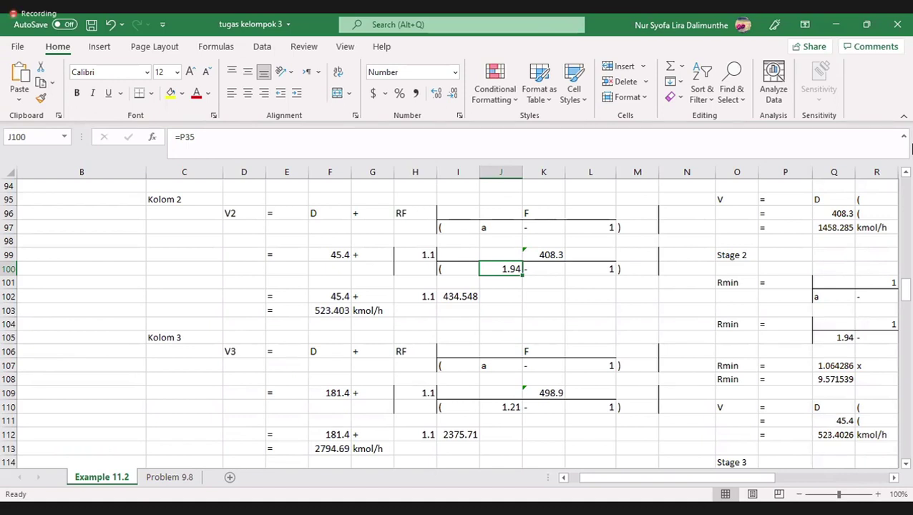
click(329, 393)
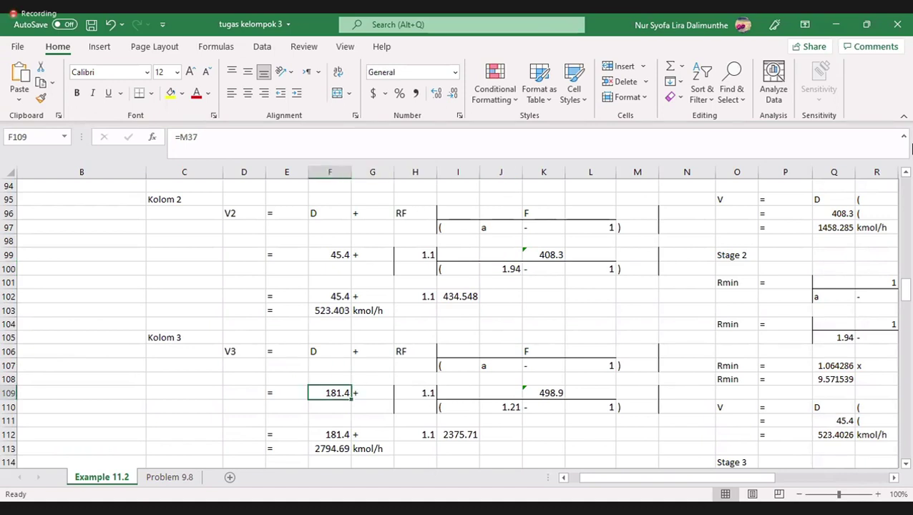
scroll(911, 146, up, 10)
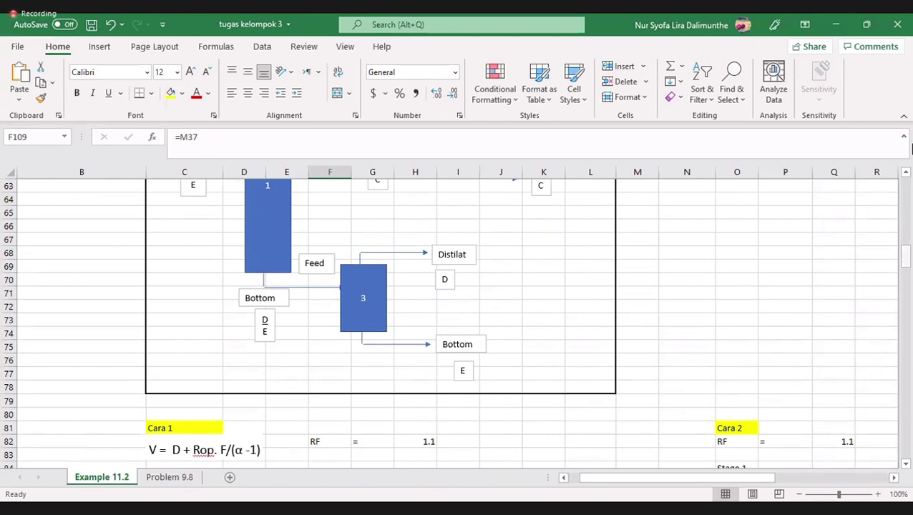
key(ctrl+BackSpace)
scroll(457, 321, up, 2)
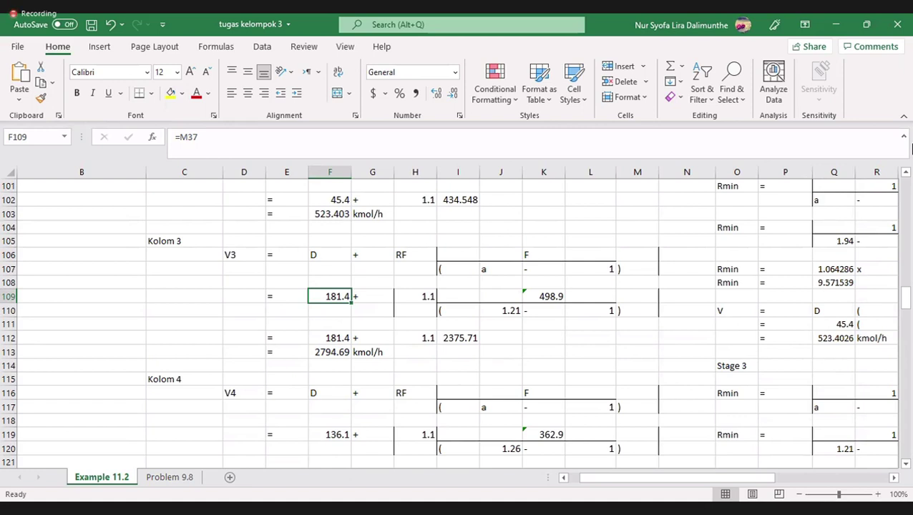
Examine the flow rate range summed in the Kolom 3 feed formula in K109 and review the Kolom 3 calculation
key(Right)
key(Right)
key(Right)
key(Right)
key(Right)
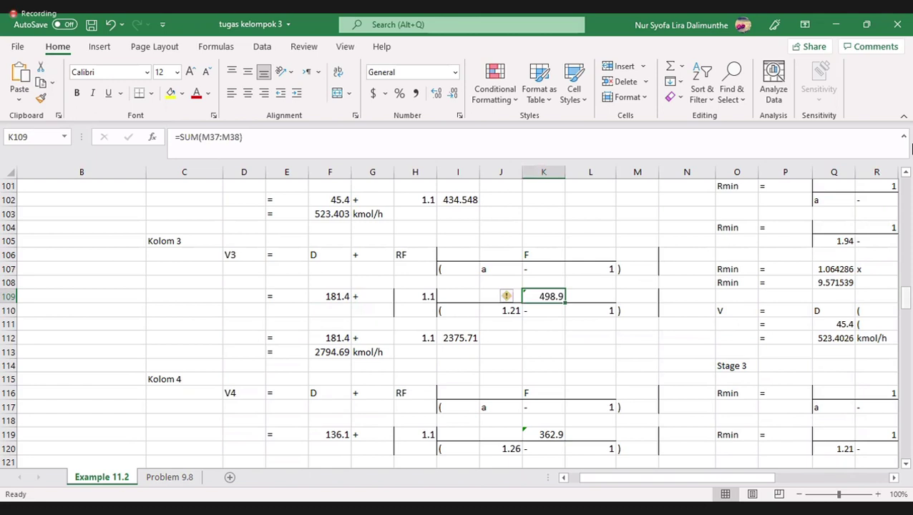
scroll(912, 147, up, 2)
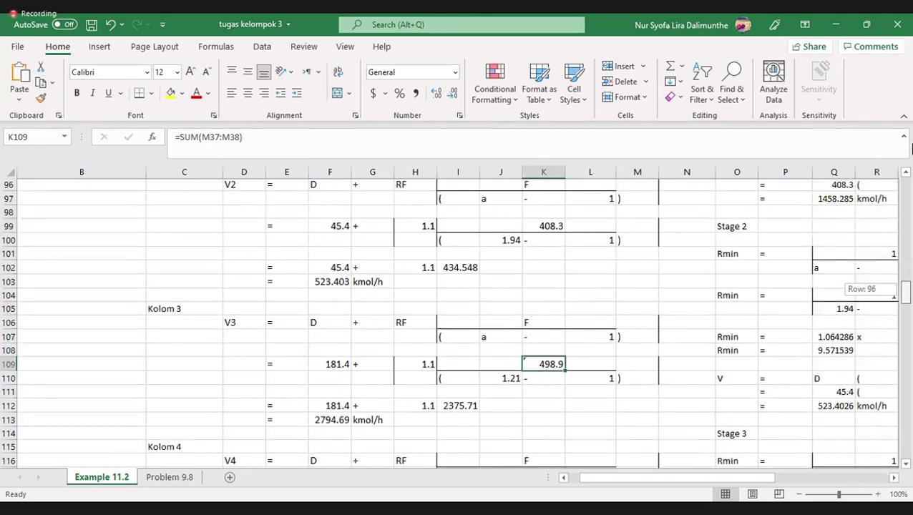
key(F2)
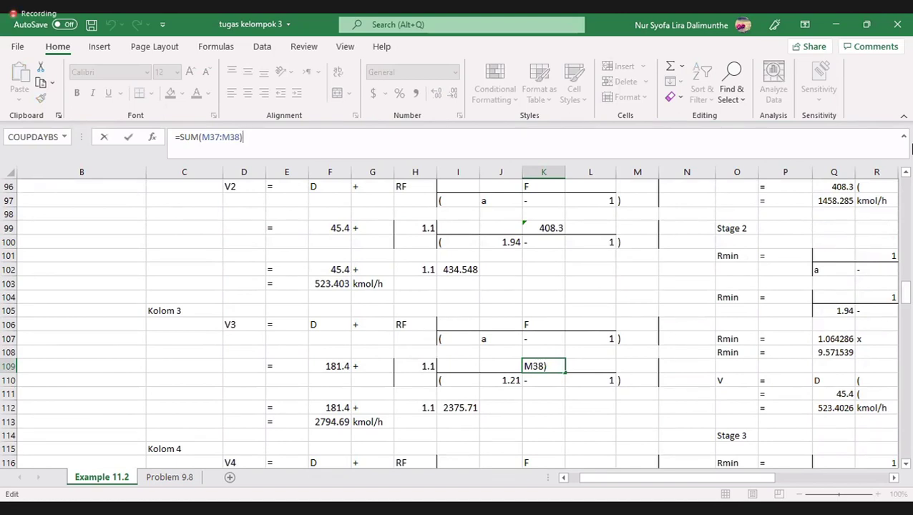
scroll(458, 322, up, 6)
scroll(457, 322, down, 3)
scroll(458, 322, down, 3)
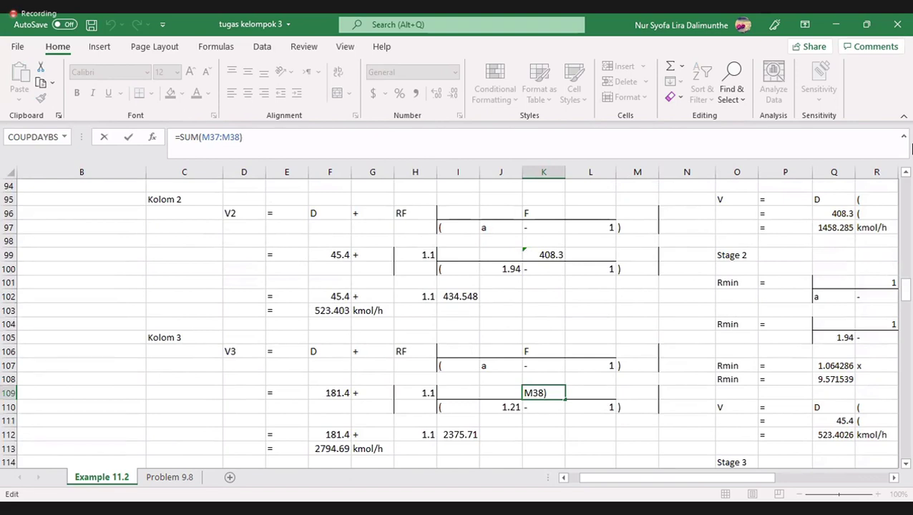
scroll(911, 148, down, 1)
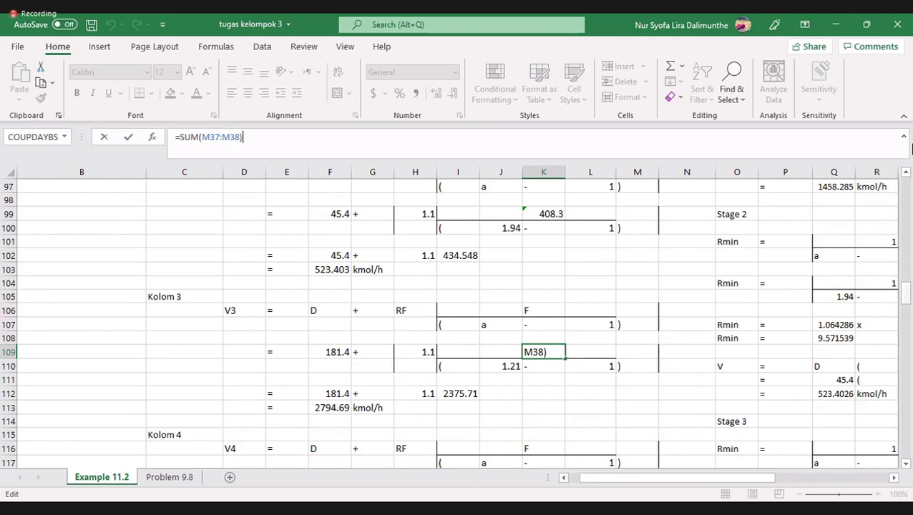
scroll(911, 148, down, 4)
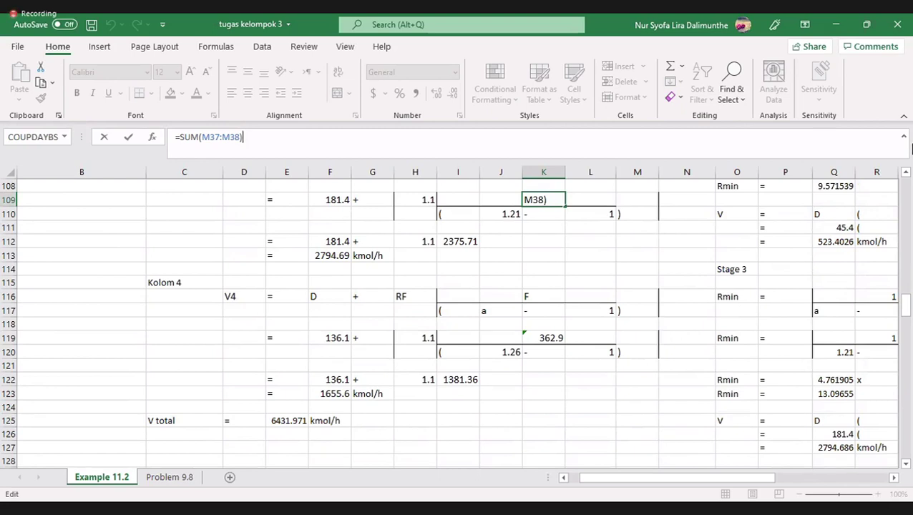
key(Escape)
Inspect the Kolom 4 distillate formula in F119 and the reflux factor reference in H119
key(ctrl+z)
key(F2)
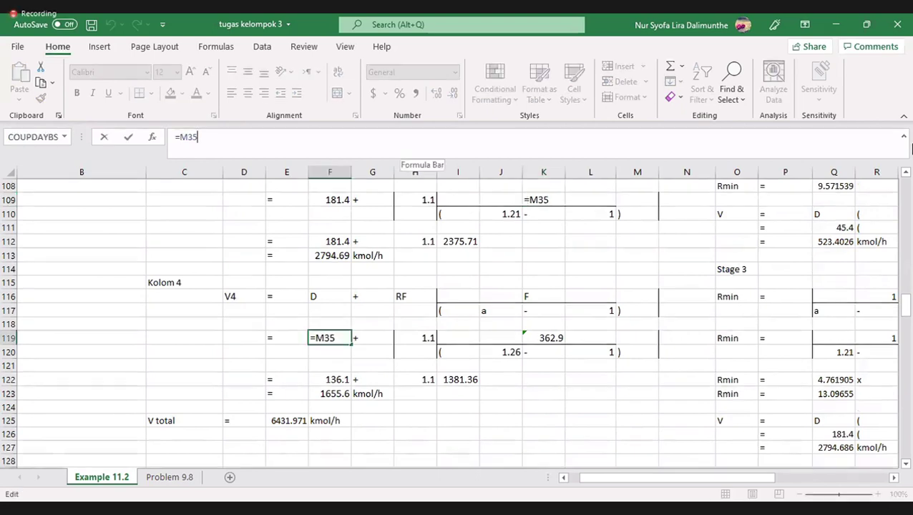
mouse_move(905, 306)
mouse_down()
mouse_move(905, 220)
mouse_move(905, 309)
mouse_up()
key(Return)
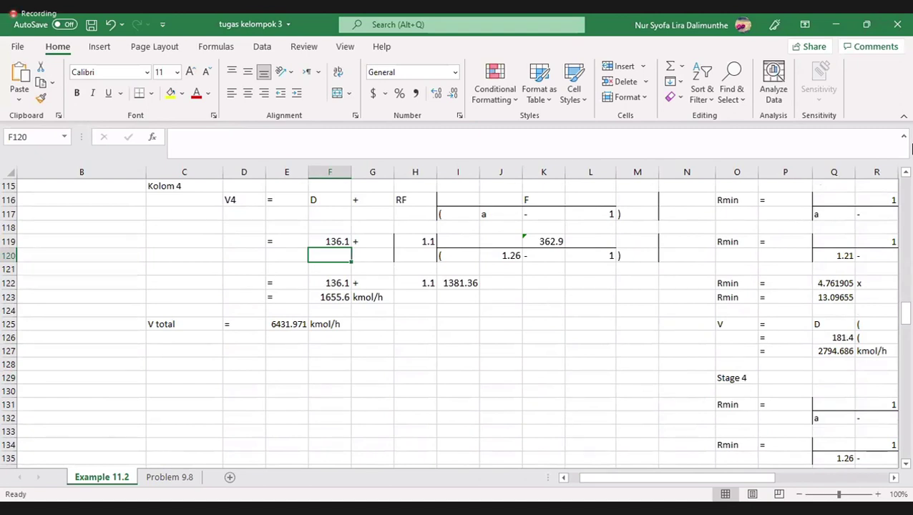
key(Up)
key(Right)
key(Right)
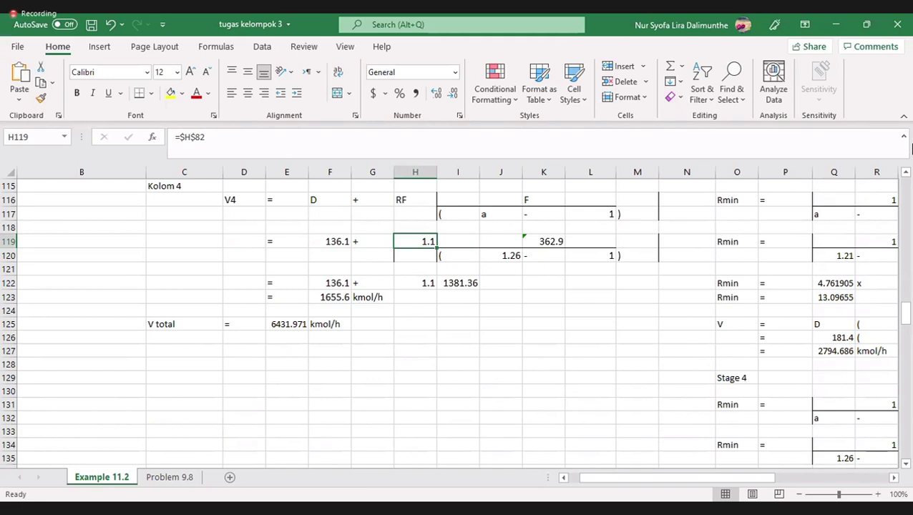
Inspect the formulas behind the feed, relative volatility and vapour load in the Kolom 4 calculation
key(Right)
key(Right)
key(Right)
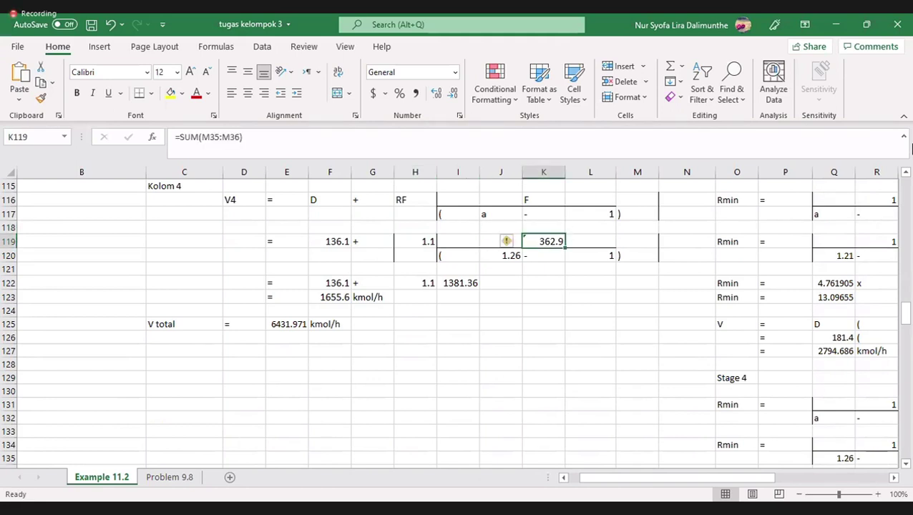
key(Down)
key(Left)
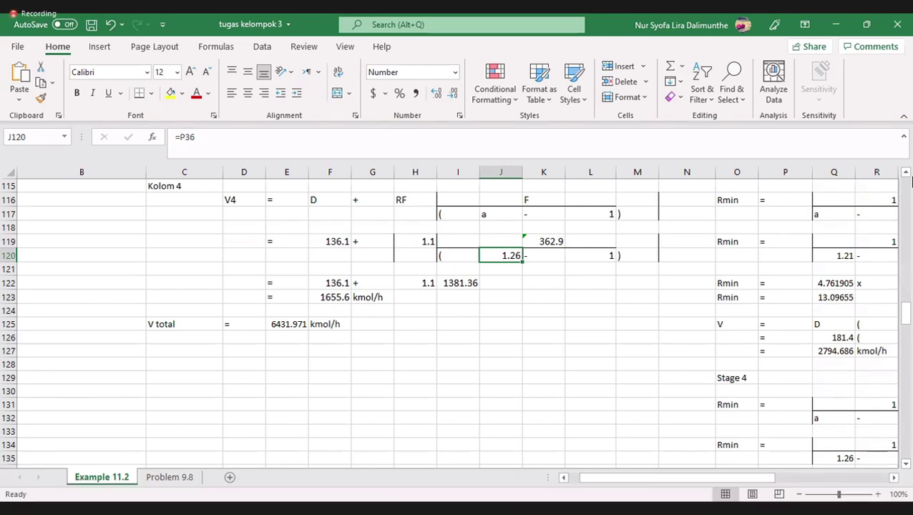
click(330, 297)
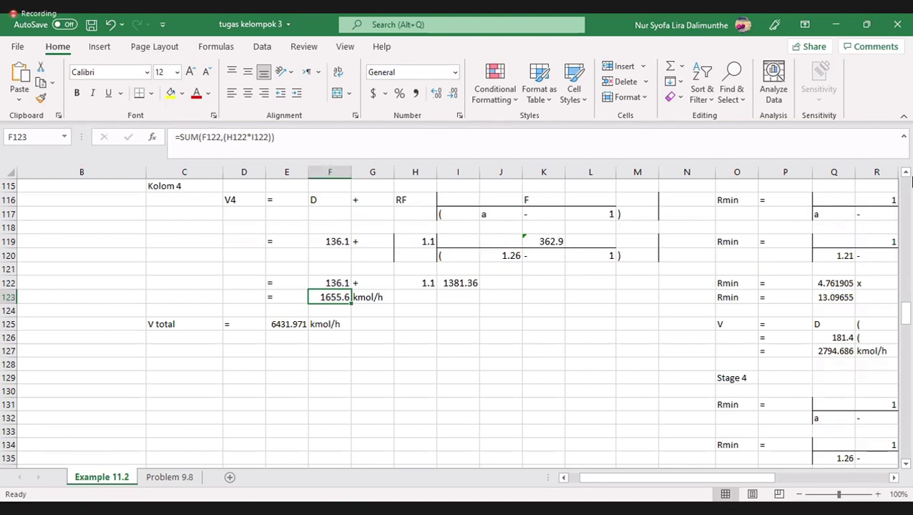
key(Right)
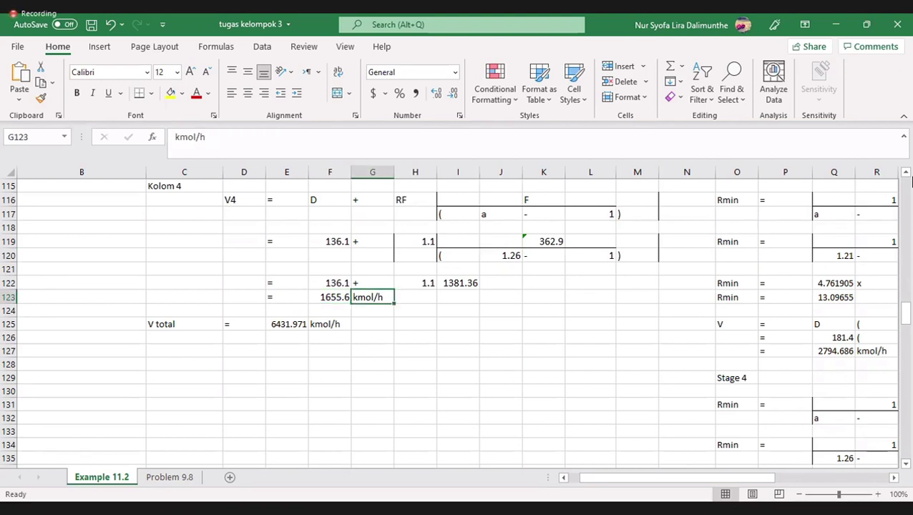
Examine the V total formula in E125 and the column vapour loads it references
key(Down)
key(Down)
key(Left)
key(Left)
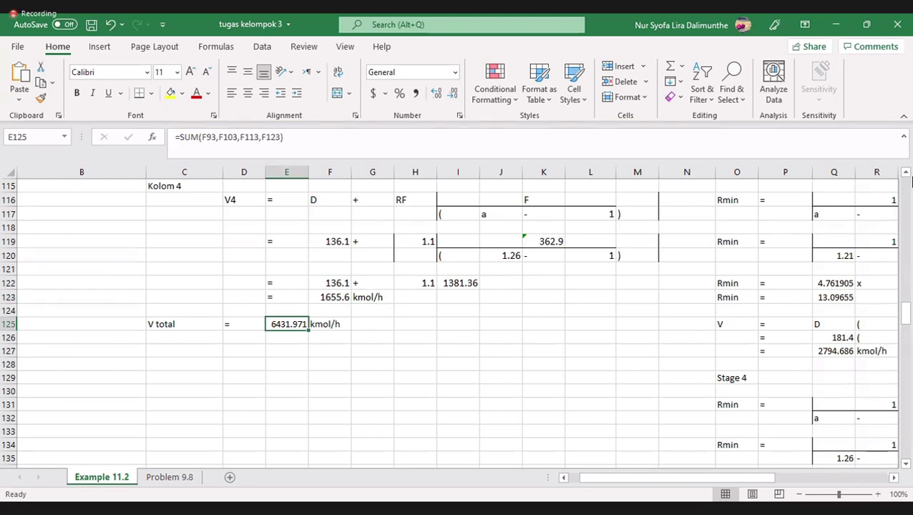
key(F2)
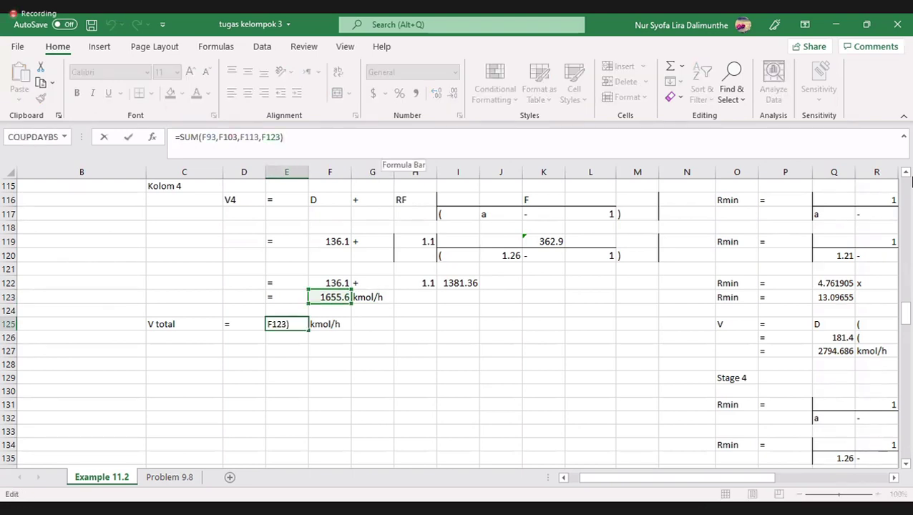
scroll(911, 182, up, 8)
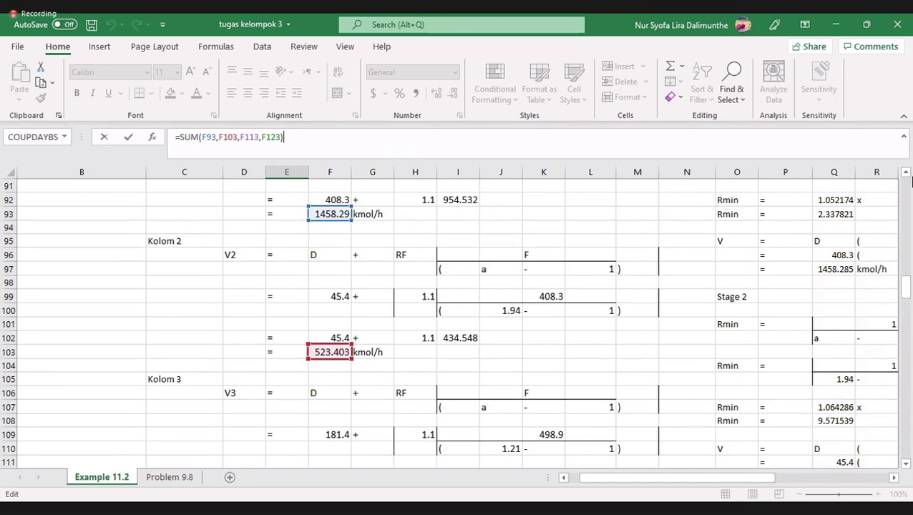
scroll(911, 183, down, 7)
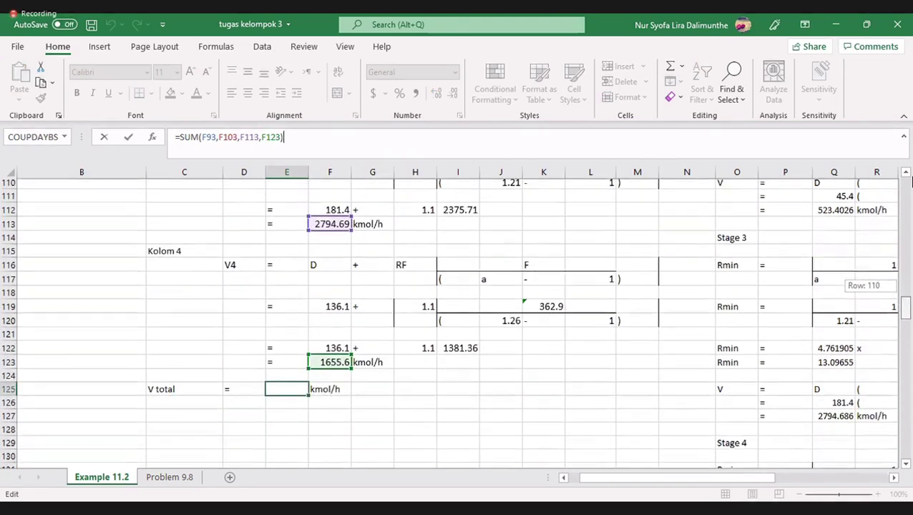
key(Return)
key(ctrl+z)
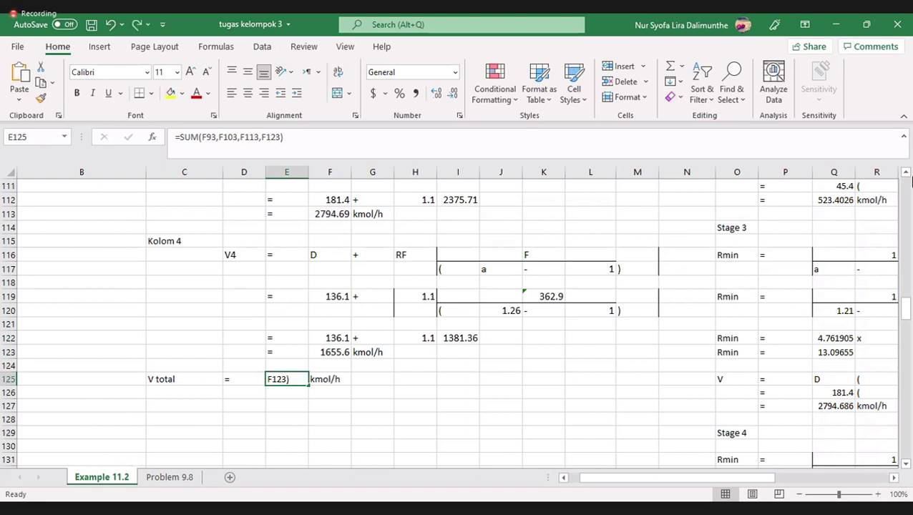
key(F2)
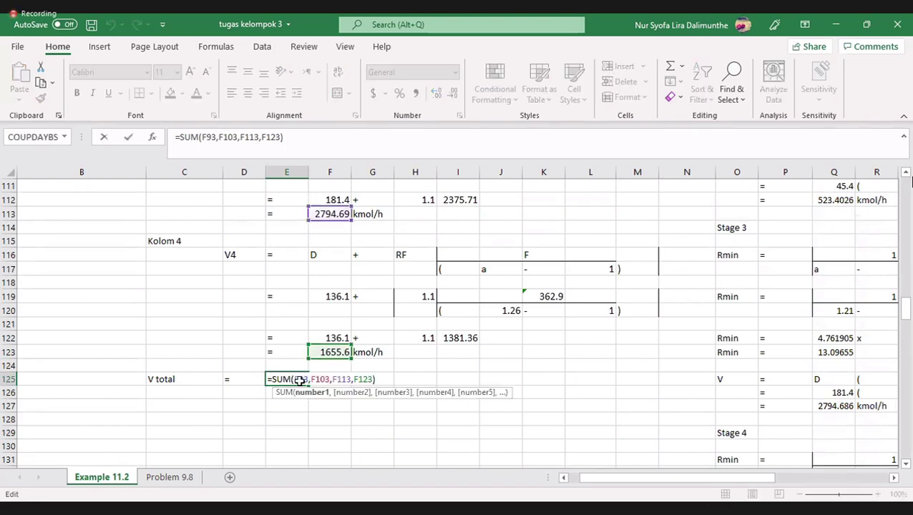
key(Escape)
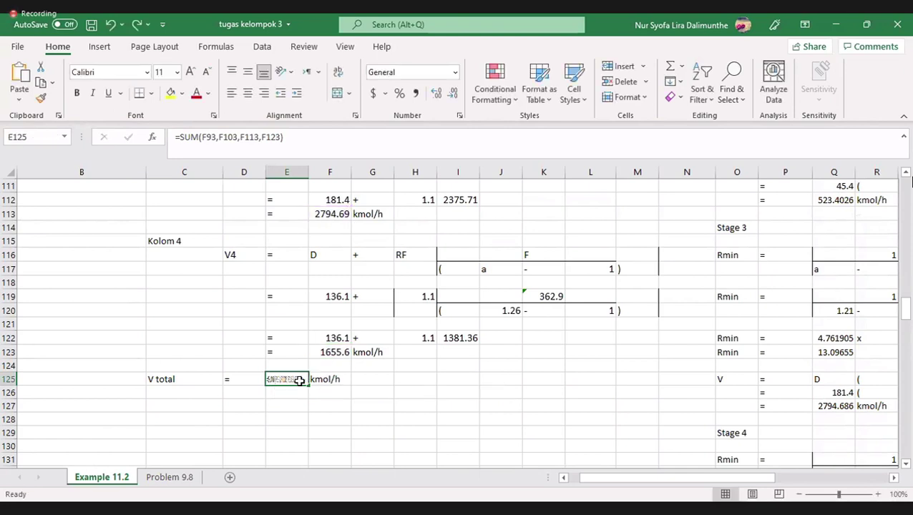
Trace the calculation back to its source formulas in K109 and P37, and return to the V total result
key(ctrl+bracketleft)
key(ctrl+bracketleft)
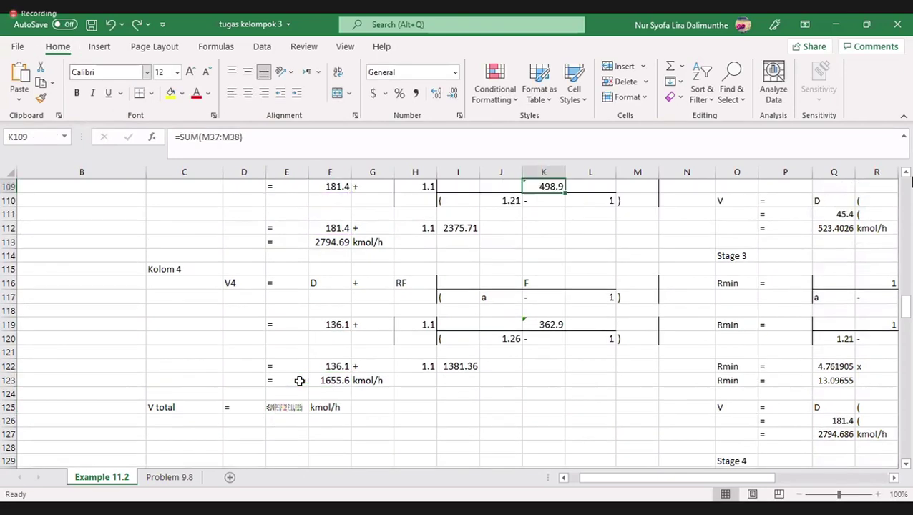
key(ctrl+bracketleft)
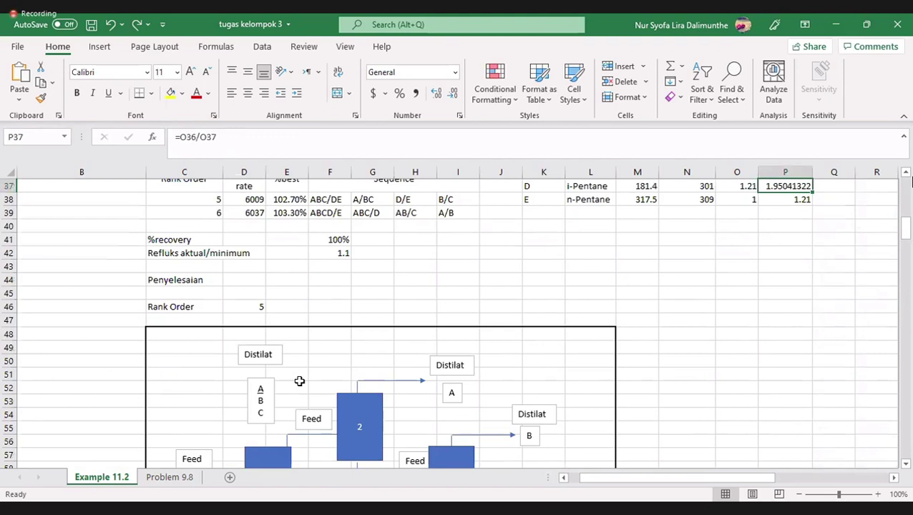
scroll(299, 380, down, 20)
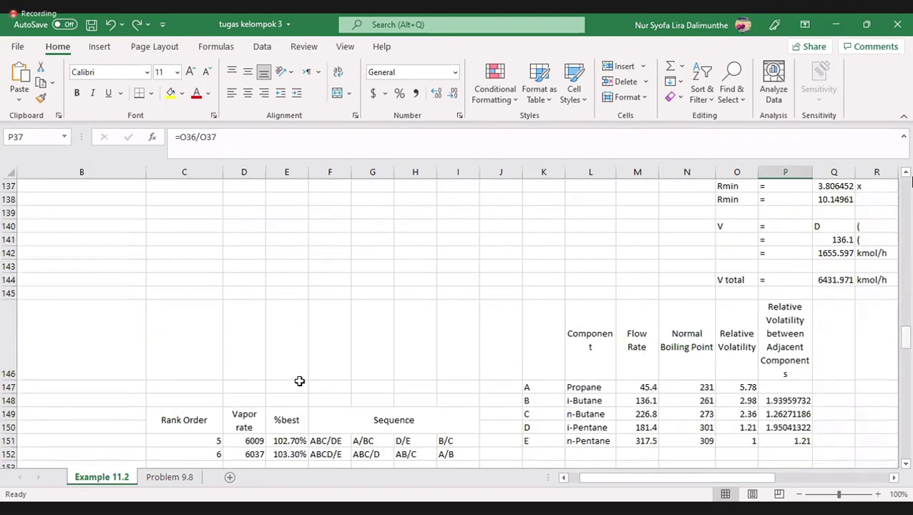
scroll(299, 380, up, 9)
scroll(299, 380, down, 1)
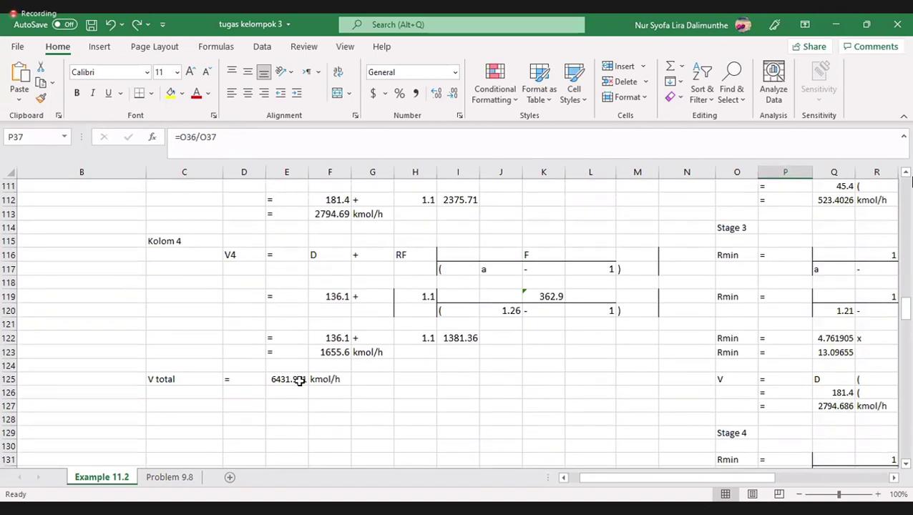
Review the published rank order table with the sequences marked for Kelompok 3
scroll(299, 380, up, 1)
scroll(299, 381, down, 1)
scroll(299, 381, up, 20)
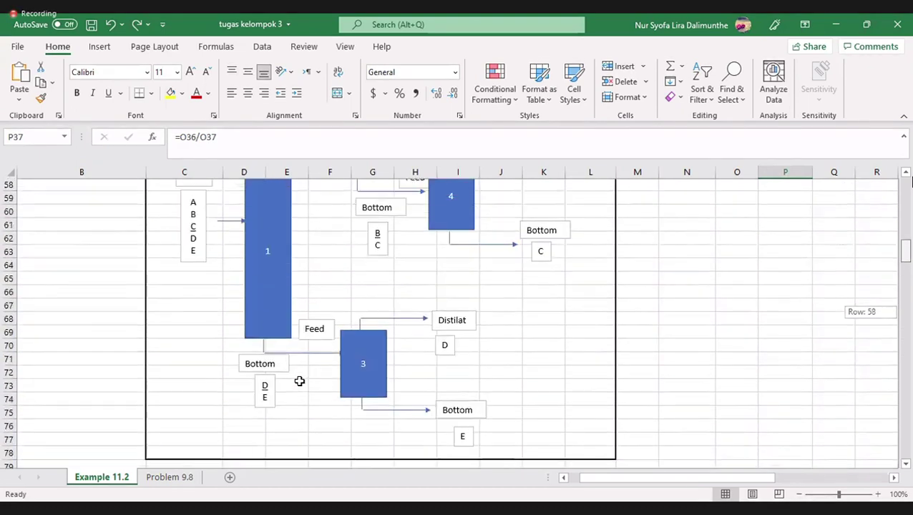
scroll(299, 380, up, 10)
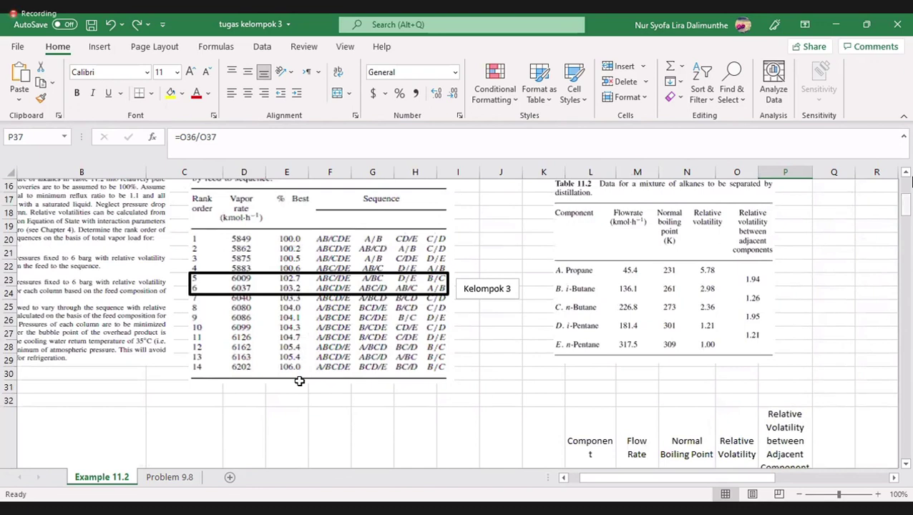
View the column sequence diagram for rank order 6, and return to the Kolom 4 and V total calculations
scroll(299, 380, down, 20)
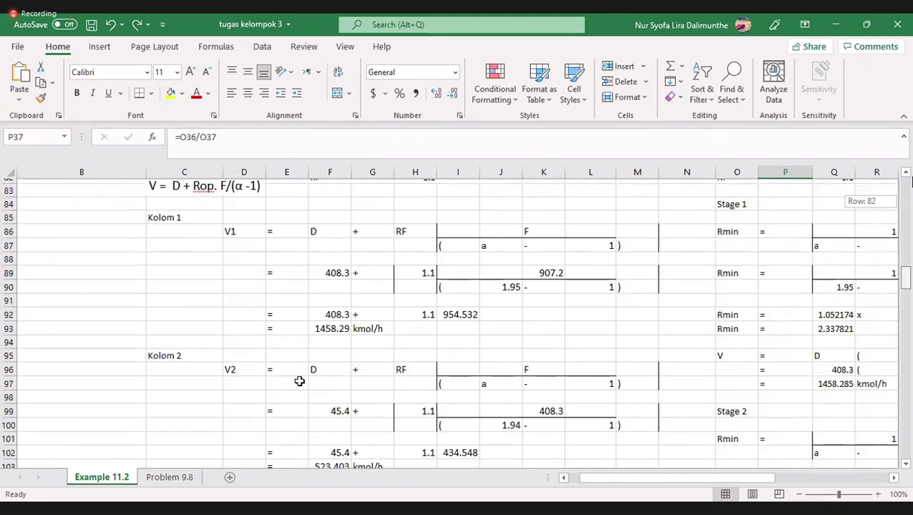
scroll(299, 381, down, 3)
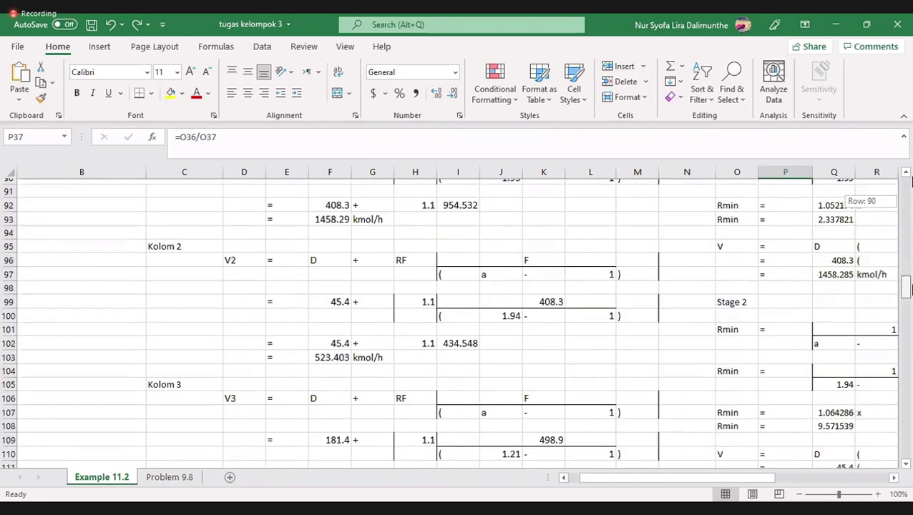
drag(907, 287, 906, 330)
drag(909, 289, 910, 289)
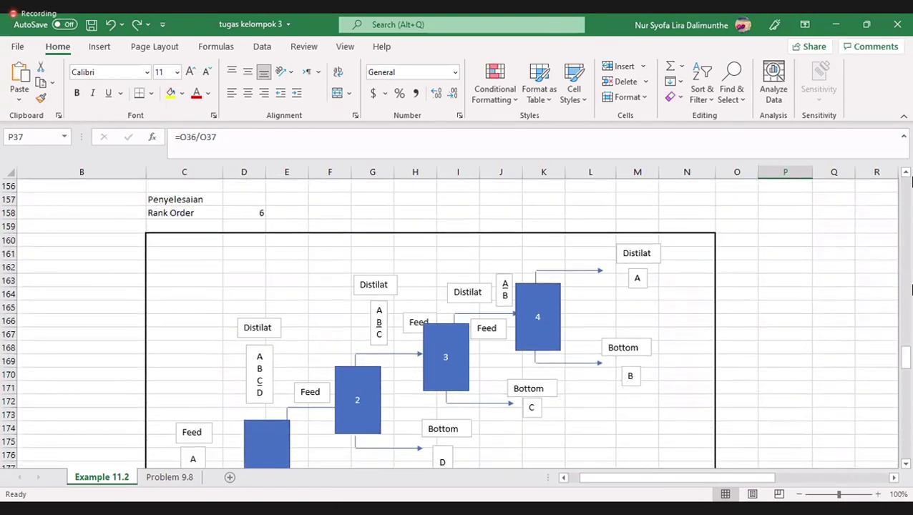
click(785, 199)
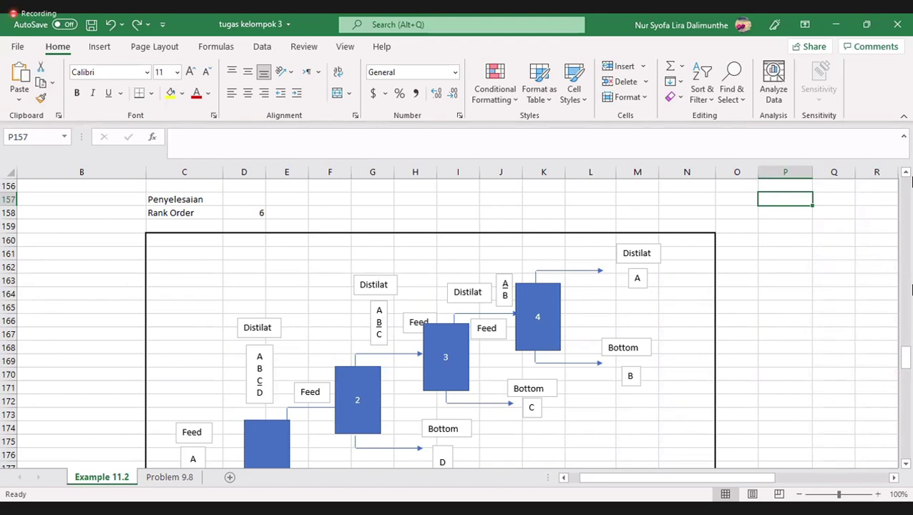
drag(905, 357, 904, 307)
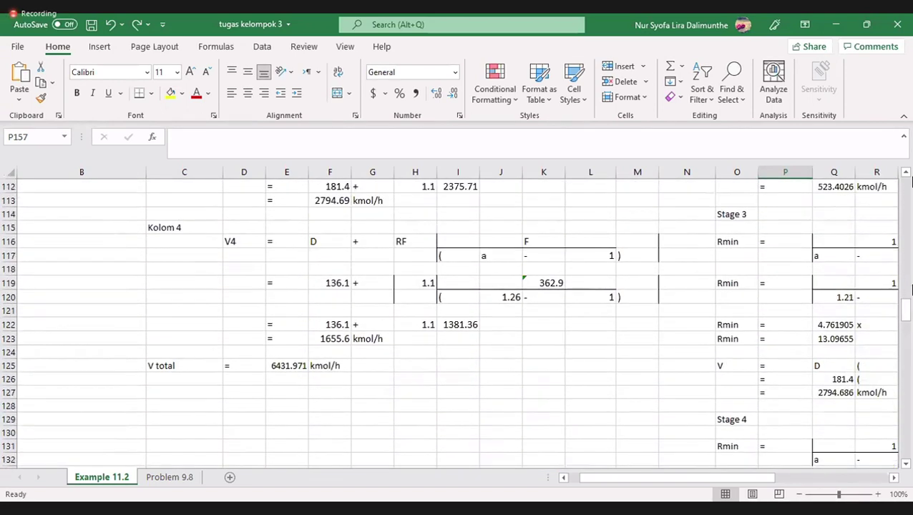
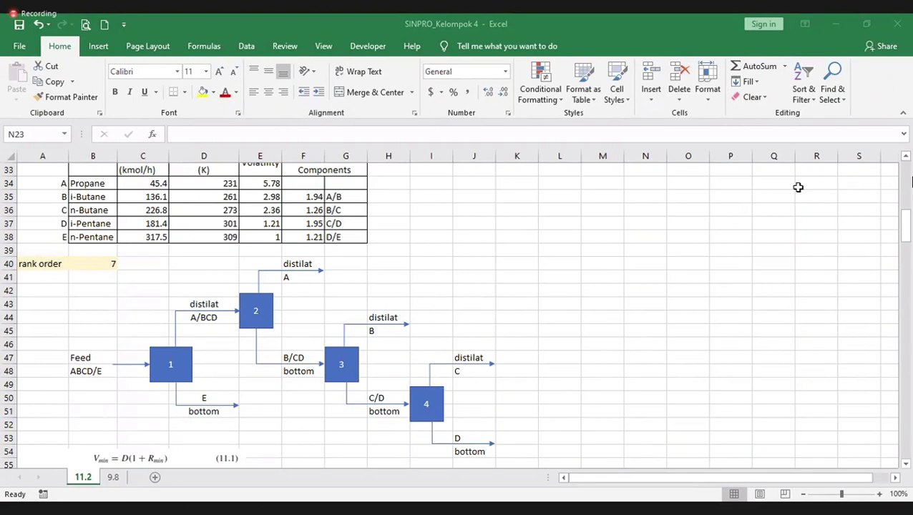
Review the rank order 7 sequence diagram, equations 11.1 and 11.2, and the Stage 1 calculation in SINPRO_Kelompok 4
click(905, 231)
drag(904, 231, 38, 315)
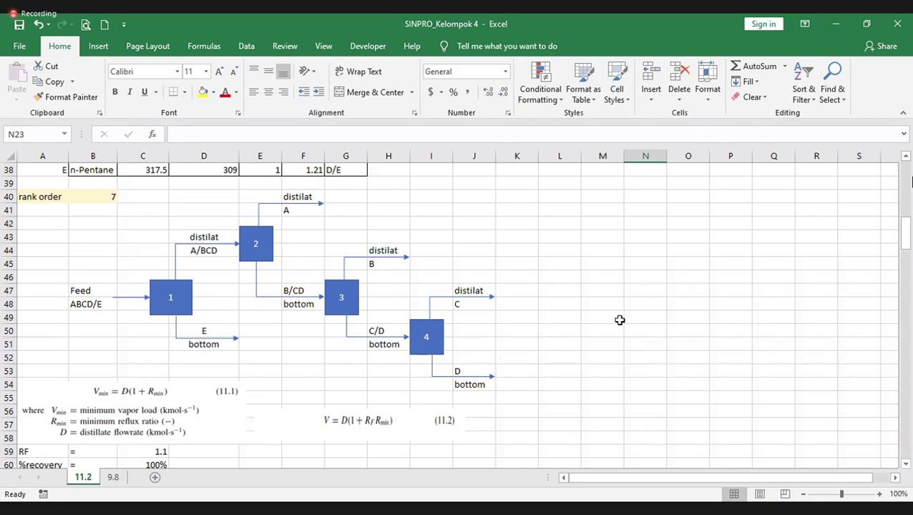
drag(908, 243, 909, 253)
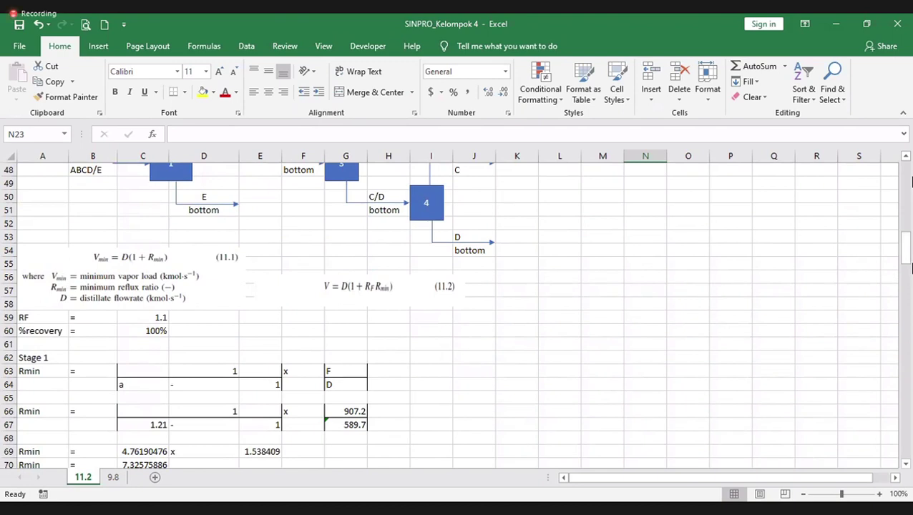
drag(907, 259, 905, 261)
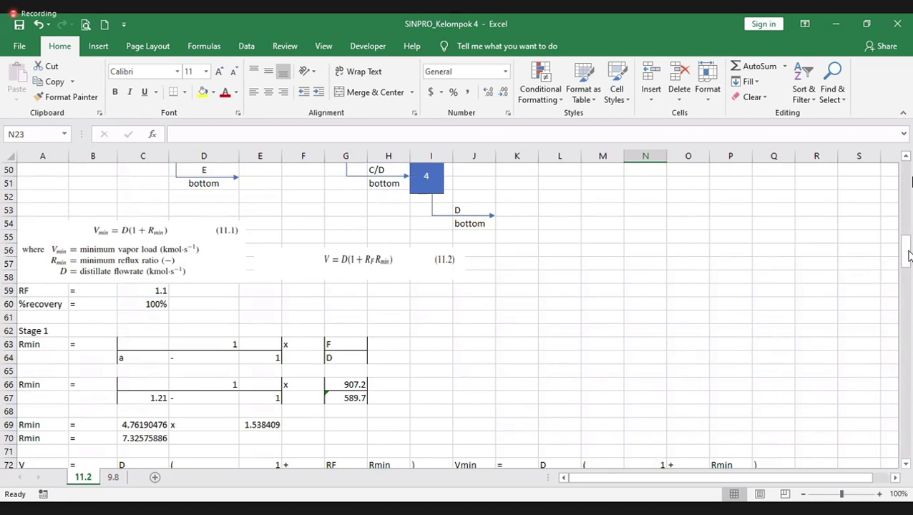
drag(907, 256, 906, 256)
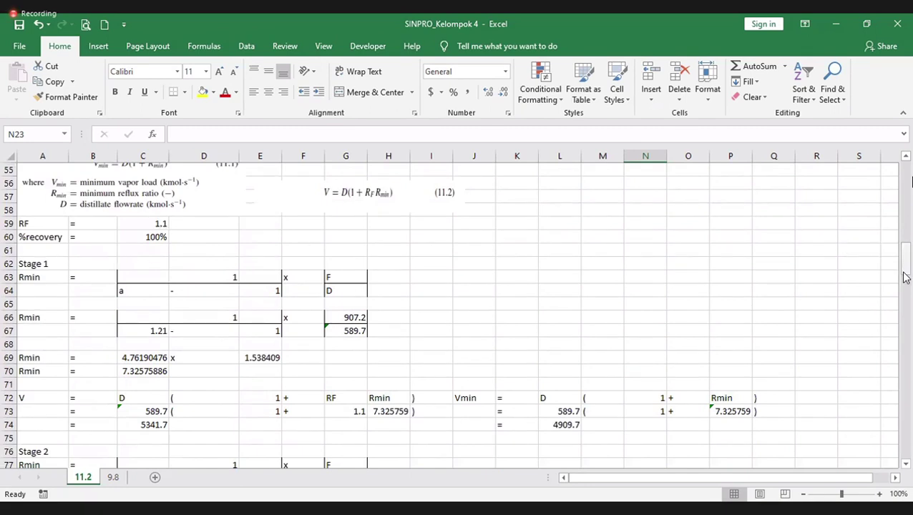
scroll(903, 276, down, 1)
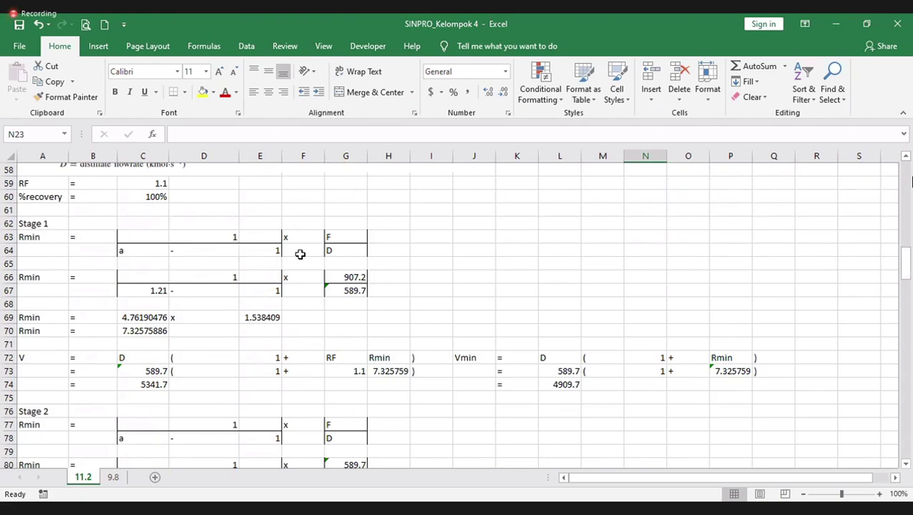
Inspect the Stage 1 feed formula in G66 and look up the flowrates it references
click(347, 277)
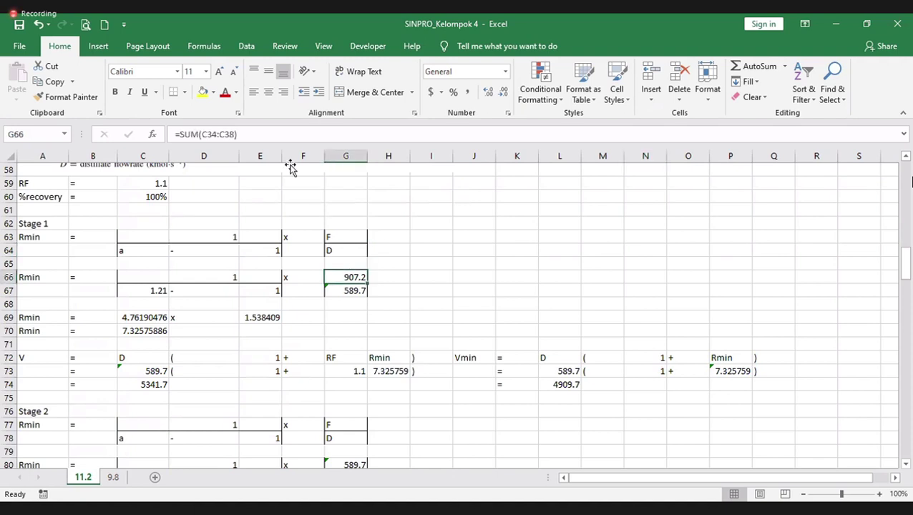
click(259, 132)
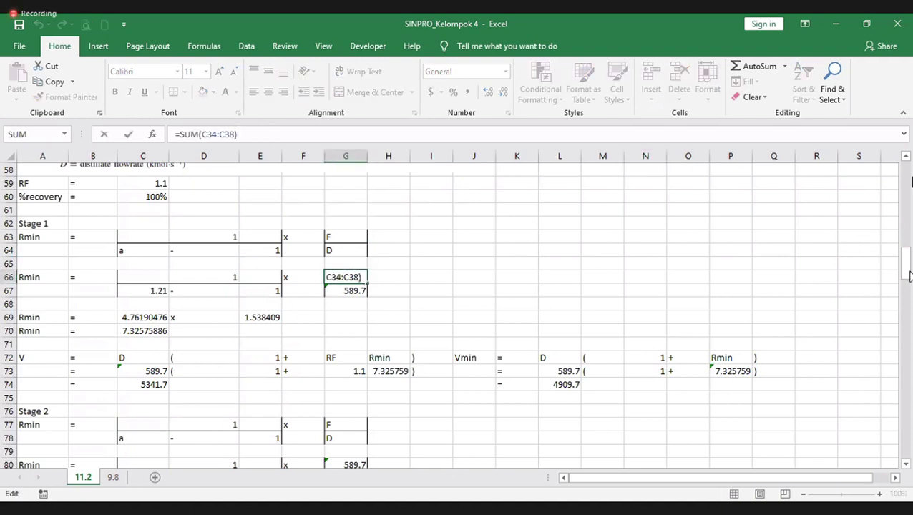
drag(907, 272, 894, 221)
key(Escape)
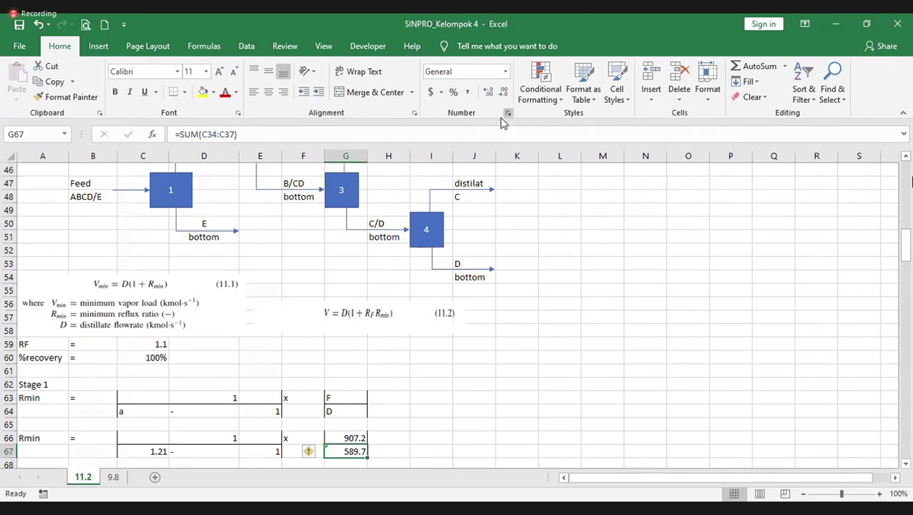
Inspect the Stage 1 distillate formula in G67 and the component flowrates it sums
click(506, 130)
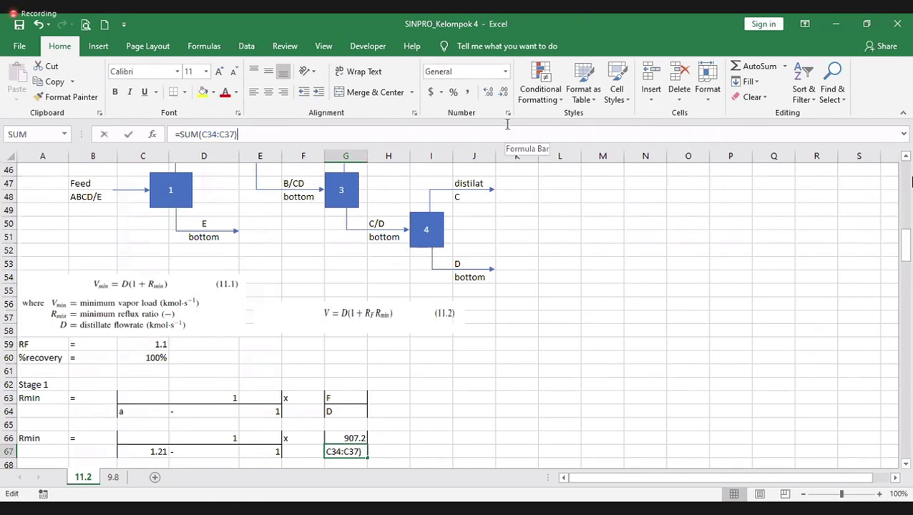
drag(906, 251, 905, 225)
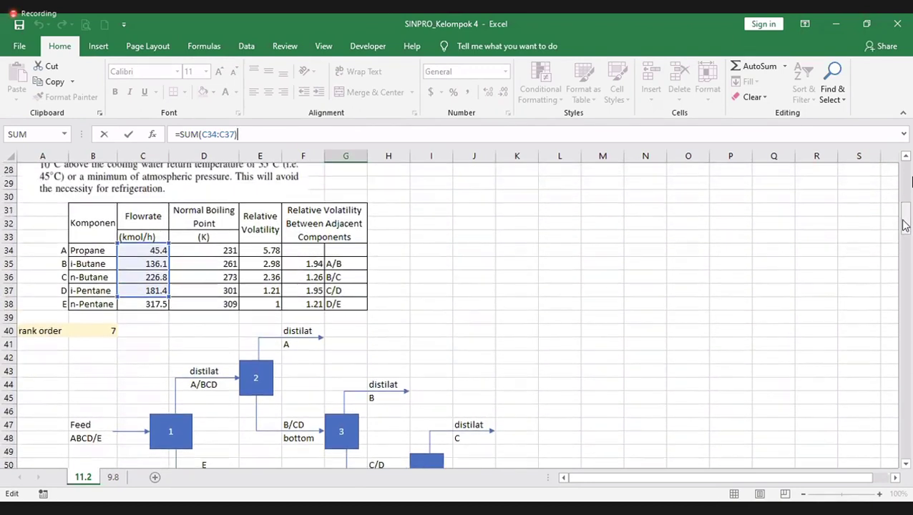
key(Return)
key(Return)
key(Return)
key(Return)
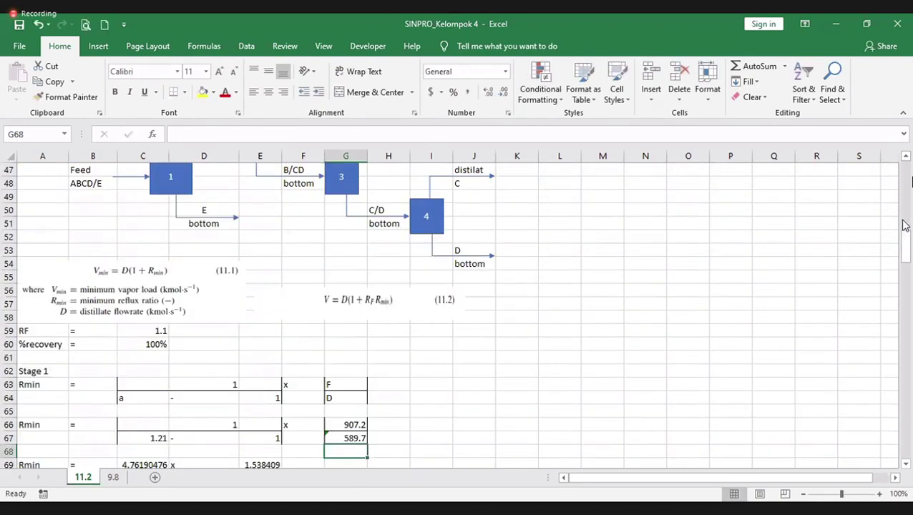
Check the source of the relative volatility used in the Stage 1 Rmin calculation in C67
key(Left)
key(Left)
key(Left)
key(Left)
key(Up)
key(Up)
key(Up)
key(Up)
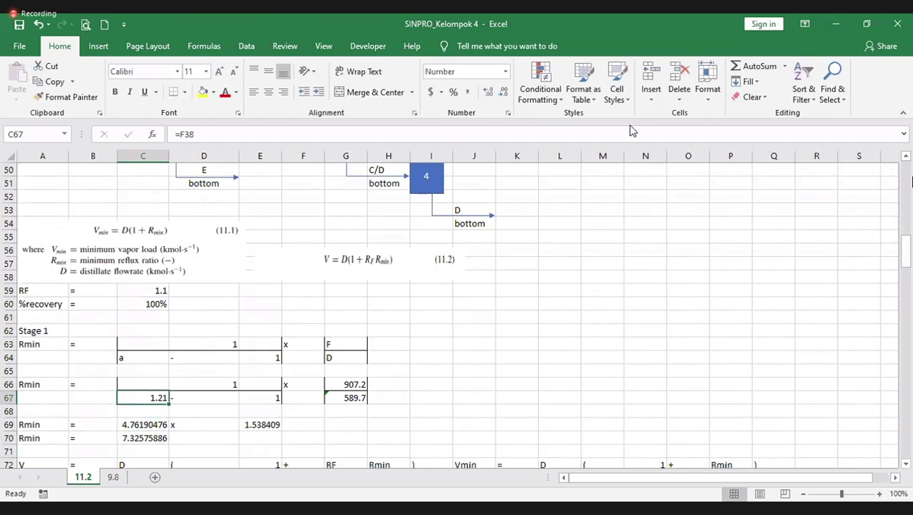
Trace the C67 reference back to the D/E relative volatility in the component table
key(F2)
mouse_move(907, 249)
mouse_down()
mouse_move(904, 215)
mouse_move(906, 241)
mouse_up()
key(Return)
key(Return)
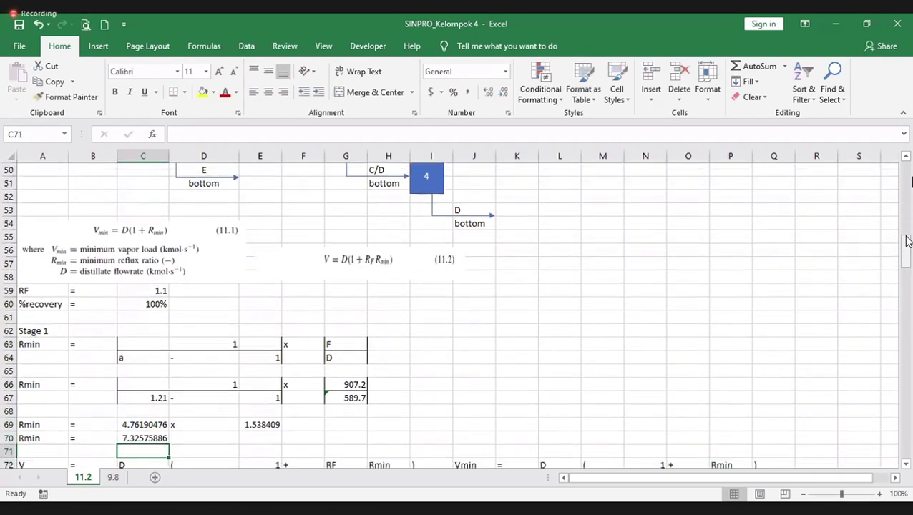
Review the Stage 1 V and Vmin calculations and inspect the vapour load formula in C74
key(Down)
key(Down)
key(Down)
key(Down)
key(Down)
key(Down)
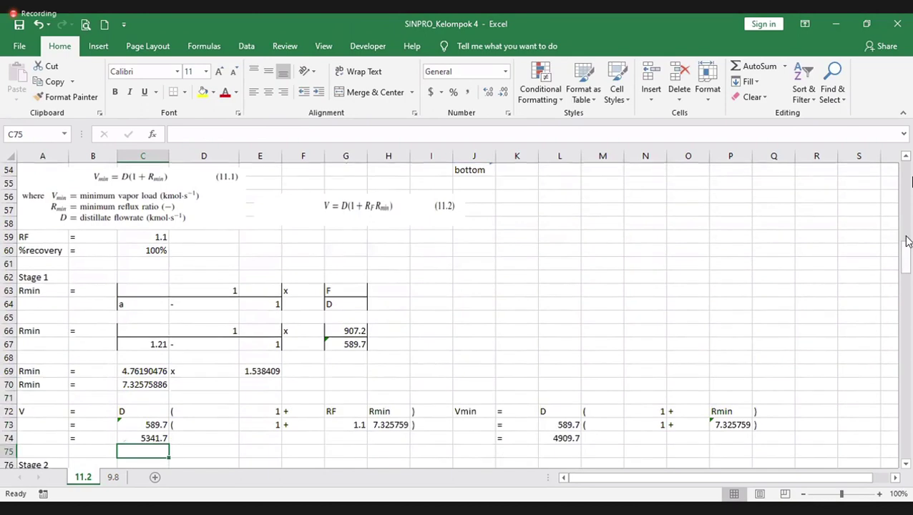
key(Down)
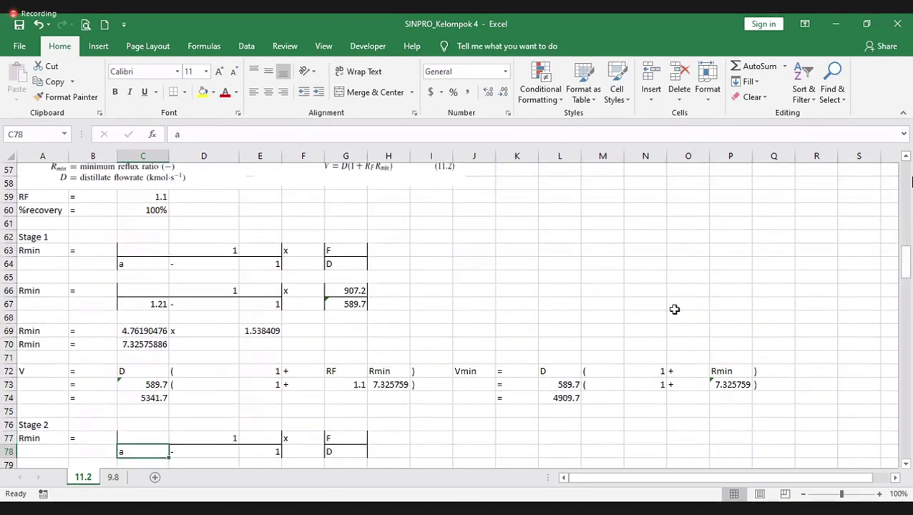
click(146, 397)
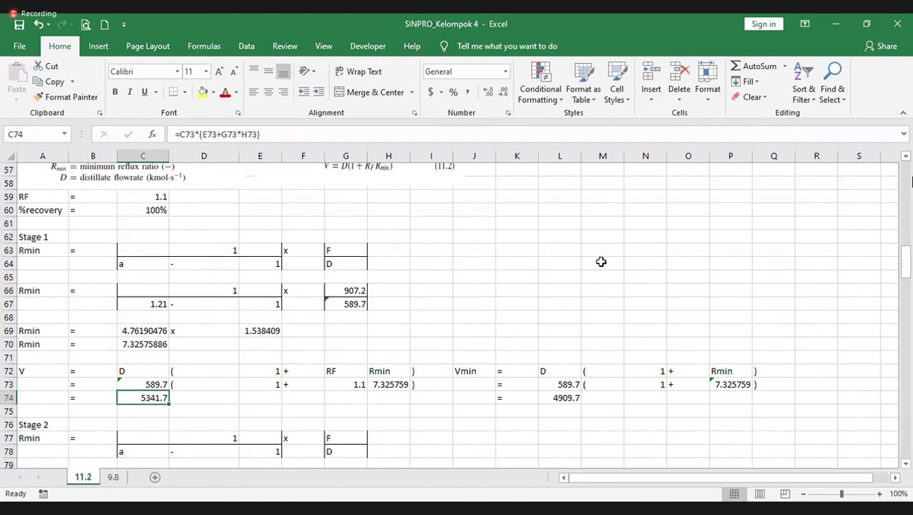
Trace the Stage 2 relative volatility in C81 back to its source in the component table
drag(907, 261, 907, 282)
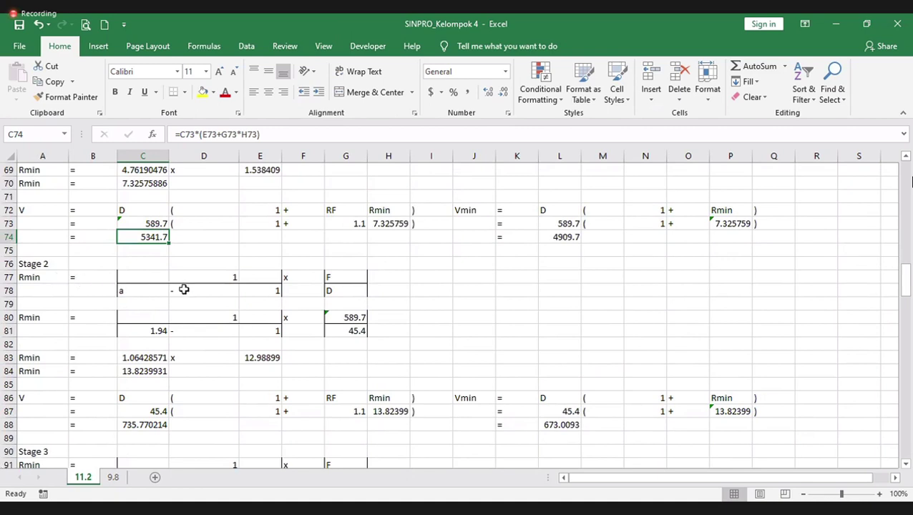
click(153, 327)
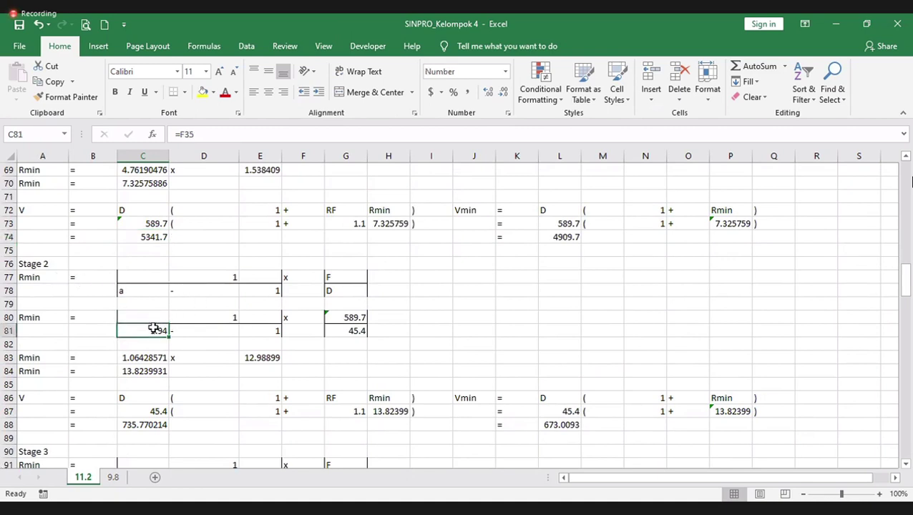
click(216, 141)
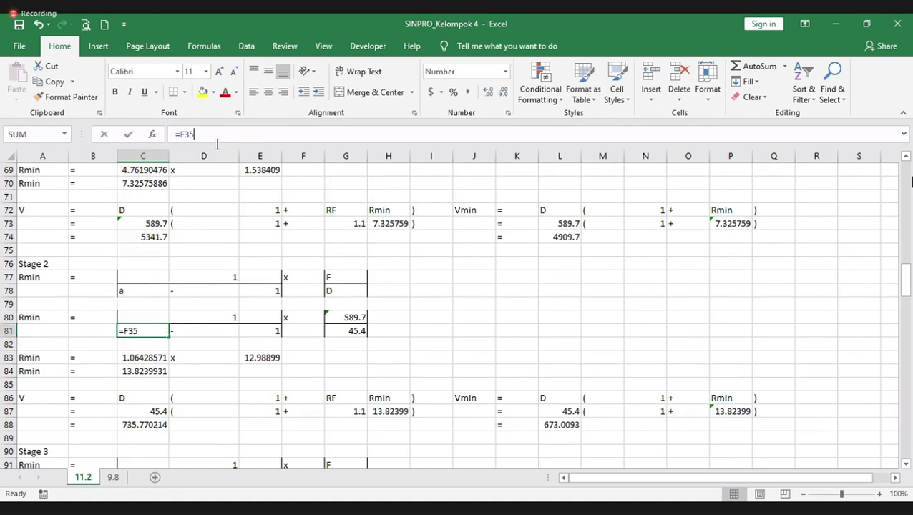
drag(905, 284, 885, 228)
key(Return)
Inspect the Stage 2 feed formula in G80 and look up the component flowrates it sums
key(Right)
key(Right)
key(Right)
key(Right)
key(Right)
key(Up)
key(Up)
key(Up)
key(Left)
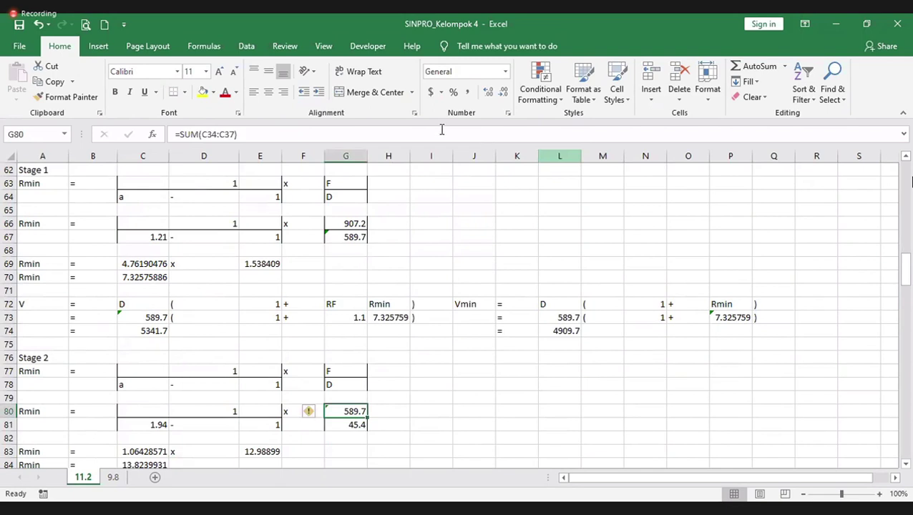
click(431, 129)
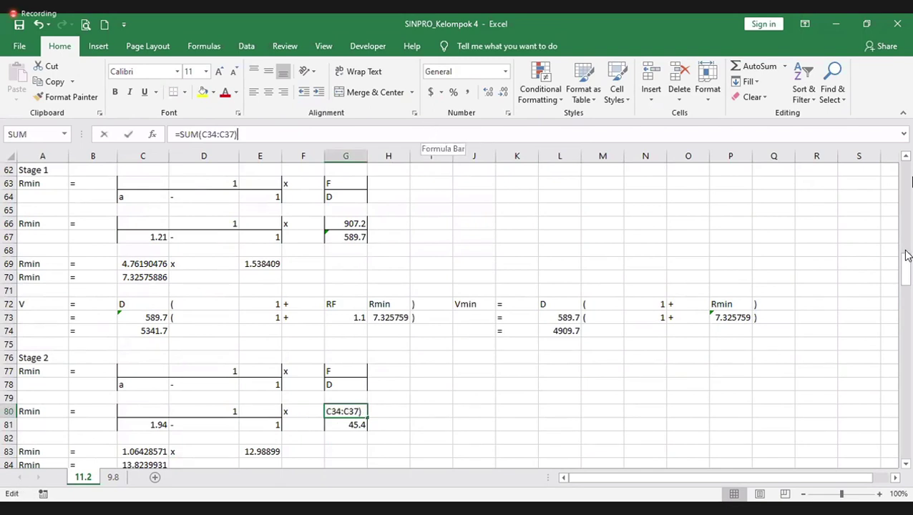
click(903, 212)
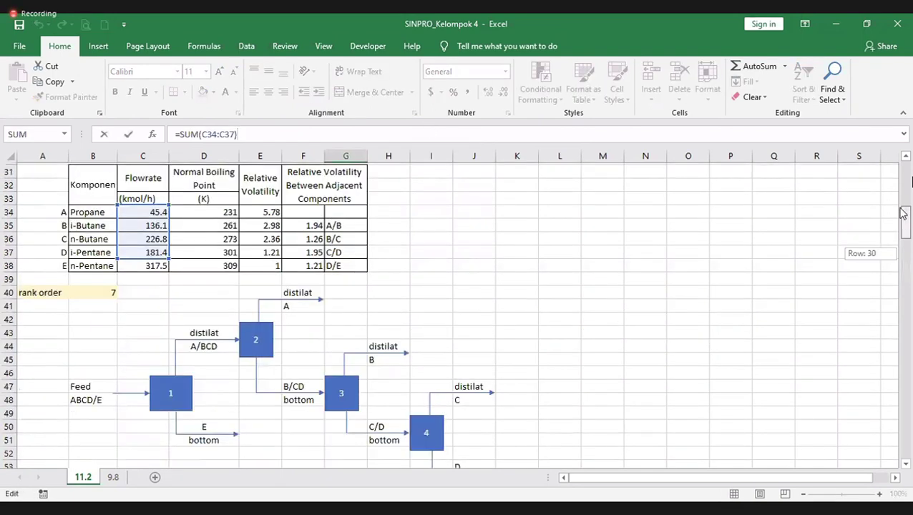
key(Return)
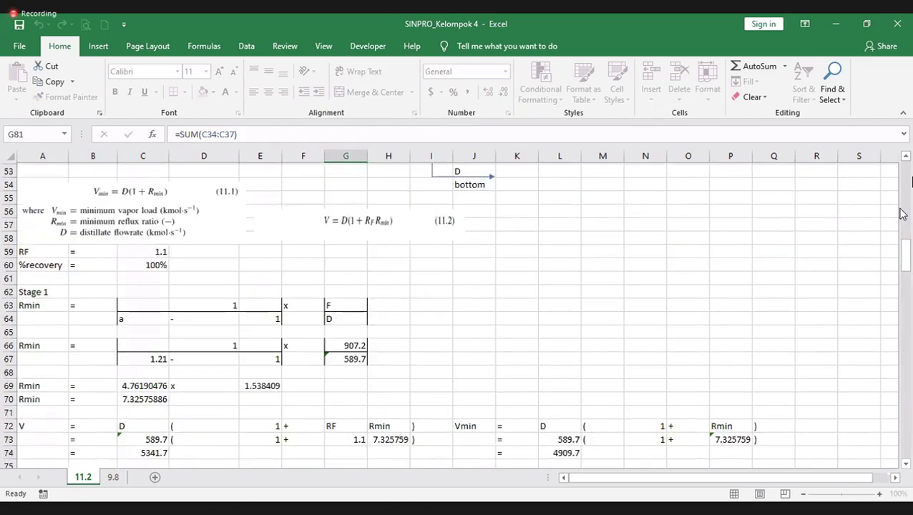
Inspect the Stage 2 distillate formula in G81 and look up the flowrate it references
click(336, 136)
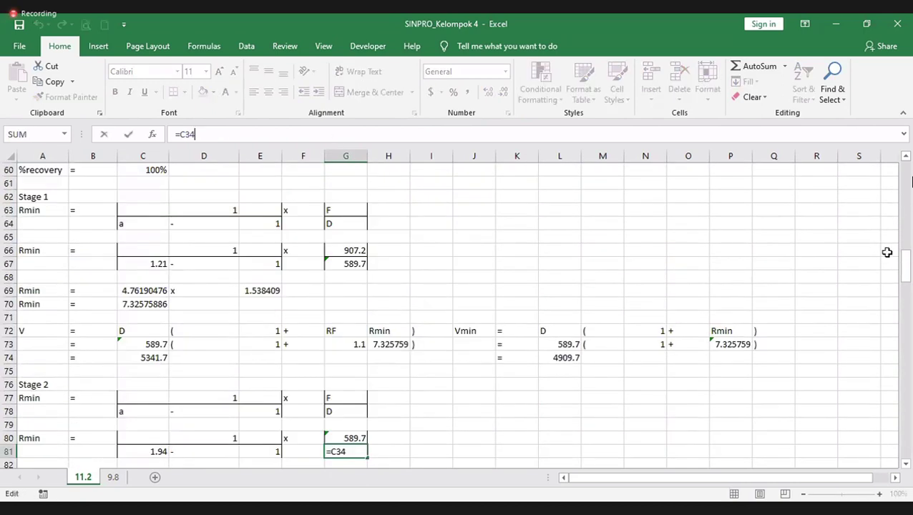
click(900, 226)
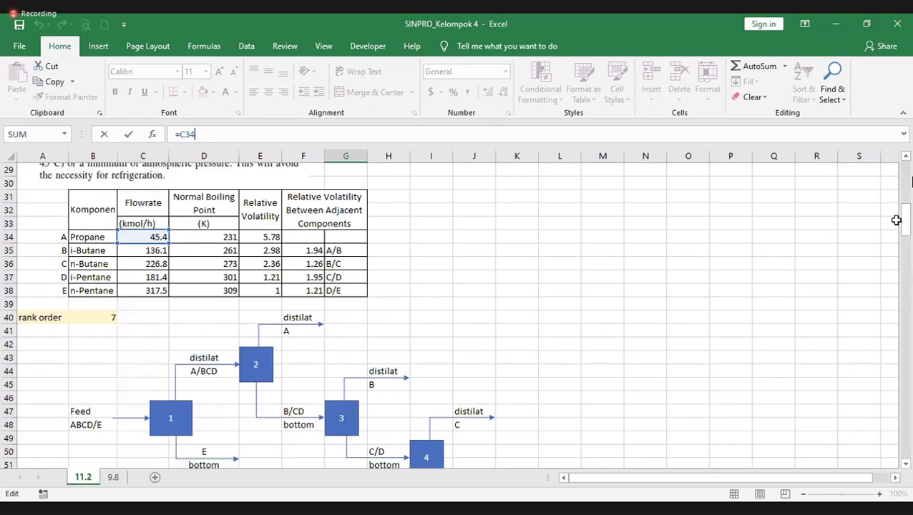
key(Return)
Inspect the Stage 2 Rmin formula in C84 and the vapour load formula in C88
key(Down)
key(Down)
key(Down)
key(Down)
key(Down)
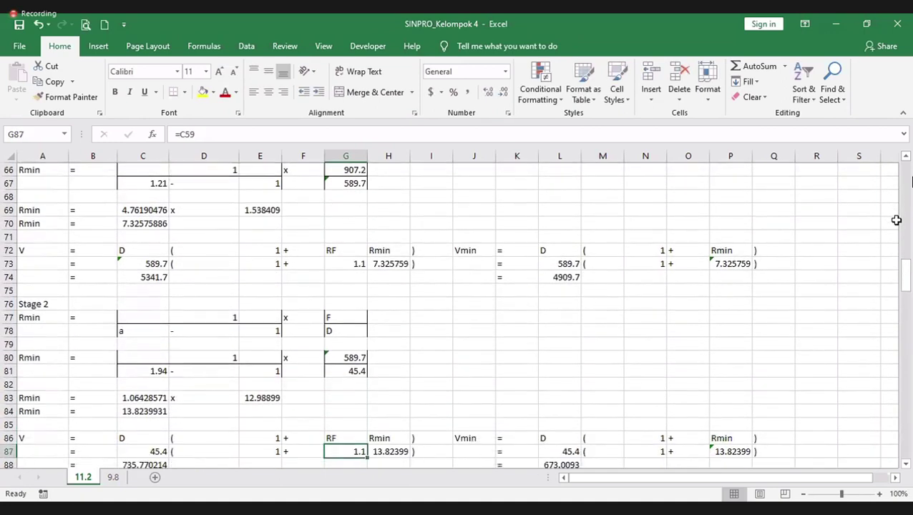
click(152, 411)
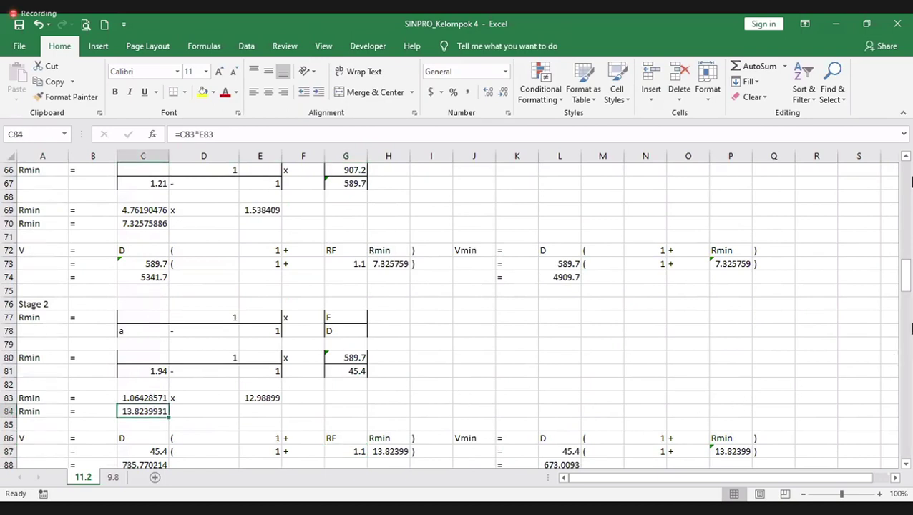
drag(907, 284, 907, 291)
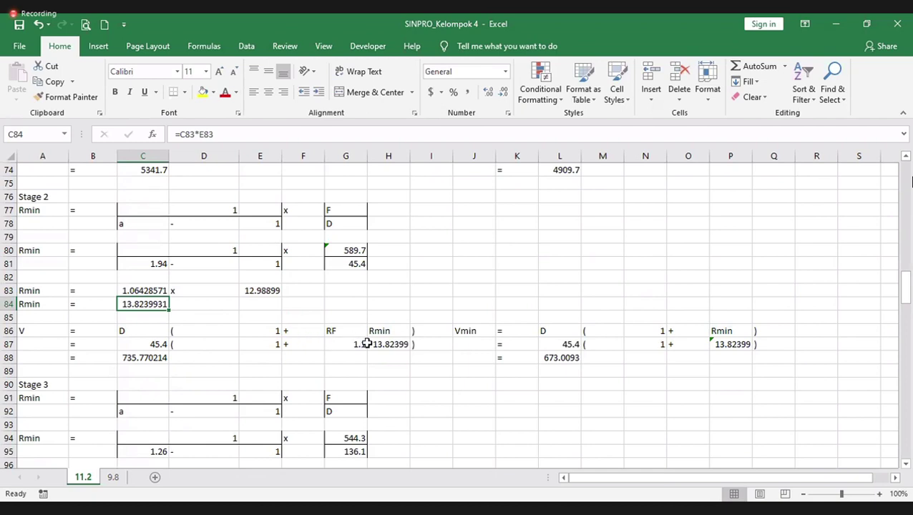
click(144, 361)
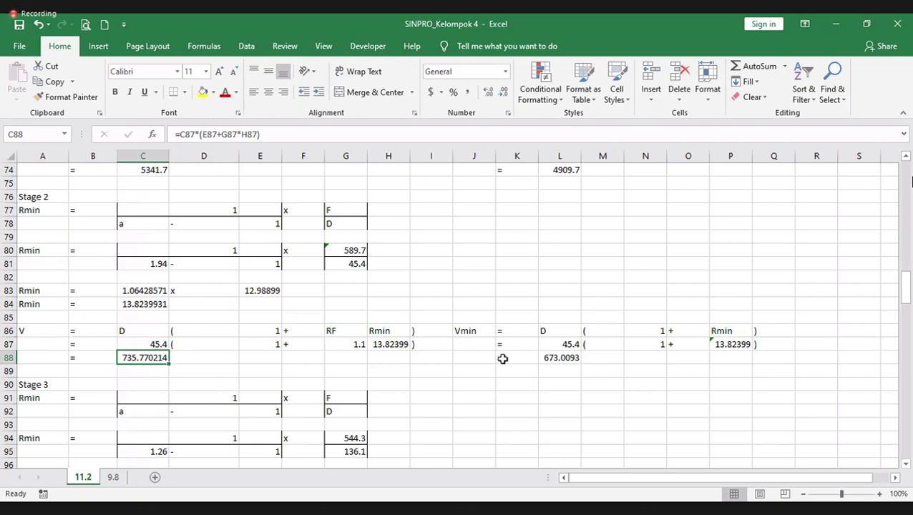
Trace the Stage 3 relative volatility in C95 back to the component table and compare it with the sequence diagram
drag(906, 297, 907, 312)
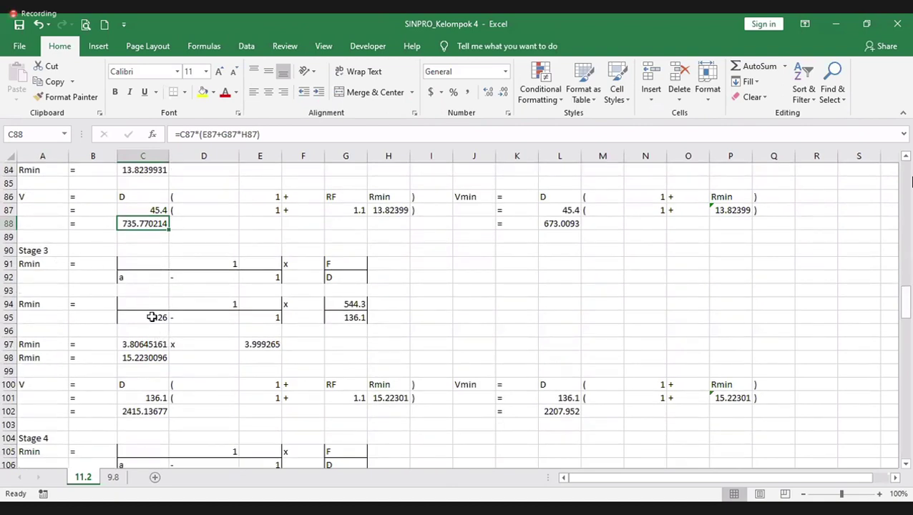
click(152, 316)
click(222, 134)
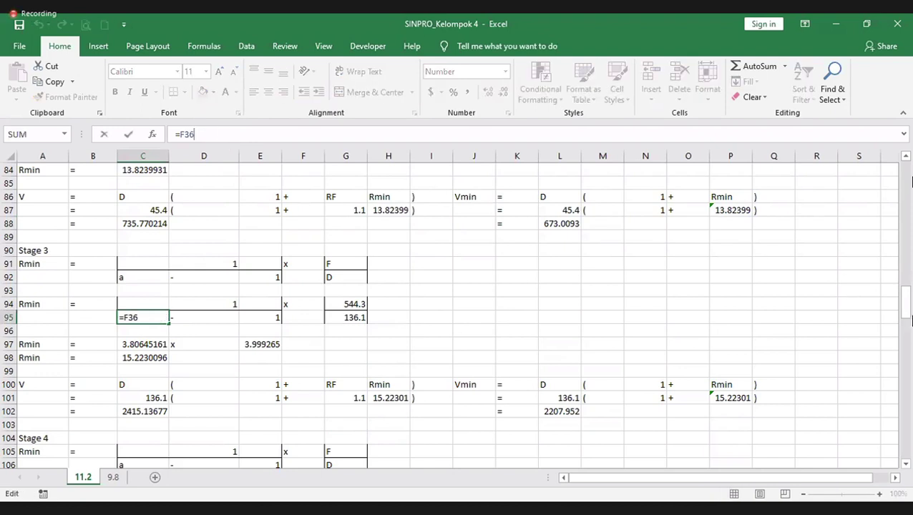
mouse_move(900, 244)
mouse_down()
mouse_move(886, 213)
mouse_move(906, 230)
mouse_up()
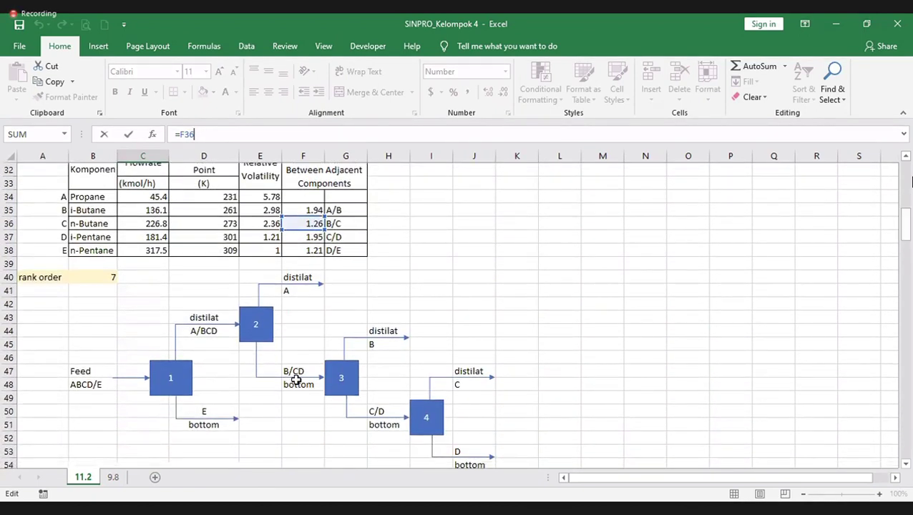
key(Return)
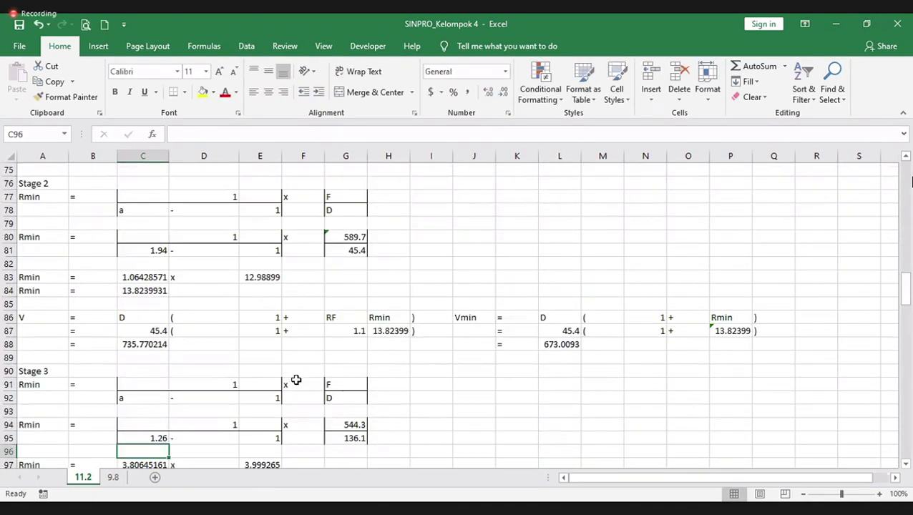
Inspect the Stage 3 feed formula in G94 and look up the component flowrates it adds
click(356, 438)
click(351, 425)
click(289, 135)
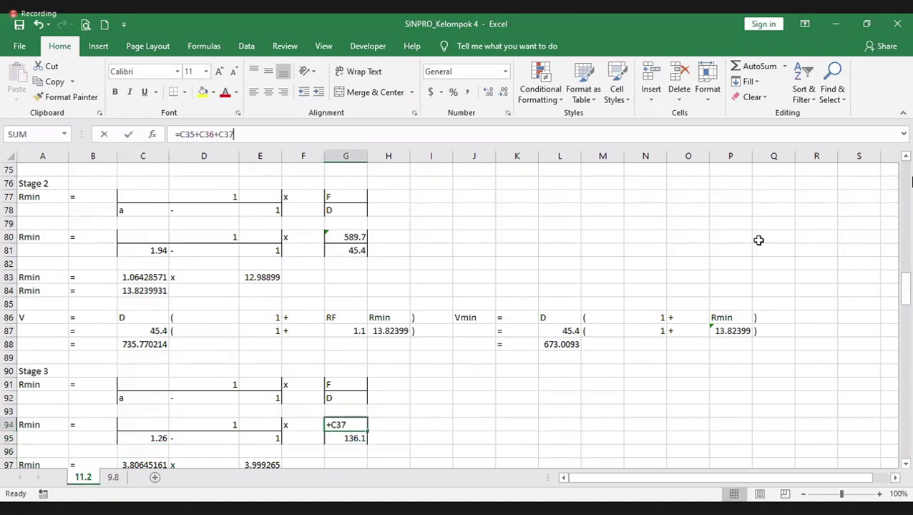
click(903, 248)
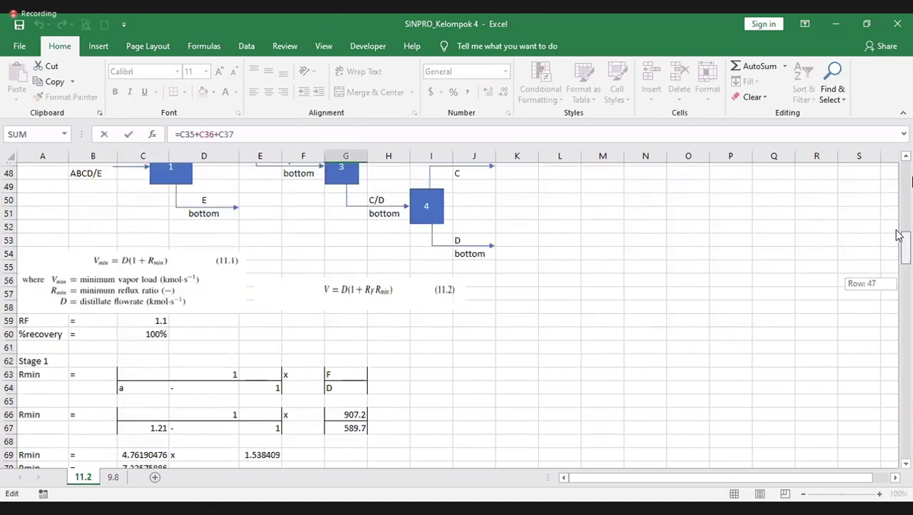
drag(903, 238, 897, 218)
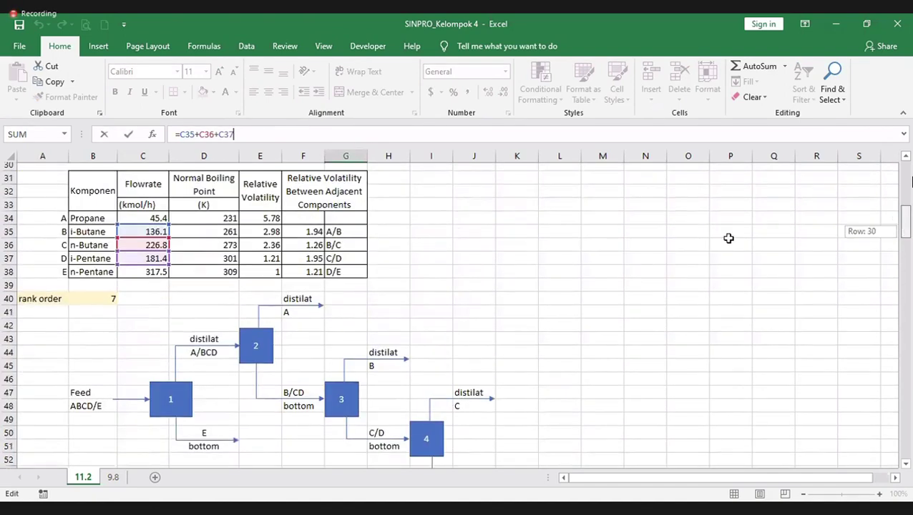
key(Return)
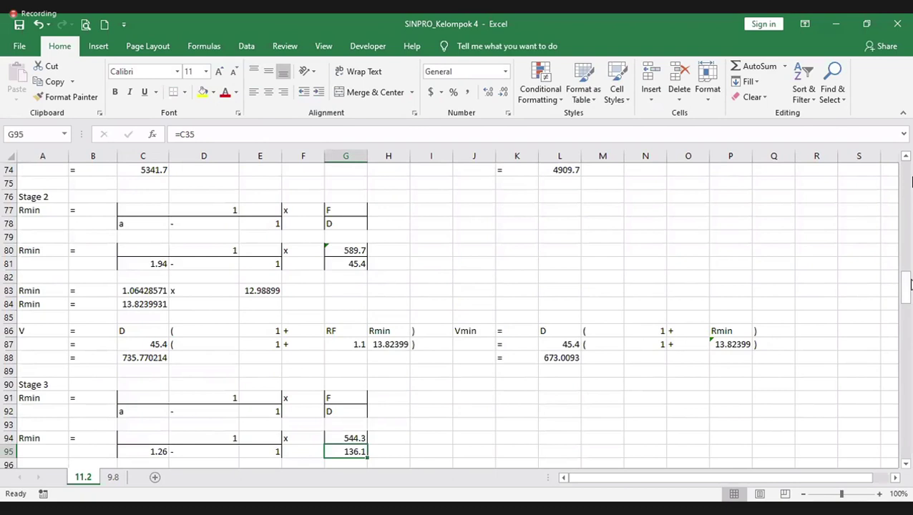
Check which component flowrate the Stage 3 distillate in G95 references
key(F2)
drag(910, 284, 900, 215)
key(Return)
Inspect the Stage 3 Rmin formula in C98 and the vapour load formula in C102
key(Down)
key(Down)
key(Down)
key(Left)
key(Left)
key(Left)
key(Left)
key(Left)
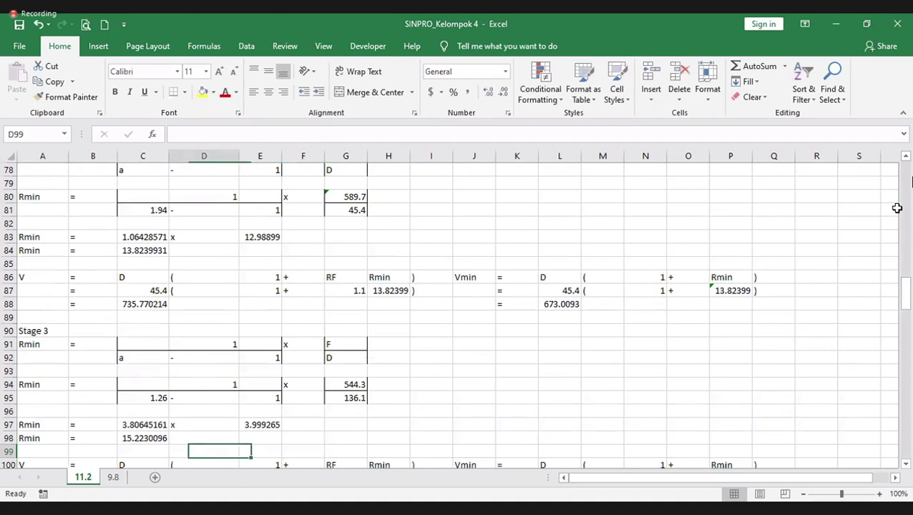
key(Up)
key(Right)
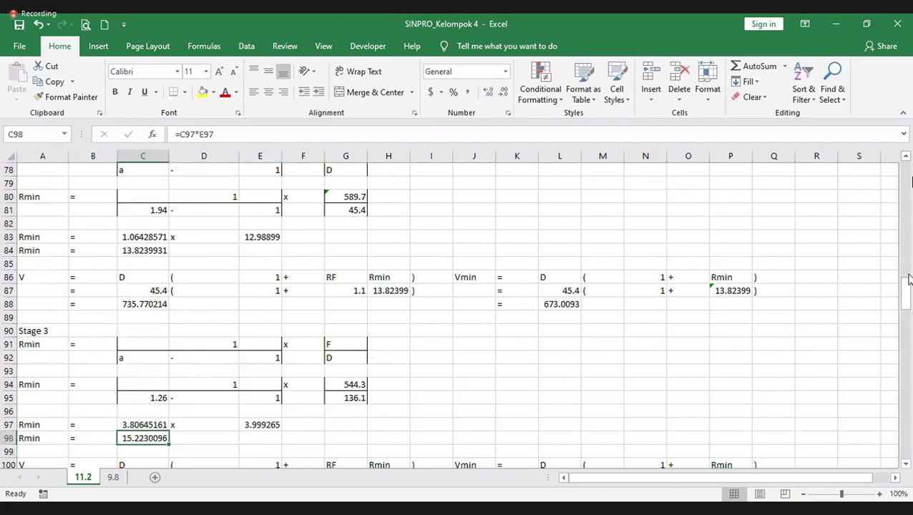
drag(909, 279, 906, 301)
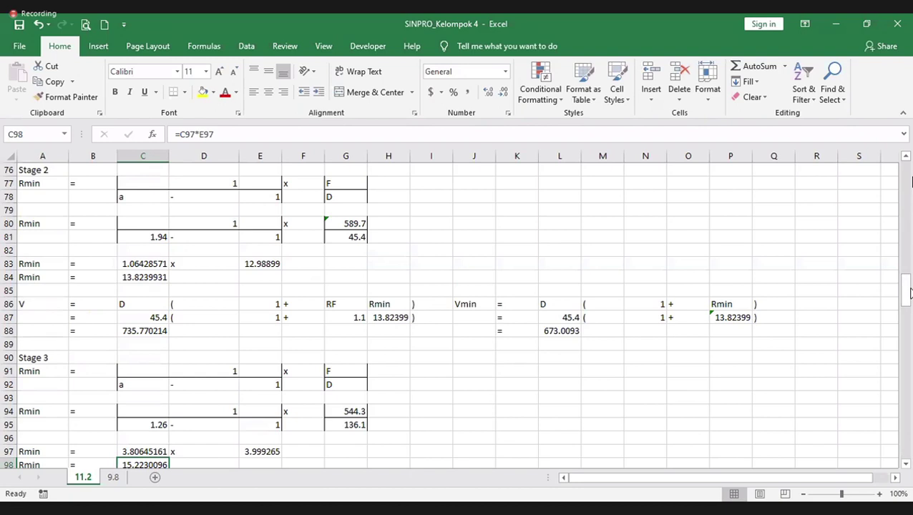
drag(910, 309, 909, 309)
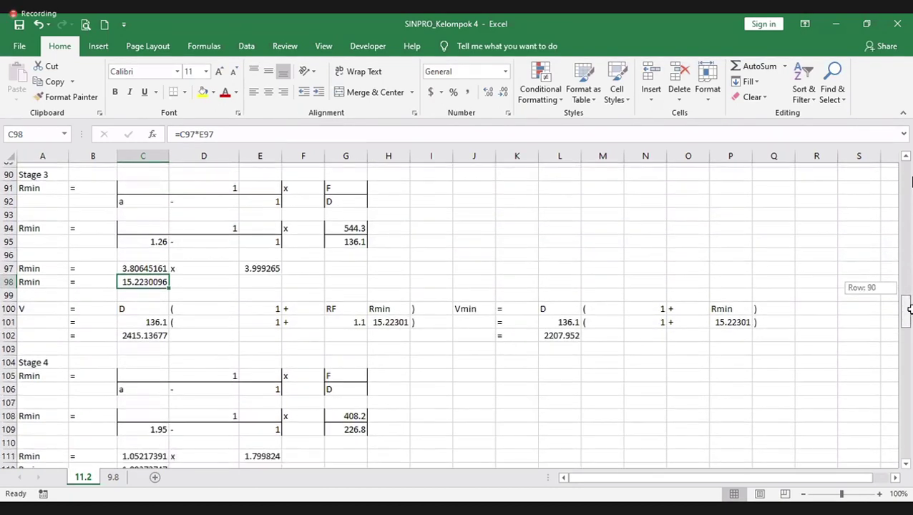
click(148, 334)
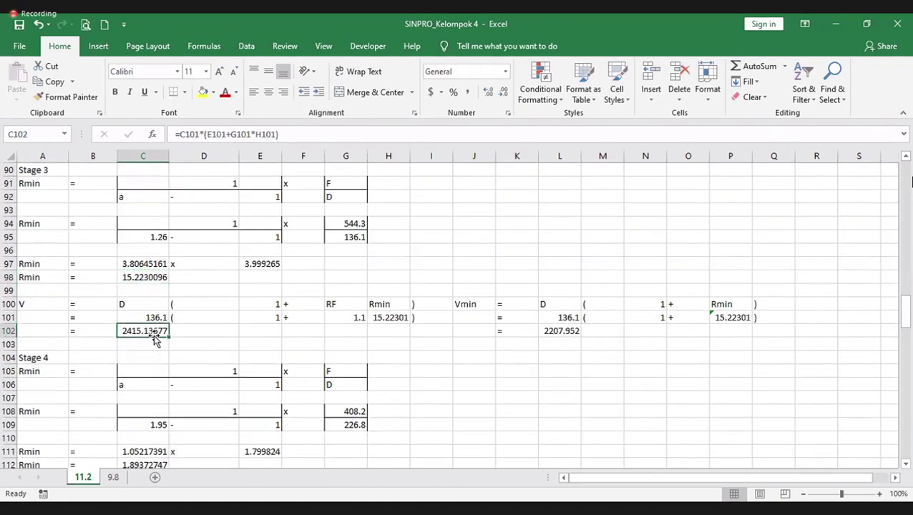
Trace the Stage 4 relative volatility in C109 back to its source in the component table
drag(906, 315, 908, 331)
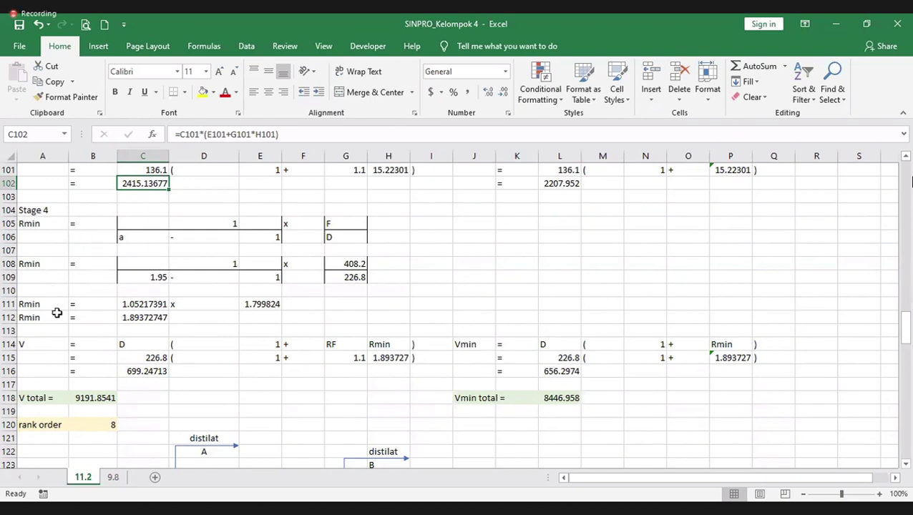
click(146, 276)
key(F2)
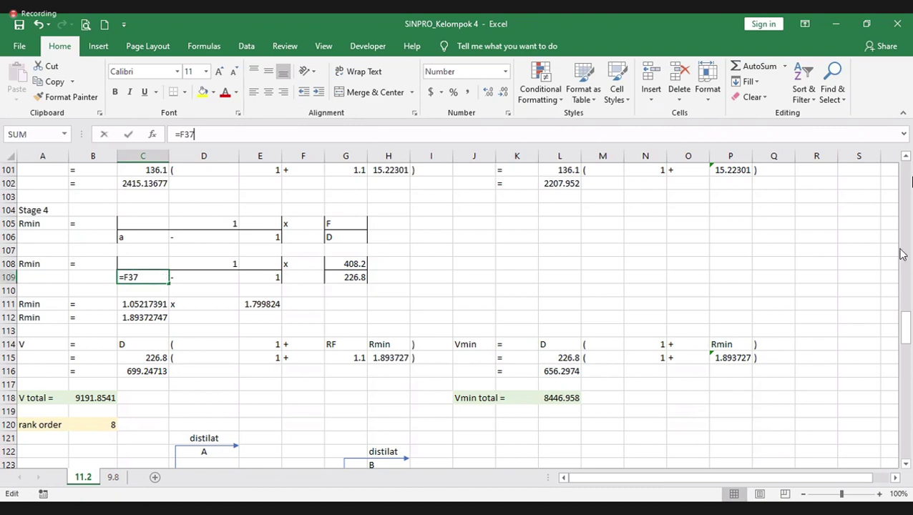
drag(899, 256, 880, 214)
key(Return)
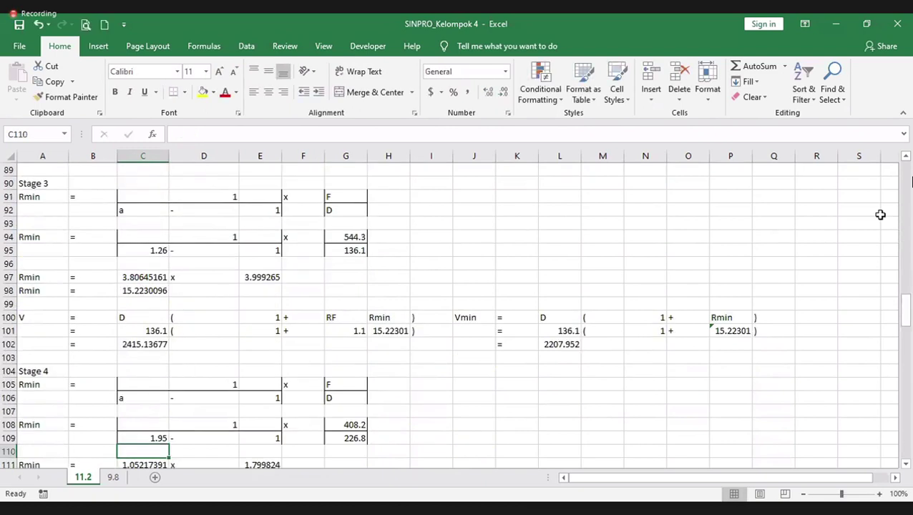
Inspect the Stage 4 feed formula in G108 and look up the component flowrates it adds
click(346, 425)
click(322, 135)
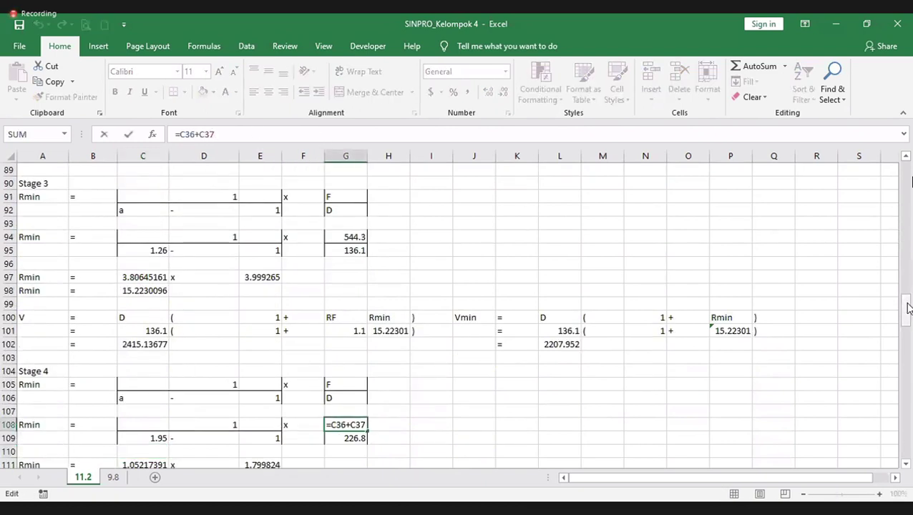
drag(903, 274, 881, 216)
key(Return)
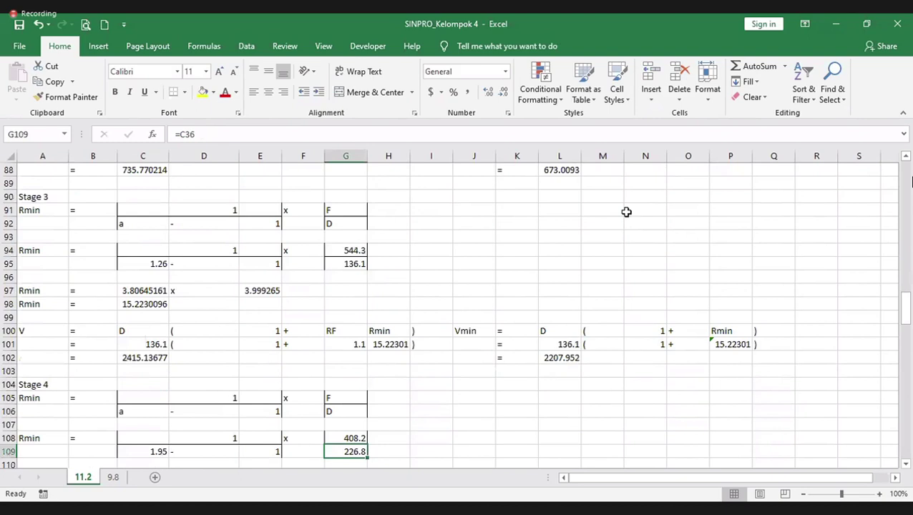
Trace the Stage 4 distillate in G109 back to its flowrate in the component table
click(269, 135)
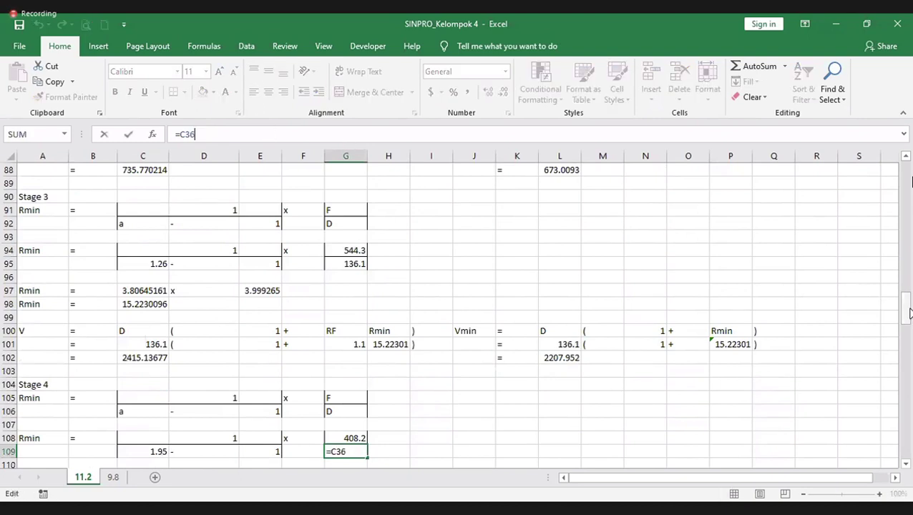
drag(903, 308, 897, 223)
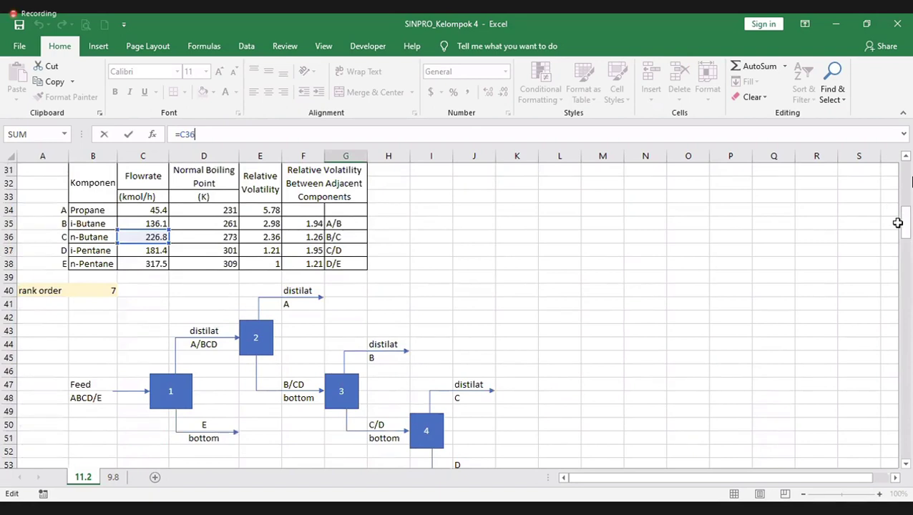
key(Return)
Inspect the Stage 4 vapour load formula in C116 and the V total formula in B118
key(Return)
key(Return)
key(Left)
key(Left)
key(Left)
key(Left)
key(Down)
key(Down)
key(Left)
key(ctrl+v)
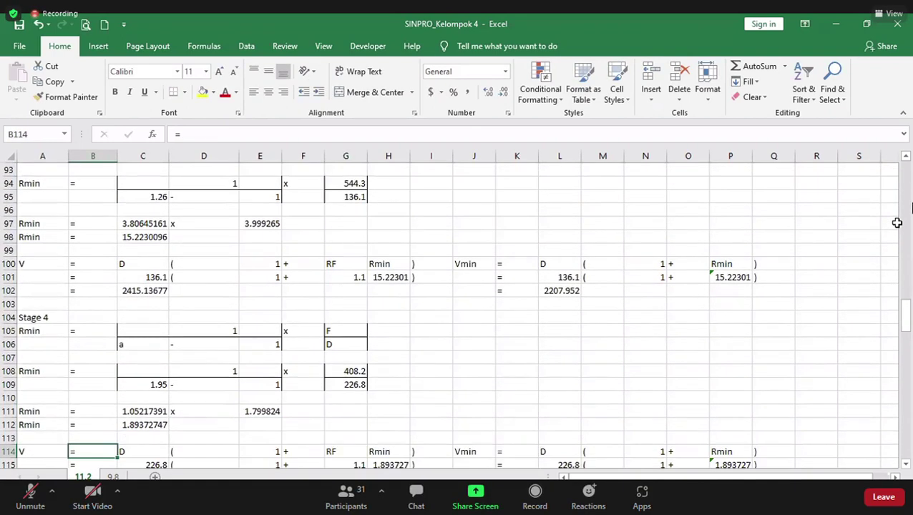
key(Down)
key(Down)
key(Down)
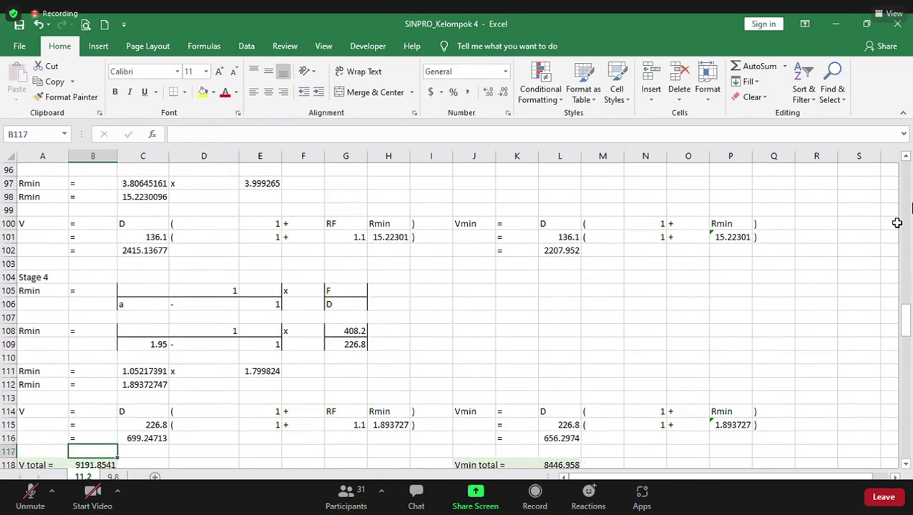
key(Up)
key(Right)
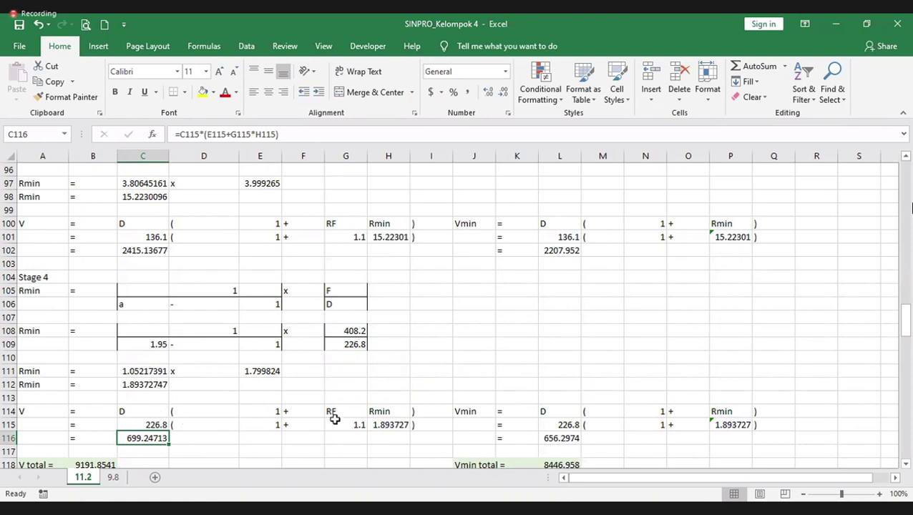
drag(909, 312, 907, 323)
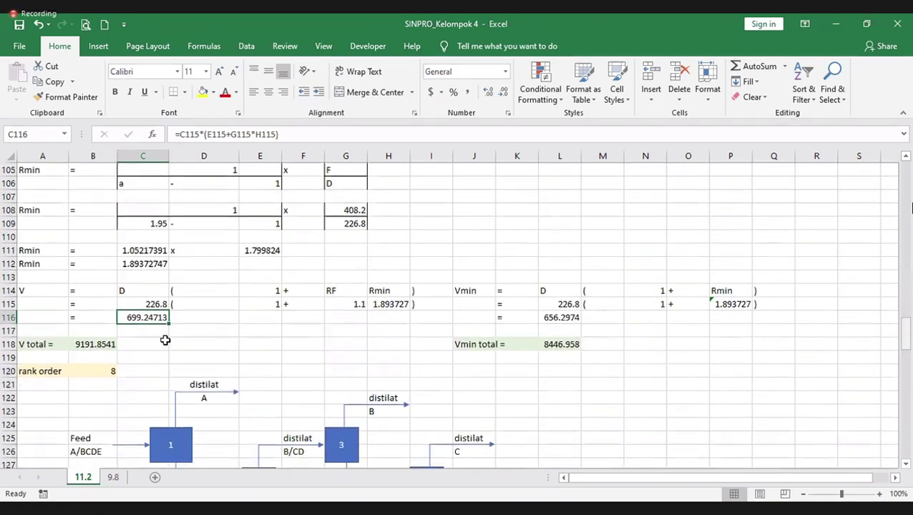
click(99, 342)
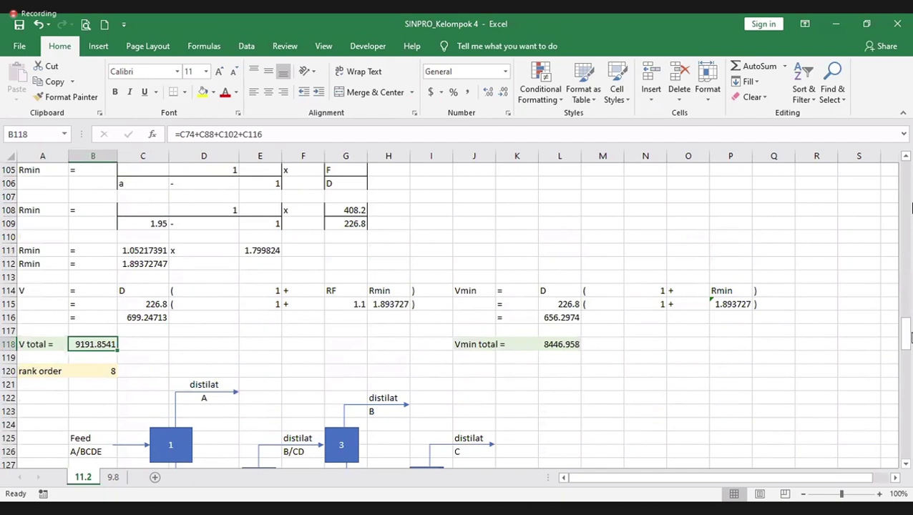
Compare the rank order 8 column diagram with the rank order 7 and 8 rows of the sequence table
drag(906, 331, 907, 349)
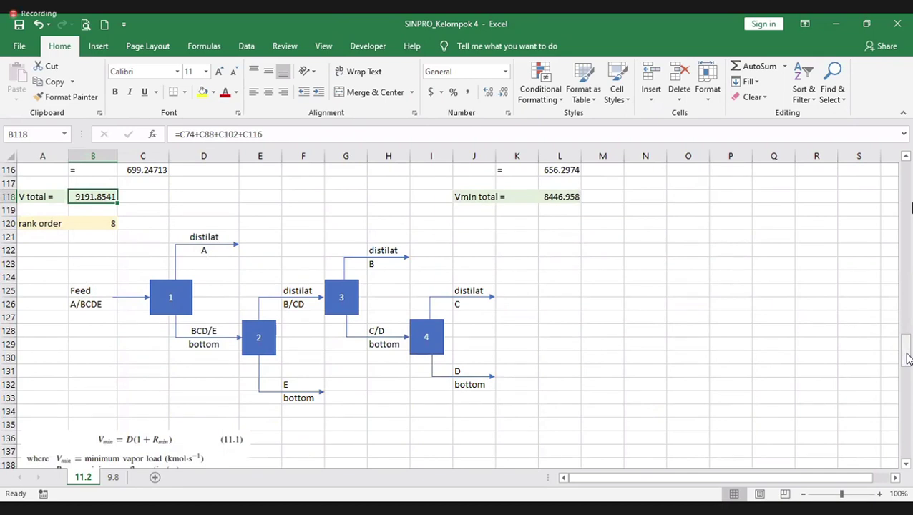
drag(906, 352, 891, 199)
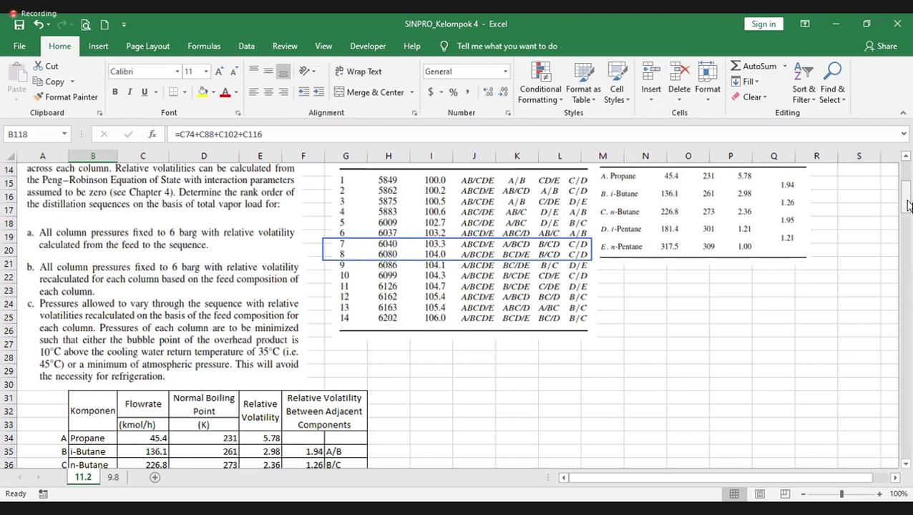
drag(907, 205, 246, 305)
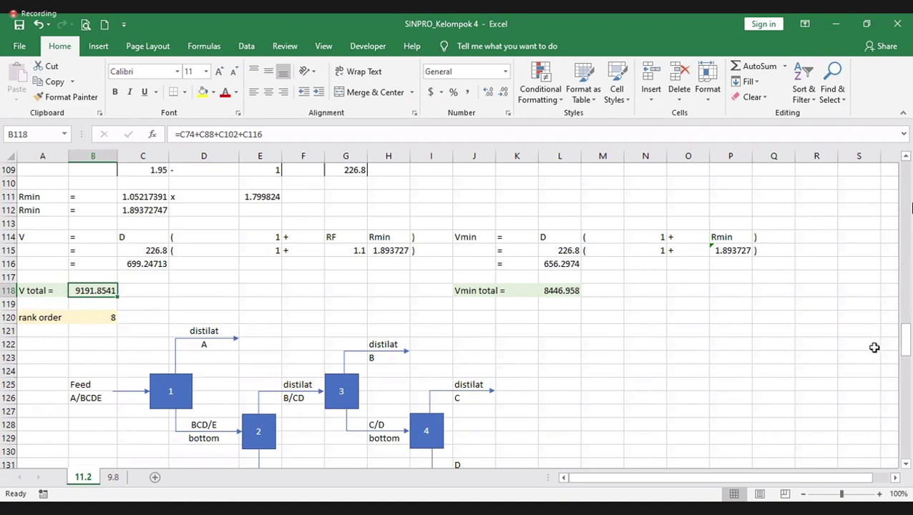
Trace the Stage 3 distillate in G95 back to the component table and the rank order 7 diagram
drag(904, 350, 894, 312)
click(342, 266)
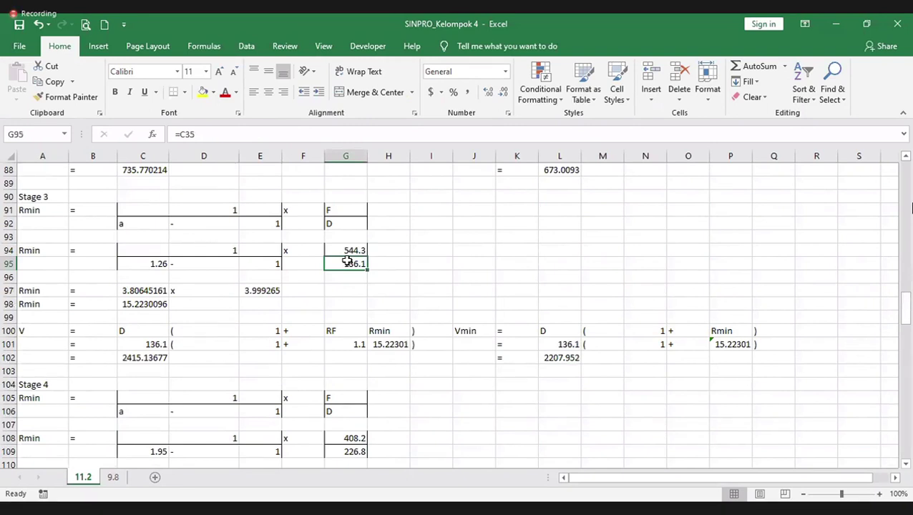
click(214, 134)
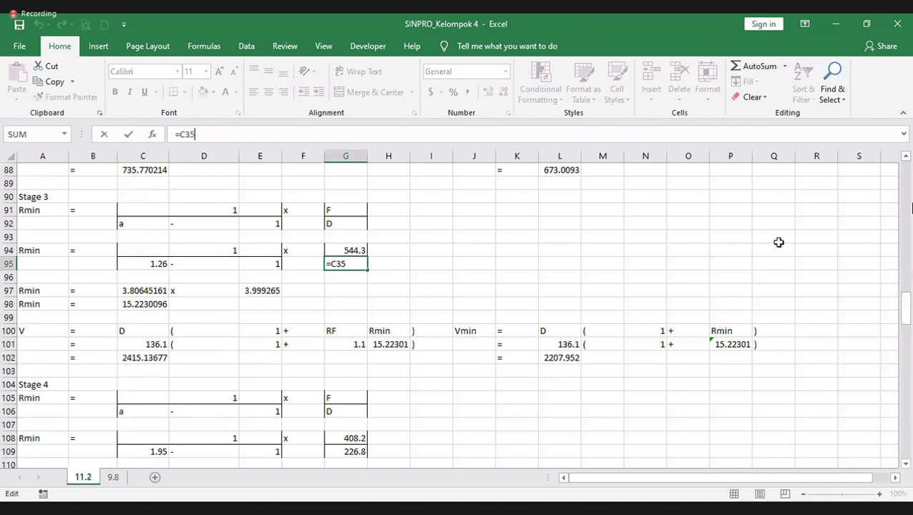
drag(904, 288, 884, 237)
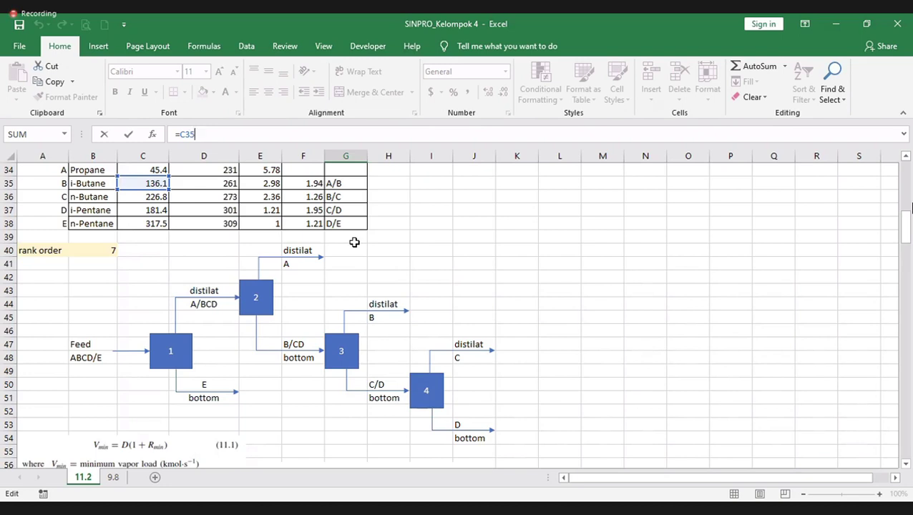
key(Return)
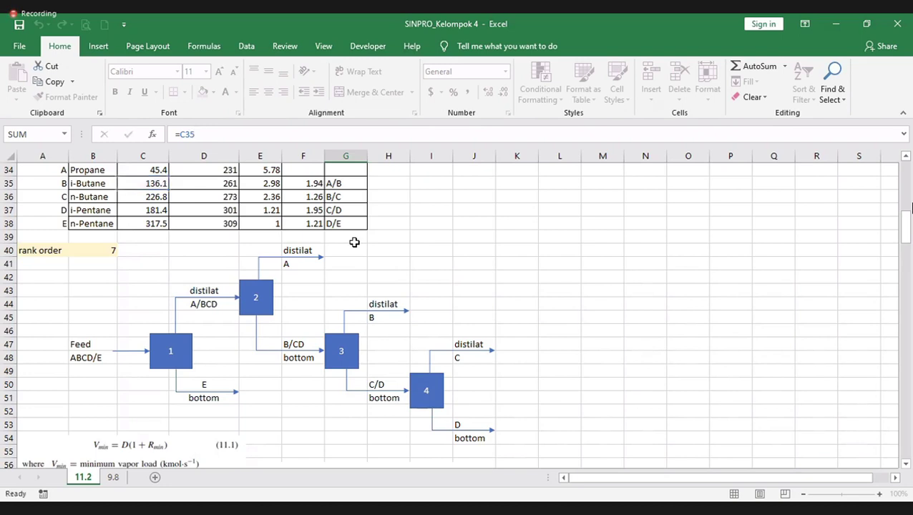
Recheck the Stage 4 feed formula in G108
key(Return)
key(Down)
key(Down)
key(Down)
key(Down)
key(Down)
key(Down)
key(Down)
key(Down)
key(Down)
key(Down)
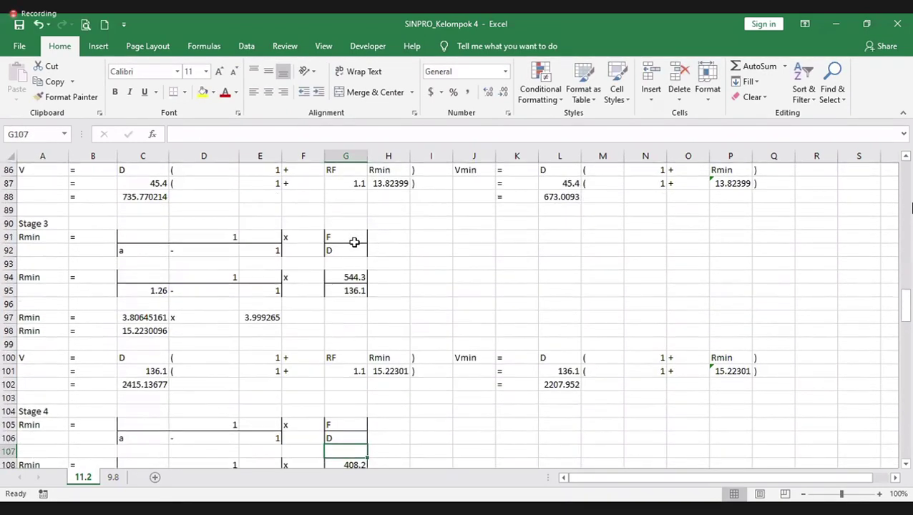
key(Down)
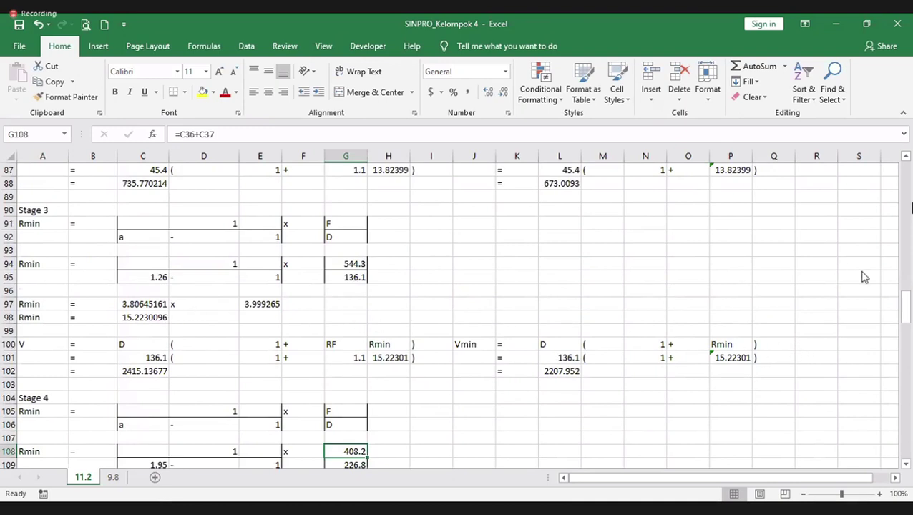
drag(909, 301, 909, 333)
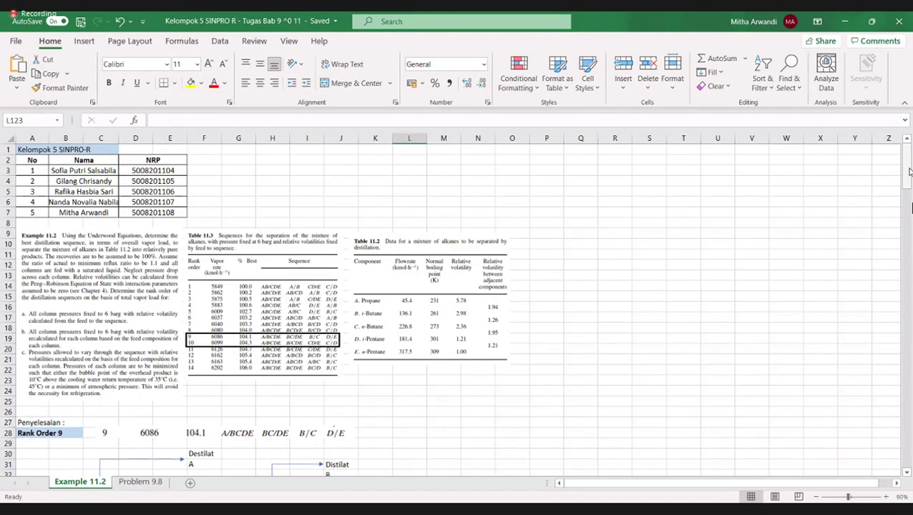
Review the Example 11.2 statement, the Rank Order 9 column diagram and the Kolom 1 calculation layout in the Kelompok 5 workbook
drag(909, 170, 909, 183)
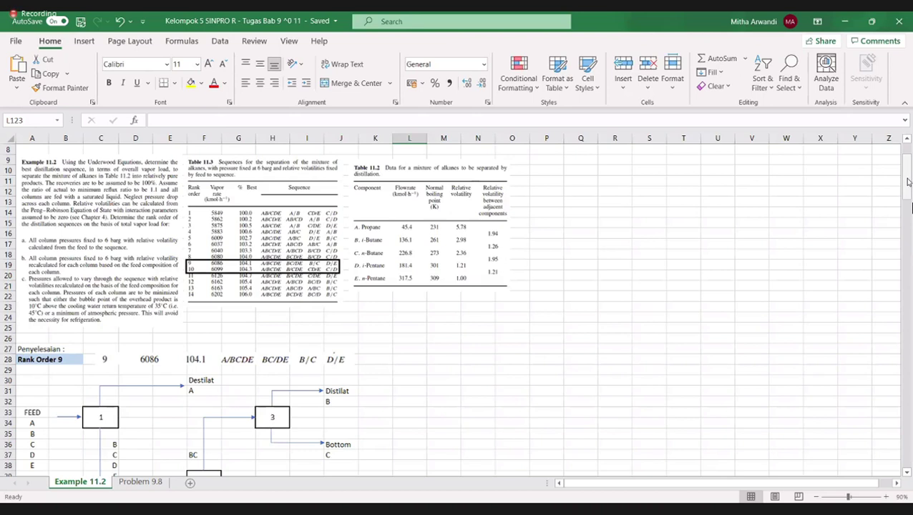
scroll(907, 182, down, 2)
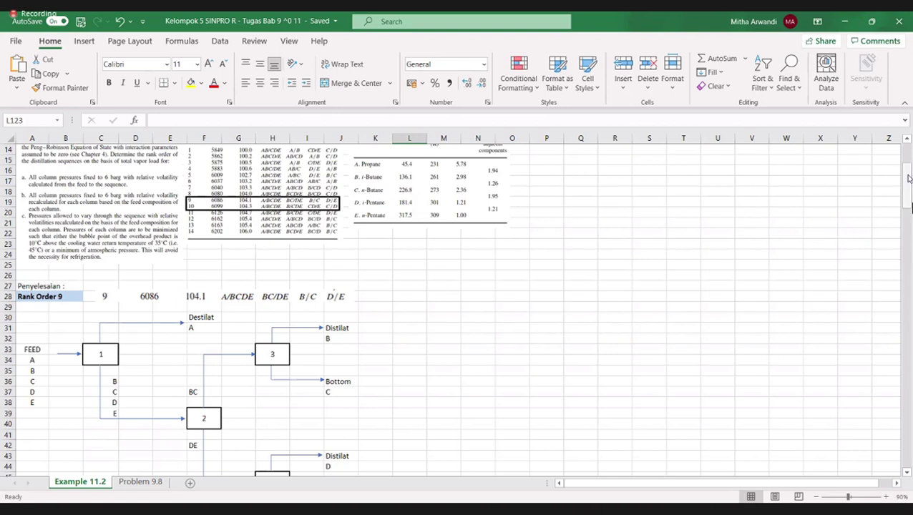
drag(907, 178, 909, 187)
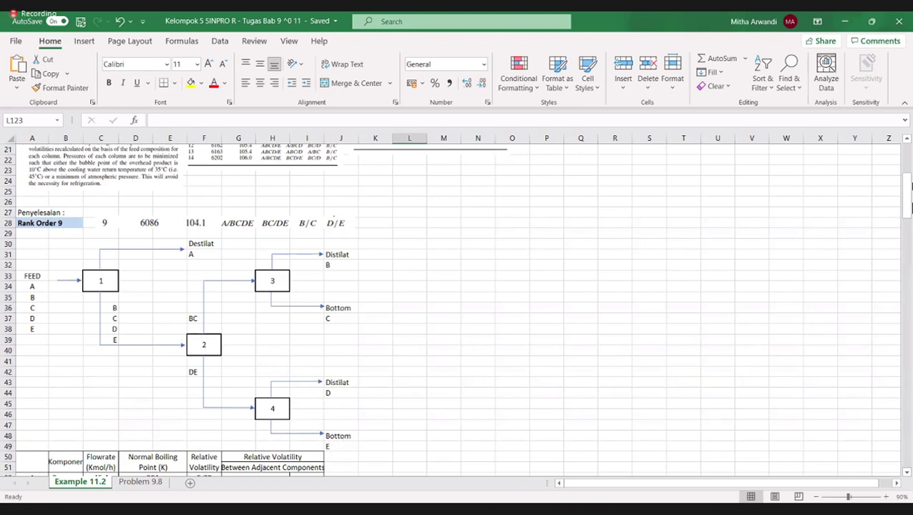
drag(907, 194, 908, 220)
scroll(73, 365, down, 1)
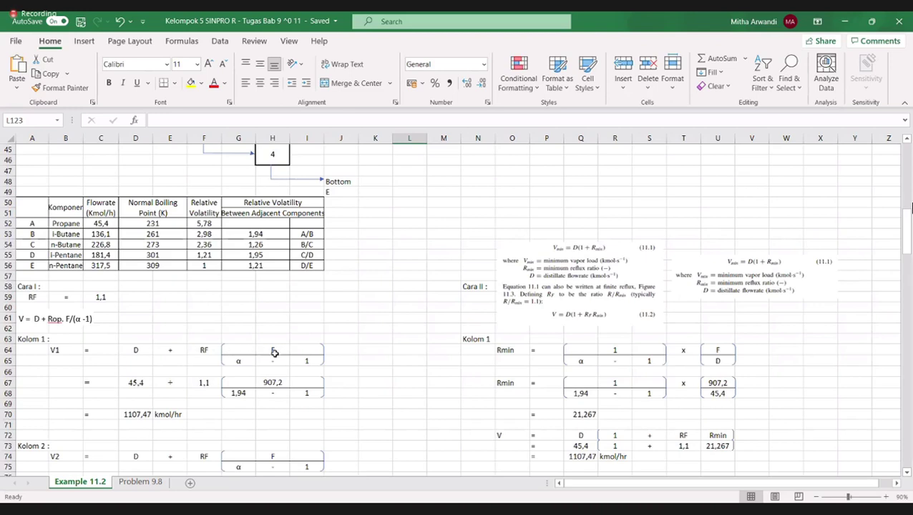
Inspect the Kolom 1 distillate reference in D67 and compare it with the Rank Order 9 diagram
click(137, 382)
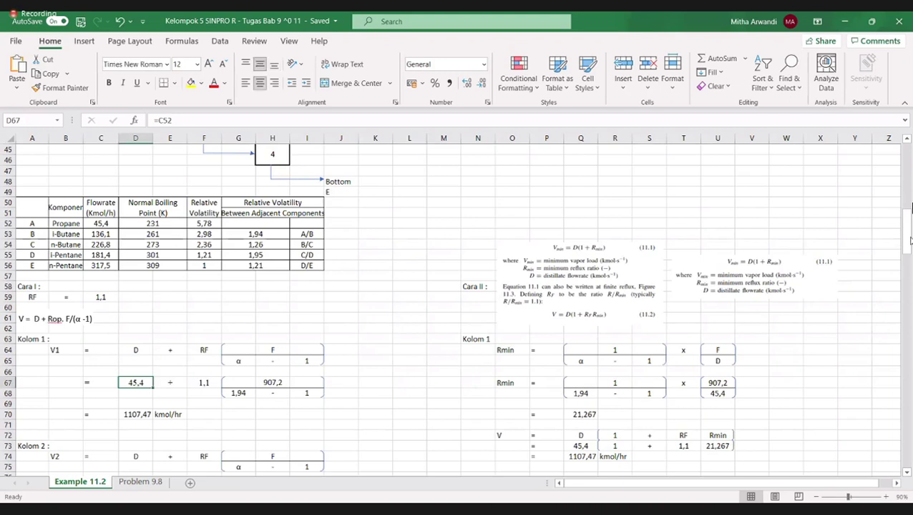
drag(910, 223, 907, 199)
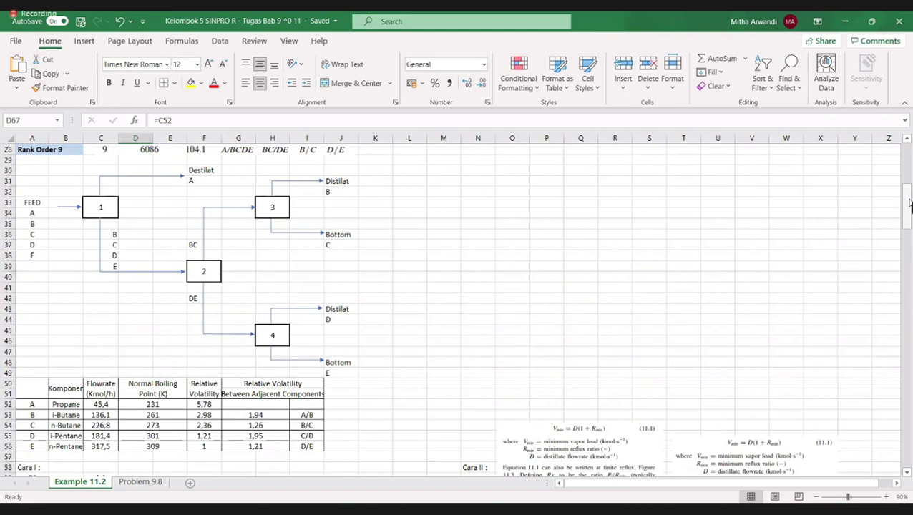
drag(910, 207, 910, 226)
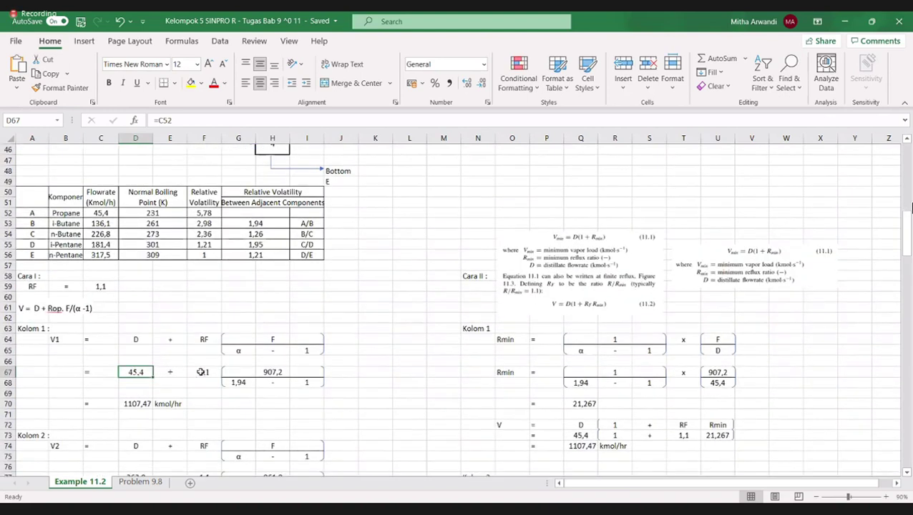
Inspect the Kolom 1 RF reference in F67 and trace the feed formula in H67 to the component flowrates it adds
click(203, 372)
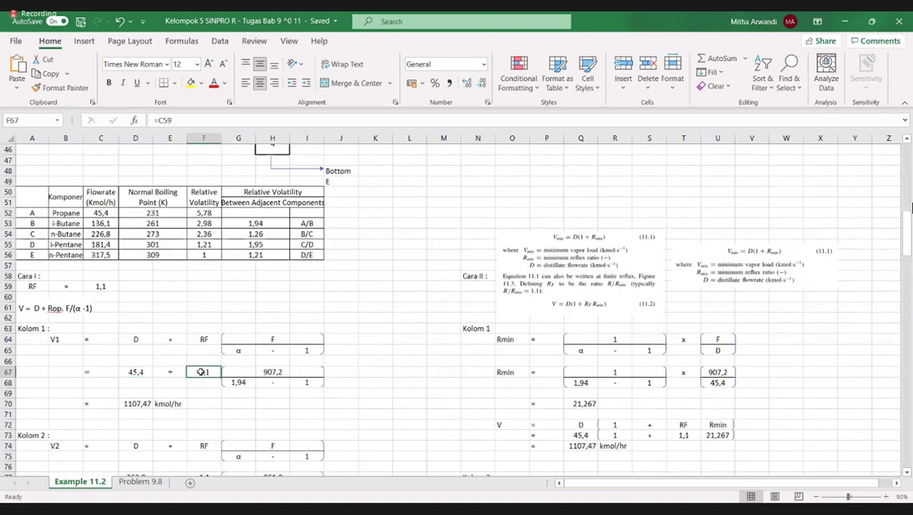
click(270, 371)
click(284, 119)
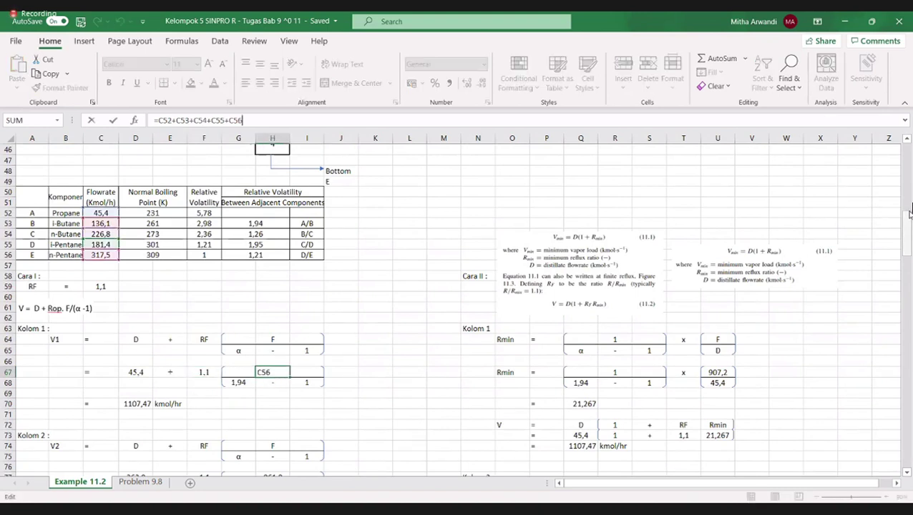
scroll(910, 212, up, 5)
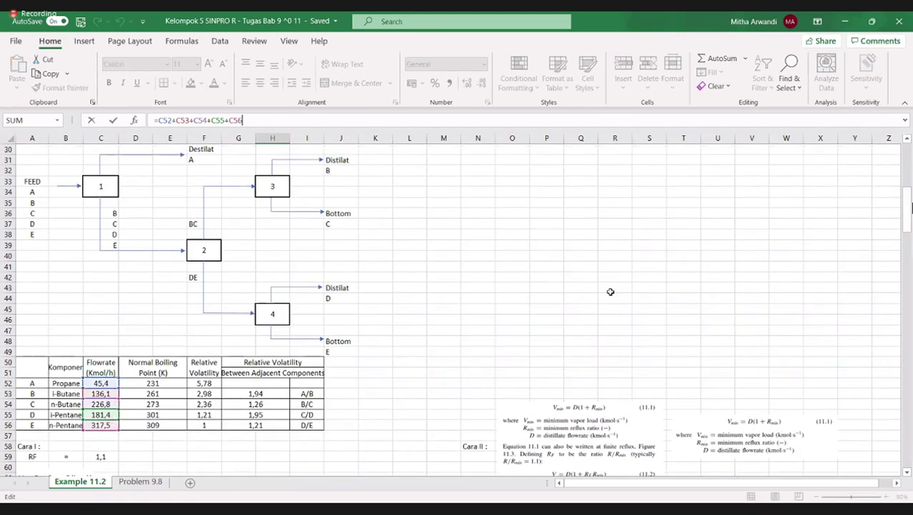
scroll(909, 223, down, 5)
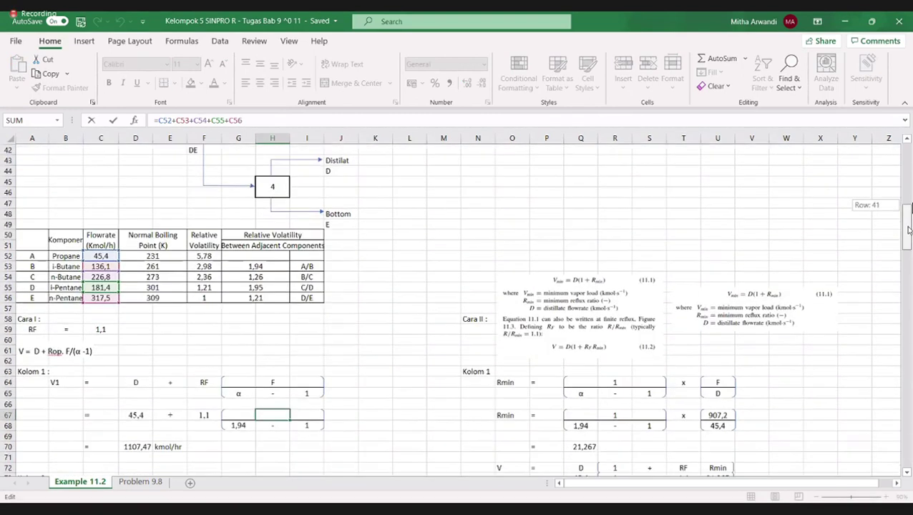
Trace the Kolom 1 relative volatility in G68 back to its source in the component table
click(241, 406)
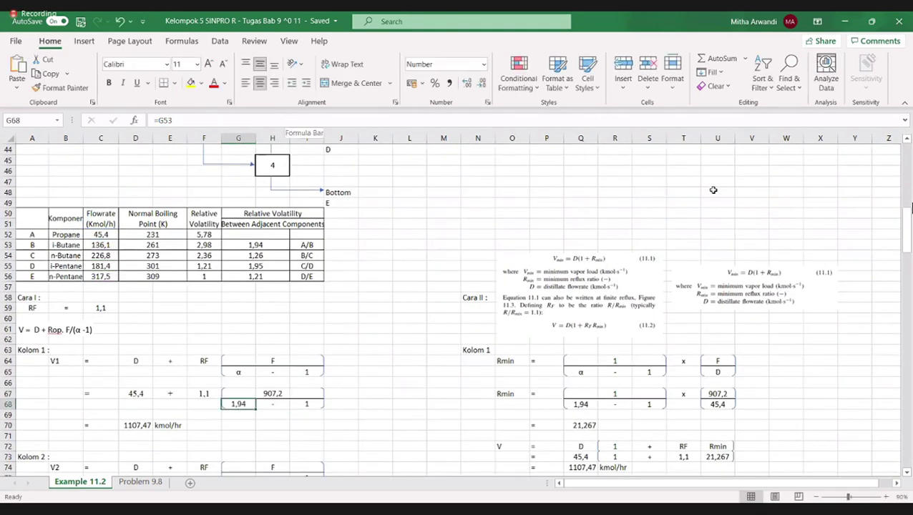
drag(910, 208, 909, 204)
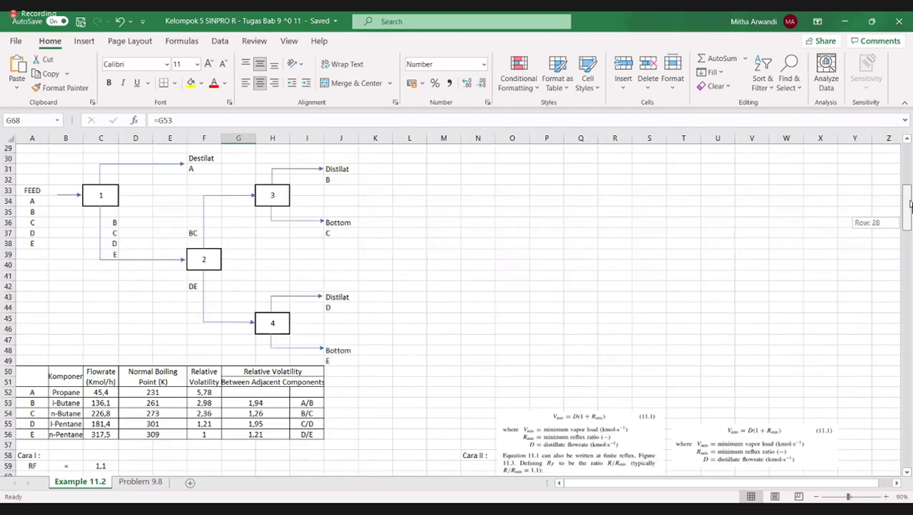
click(323, 118)
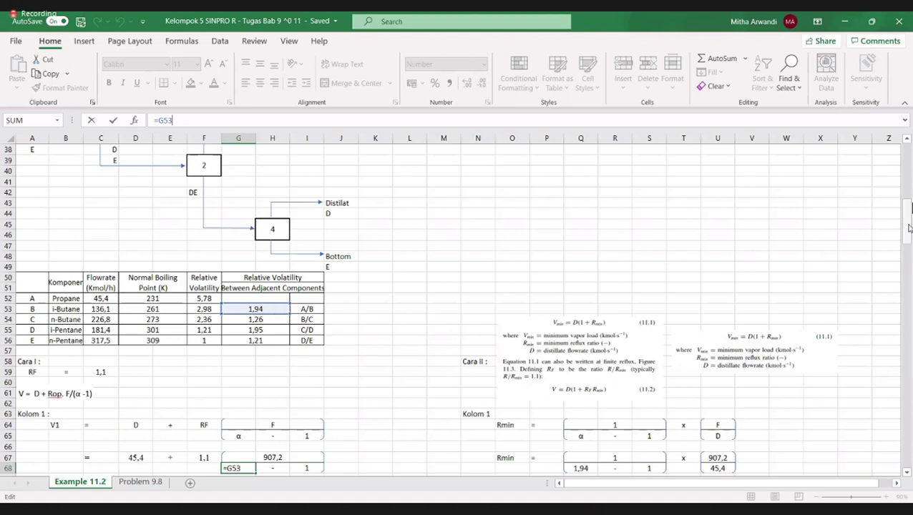
scroll(909, 243, down, 4)
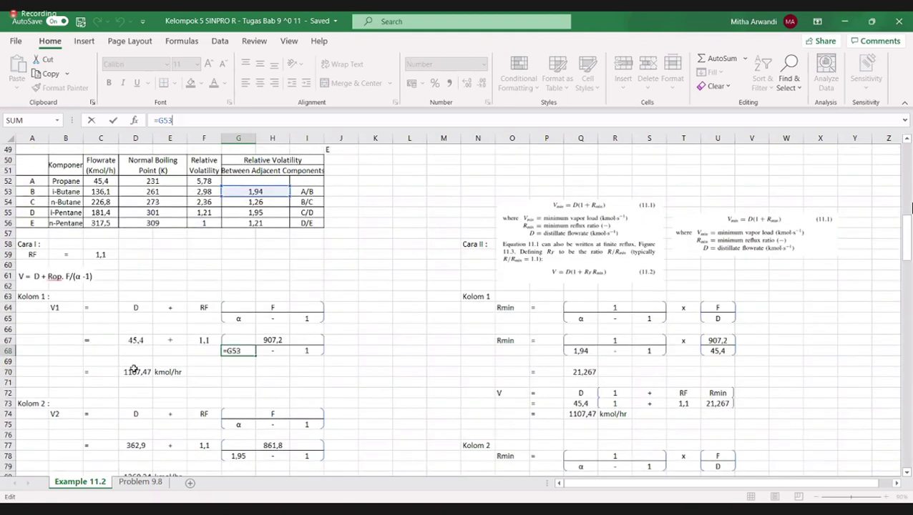
Inspect the Kolom 1 vapour load formula in D70 and the Kolom 2 distillate formula in D77
click(134, 368)
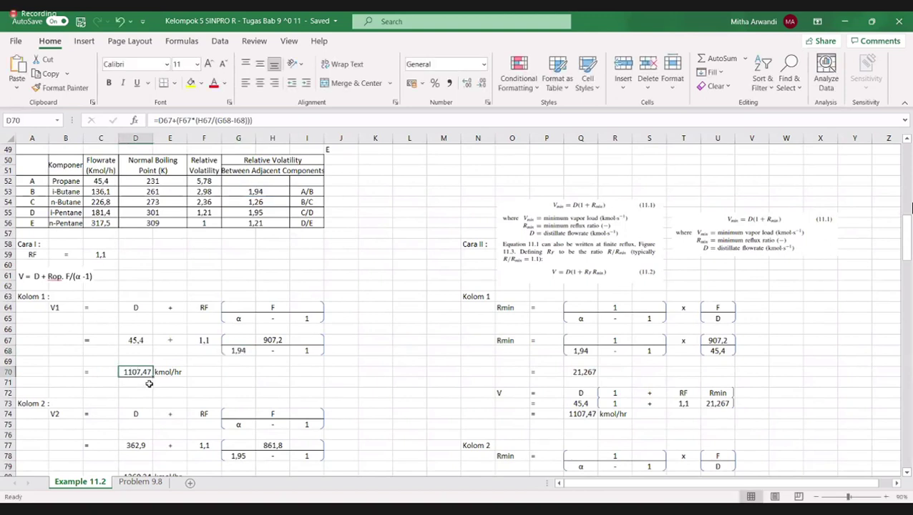
click(69, 413)
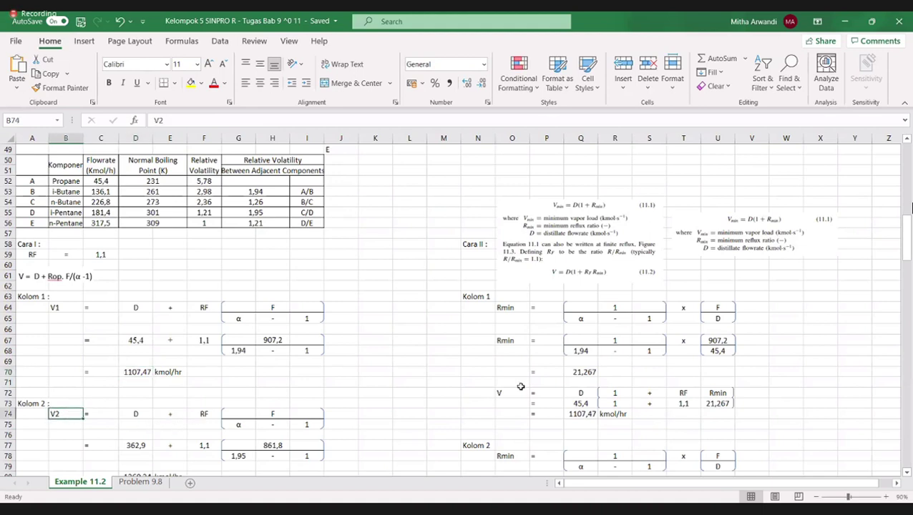
click(131, 445)
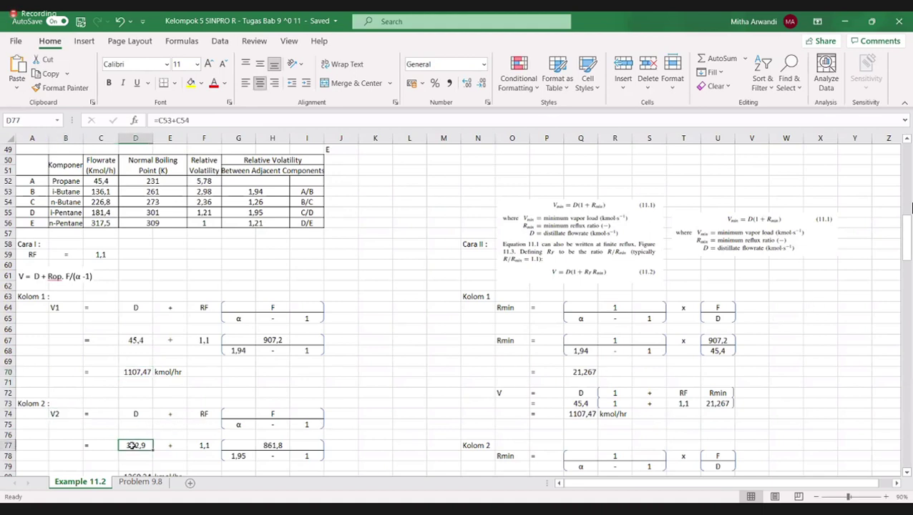
Trace the Kolom 2 distillate formula in D77 and feed formula in H77 to the component flowrates, checking the Rank Order 9 diagram
click(386, 119)
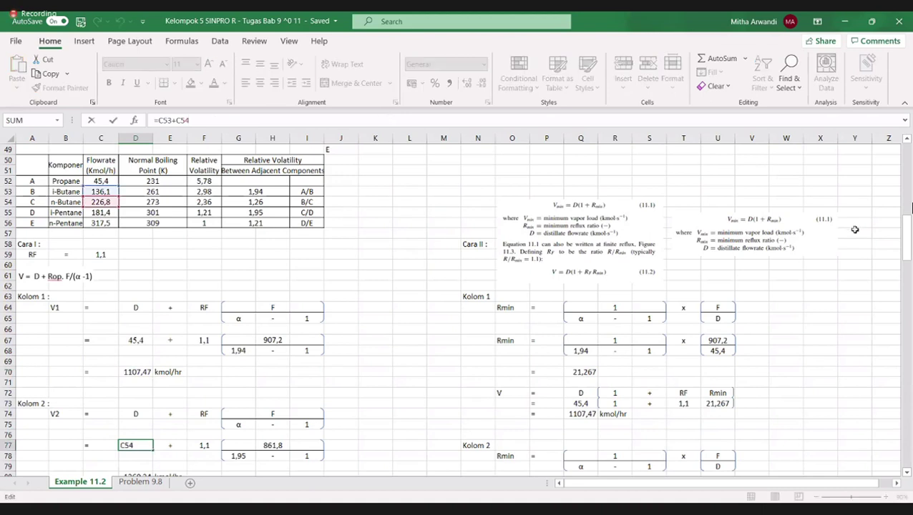
drag(906, 224, 907, 209)
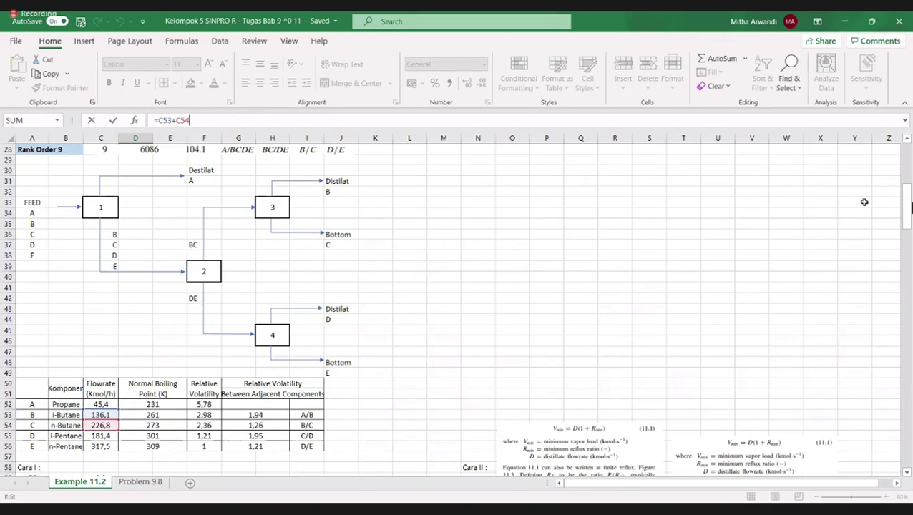
drag(907, 205, 908, 236)
click(272, 422)
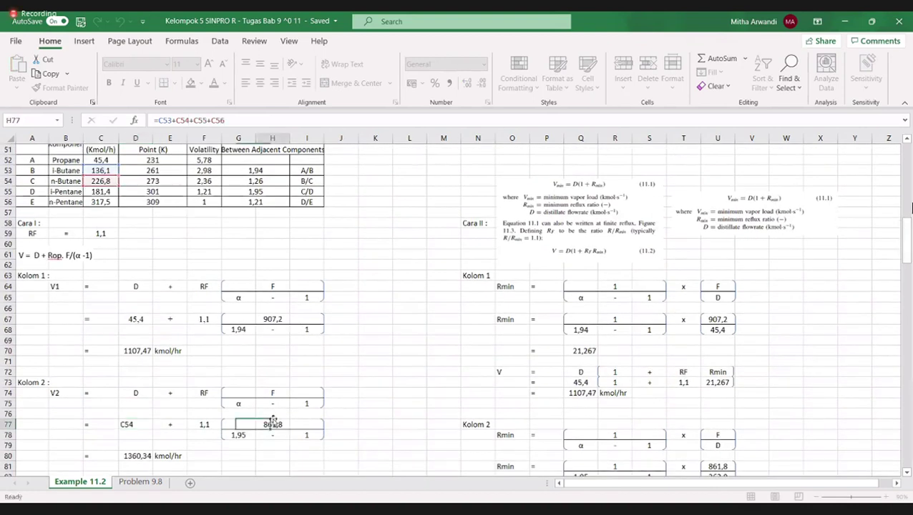
click(272, 117)
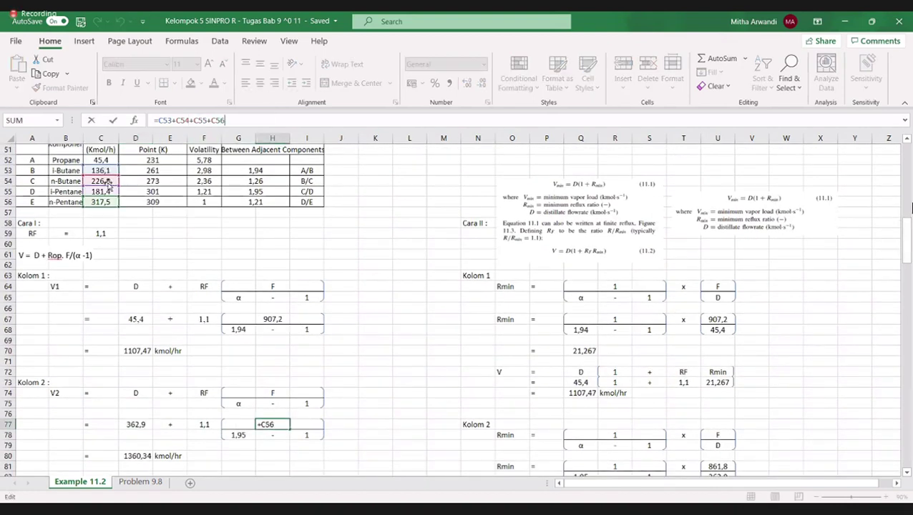
Trace the Kolom 2 relative volatility in G78 to the component table and inspect the vapour load formula in D80
click(240, 434)
drag(907, 234, 909, 207)
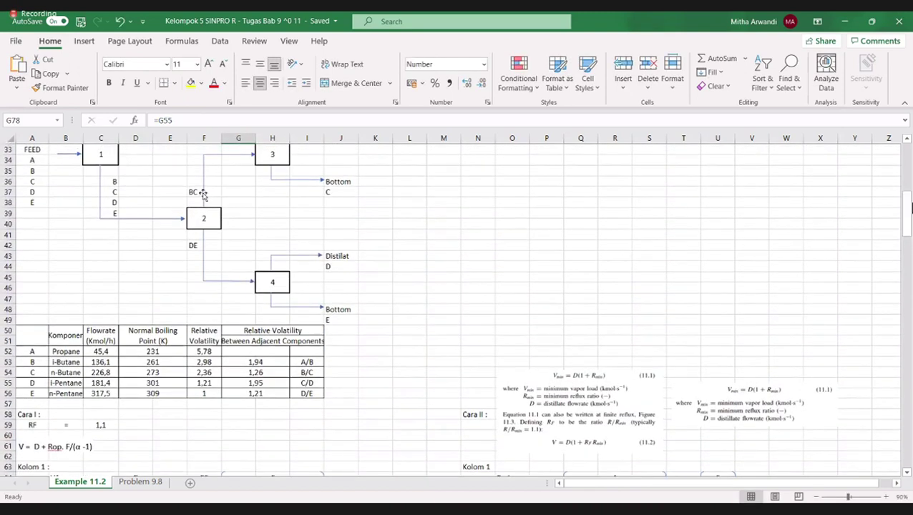
click(367, 121)
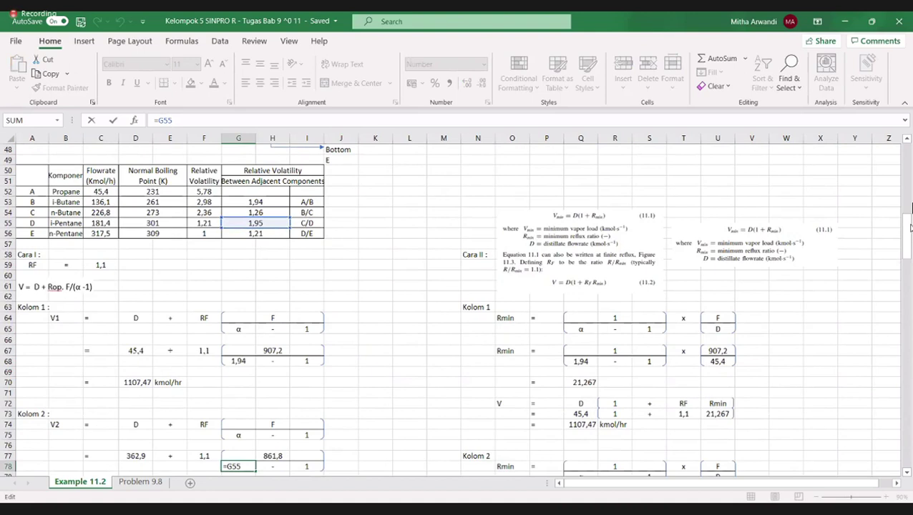
drag(907, 228, 906, 238)
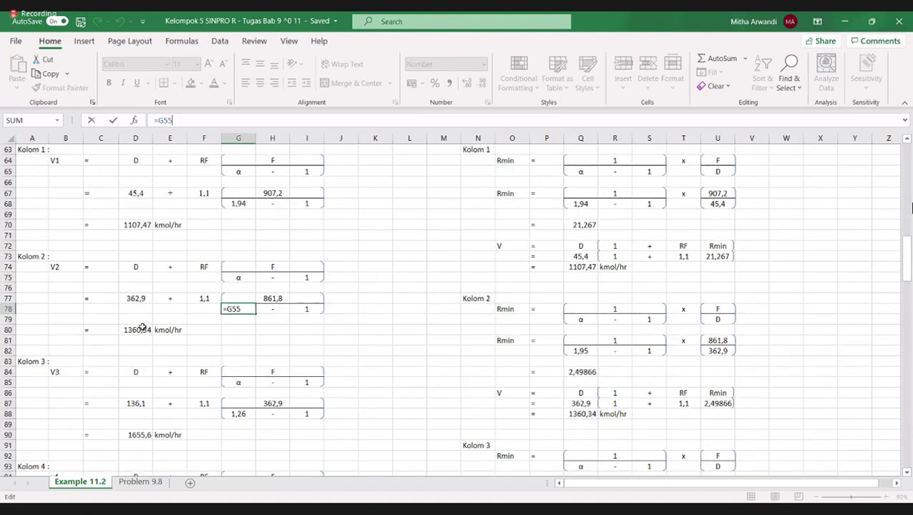
click(136, 330)
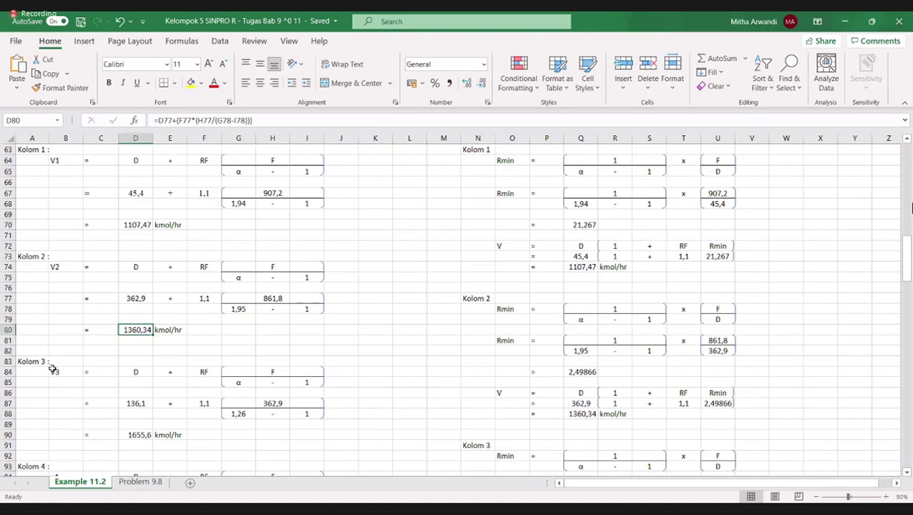
Trace the Kolom 3 distillate reference in D87 to the component flowrates and compare it with column 3 in the Rank Order 9 diagram
click(138, 376)
click(137, 400)
click(239, 121)
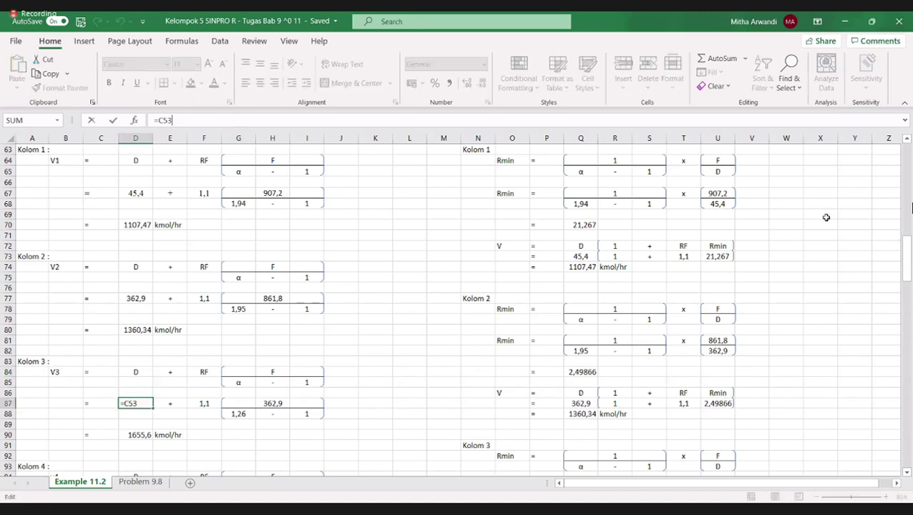
scroll(911, 207, up, 13)
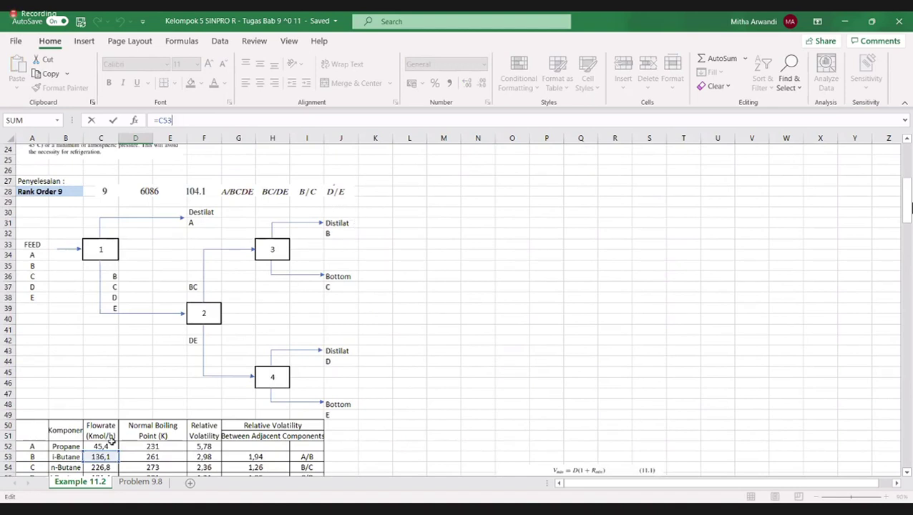
click(84, 456)
scroll(908, 207, down, 12)
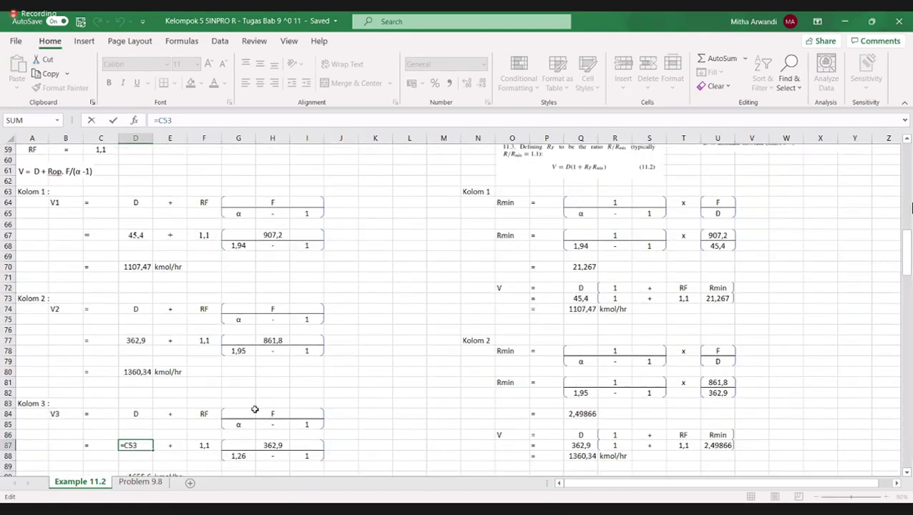
Trace the Kolom 3 feed formula in H87 to the flowrates it adds and compare it with the sequence diagram
click(277, 442)
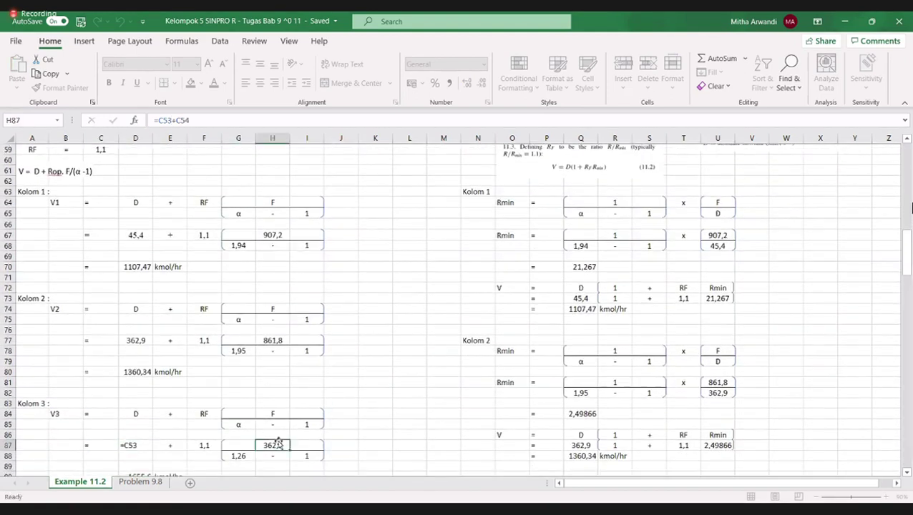
click(283, 117)
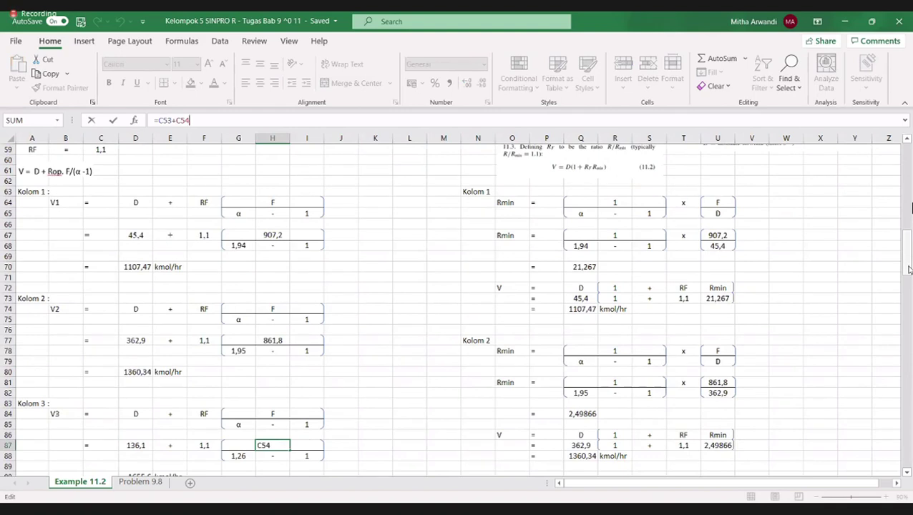
scroll(909, 269, up, 10)
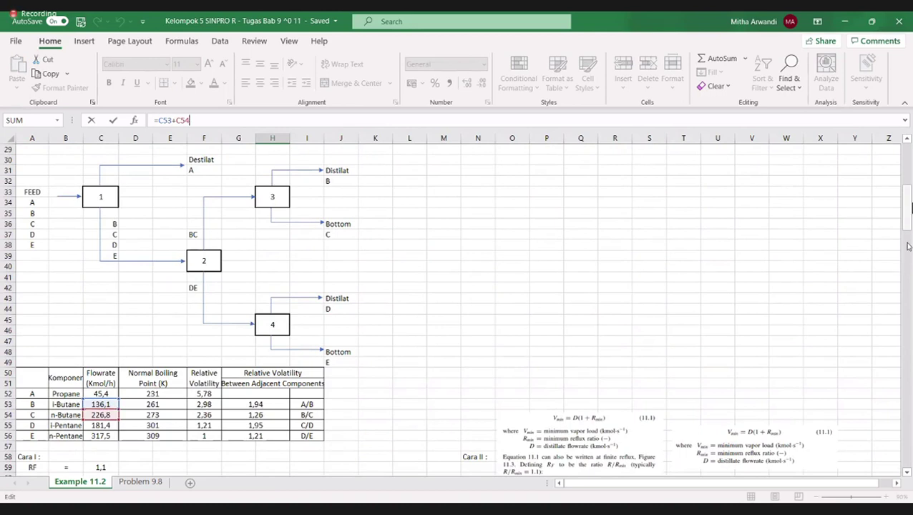
scroll(909, 246, down, 7)
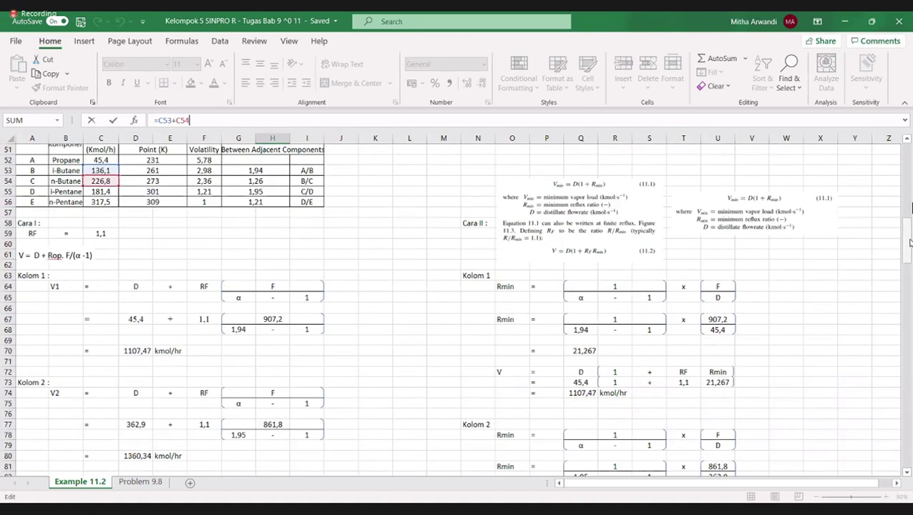
scroll(908, 243, down, 4)
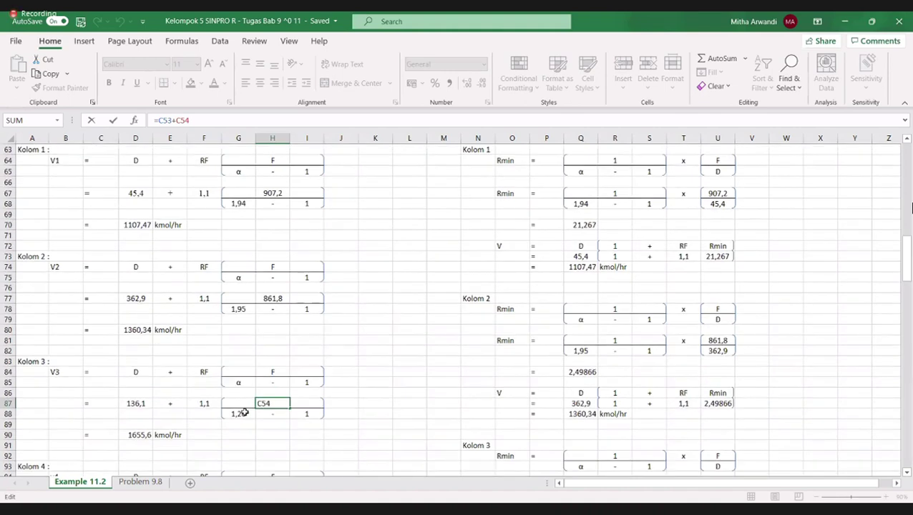
Trace the Kolom 3 relative volatility in G88 to the component table and inspect the vapour load formula in D90
click(243, 413)
click(305, 125)
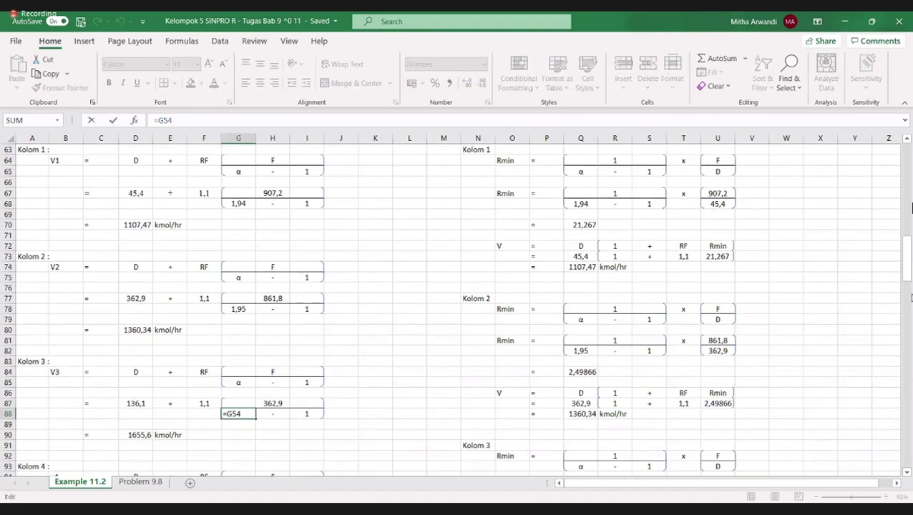
drag(909, 276, 910, 214)
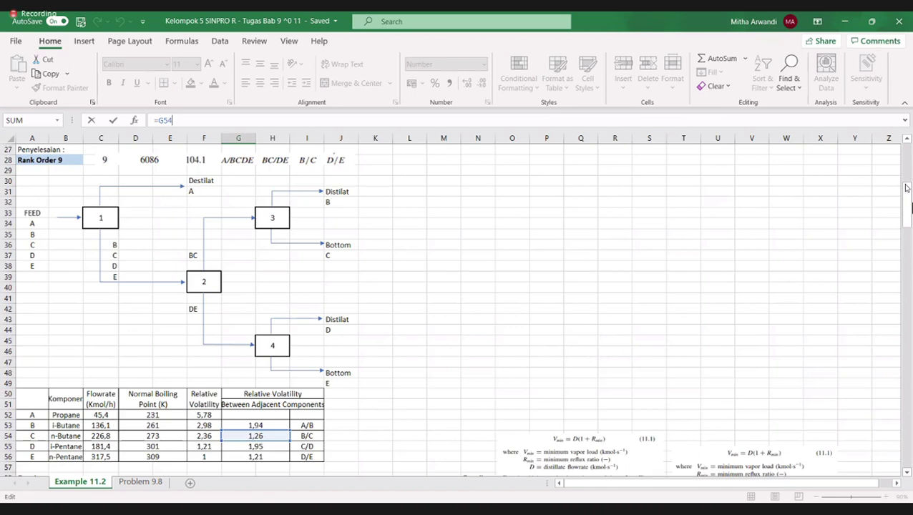
drag(909, 219, 909, 249)
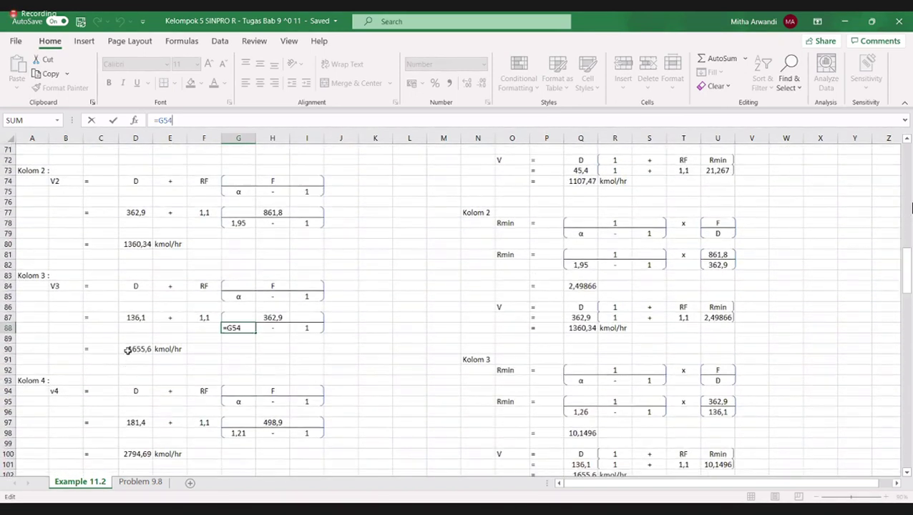
click(128, 349)
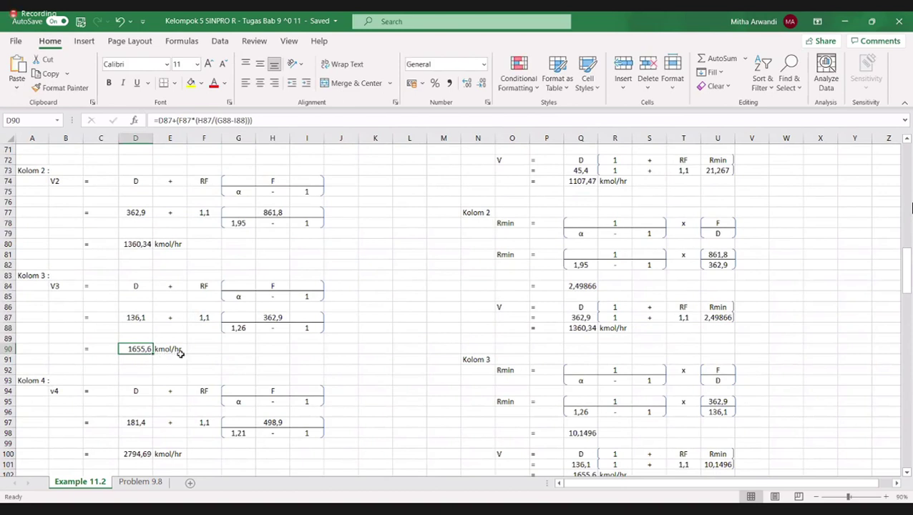
Inspect the Kolom 4 distillate reference in D97 and compare it with column 4 in the diagram and the component flowrates
click(56, 392)
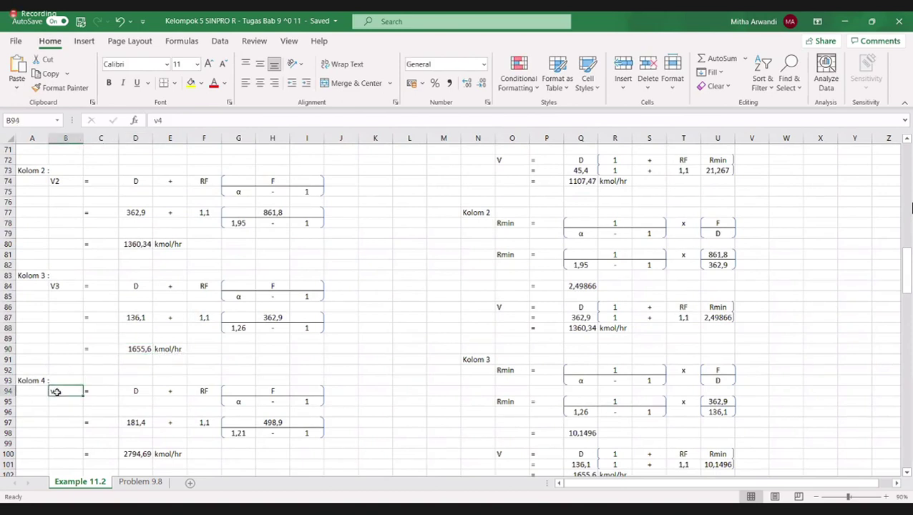
mouse_move(909, 285)
mouse_down()
mouse_move(909, 226)
mouse_move(908, 287)
mouse_up()
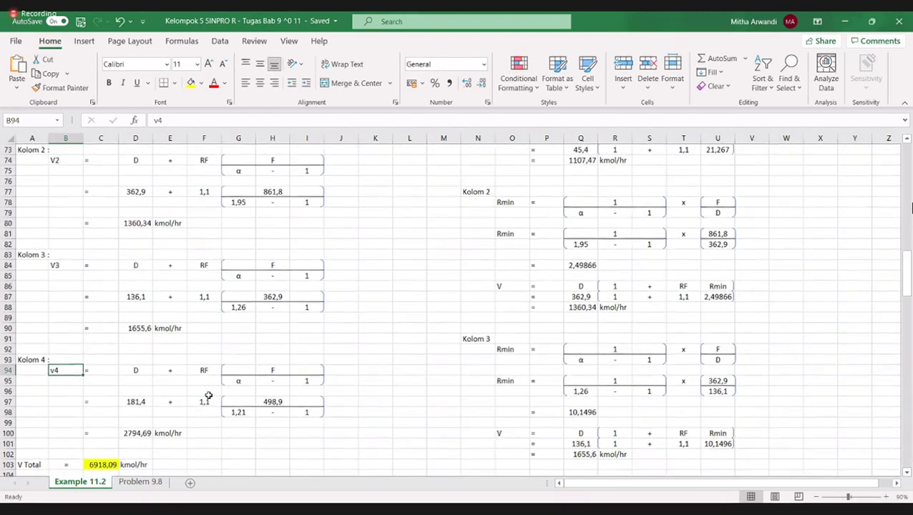
click(144, 399)
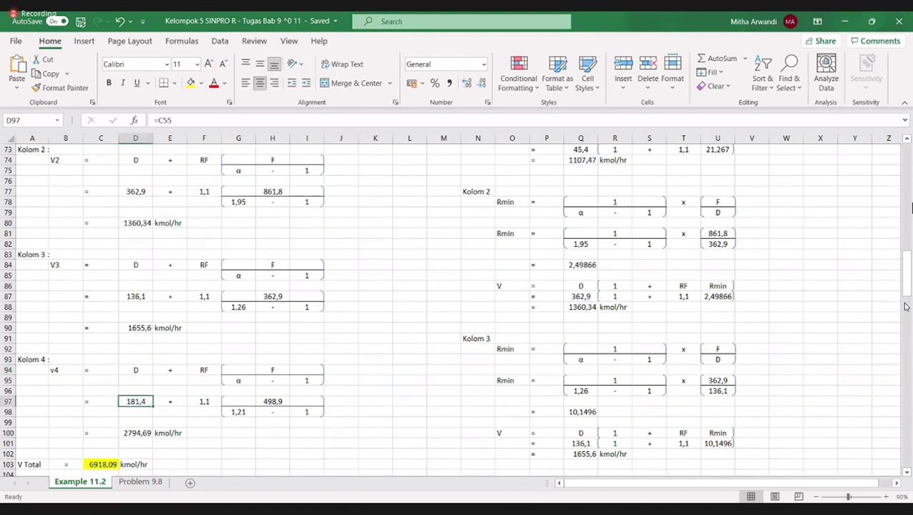
drag(910, 281, 907, 231)
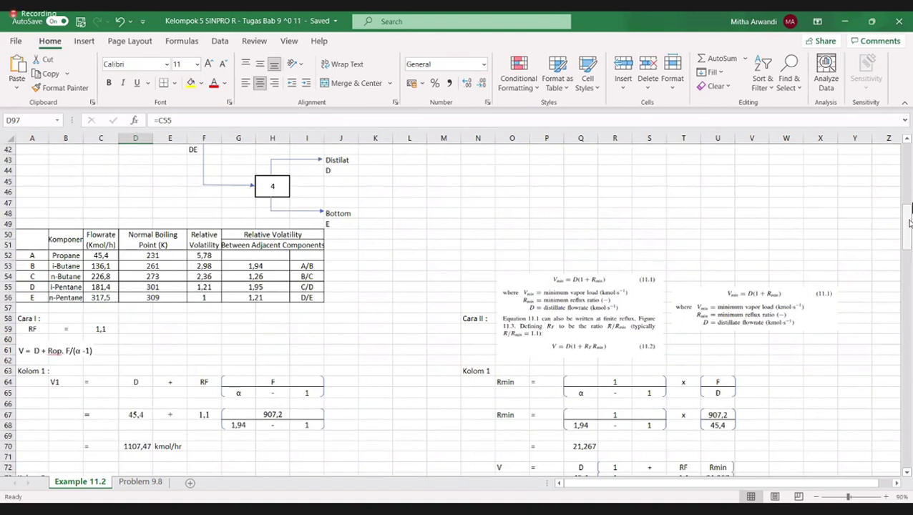
drag(910, 208, 910, 259)
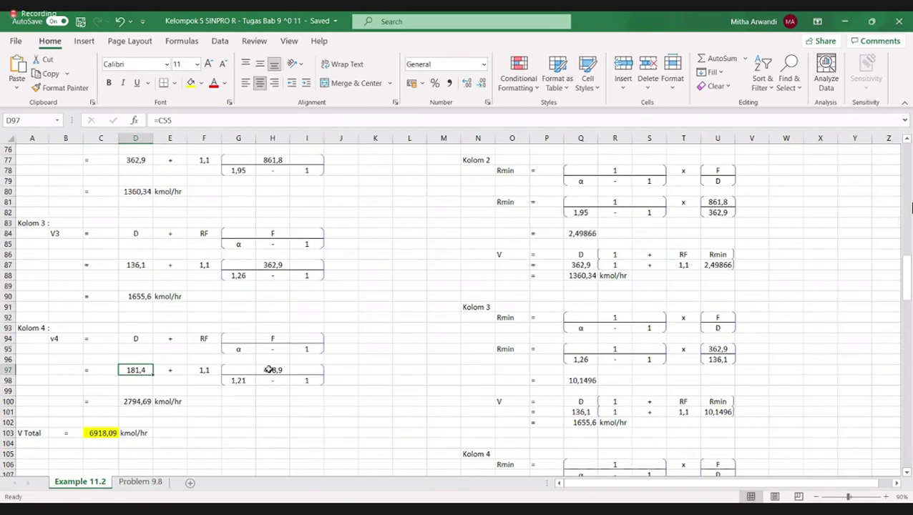
Trace the Kolom 4 feed formula in H97 to the component flowrates and compare it with the Rank Order 9 diagram
click(272, 370)
drag(907, 292, 907, 253)
click(340, 122)
scroll(339, 121, down, 4)
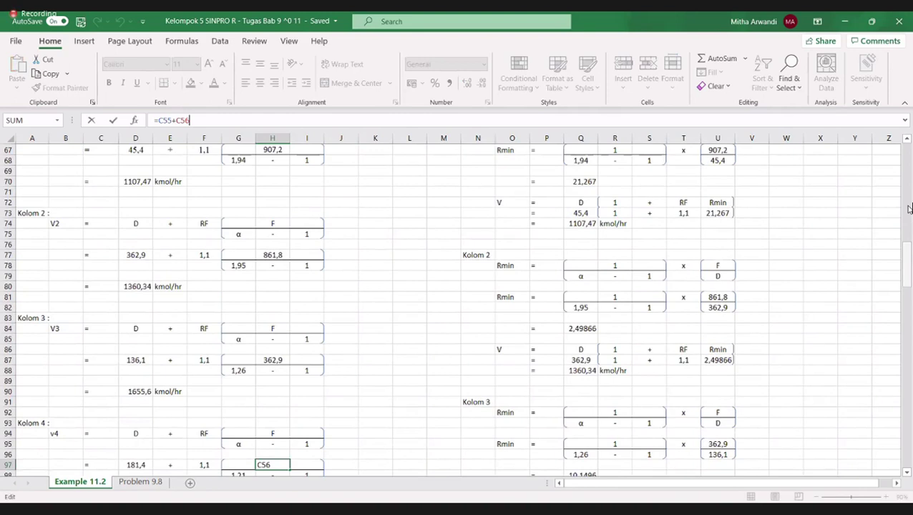
scroll(194, 350, up, 14)
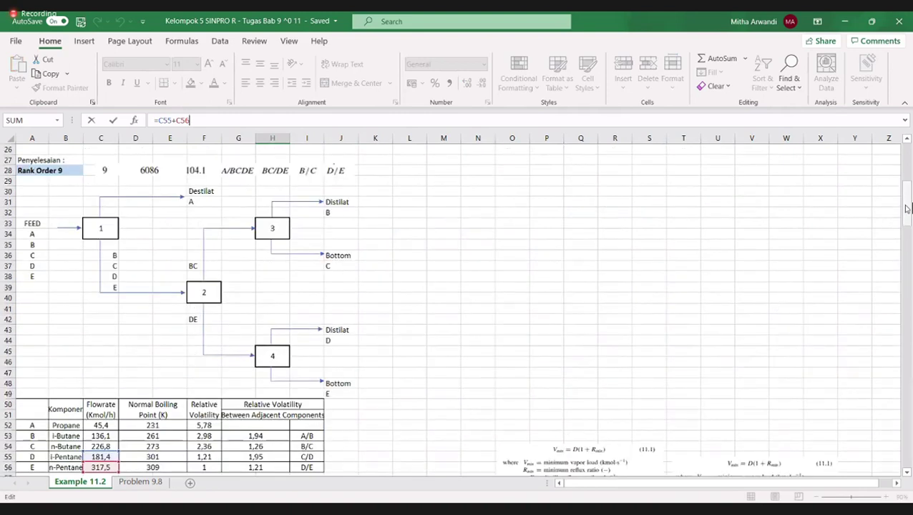
scroll(906, 209, down, 15)
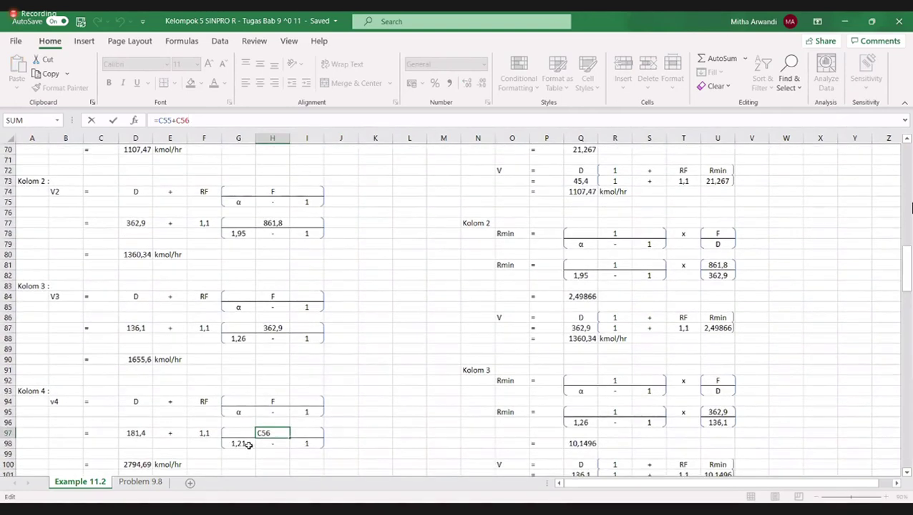
Trace the Kolom 4 relative volatility in G98 to the component table and inspect the vapour load formula in D100
click(247, 445)
text(=G56)
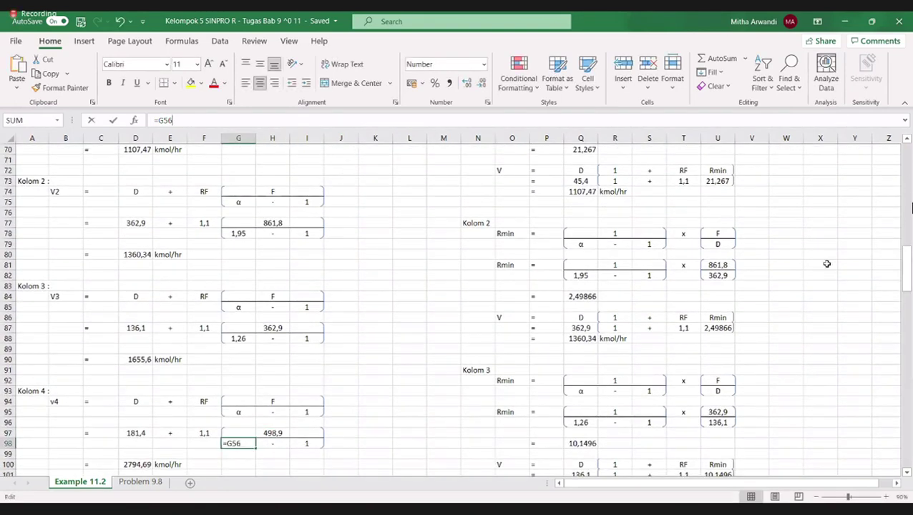
drag(906, 279, 906, 230)
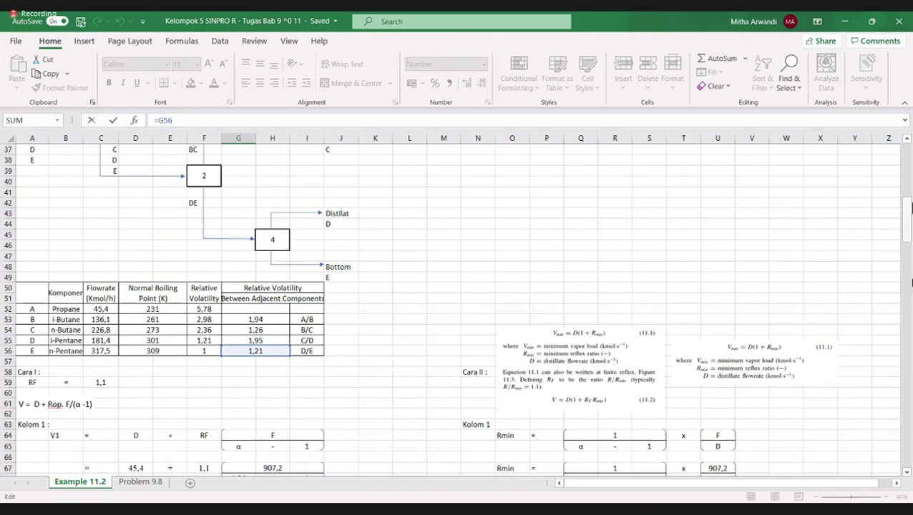
drag(909, 216, 908, 286)
click(131, 286)
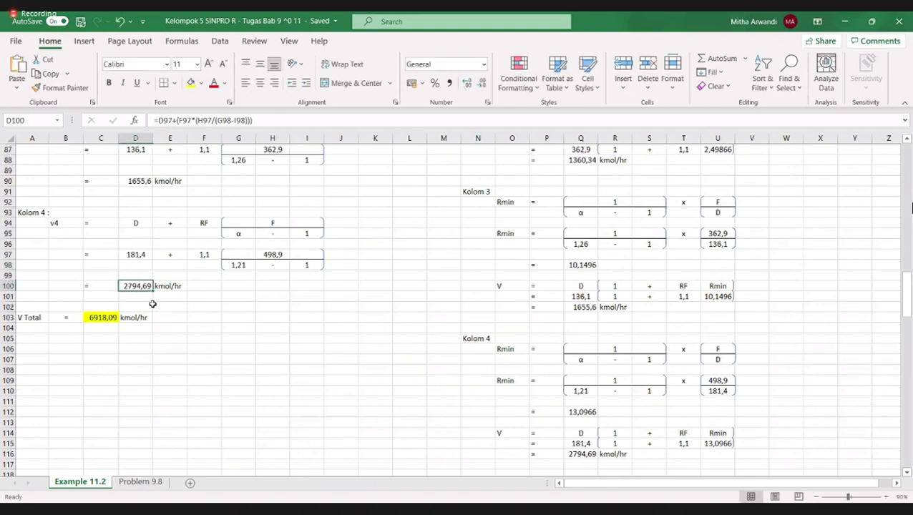
Compare the V Total in C103 with the rank order 9 vapour rate in Table 11.3 and trace the column loads it sums
click(43, 315)
click(98, 315)
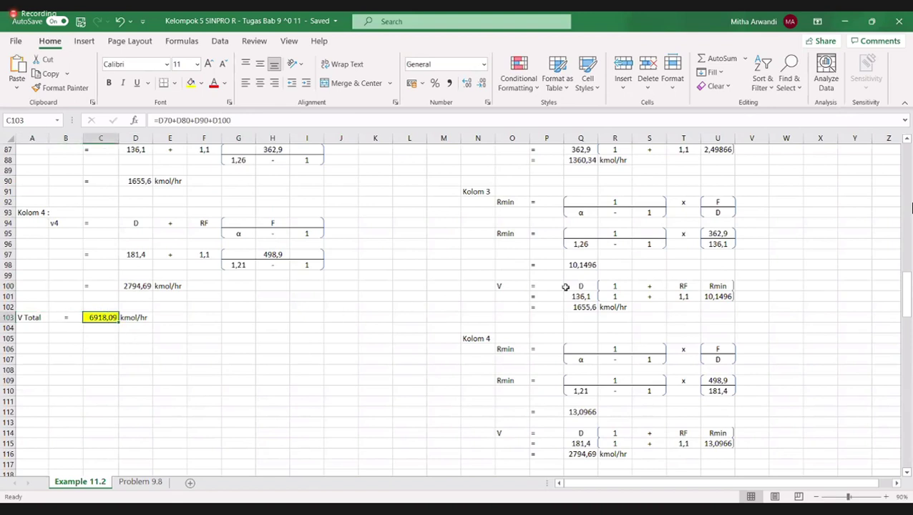
drag(908, 300, 906, 179)
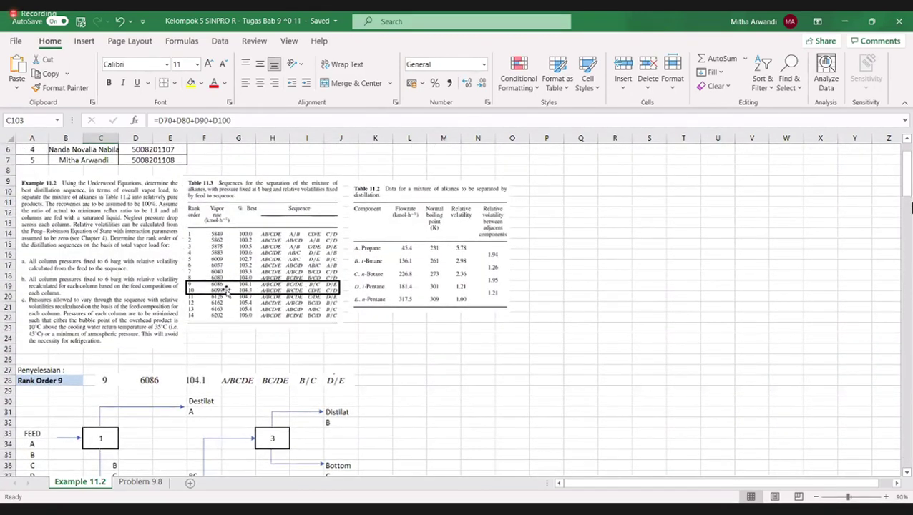
click(313, 120)
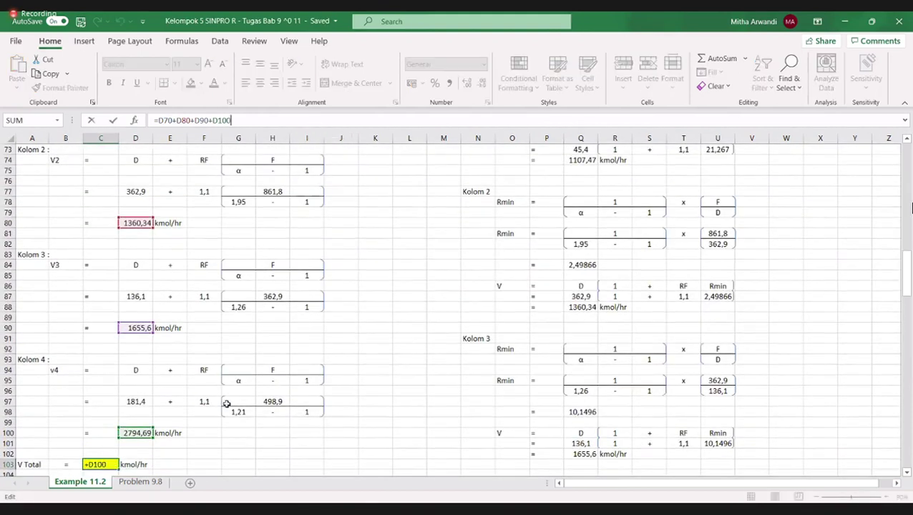
key(Return)
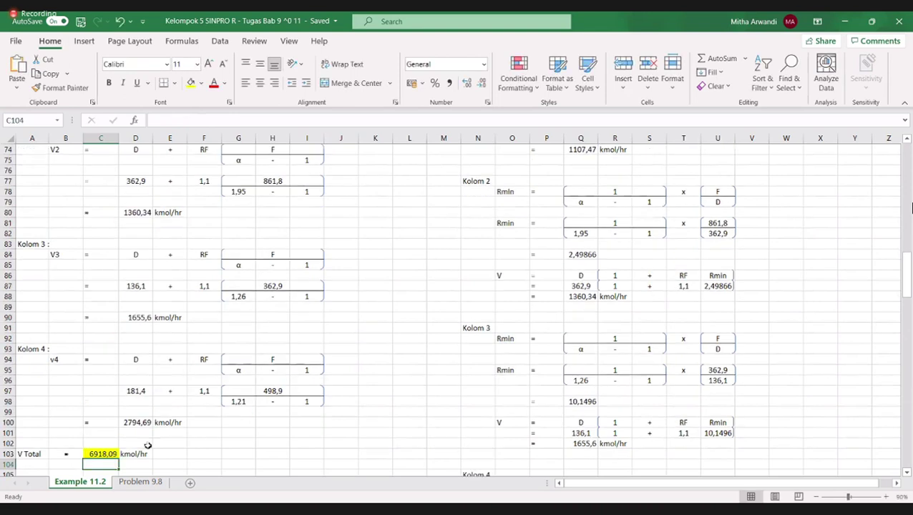
Recheck the V Total formula in C103 against the rank order table and the Kolom 2 to Kolom 4 vapour loads
click(107, 453)
drag(910, 277, 909, 185)
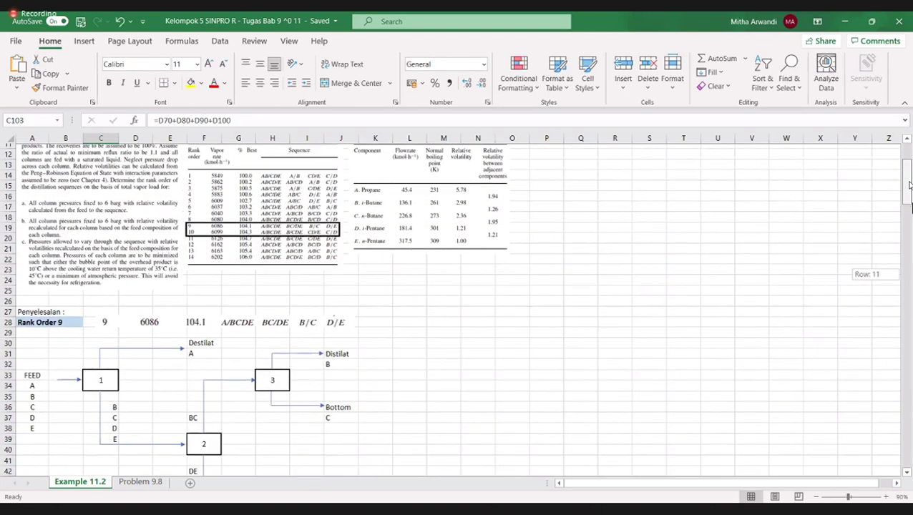
drag(910, 185, 910, 279)
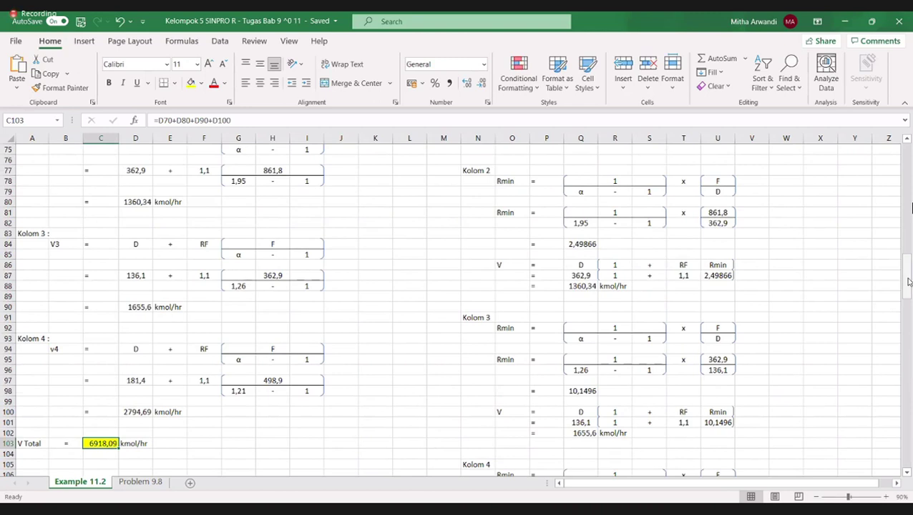
scroll(520, 299, down, 2)
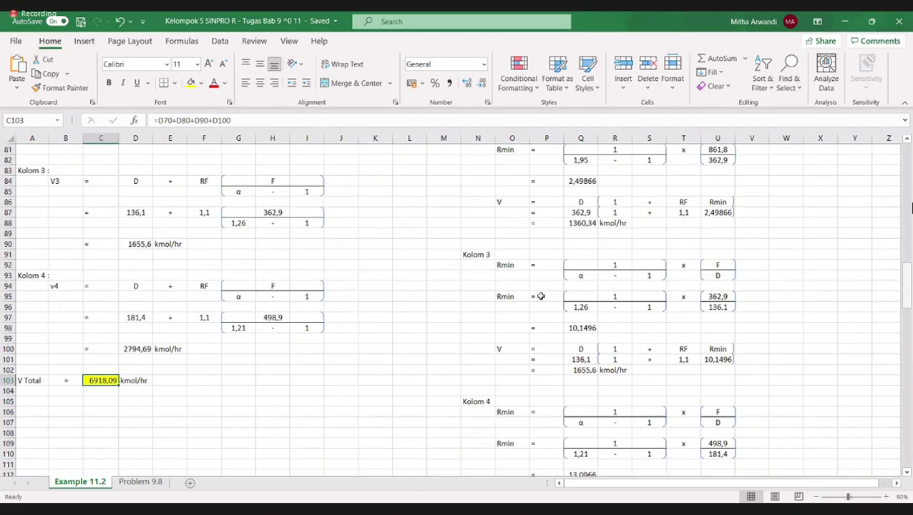
click(145, 387)
click(108, 380)
Examine the Rank Order 9 sequence picture and follow the bottoms from column 1, starting at C36, through the separation diagram
drag(899, 236, 893, 201)
scroll(893, 200, down, 1)
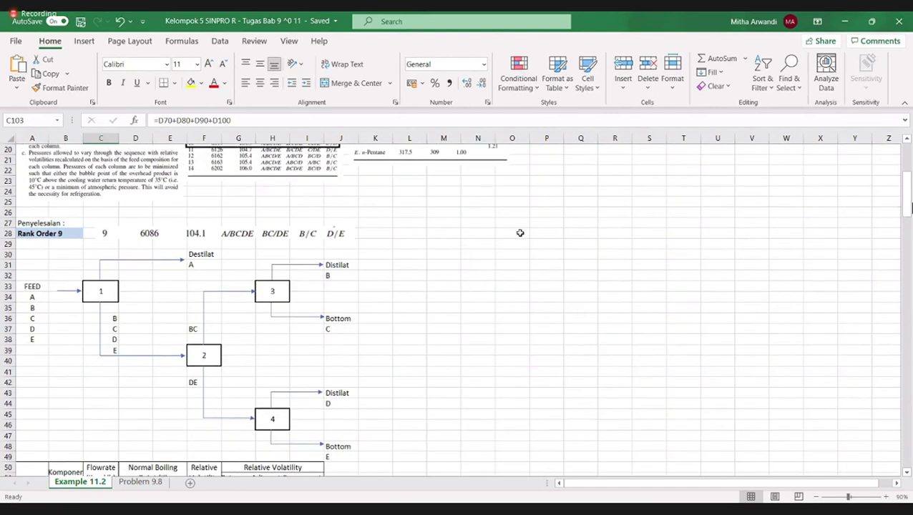
click(174, 233)
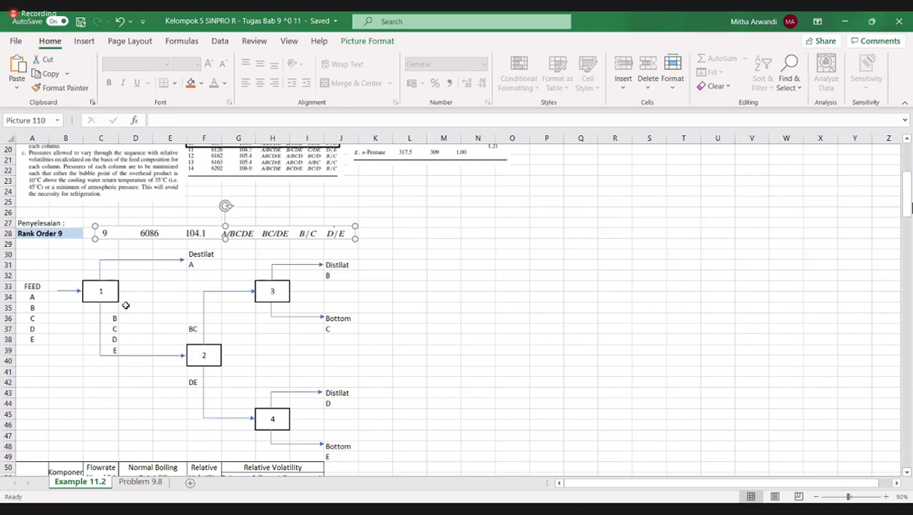
click(108, 315)
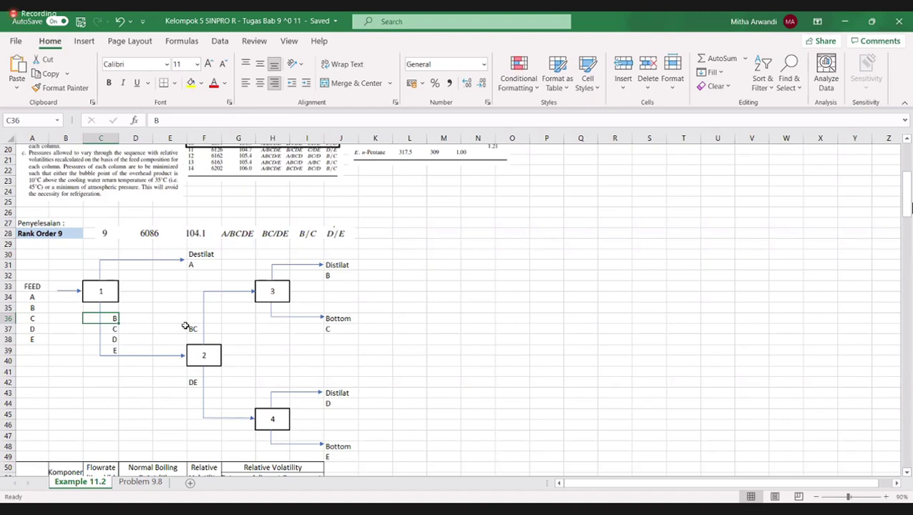
drag(907, 186, 910, 206)
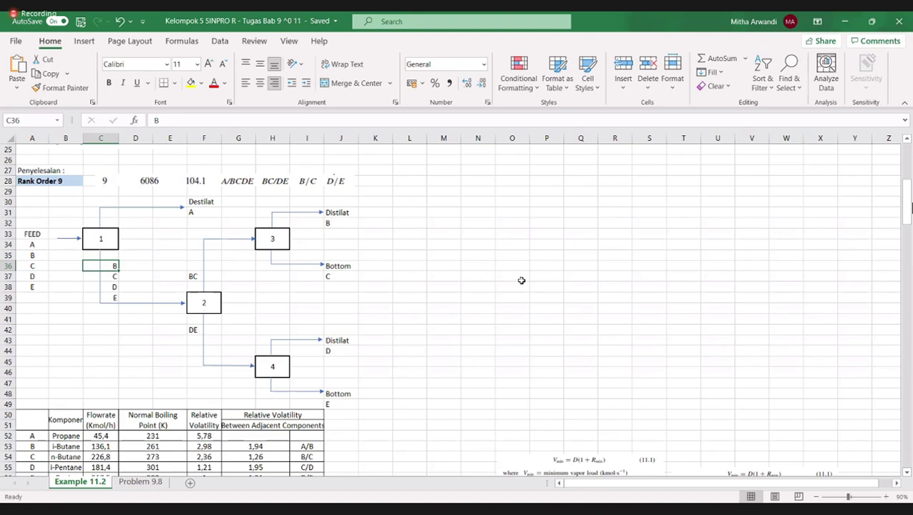
drag(908, 206, 908, 213)
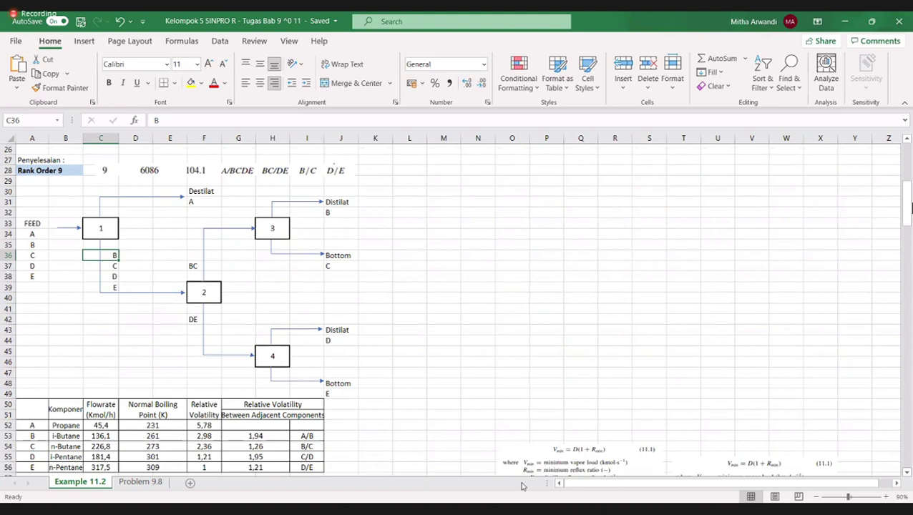
Switch to the KELOMPOK 6_SINPRO workbook and examine its given data, Table 11.3 and the column diagram on Example 11.2 (11)
key(alt+s)
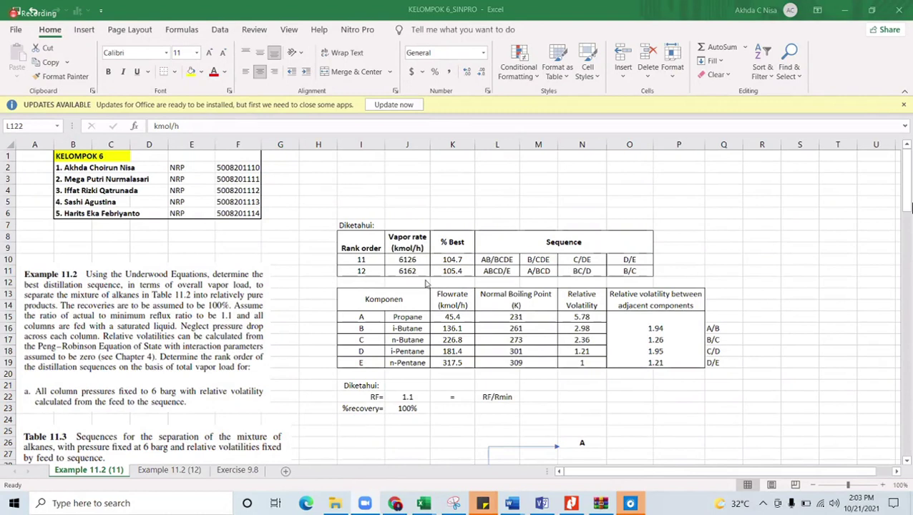
scroll(425, 283, down, 7)
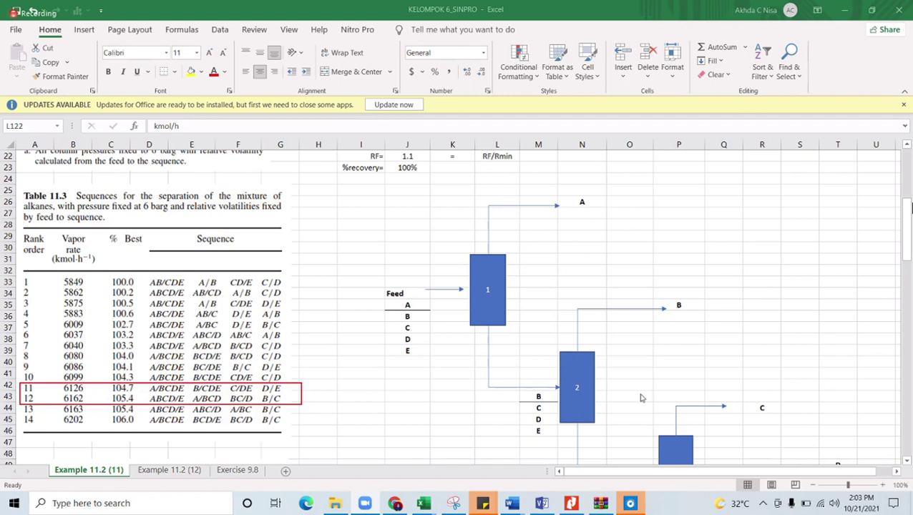
scroll(640, 399, right, 2)
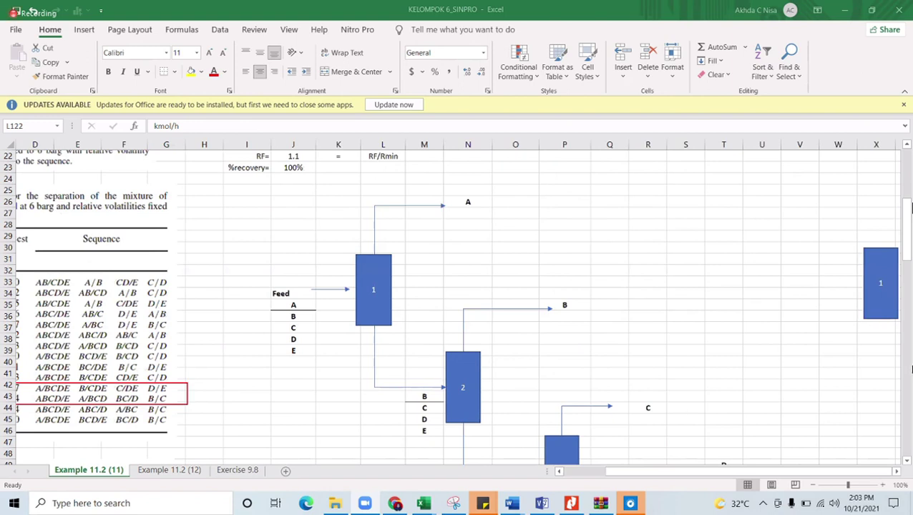
click(906, 462)
click(906, 462)
click(906, 462)
click(906, 462)
click(906, 462)
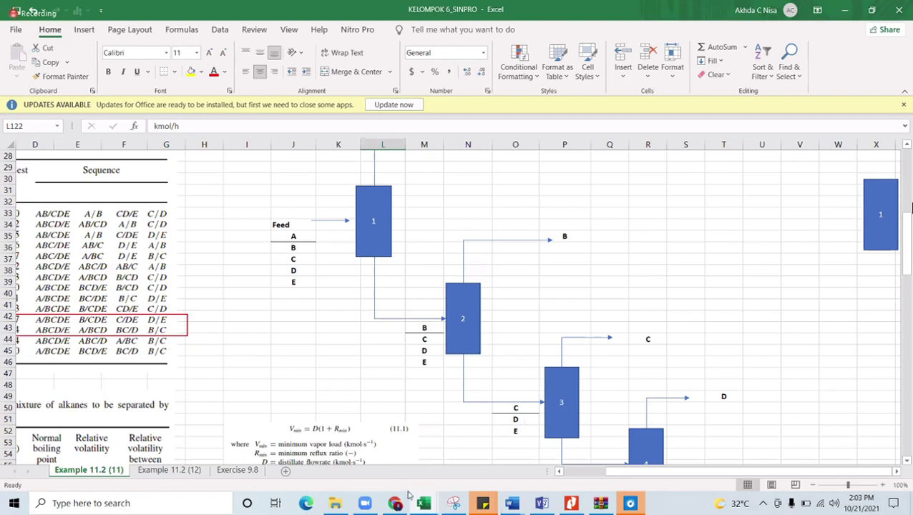
click(365, 504)
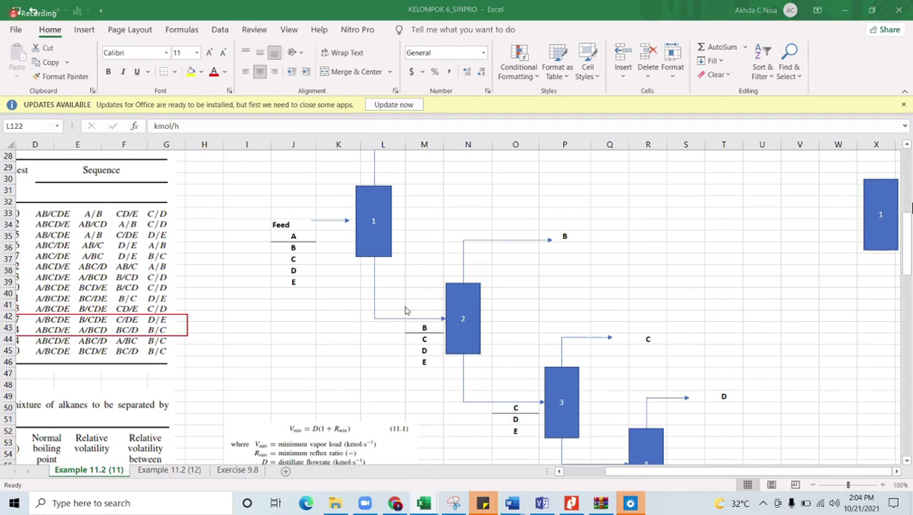
Review the component data, RF and recovery assumptions, and the entries for rank orders 11 and 12 in Table 11.3
scroll(405, 310, up, 4)
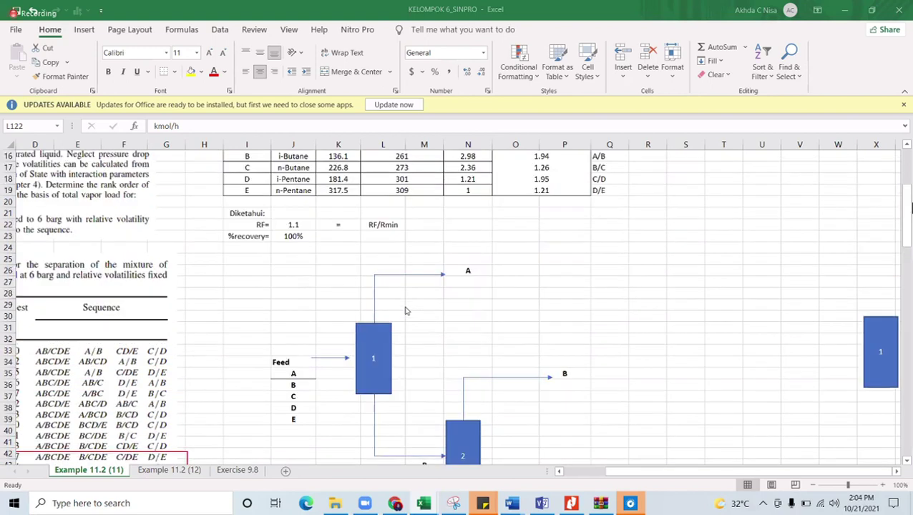
scroll(405, 310, up, 2)
scroll(405, 311, left, 3)
scroll(404, 310, up, 2)
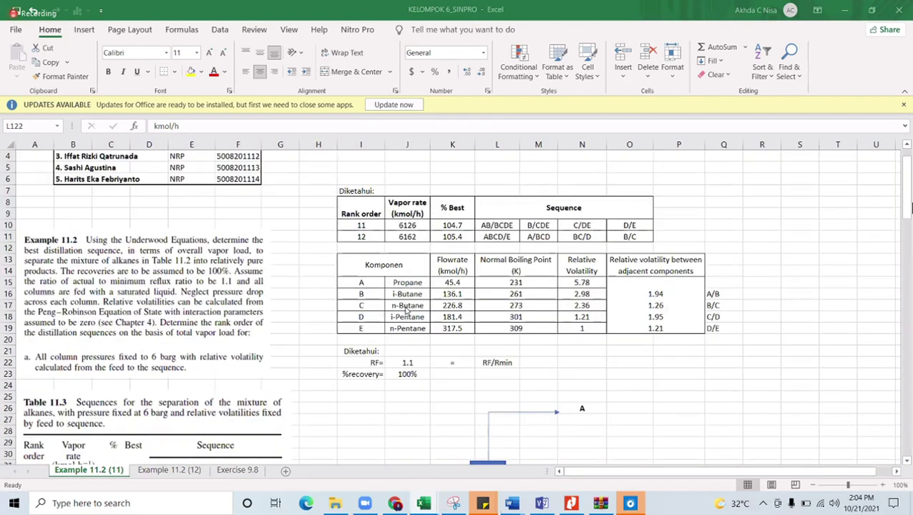
scroll(405, 311, down, 2)
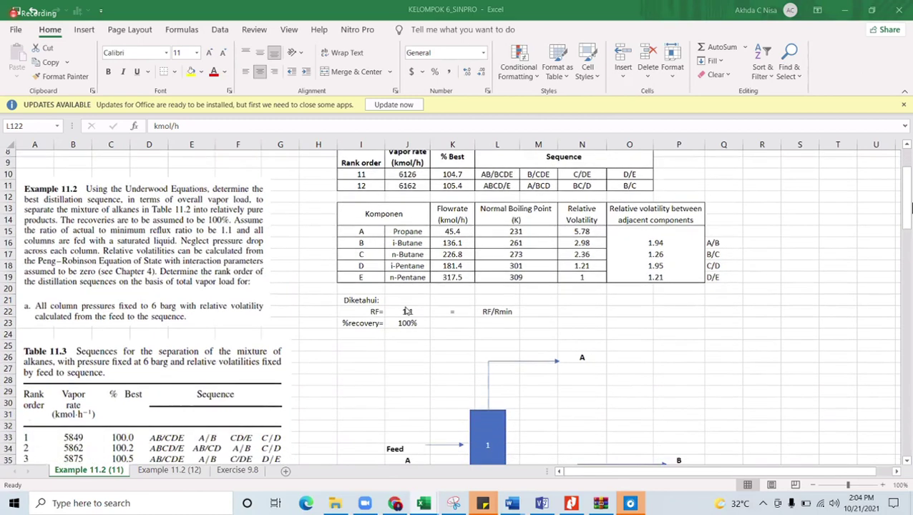
scroll(405, 310, down, 3)
scroll(404, 311, down, 1)
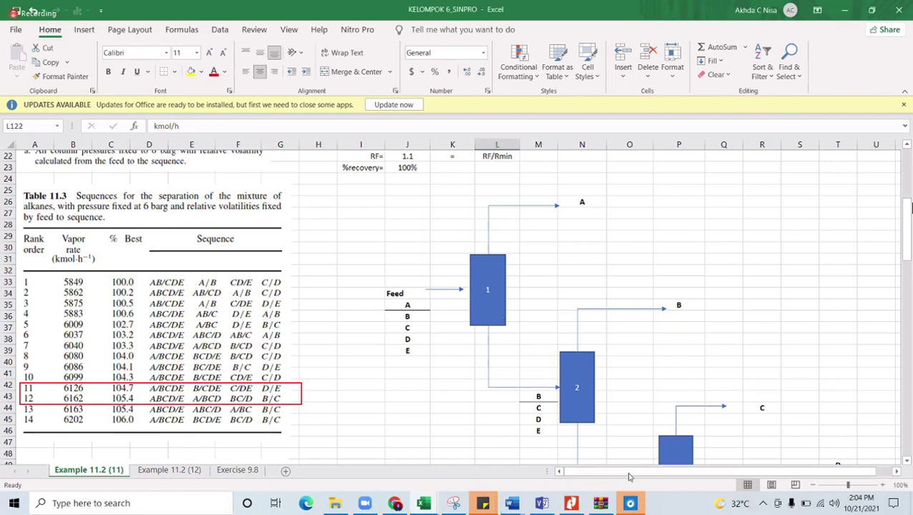
Follow the rank order 11 diagram through columns 1 to 4 down to the reflux equations and the stage 1 calculation
drag(629, 476, 647, 477)
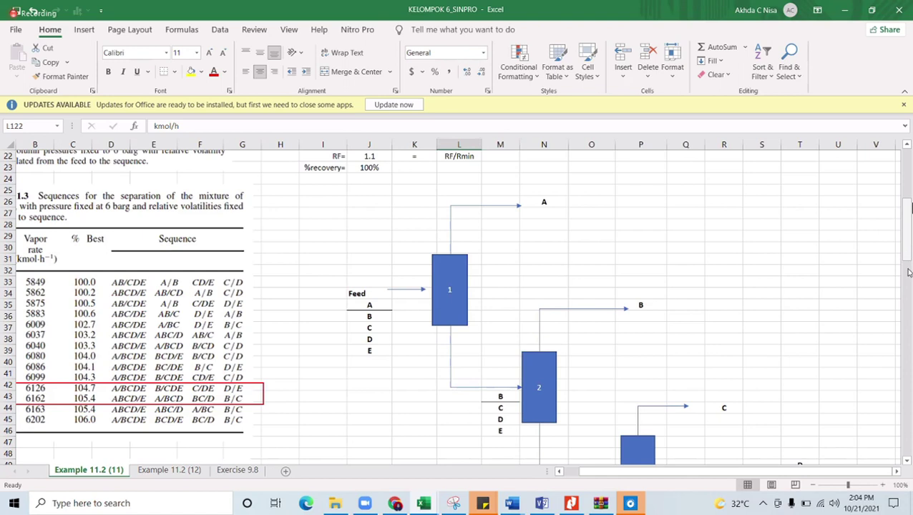
scroll(907, 261, down, 3)
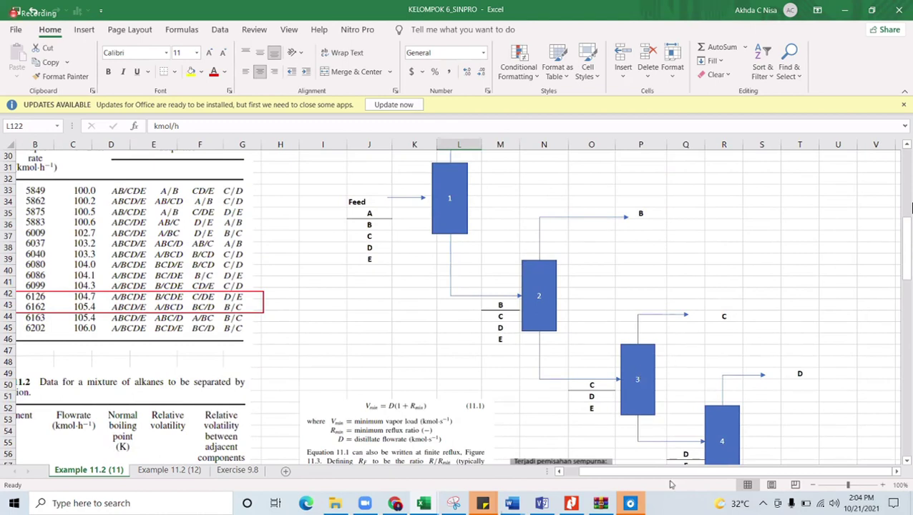
drag(909, 257, 858, 301)
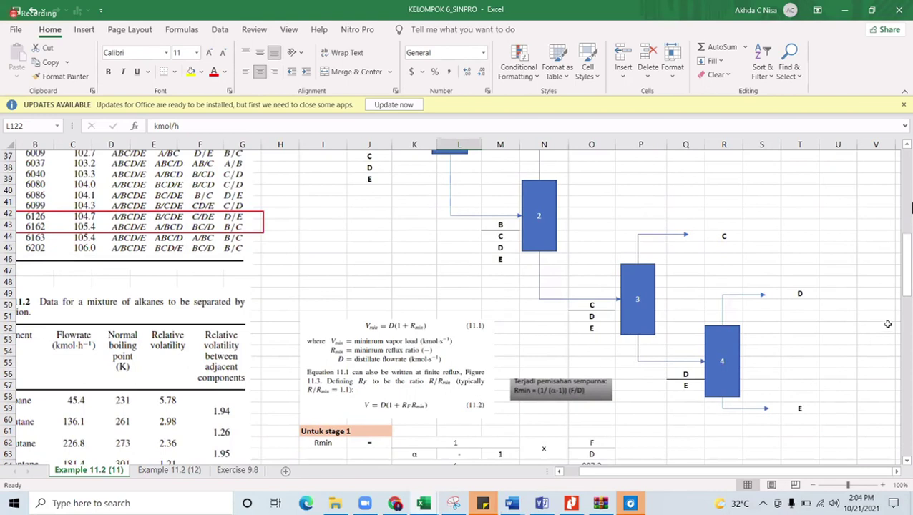
drag(907, 271, 907, 301)
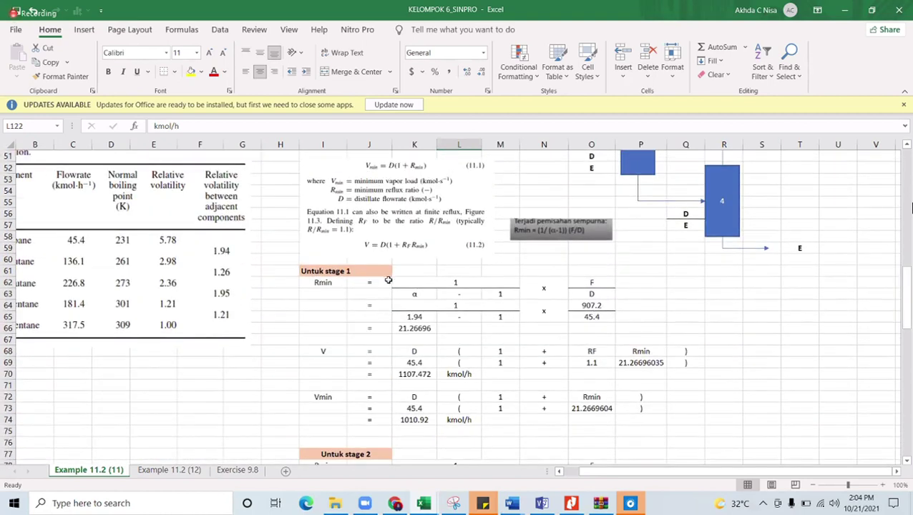
Trace the stage 1 relative volatility to the A/B formula in O16, comparing it with column 1 in the diagram
scroll(465, 270, up, 1)
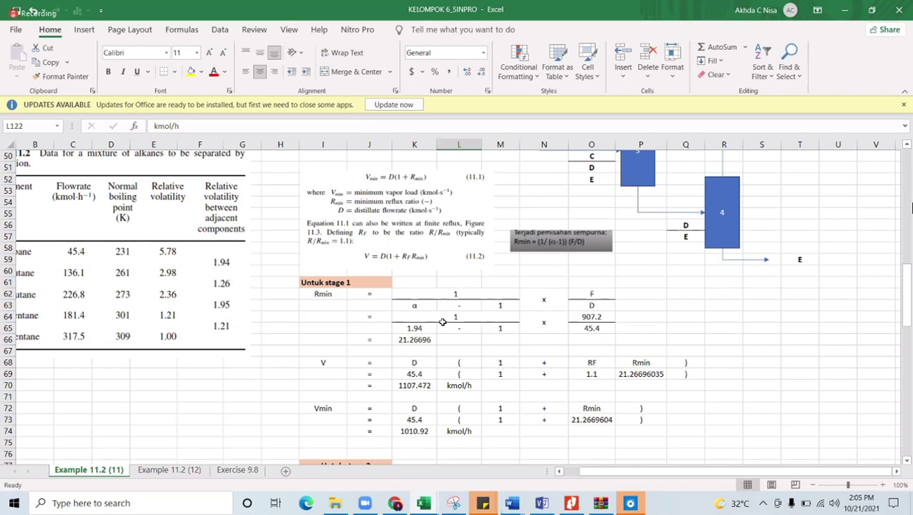
scroll(432, 326, up, 15)
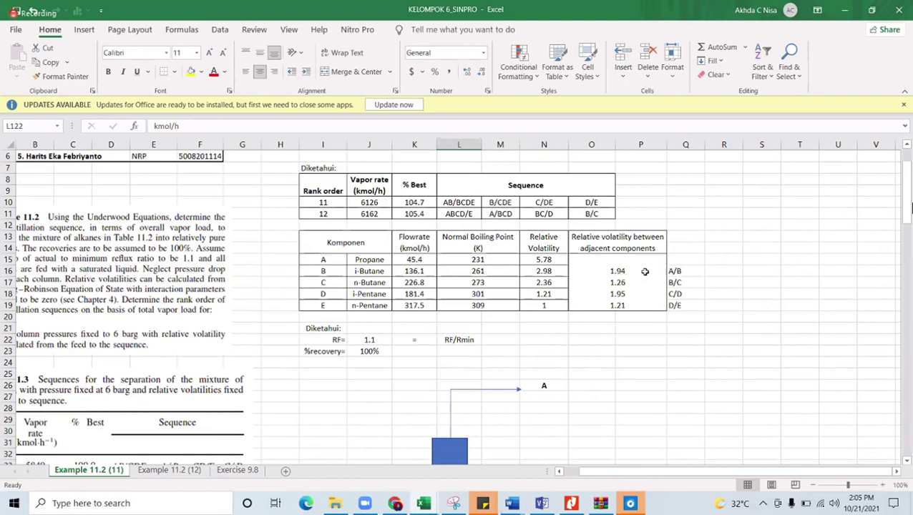
scroll(614, 354, down, 6)
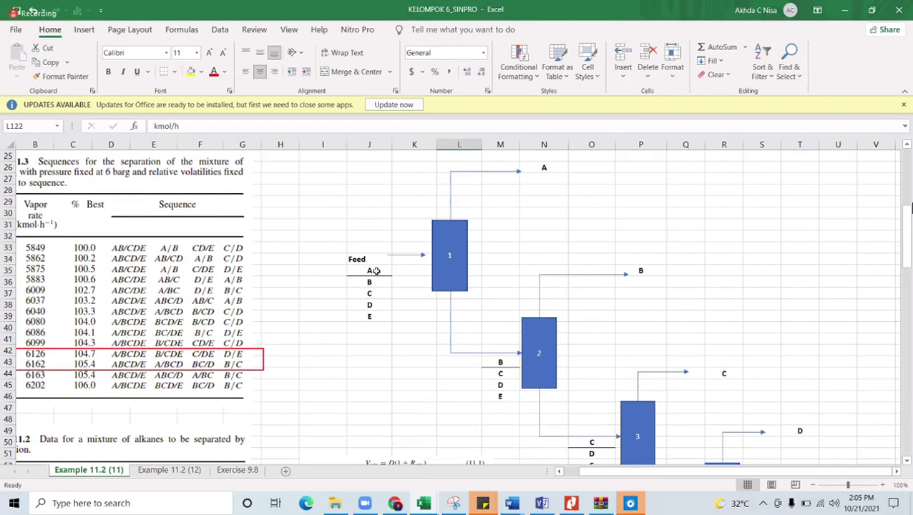
scroll(373, 270, up, 5)
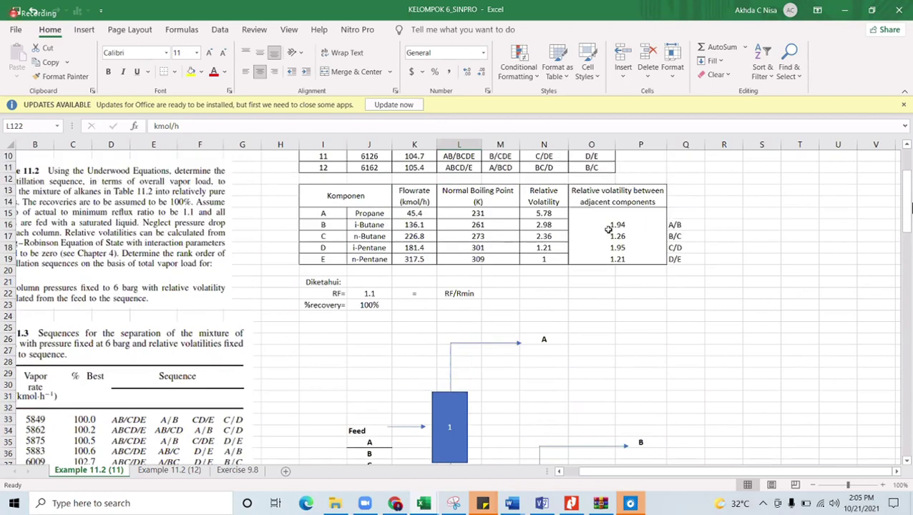
click(612, 226)
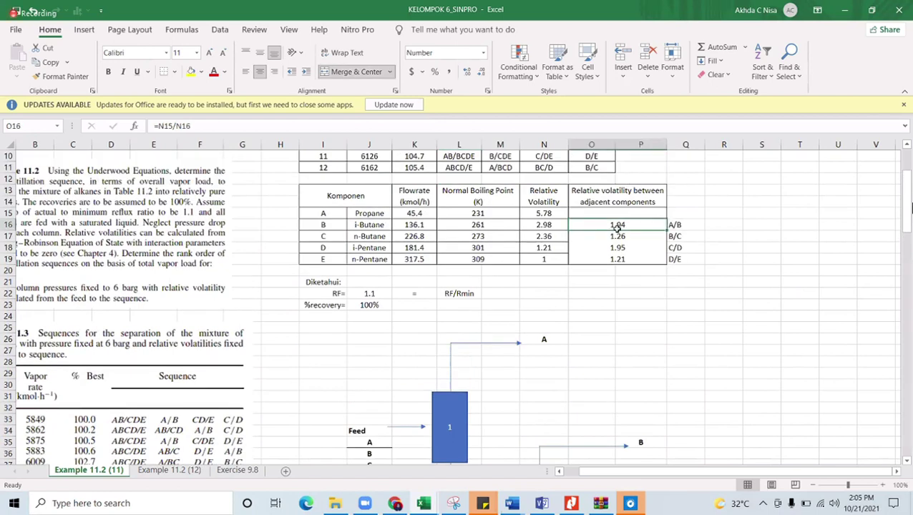
Inspect the stage 1 feed formula in O64 and compare it with the feed components in the column diagram
scroll(616, 226, down, 10)
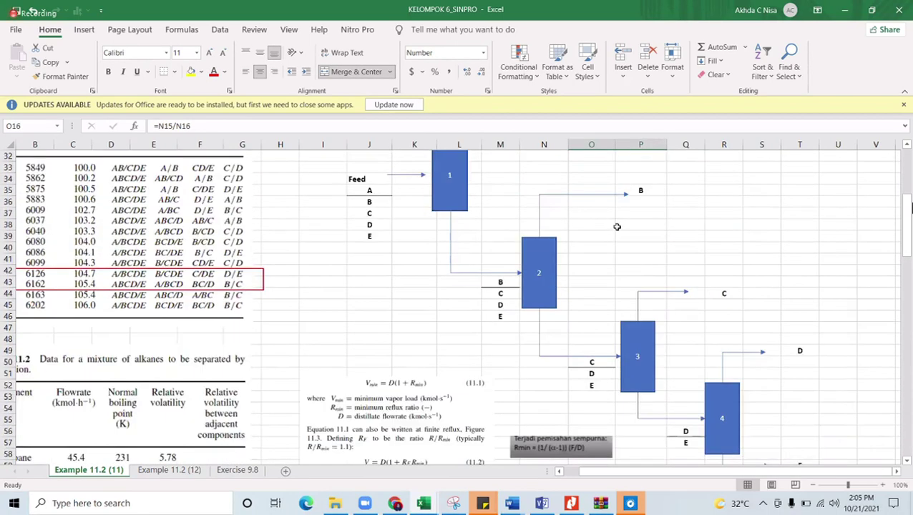
scroll(582, 277, down, 2)
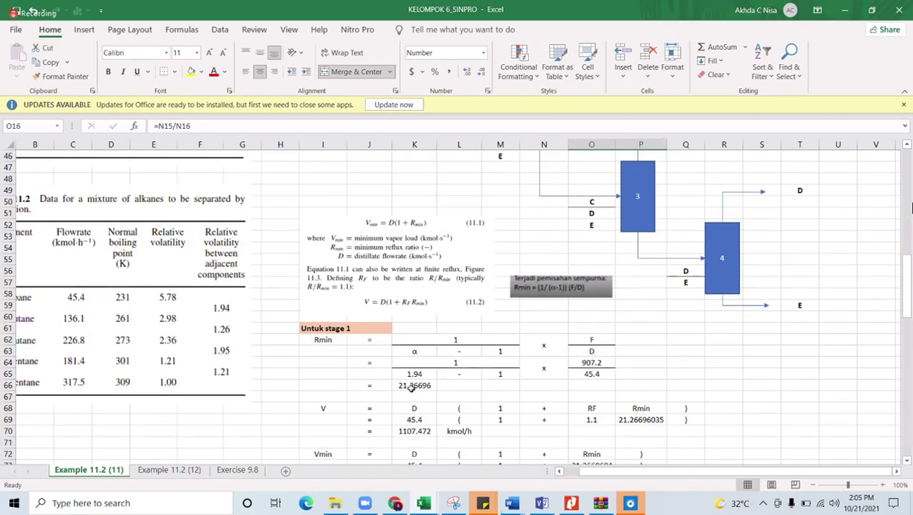
click(598, 362)
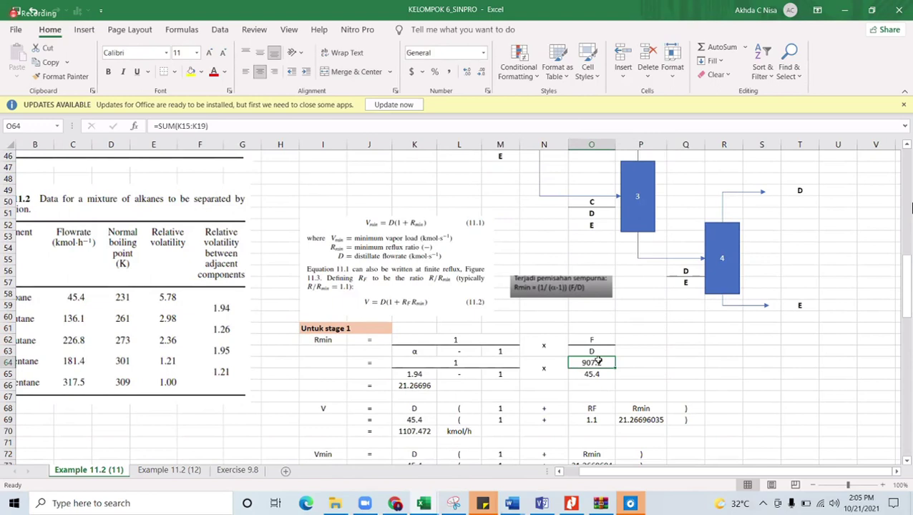
scroll(598, 361, up, 2)
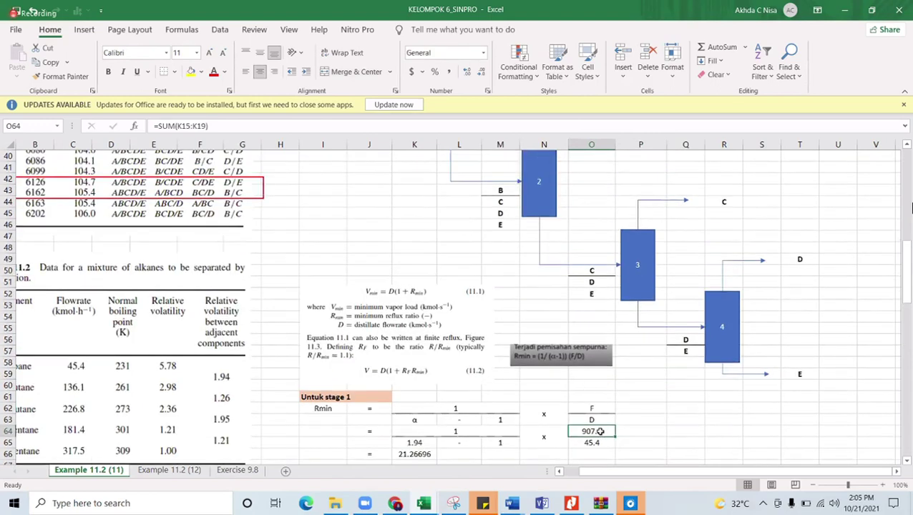
double_click(601, 431)
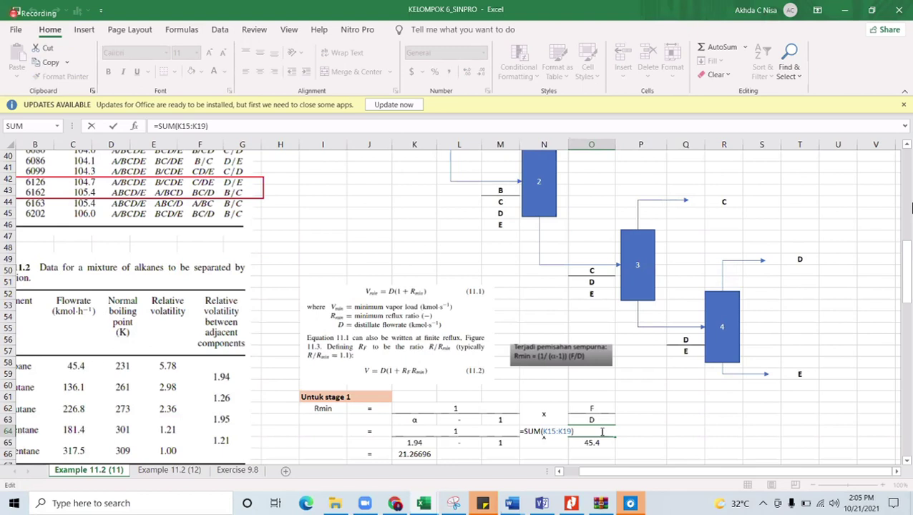
key(Return)
scroll(582, 390, up, 1)
scroll(583, 389, up, 5)
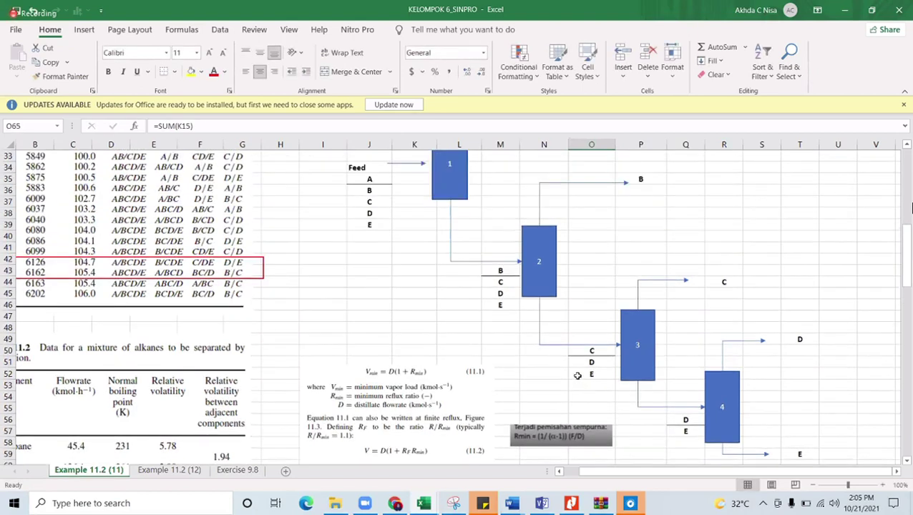
Examine the stage 1 V and Vmin calculations and the stage 2 Rmin calculation
scroll(556, 204, down, 10)
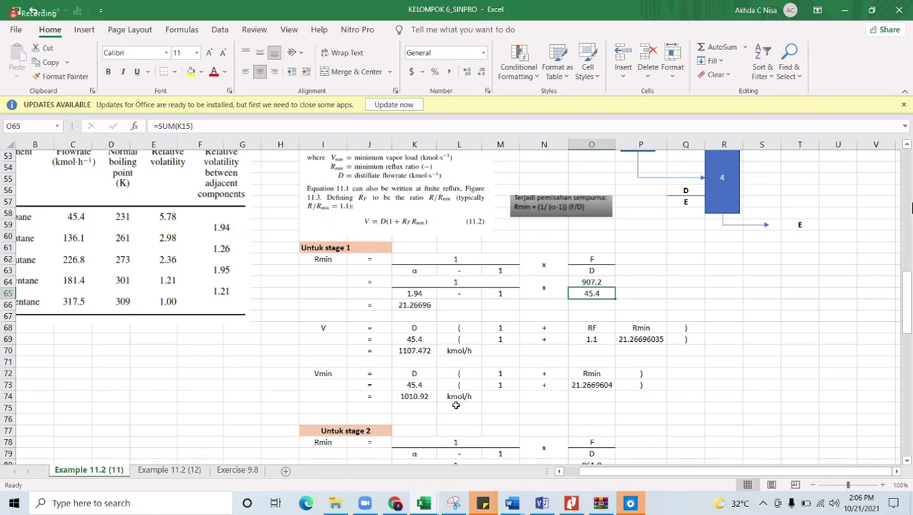
scroll(455, 404, down, 3)
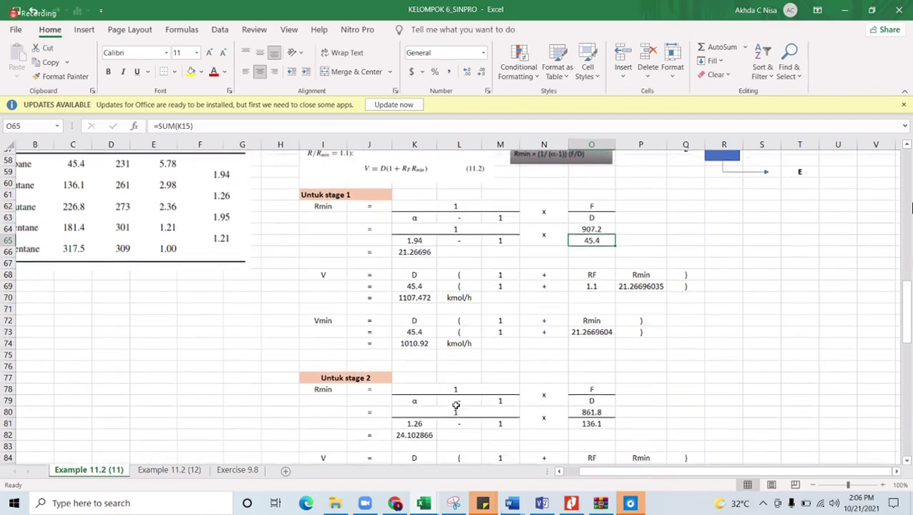
scroll(456, 405, down, 2)
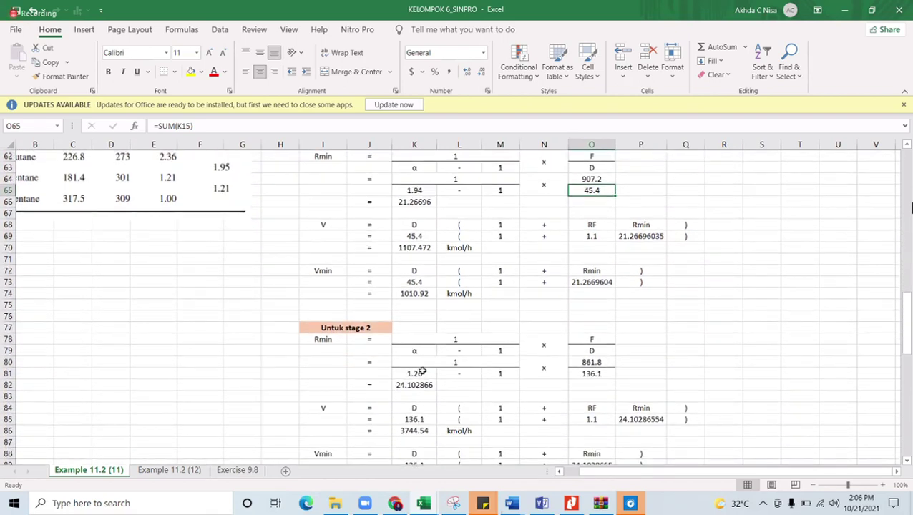
Trace the stage 2 relative volatility to the B/C formula in O17 of the component table
scroll(500, 289, up, 10)
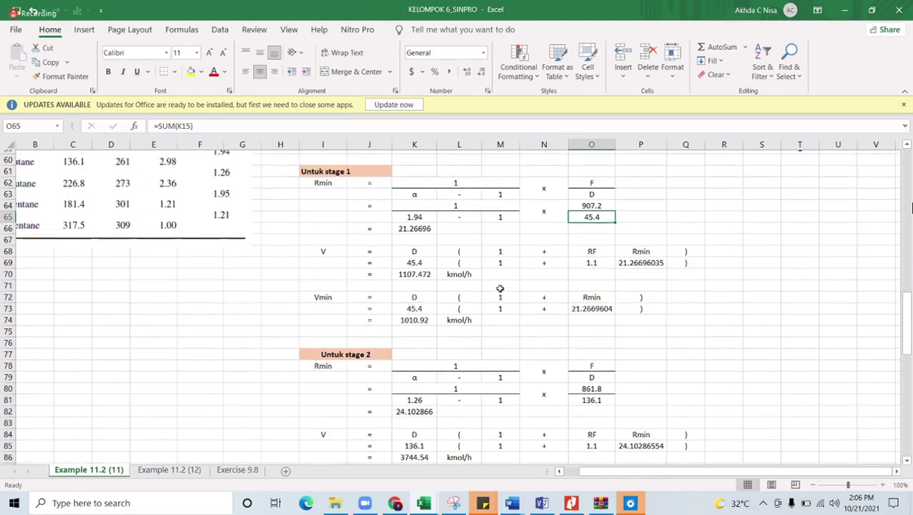
scroll(500, 289, up, 10)
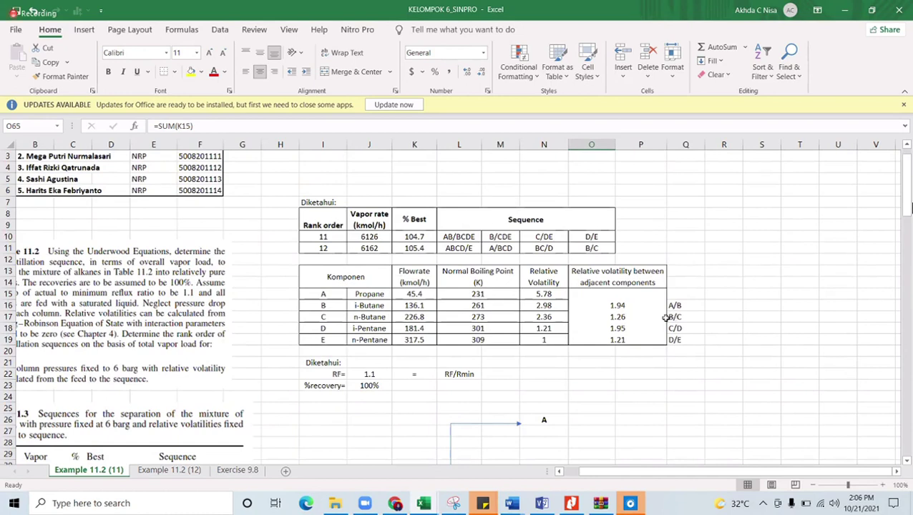
click(616, 317)
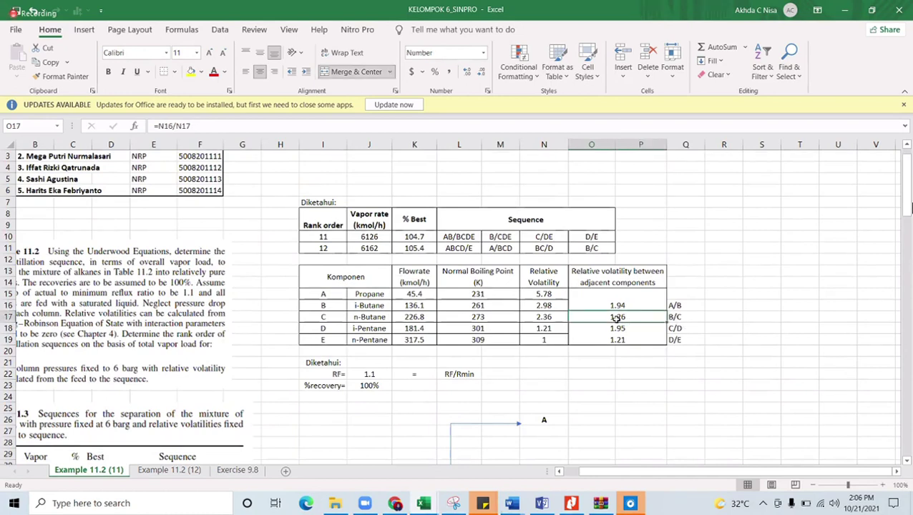
Inspect the stage 2 feed formula in O80 and distillate formula in O81, comparing them with column 2 in the diagram
scroll(563, 427, down, 19)
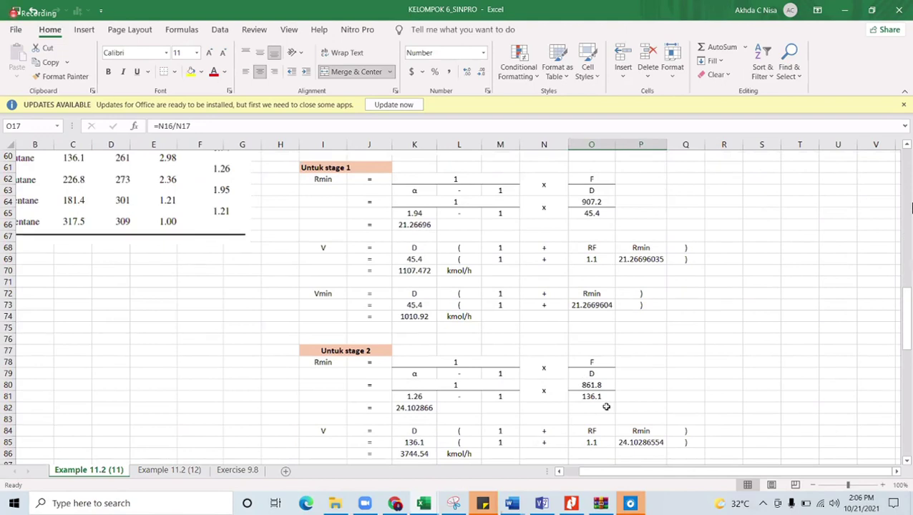
click(595, 385)
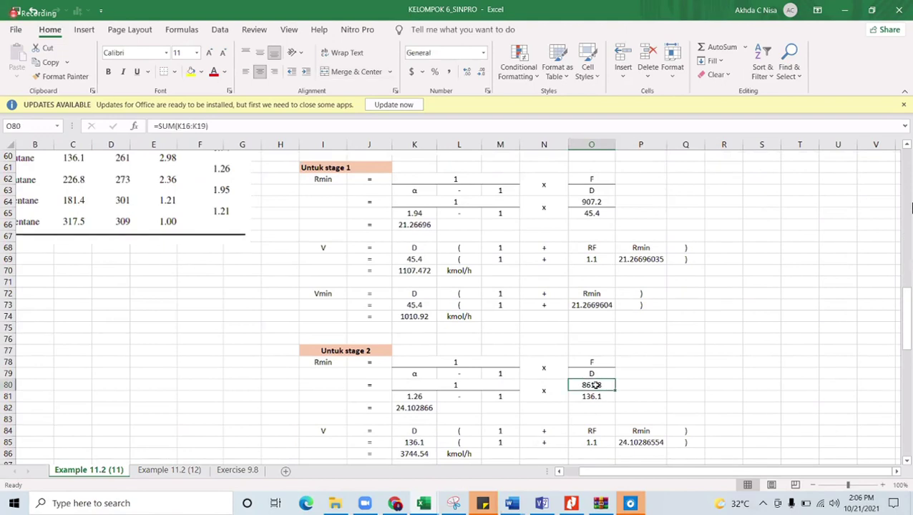
scroll(595, 385, up, 3)
scroll(565, 322, up, 5)
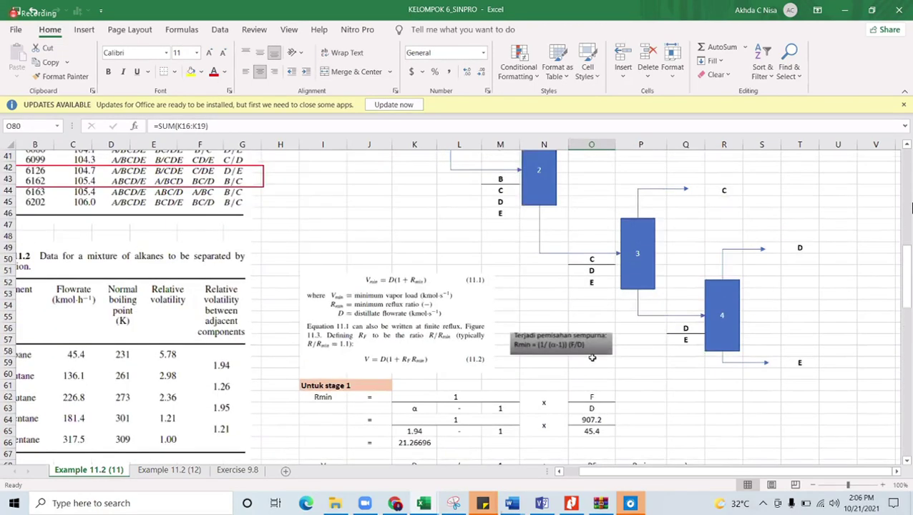
scroll(544, 272, left, 1)
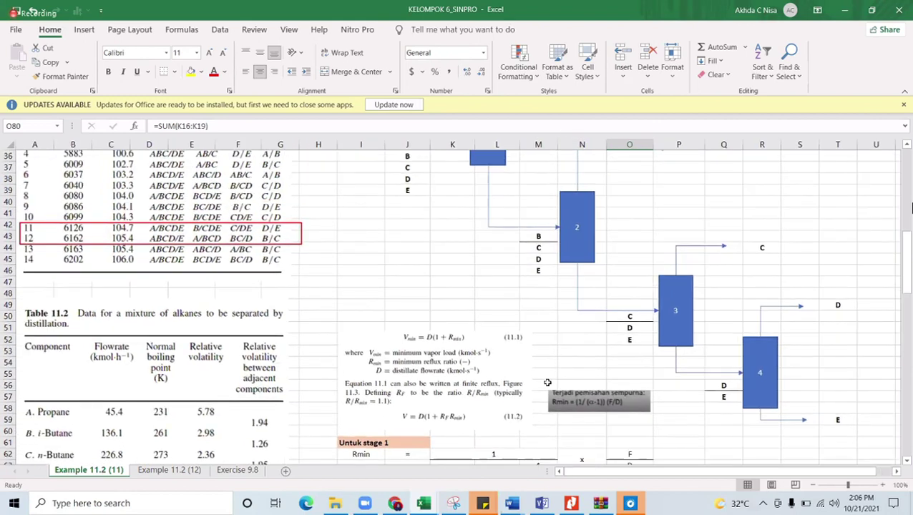
click(437, 126)
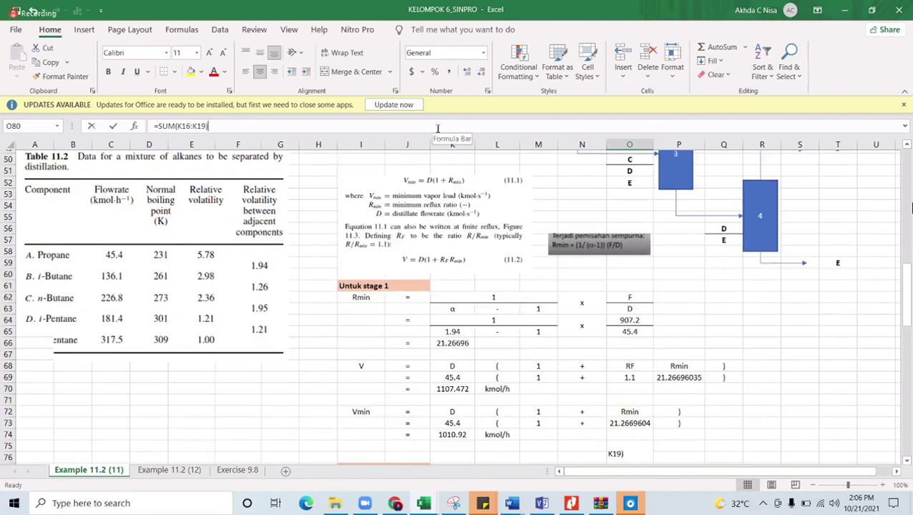
key(Return)
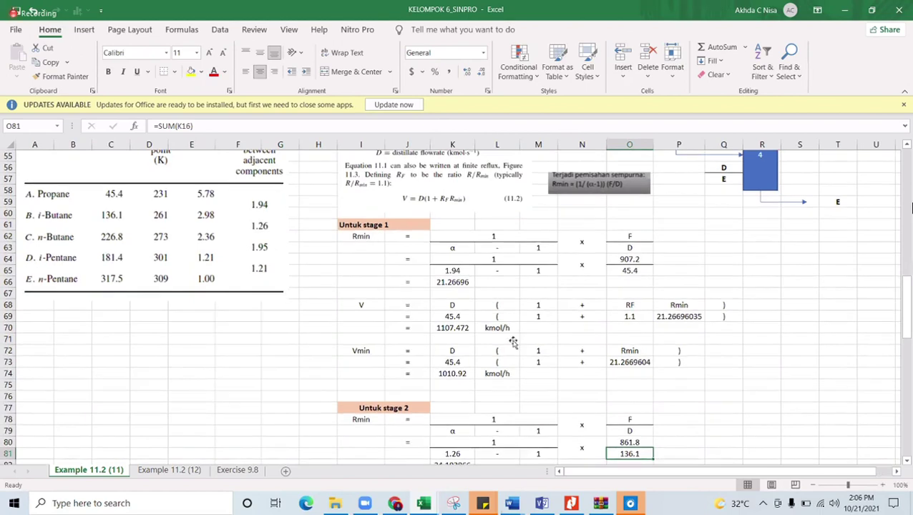
scroll(513, 343, up, 9)
scroll(680, 265, down, 10)
Examine the stage 2 V and Vmin calculations down to the start of stage 3
scroll(483, 427, down, 2)
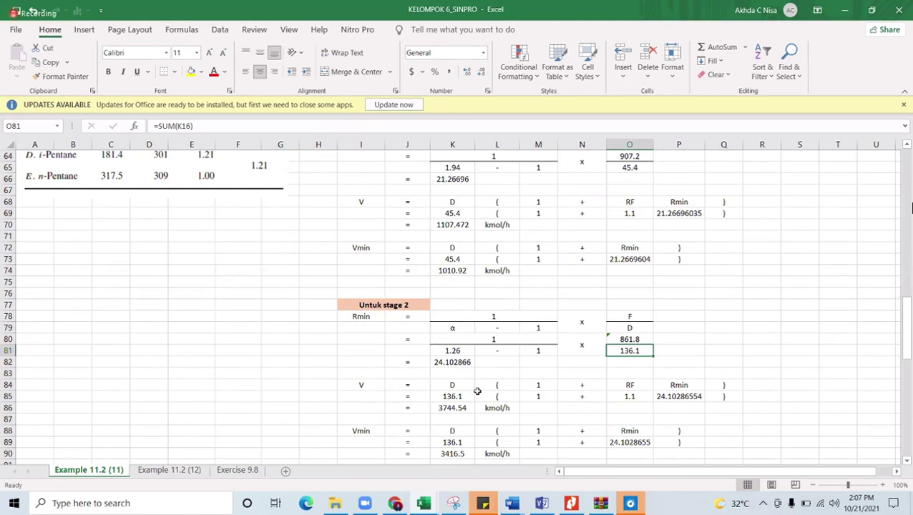
scroll(464, 416, down, 1)
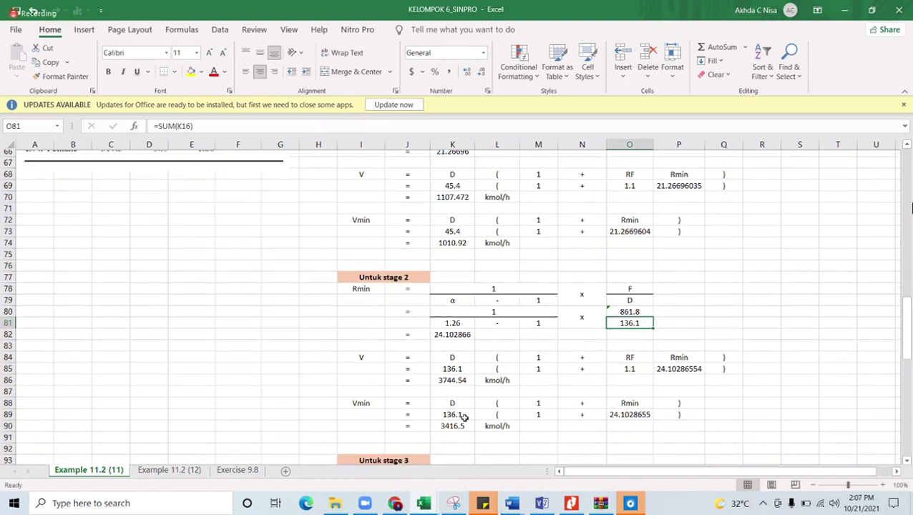
scroll(463, 416, down, 1)
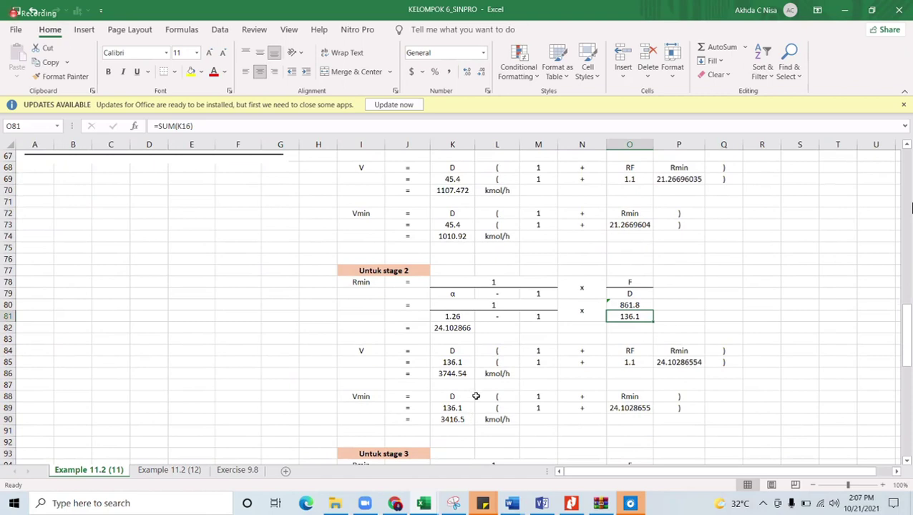
scroll(475, 395, down, 2)
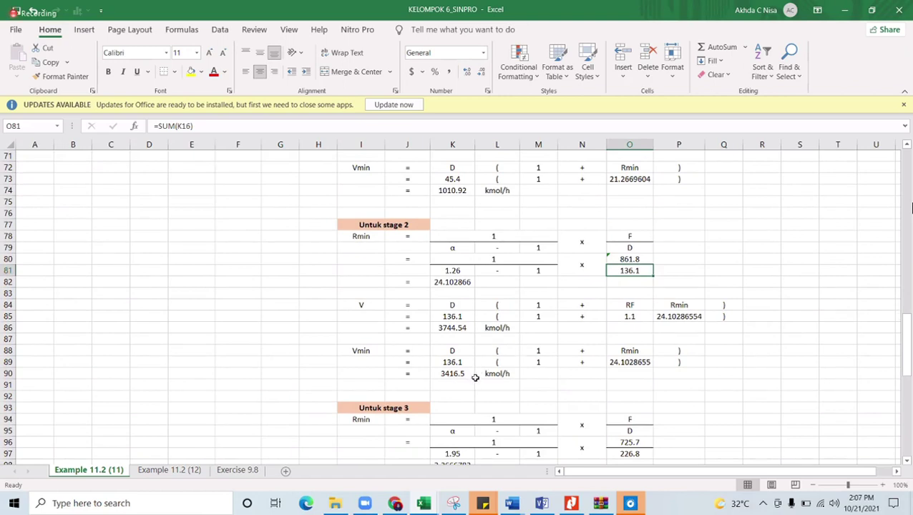
scroll(500, 377, down, 4)
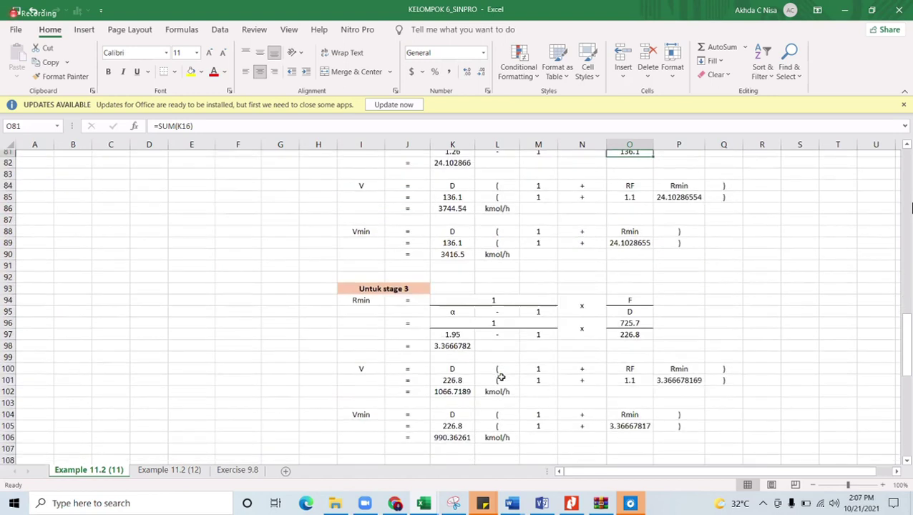
Trace the stage 3 relative volatility to the C/D formula in O18, comparing it with column 3 in the diagram
scroll(501, 377, down, 1)
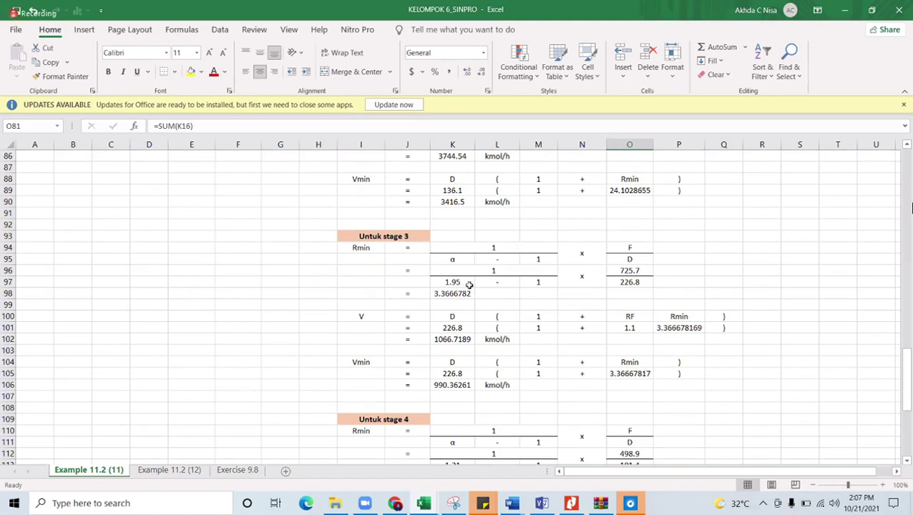
scroll(470, 284, up, 6)
scroll(477, 283, up, 2)
scroll(477, 283, up, 9)
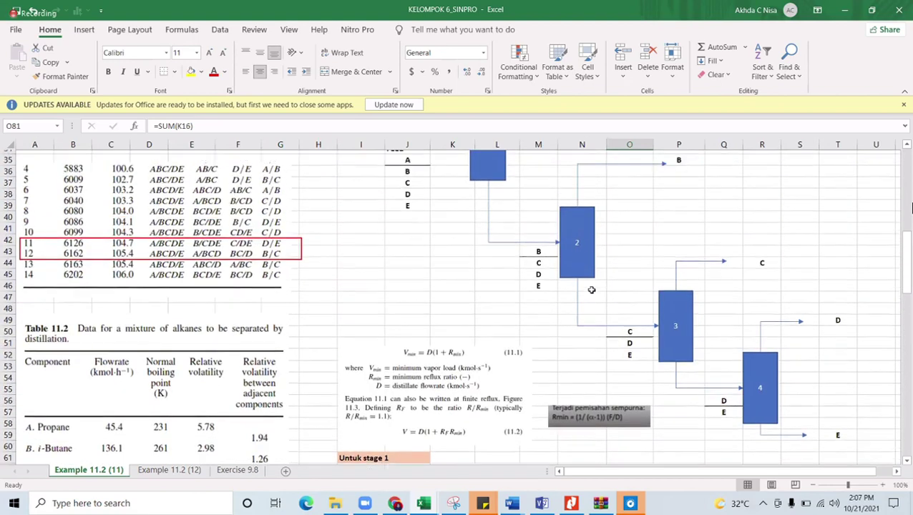
scroll(591, 290, up, 7)
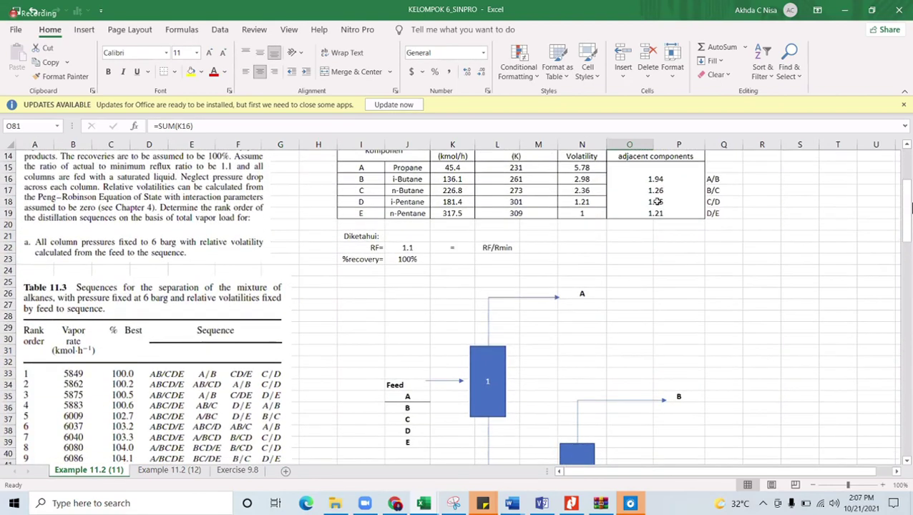
click(656, 202)
Examine the stage 3 Rmin, V and Vmin calculations
scroll(657, 202, down, 12)
scroll(656, 202, down, 7)
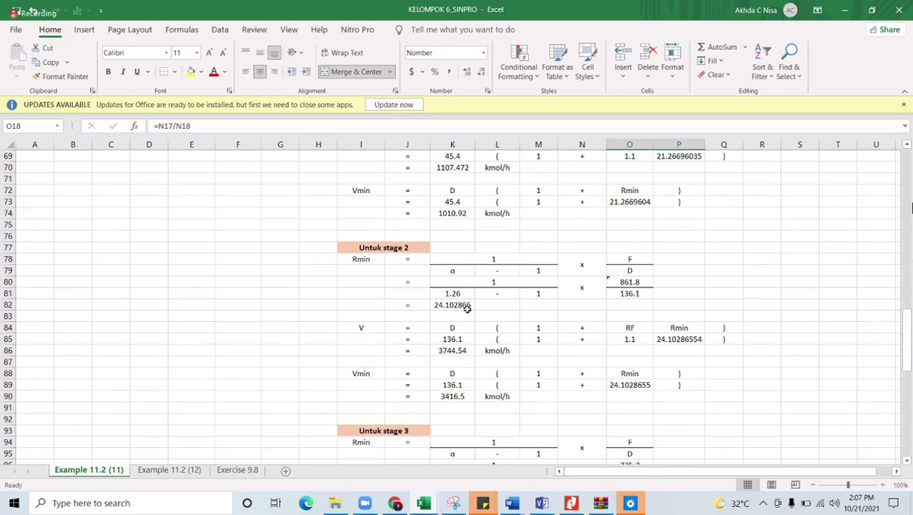
scroll(455, 367, down, 2)
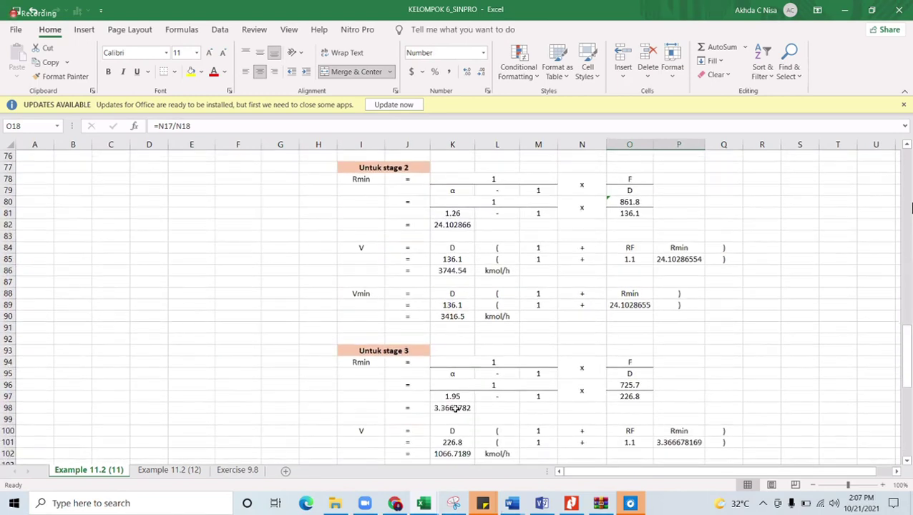
scroll(455, 408, down, 2)
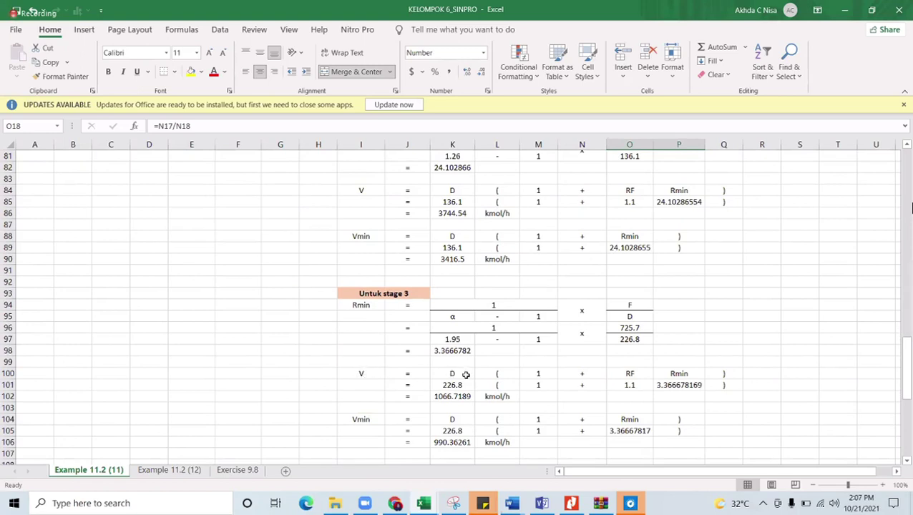
scroll(455, 398, down, 1)
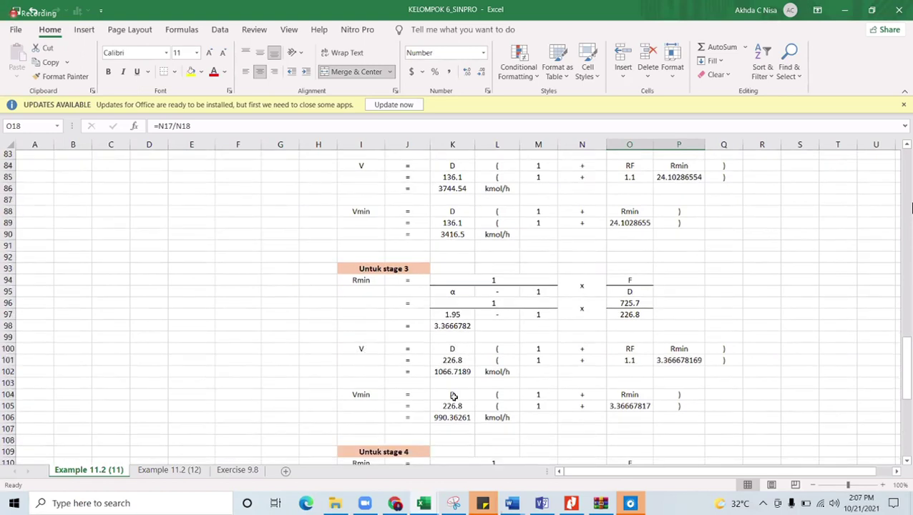
scroll(452, 396, up, 1)
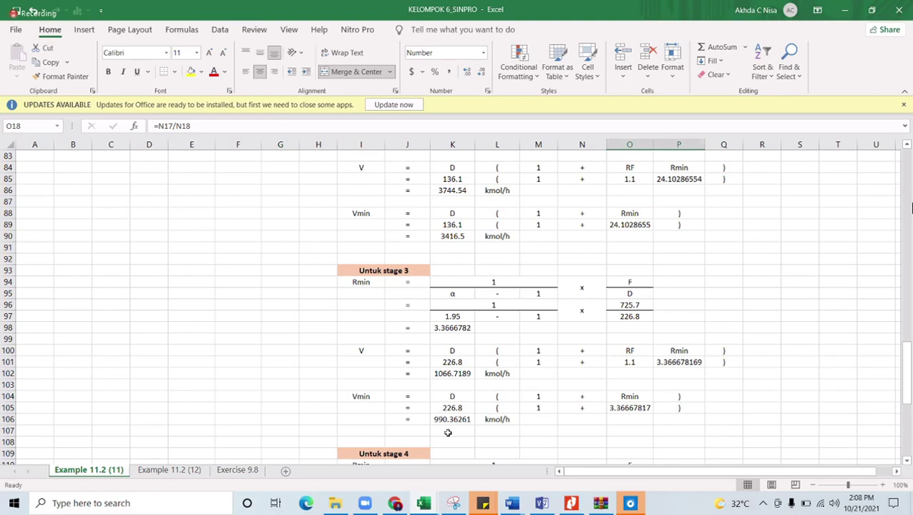
Trace the stage 4 relative volatility in K113 to the D/E formula in O19, comparing it with column 4 in the diagram
scroll(448, 433, down, 2)
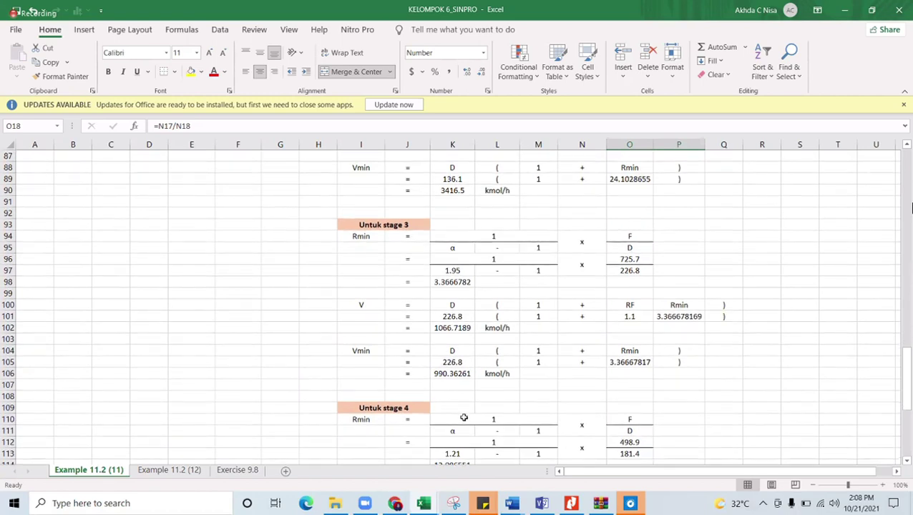
scroll(464, 417, down, 3)
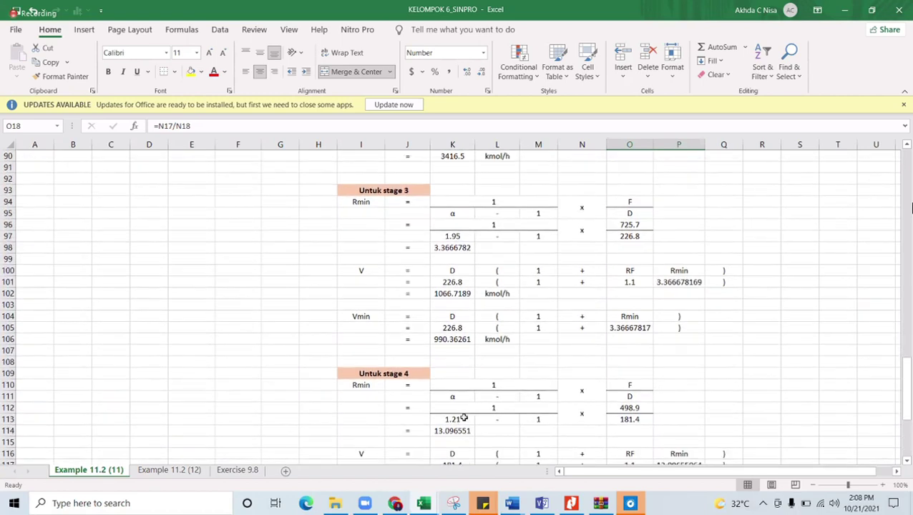
scroll(463, 418, down, 1)
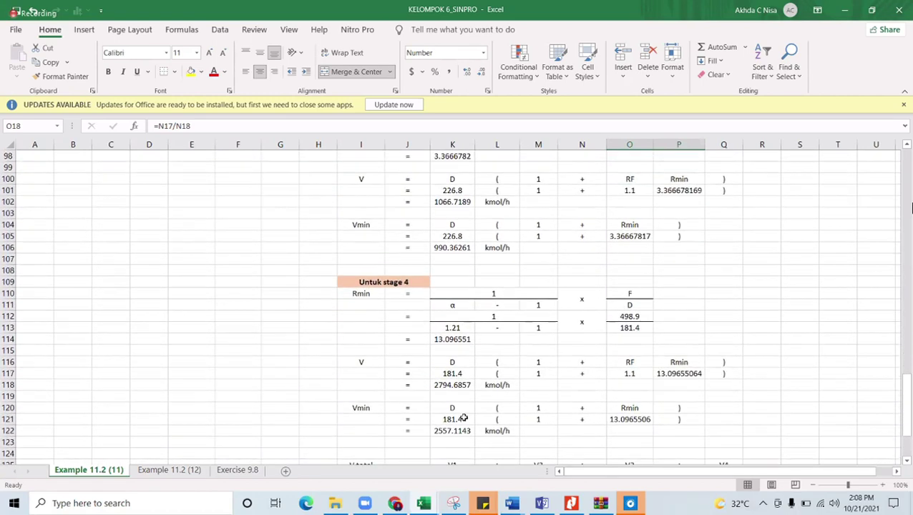
click(449, 328)
scroll(508, 272, up, 12)
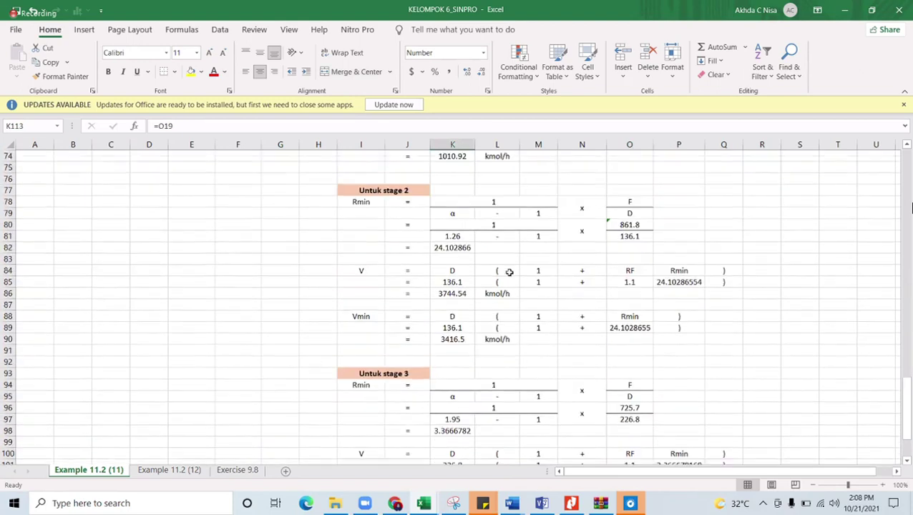
scroll(526, 270, up, 8)
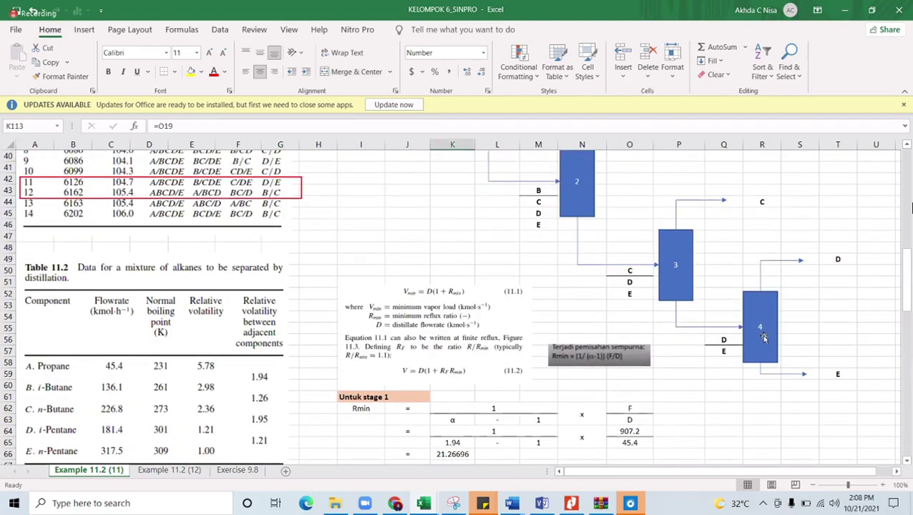
scroll(679, 275, up, 6)
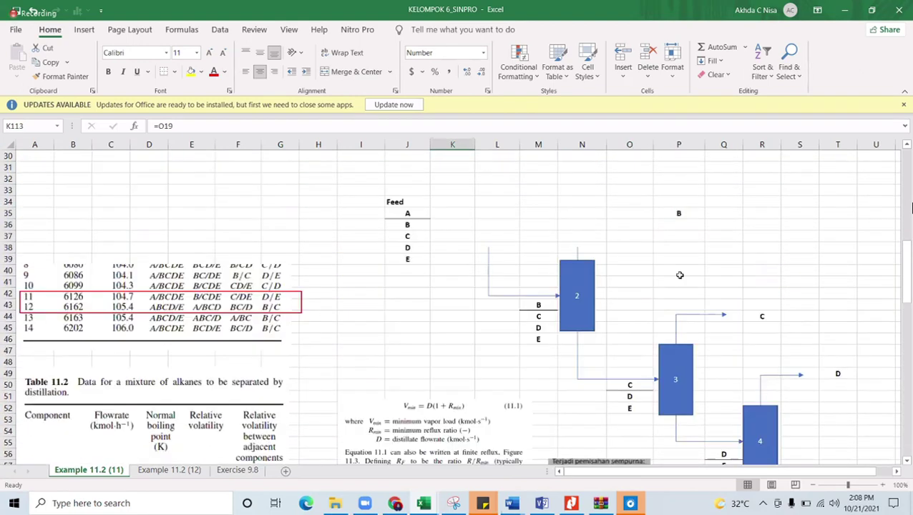
scroll(662, 228, up, 3)
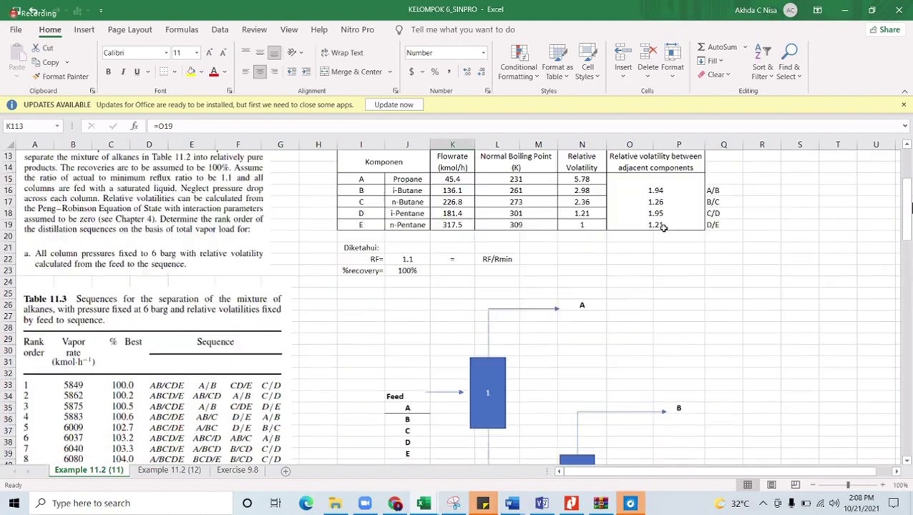
click(662, 226)
Inspect the stage 4 feed formula in O112 and compare it with the feed and products of column 4 in the diagram
scroll(673, 290, down, 15)
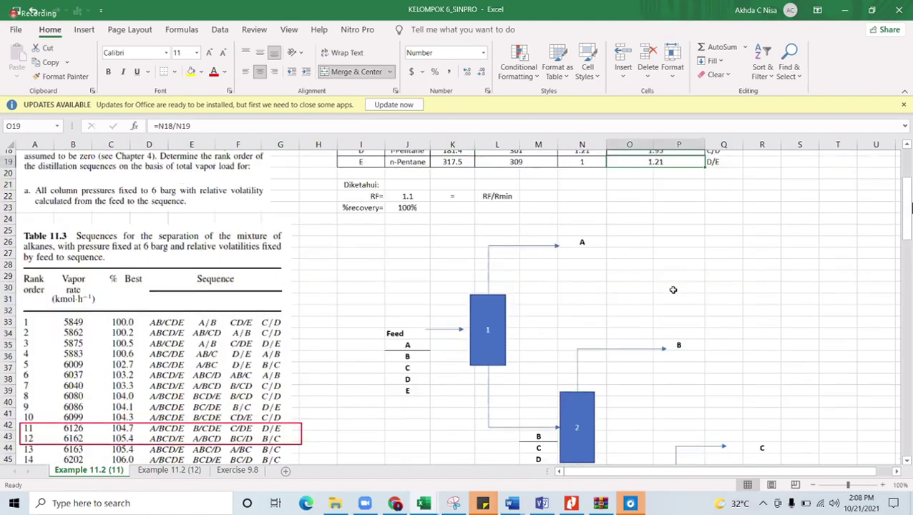
scroll(672, 290, down, 17)
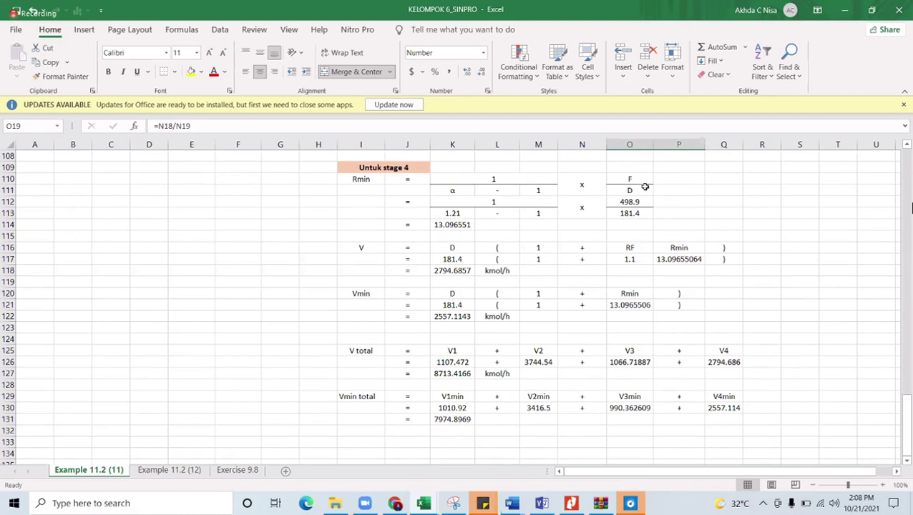
click(621, 201)
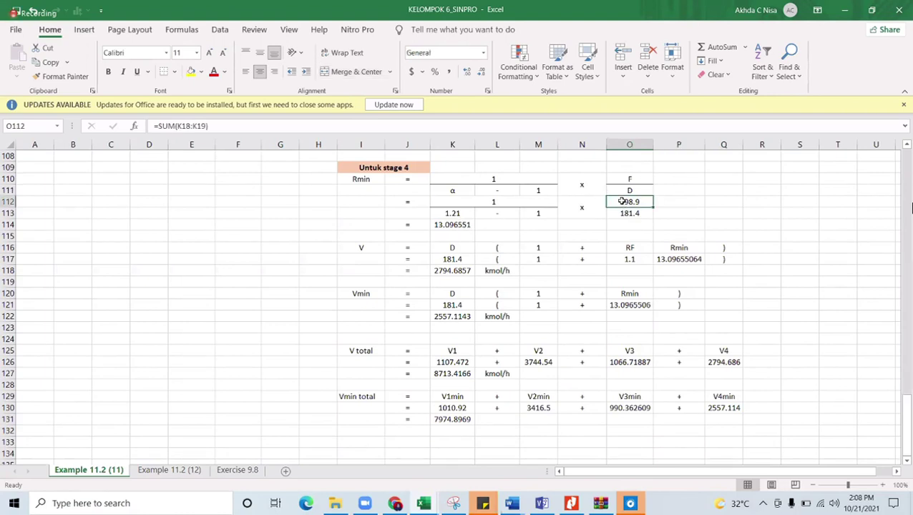
scroll(621, 201, up, 10)
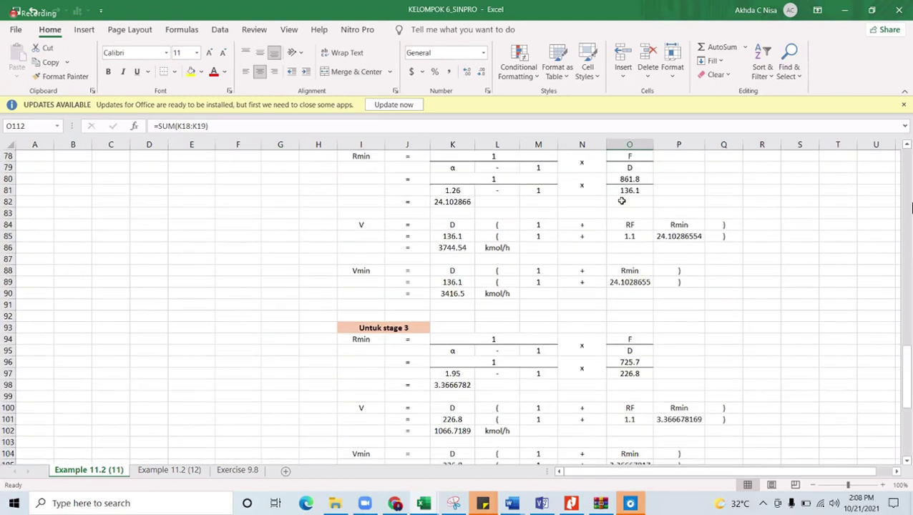
scroll(621, 201, up, 10)
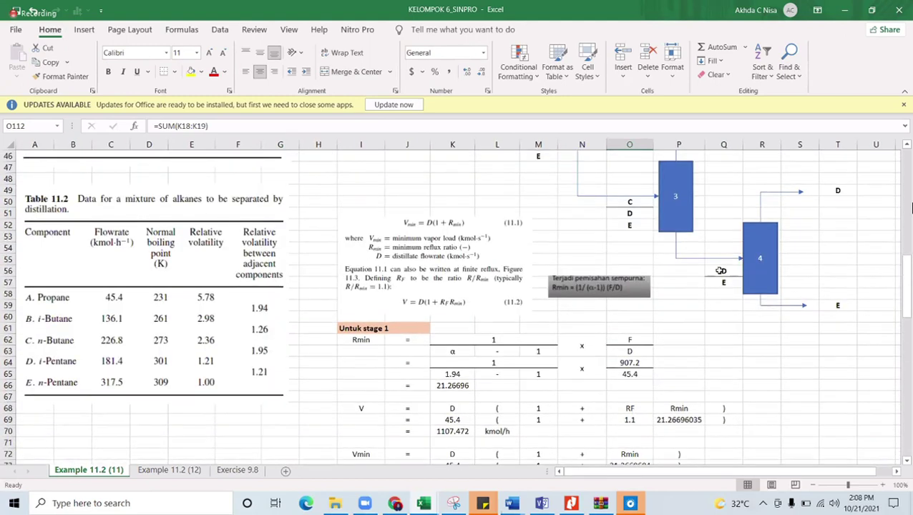
scroll(818, 246, up, 2)
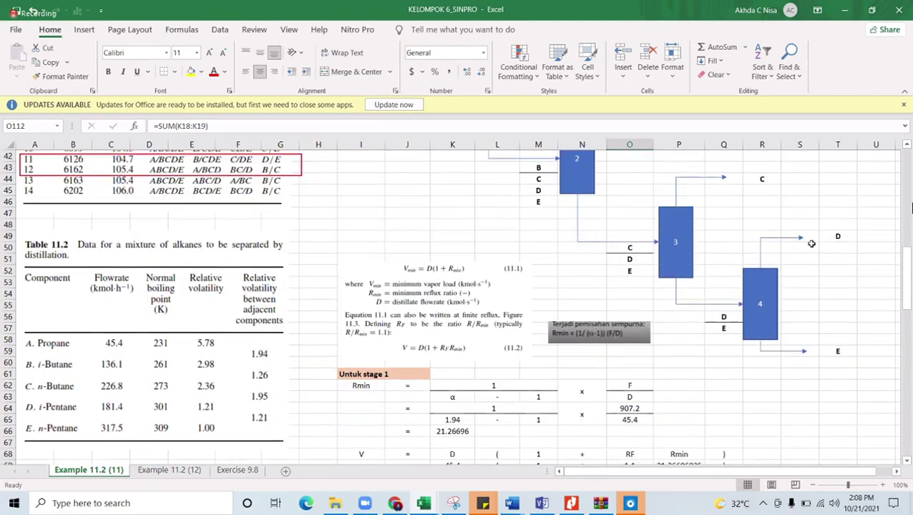
Examine the stage 4 Rmin, V and Vmin calculations
scroll(744, 332, down, 13)
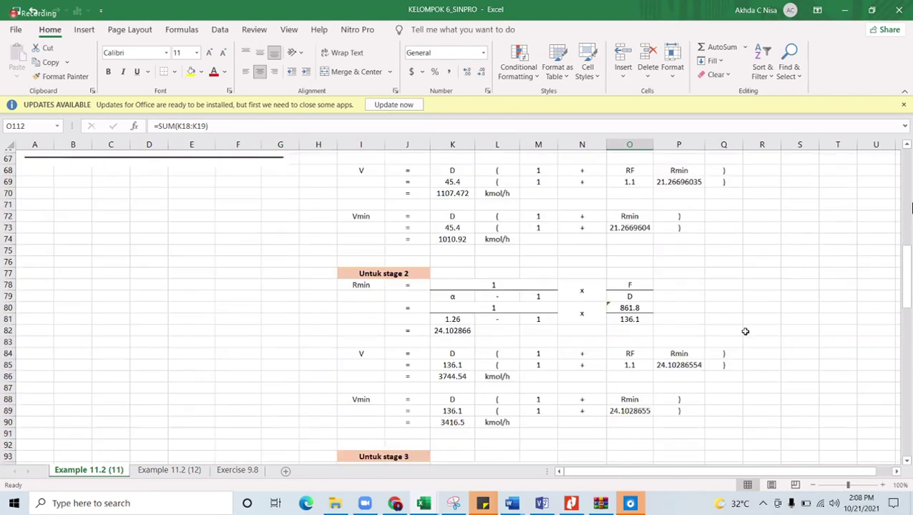
scroll(744, 331, down, 2)
scroll(454, 433, down, 2)
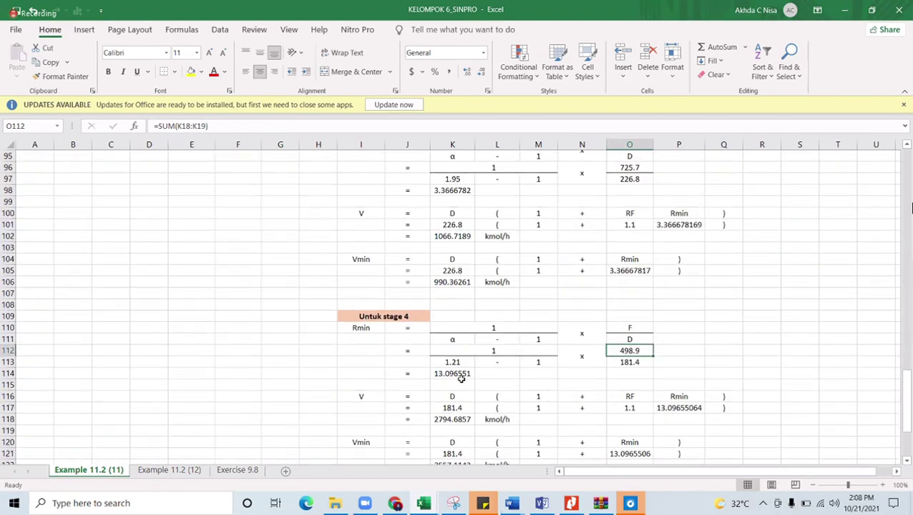
scroll(461, 376, down, 1)
scroll(461, 377, down, 1)
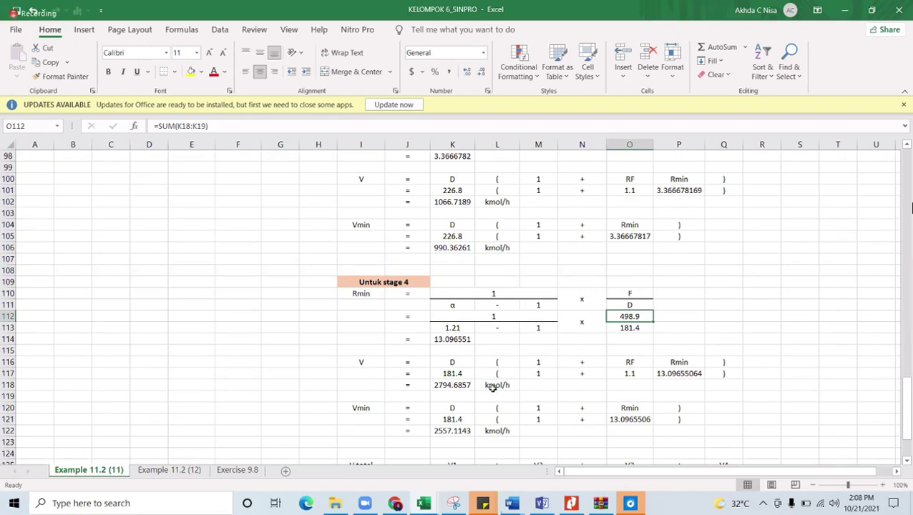
scroll(437, 415, down, 1)
scroll(437, 415, down, 1)
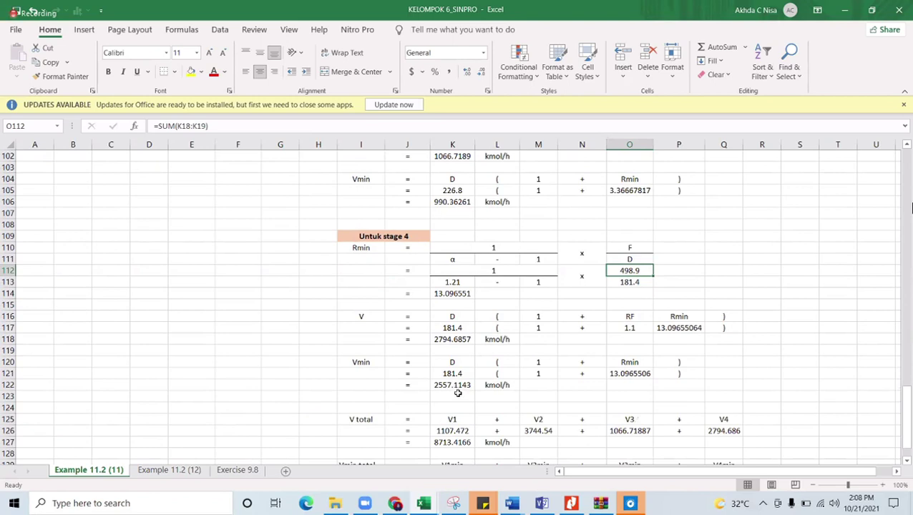
Enter the missing unit kmol/h in L131, beside the Vmin total result
scroll(509, 394, down, 3)
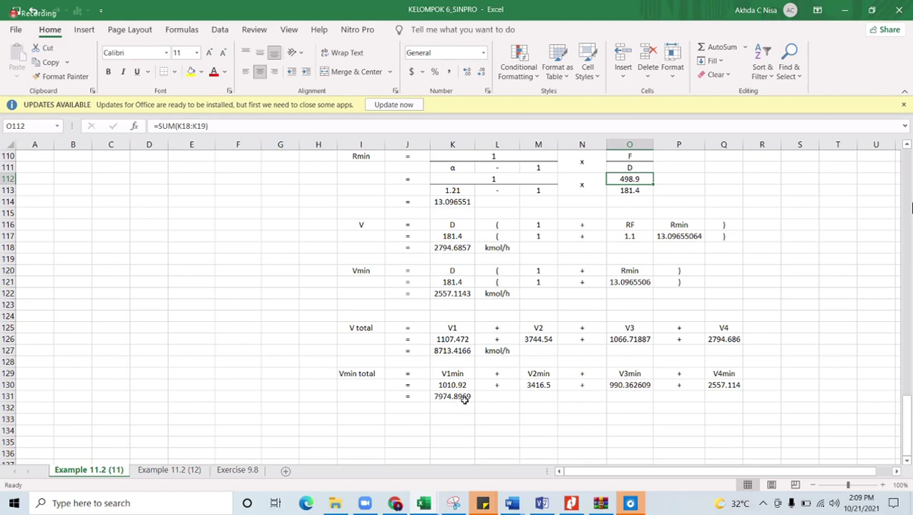
click(505, 395)
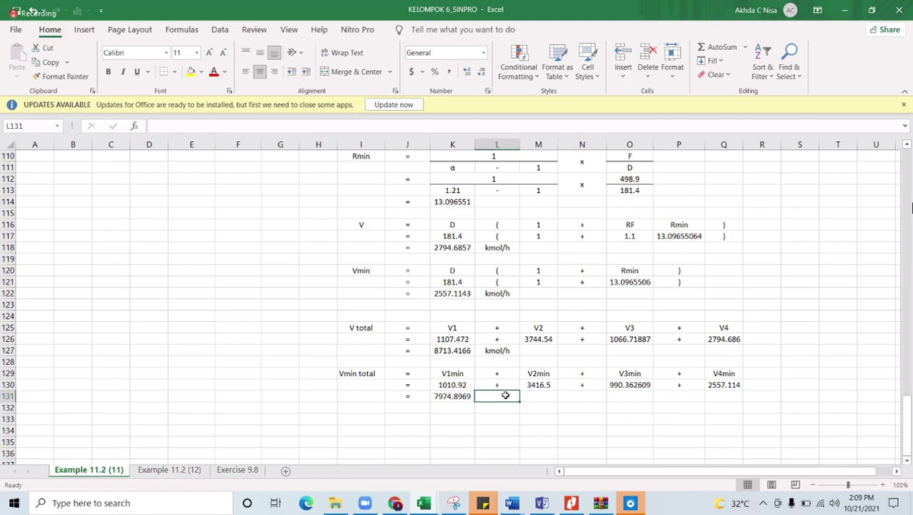
text(kmol/)
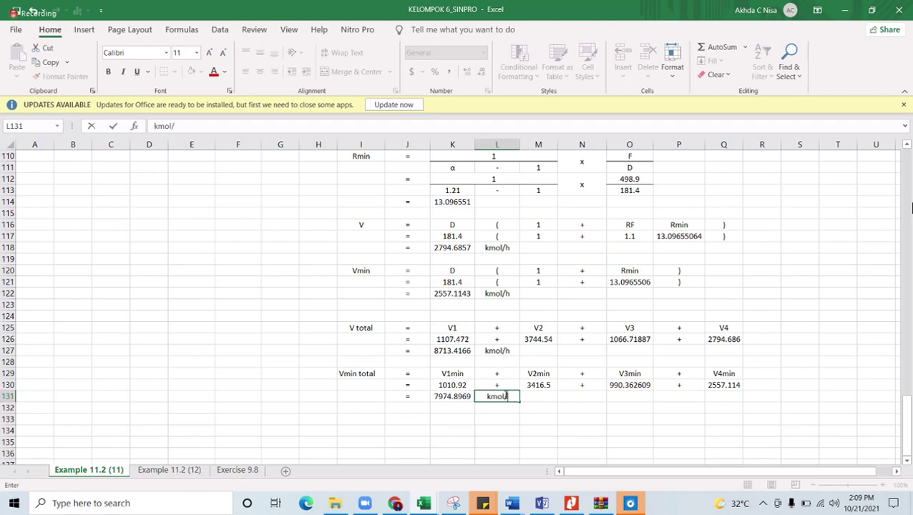
text(h)
key(Return)
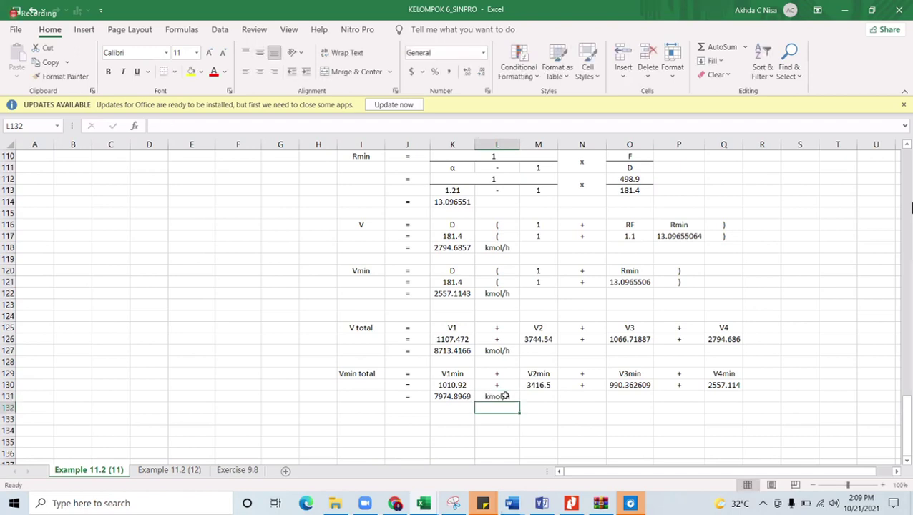
Compare the rank order 11 sequence in the table with the four-column distillation diagram
scroll(505, 396, up, 1)
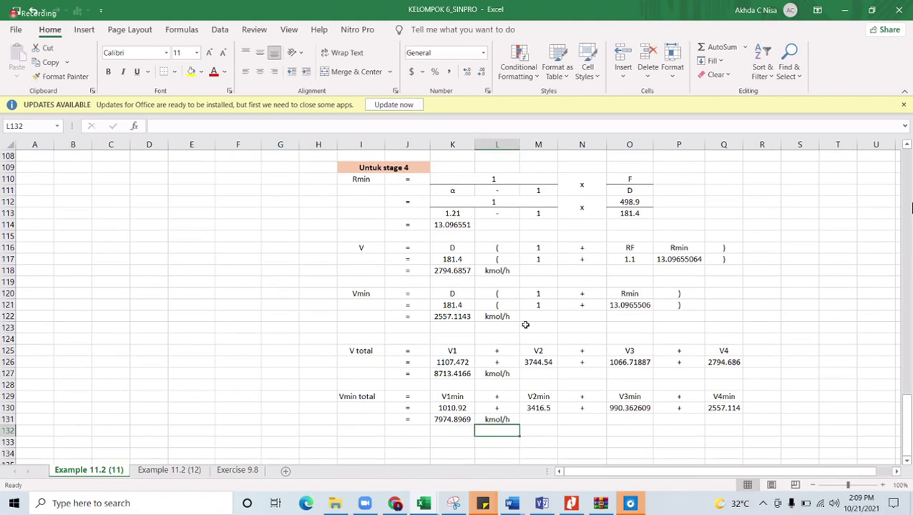
scroll(525, 325, up, 5)
scroll(525, 324, up, 15)
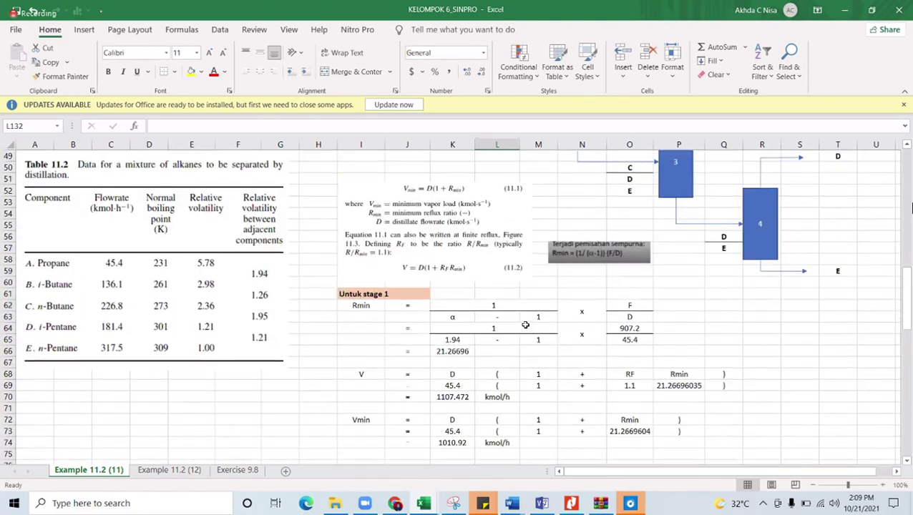
scroll(525, 325, up, 1)
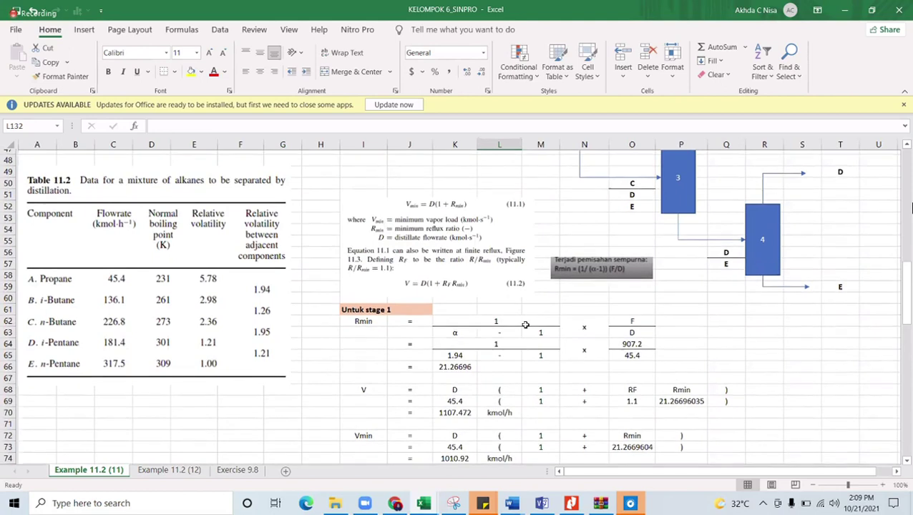
scroll(525, 325, up, 5)
scroll(525, 324, up, 2)
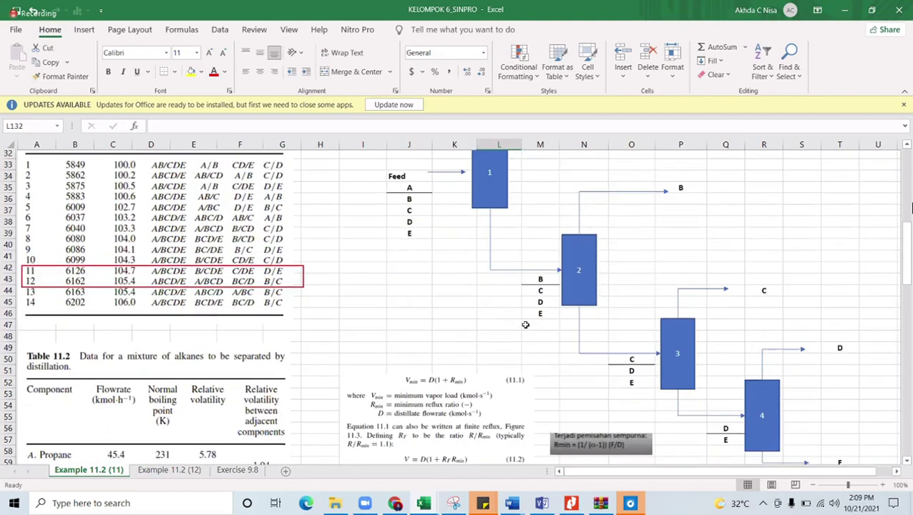
scroll(525, 324, down, 3)
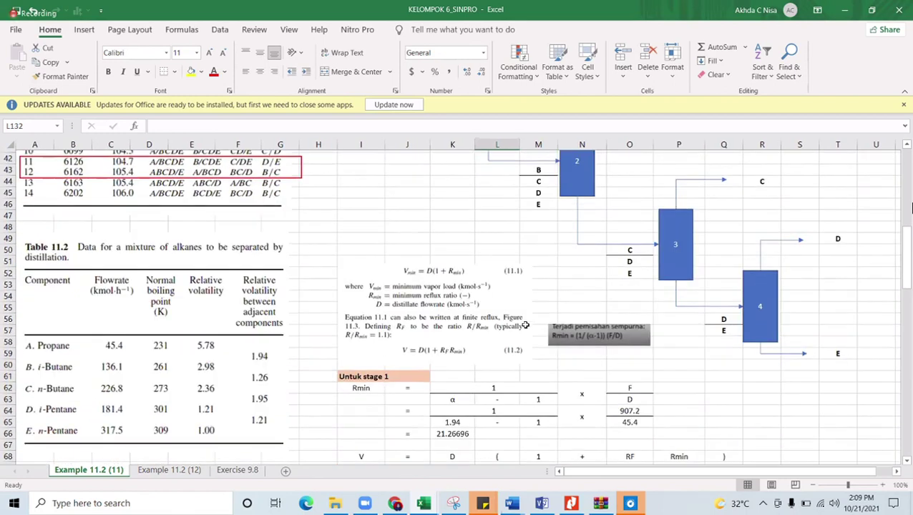
scroll(525, 324, down, 1)
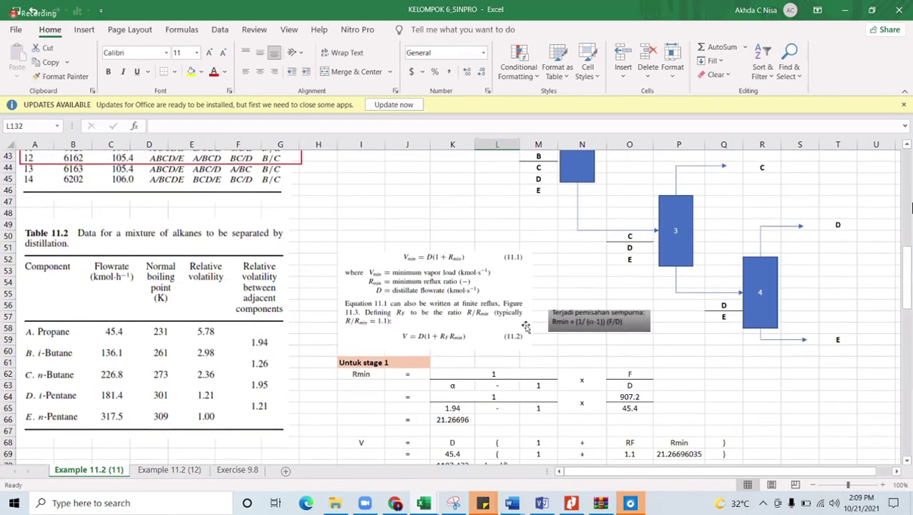
scroll(525, 324, down, 1)
scroll(525, 325, up, 2)
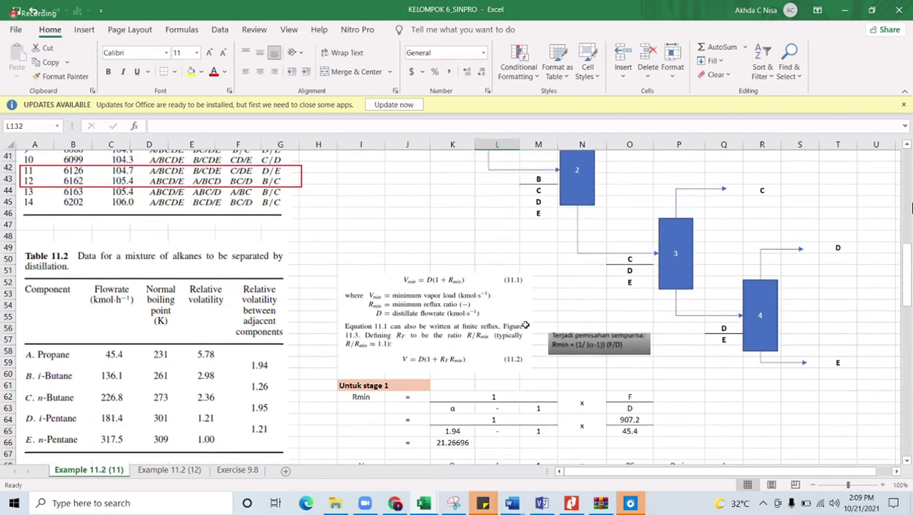
scroll(525, 325, up, 6)
scroll(525, 325, down, 1)
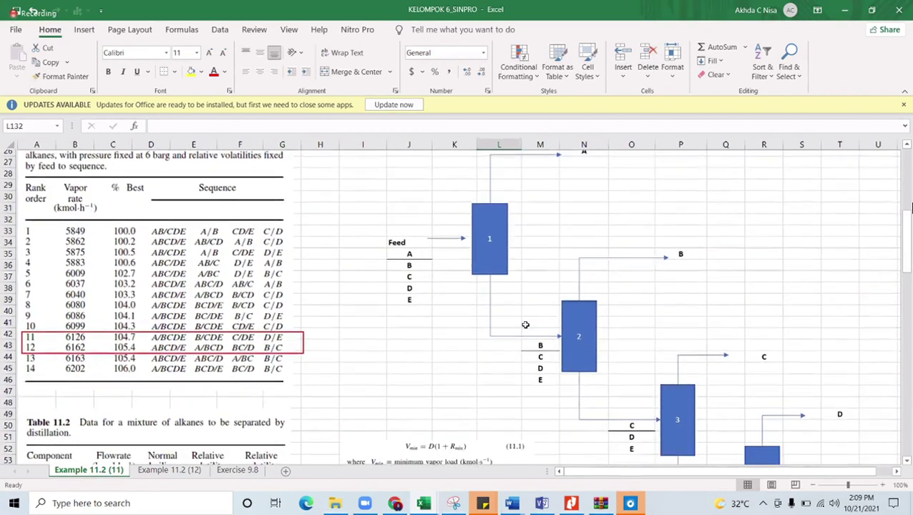
scroll(525, 325, down, 2)
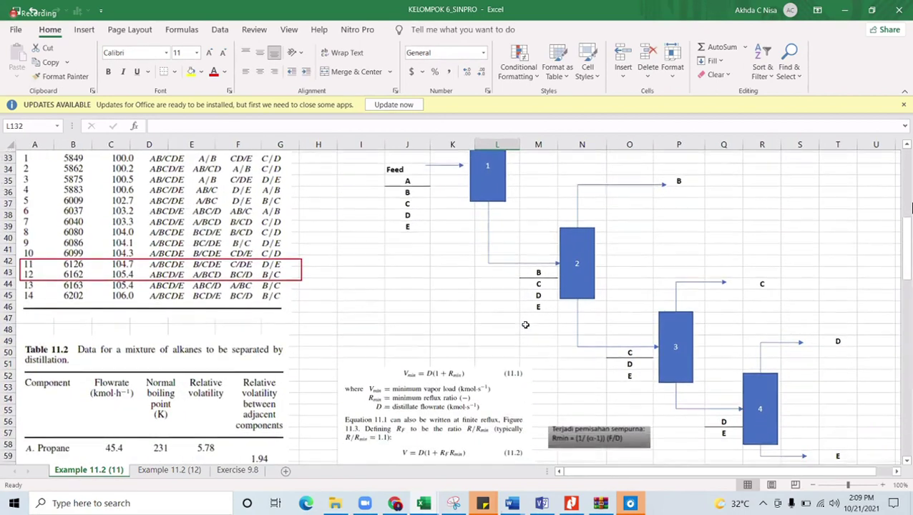
Review Table 11.2 and the vapour load equations alongside the stage 1 and stage 2 calculations
scroll(524, 325, down, 4)
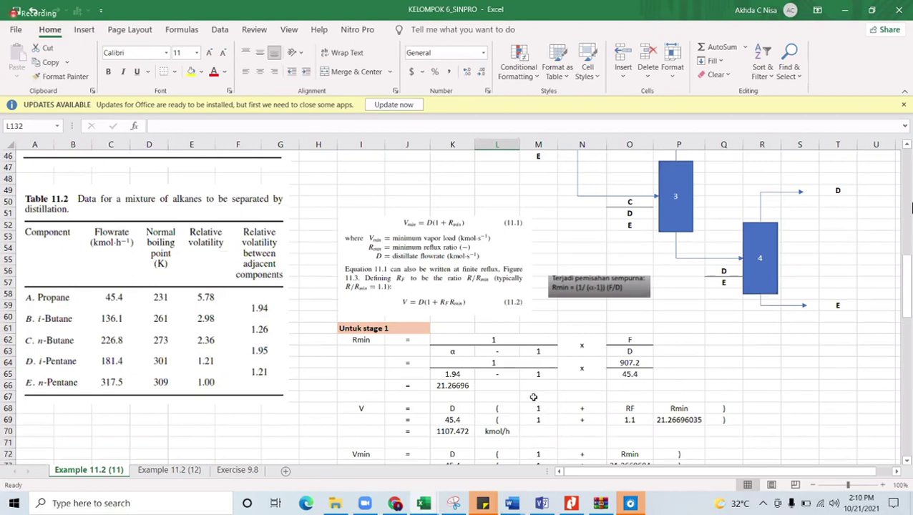
scroll(533, 397, up, 2)
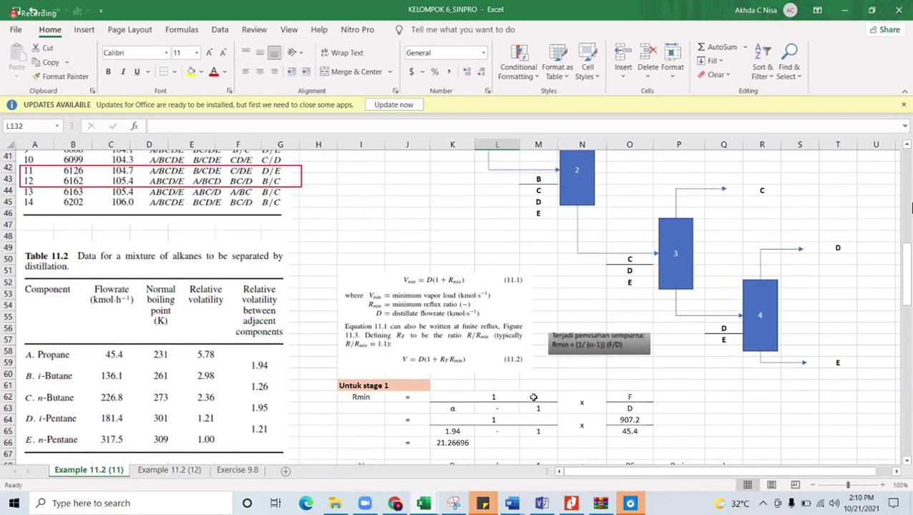
scroll(533, 397, down, 2)
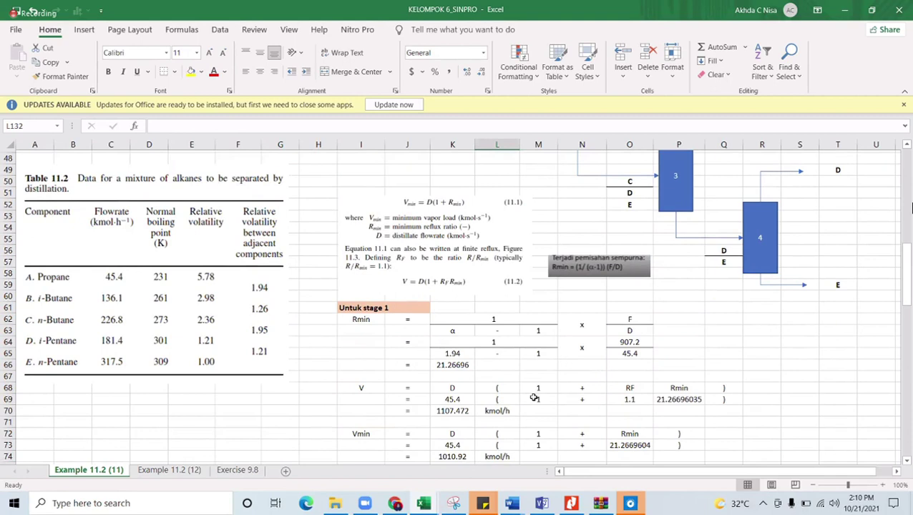
scroll(534, 397, down, 1)
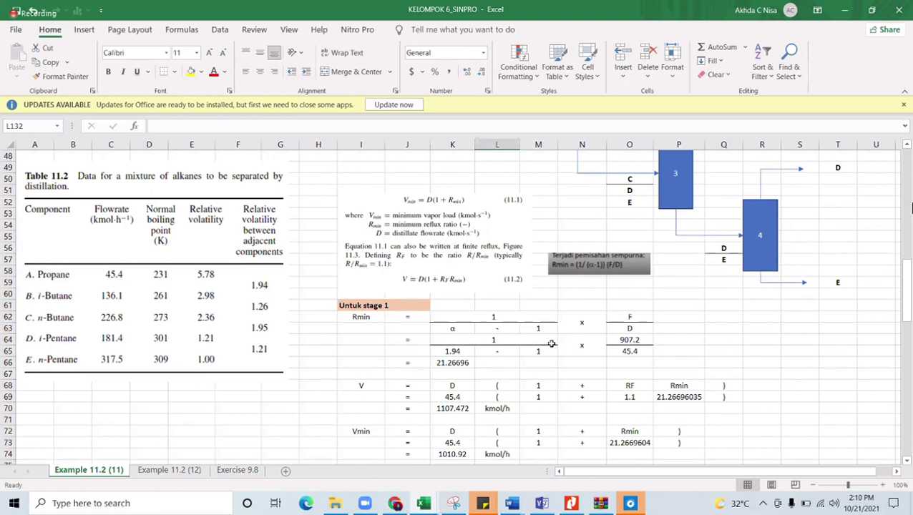
scroll(551, 343, down, 2)
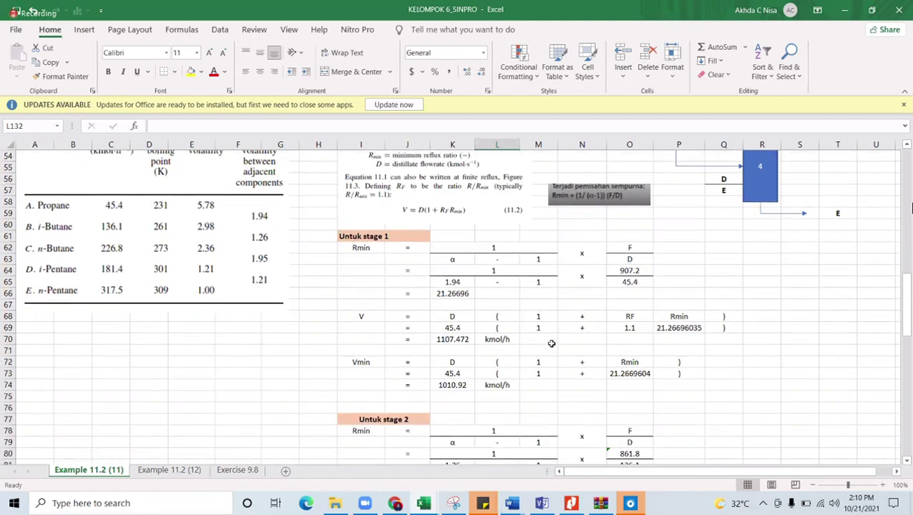
scroll(551, 343, down, 2)
scroll(551, 343, down, 1)
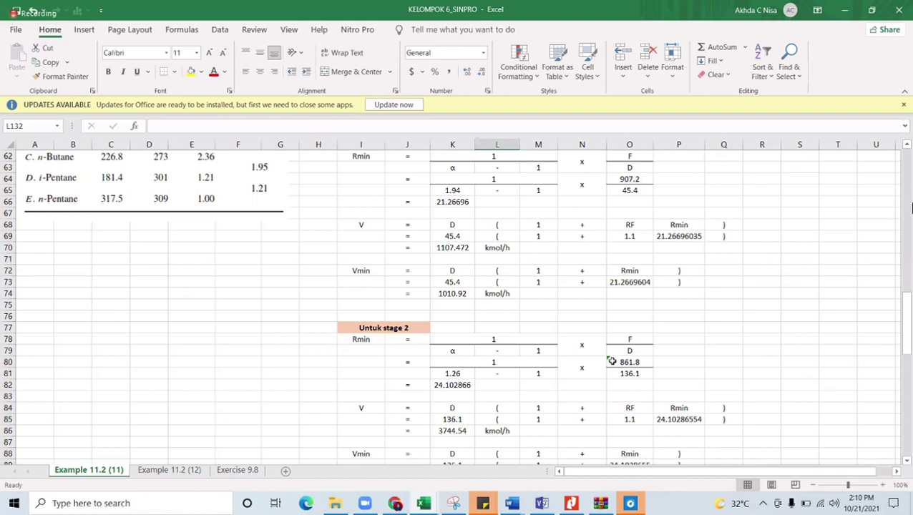
Return to the stage 4 and V total calculations, and stop sharing the screen in the Zoom meeting
scroll(549, 421, down, 6)
scroll(549, 421, down, 8)
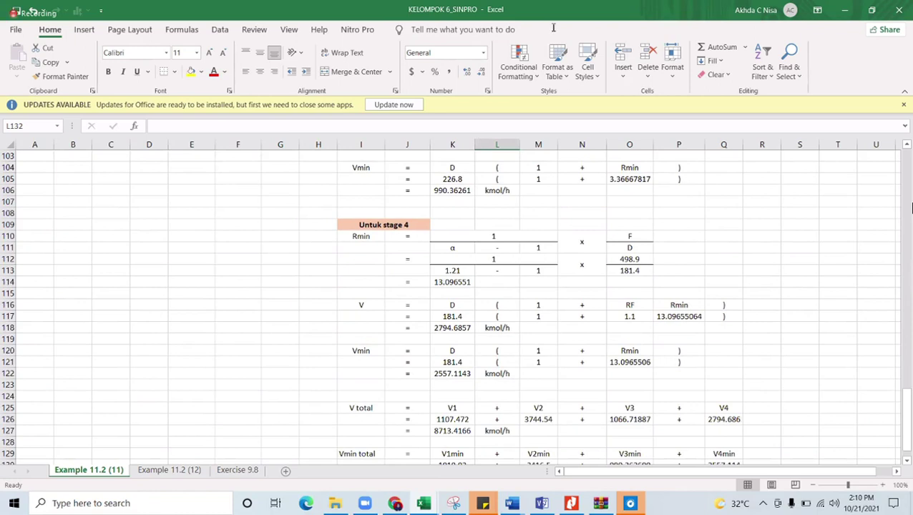
click(552, 27)
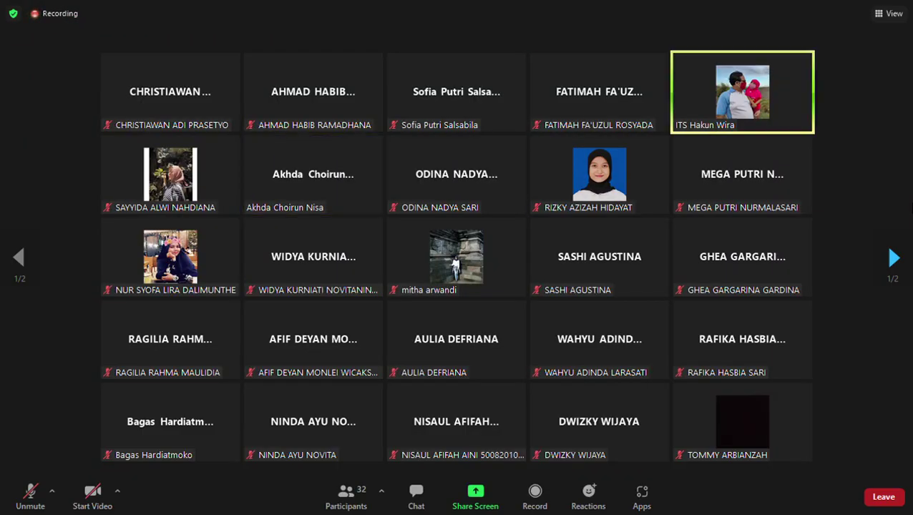